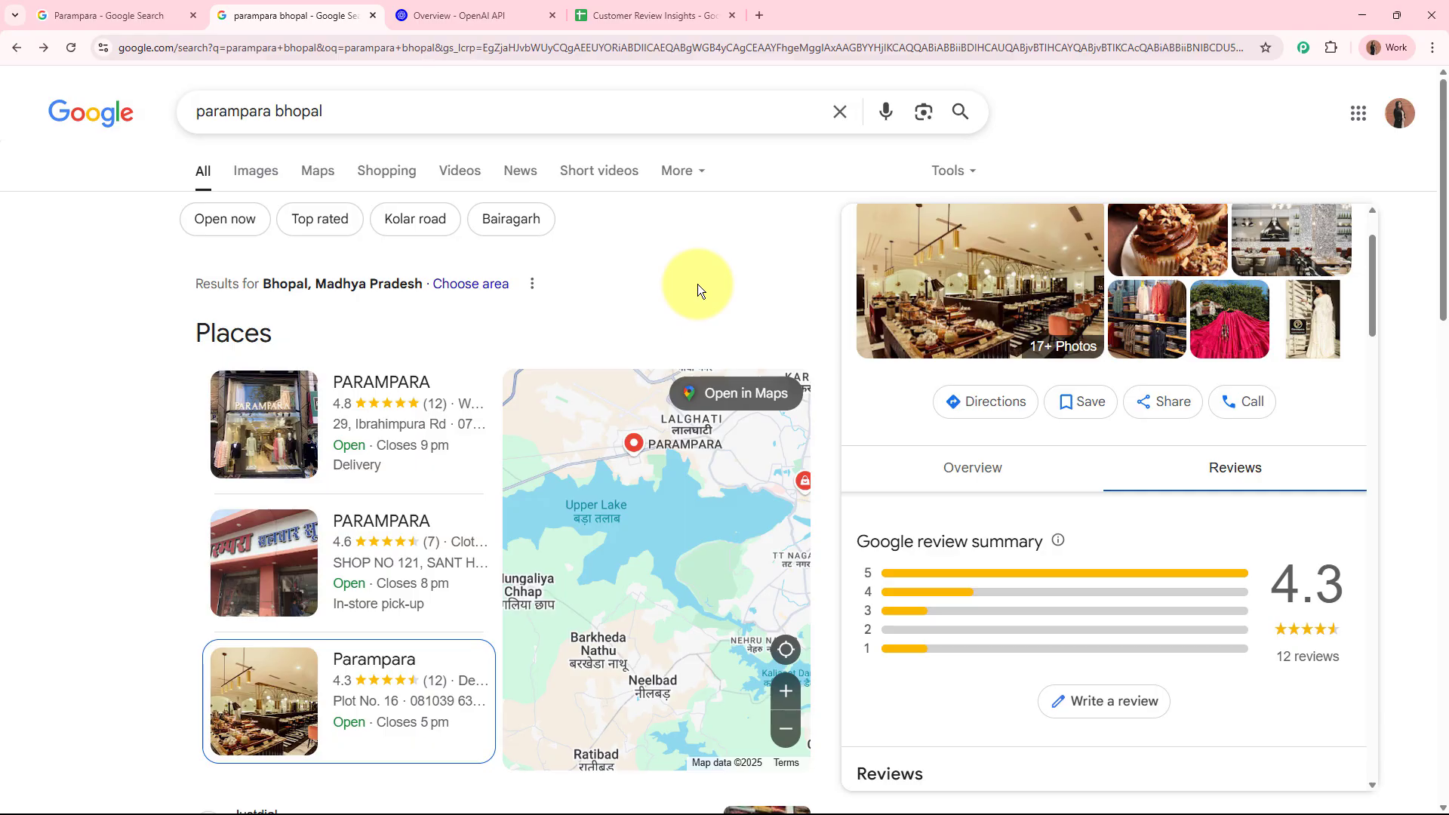
Step: Examine the customer reviews in the Parampara business listing
scroll(1062, 435, down, 4)
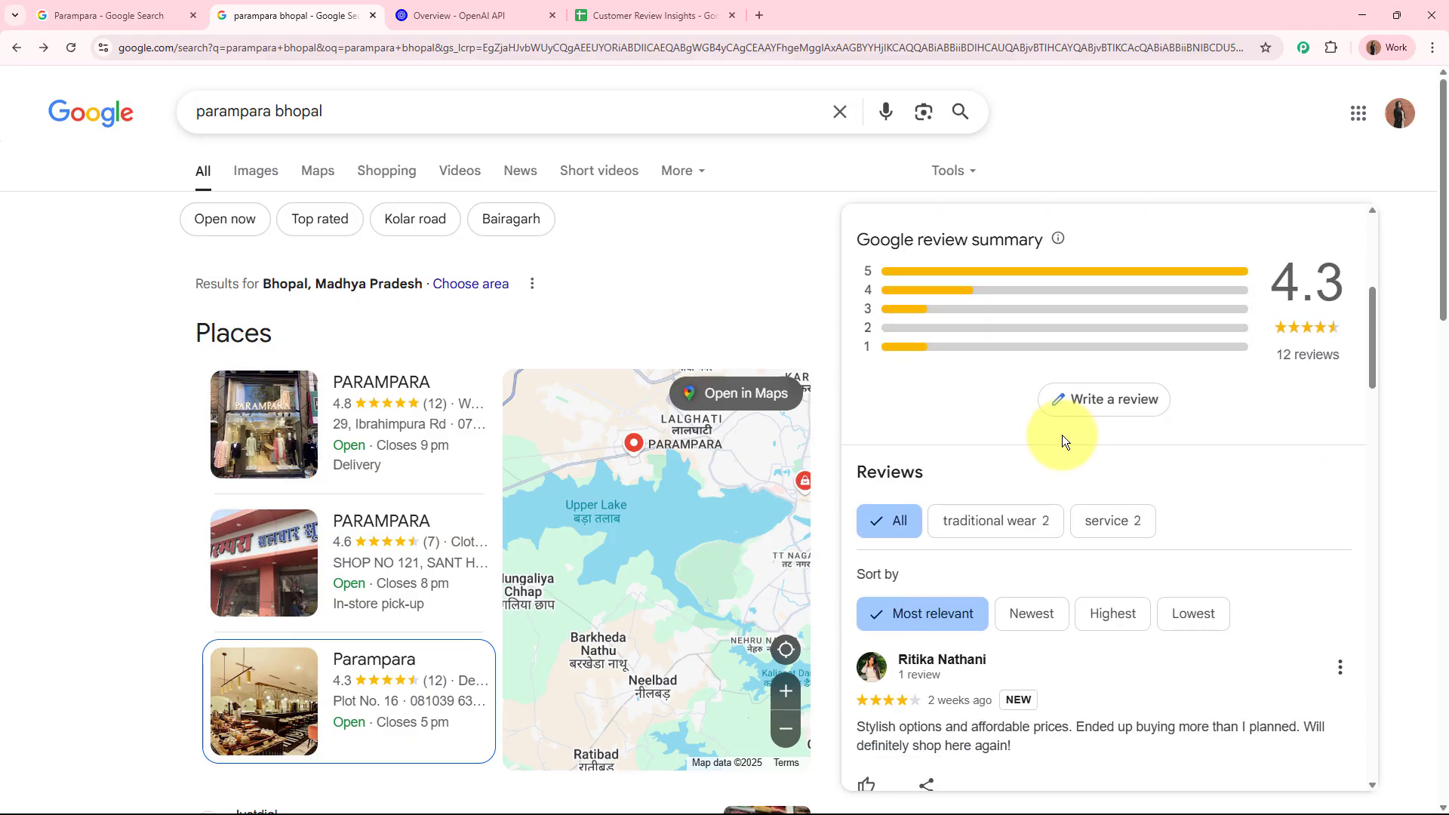
scroll(1062, 441, down, 1)
scroll(1053, 430, down, 1)
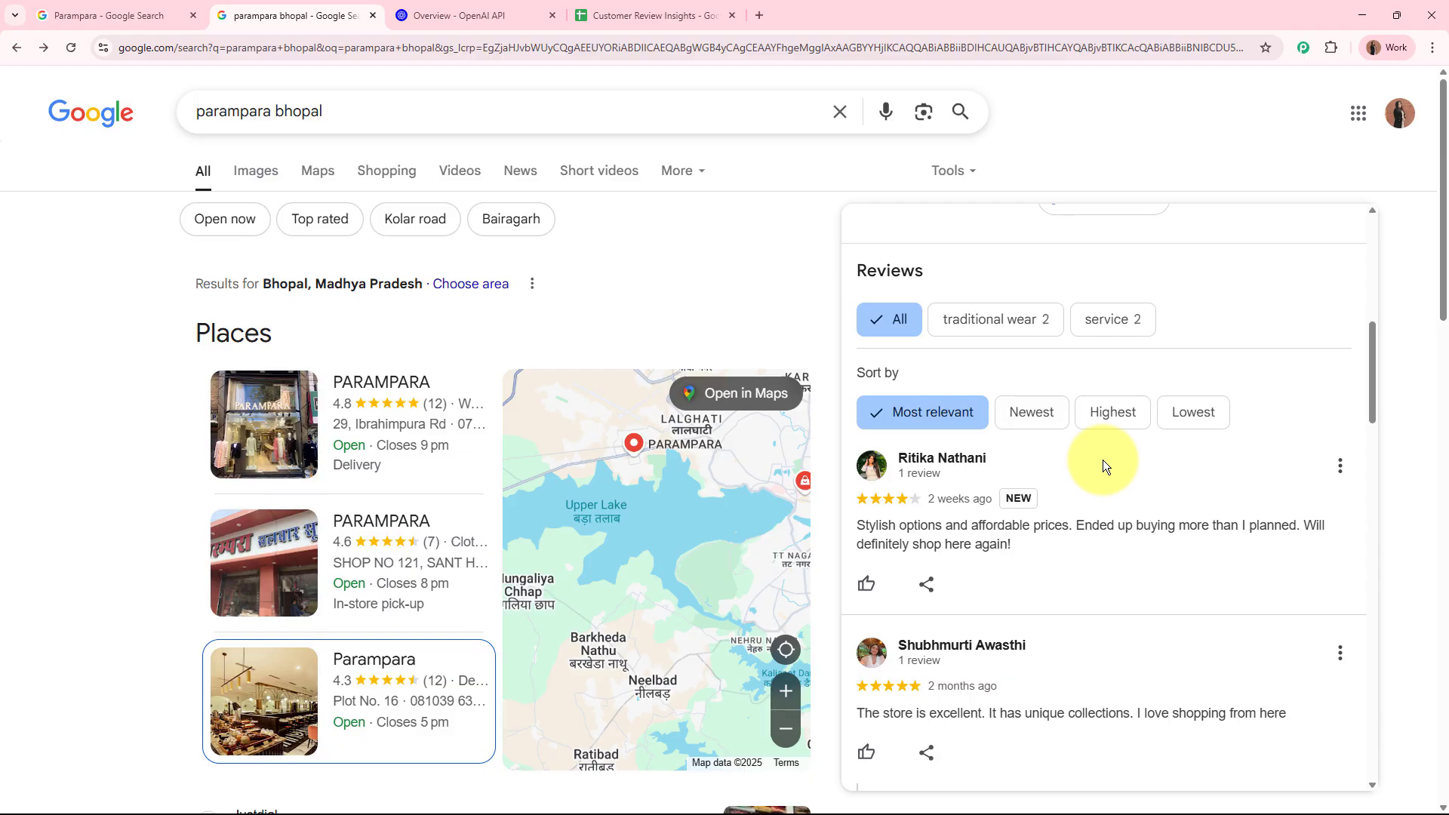
Step: Look over the OpenAI developer platform page and the sample review row in the Customer Review Insights spreadsheet
click(495, 15)
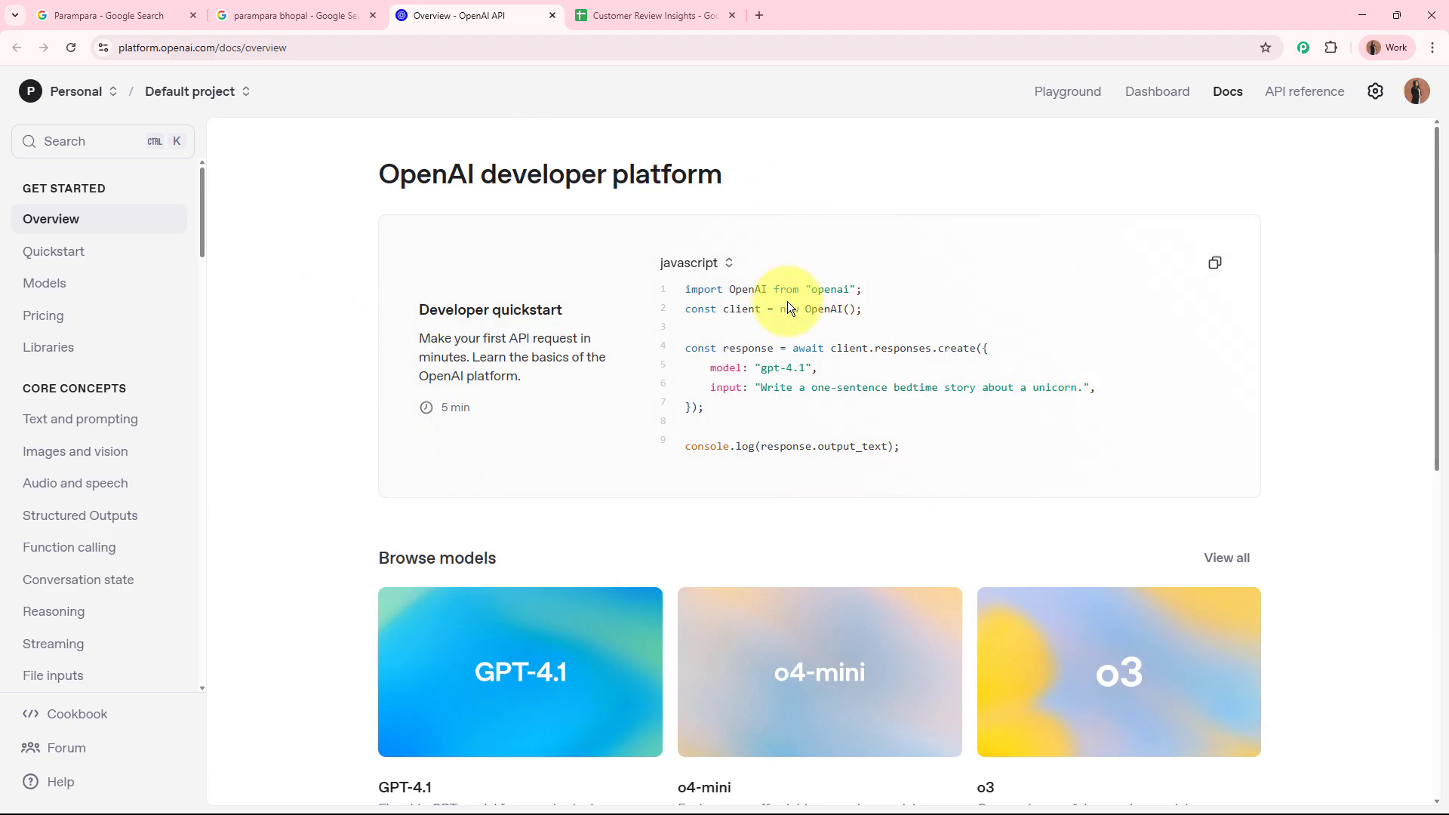
click(691, 13)
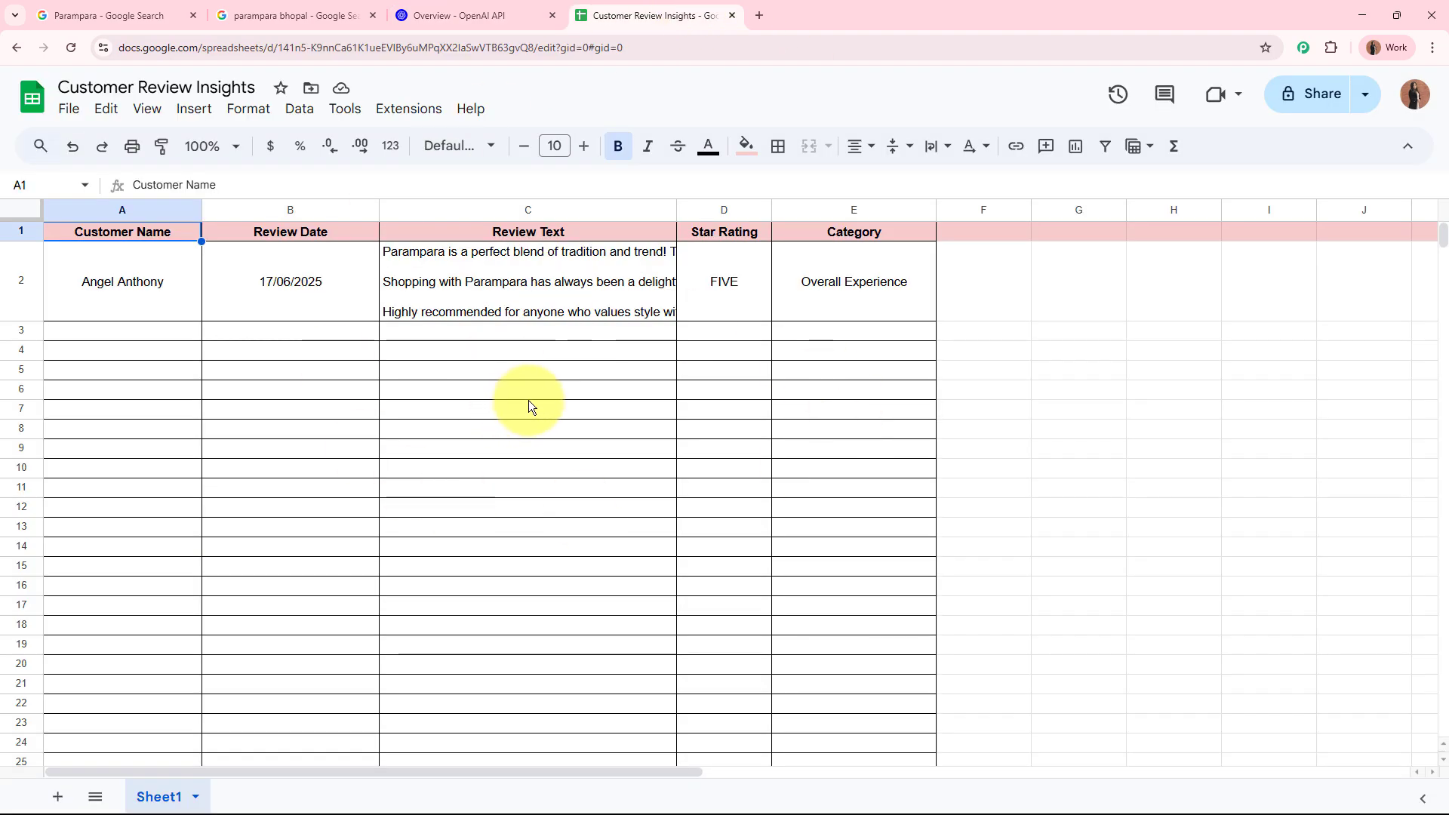
click(165, 293)
drag(166, 293, 818, 299)
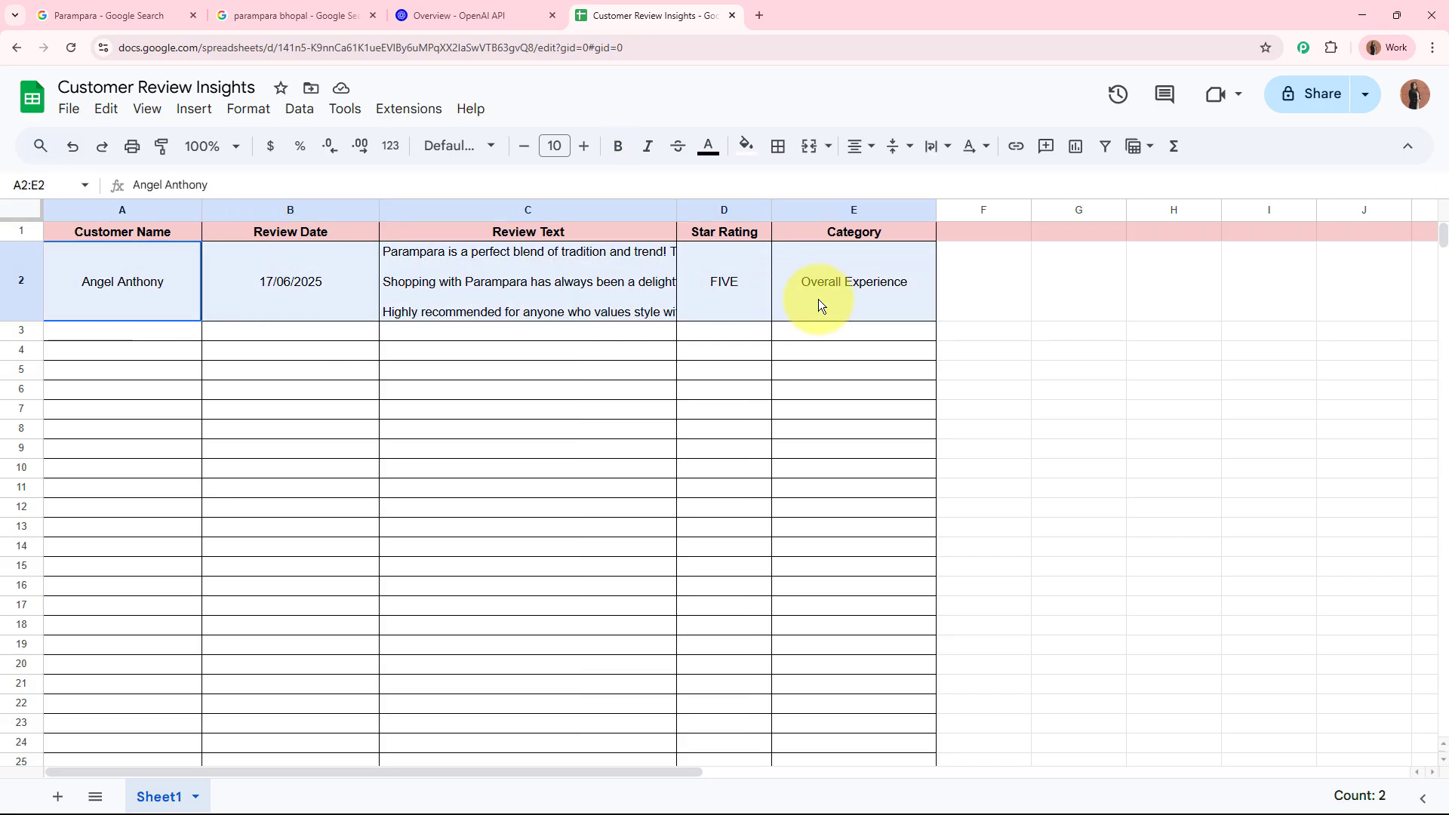
click(700, 408)
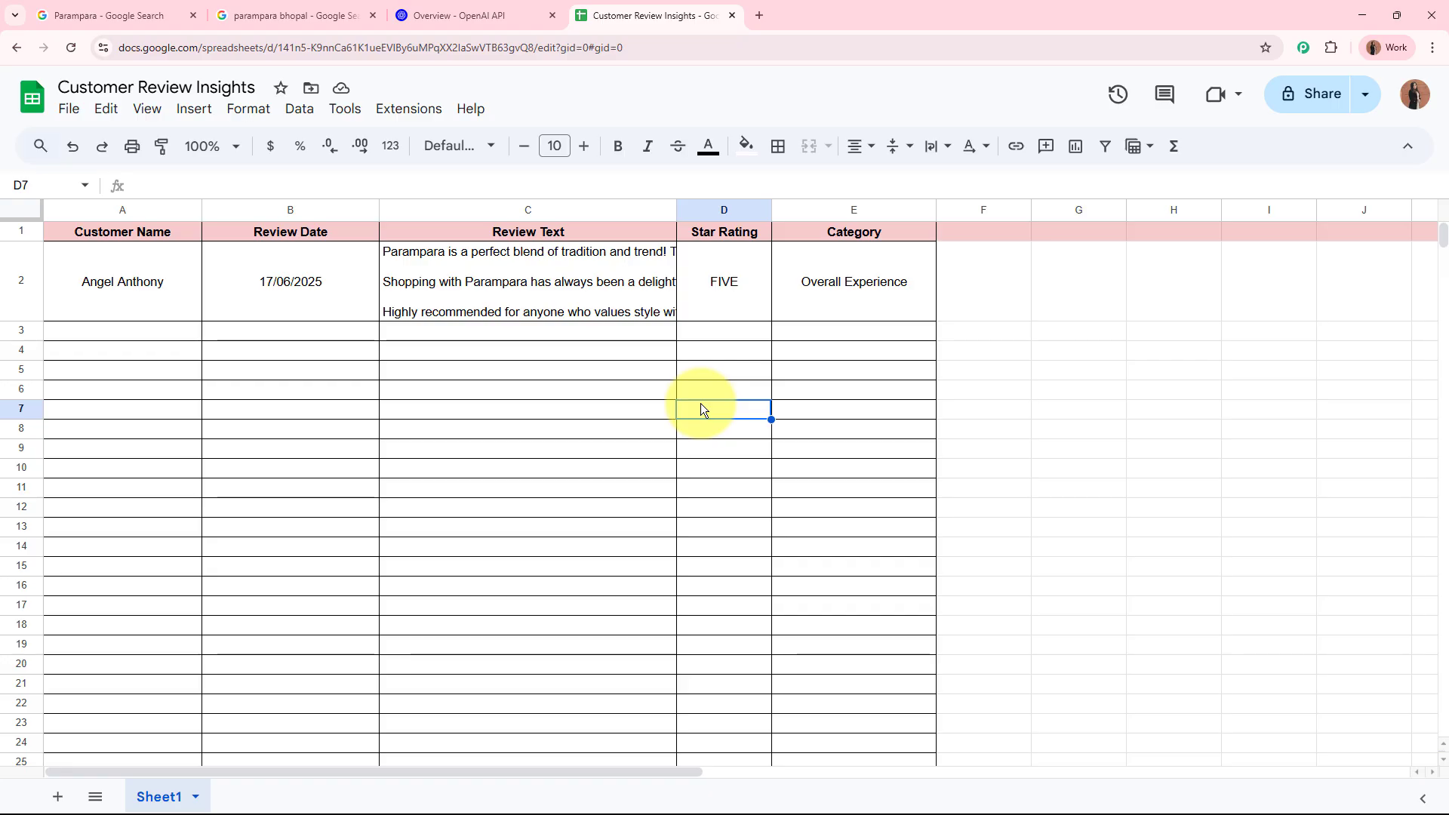
click(758, 15)
text(W)
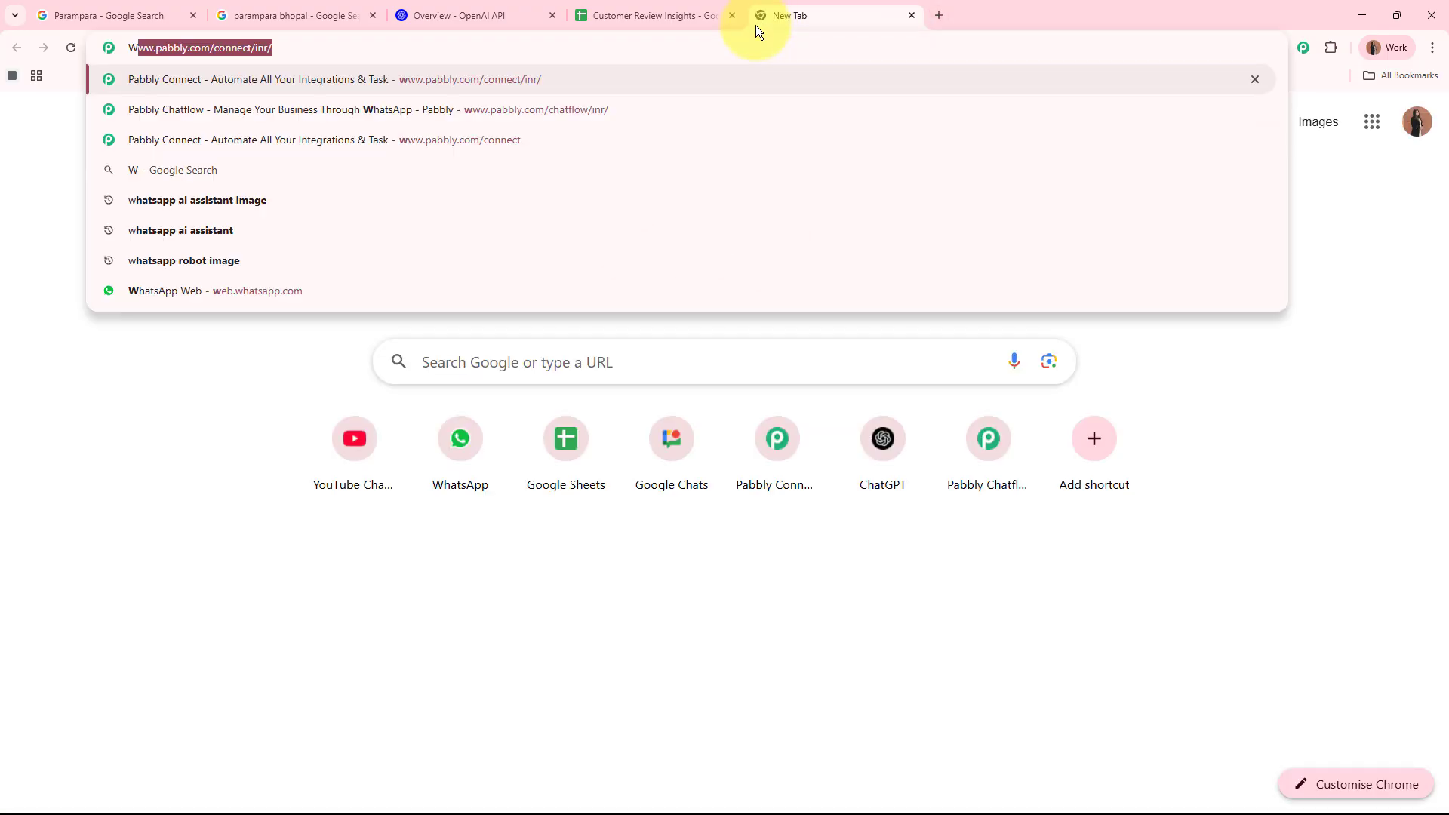
text(WW.PABBL)
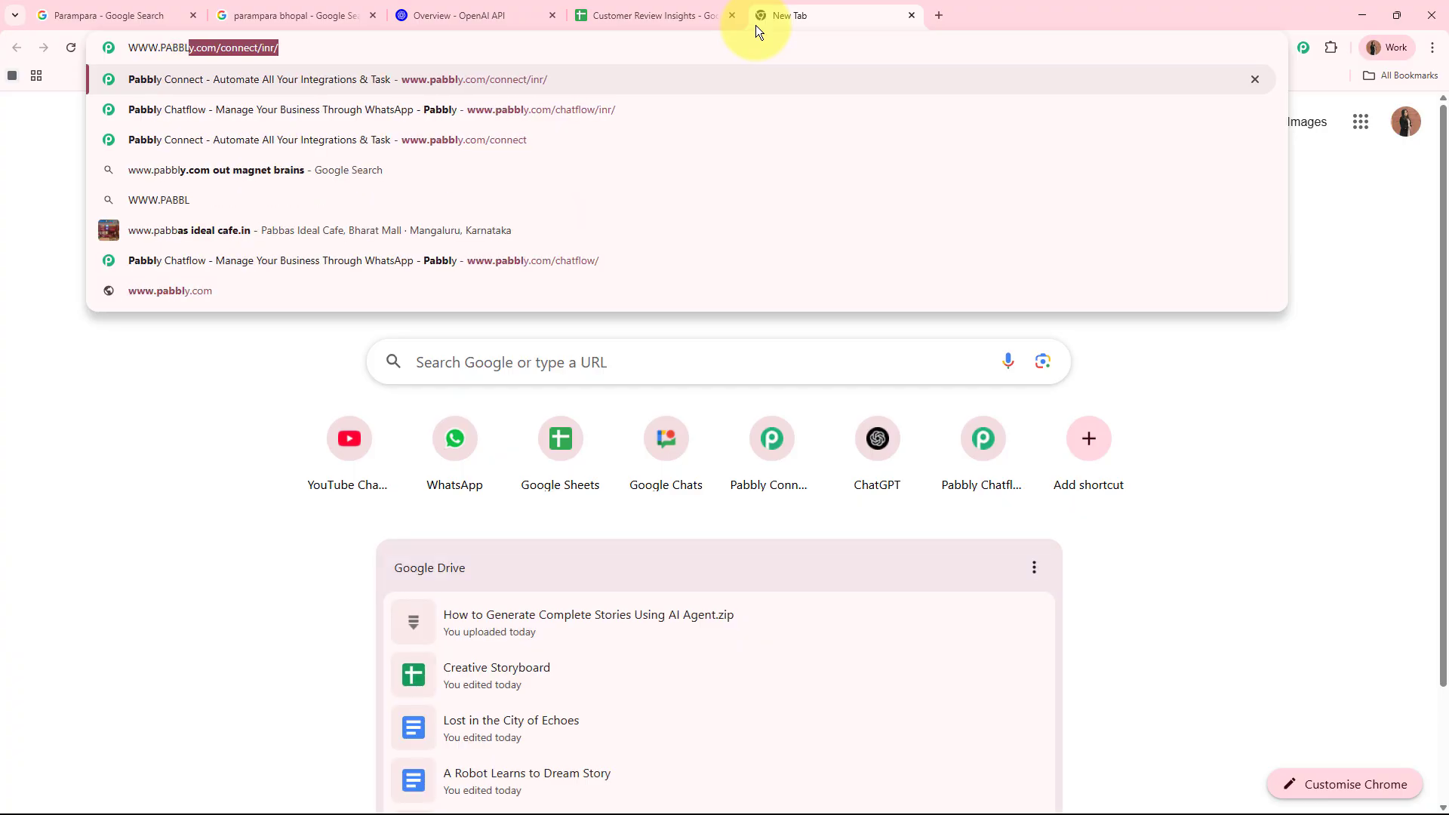
text(Y.COM/CONNECT)
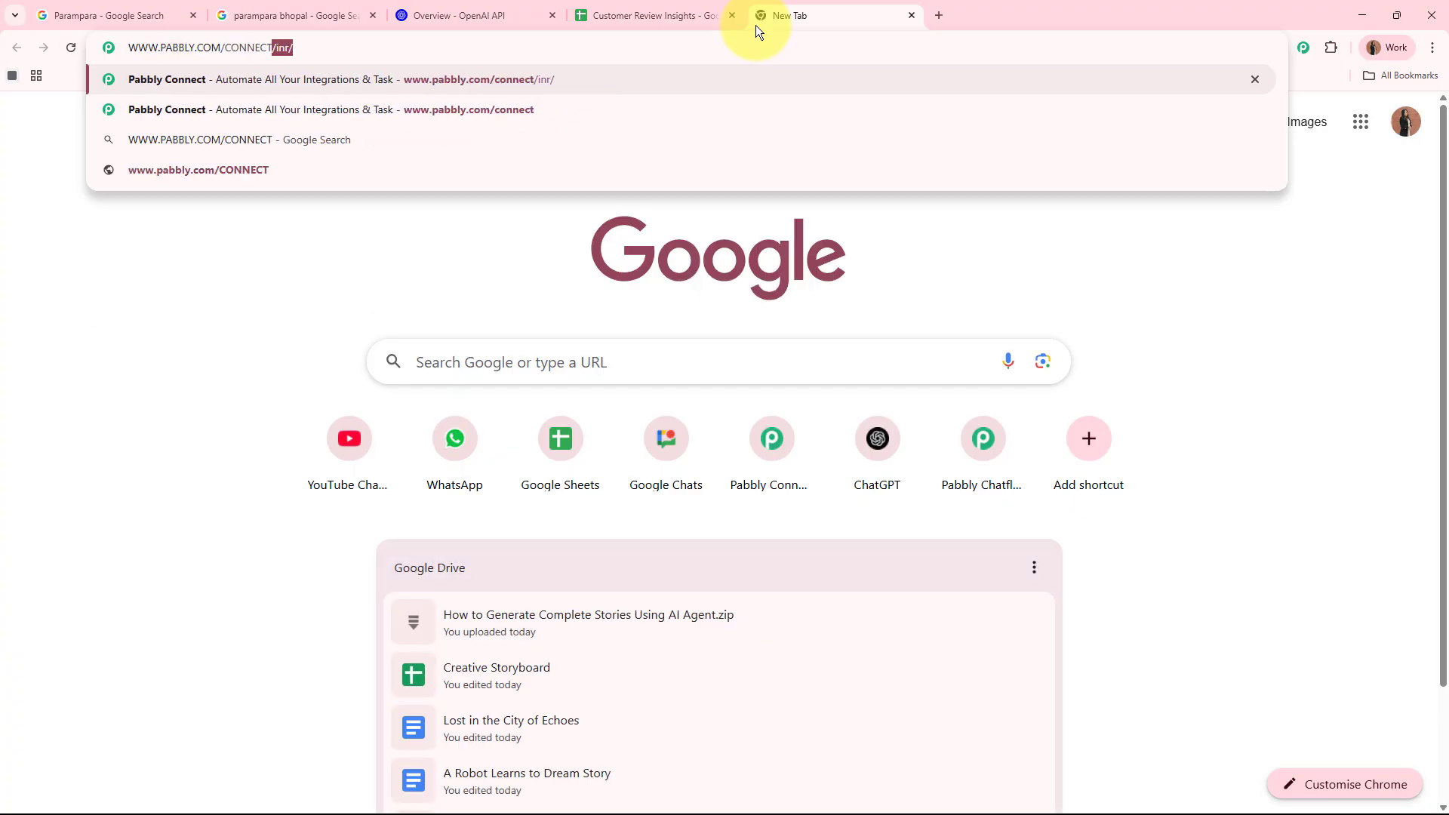
key(Return)
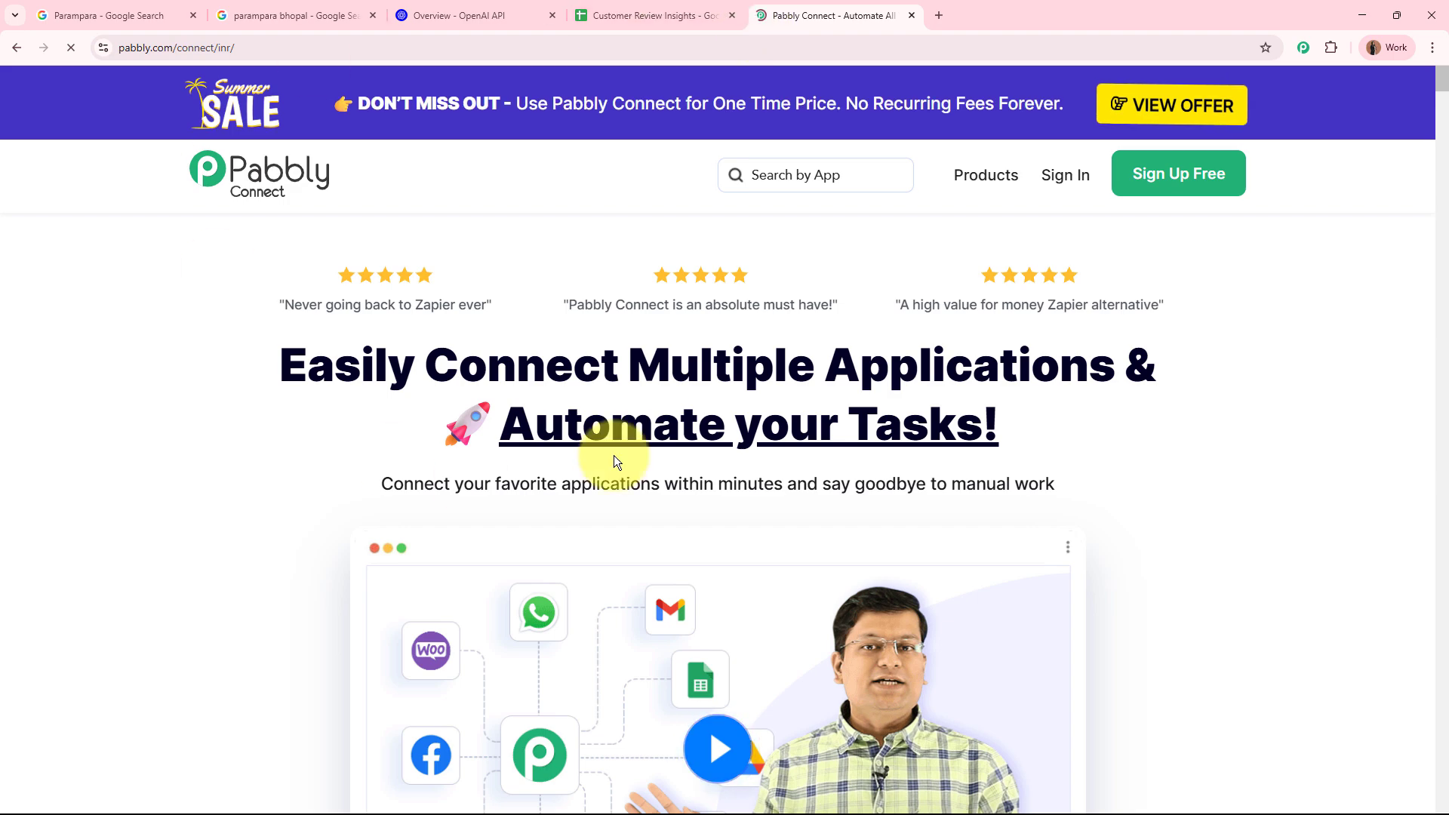
drag(867, 10, 98, 12)
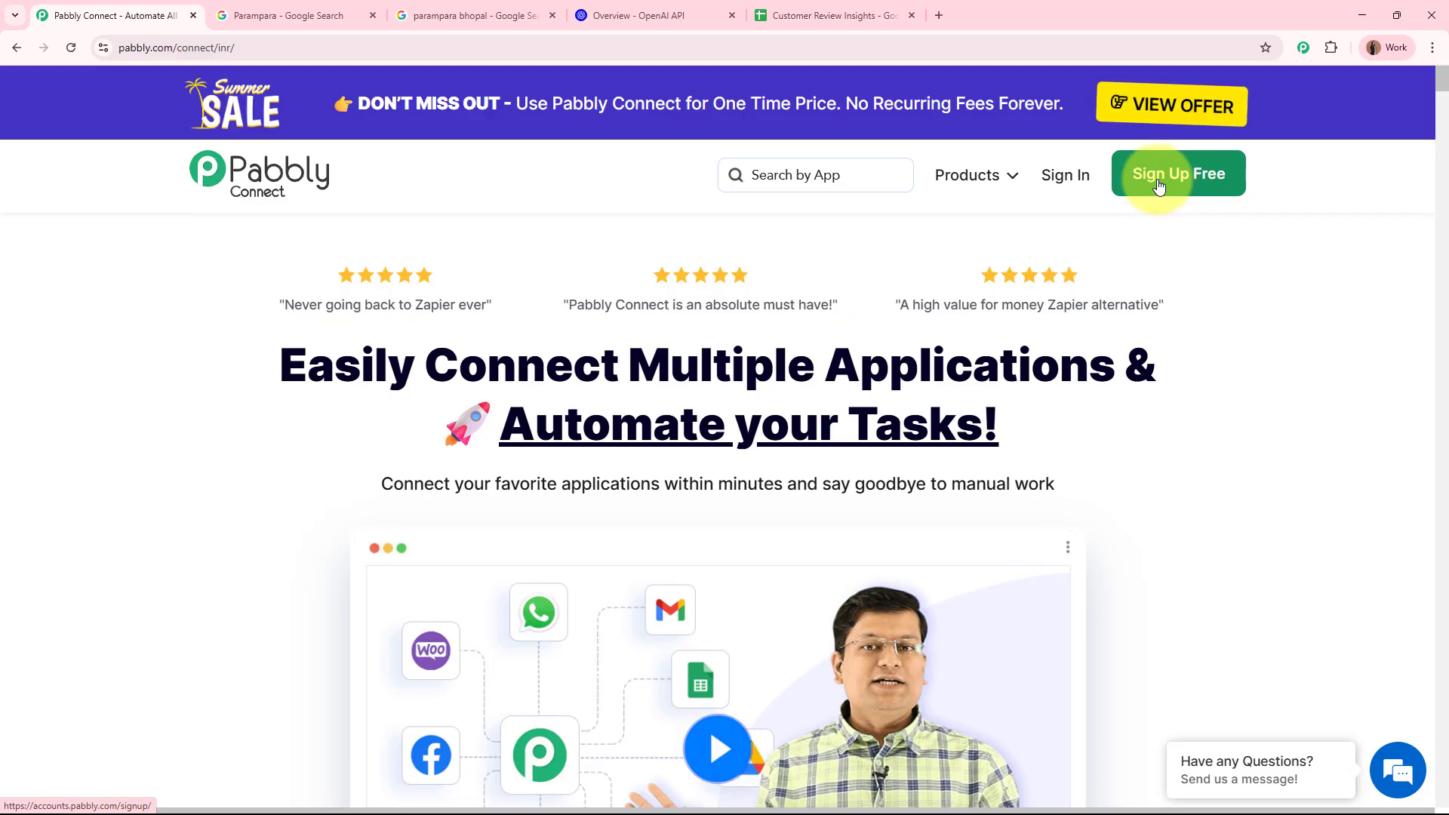
Step: Sign in to Pabbly and access the Pabbly Connect application
click(1087, 180)
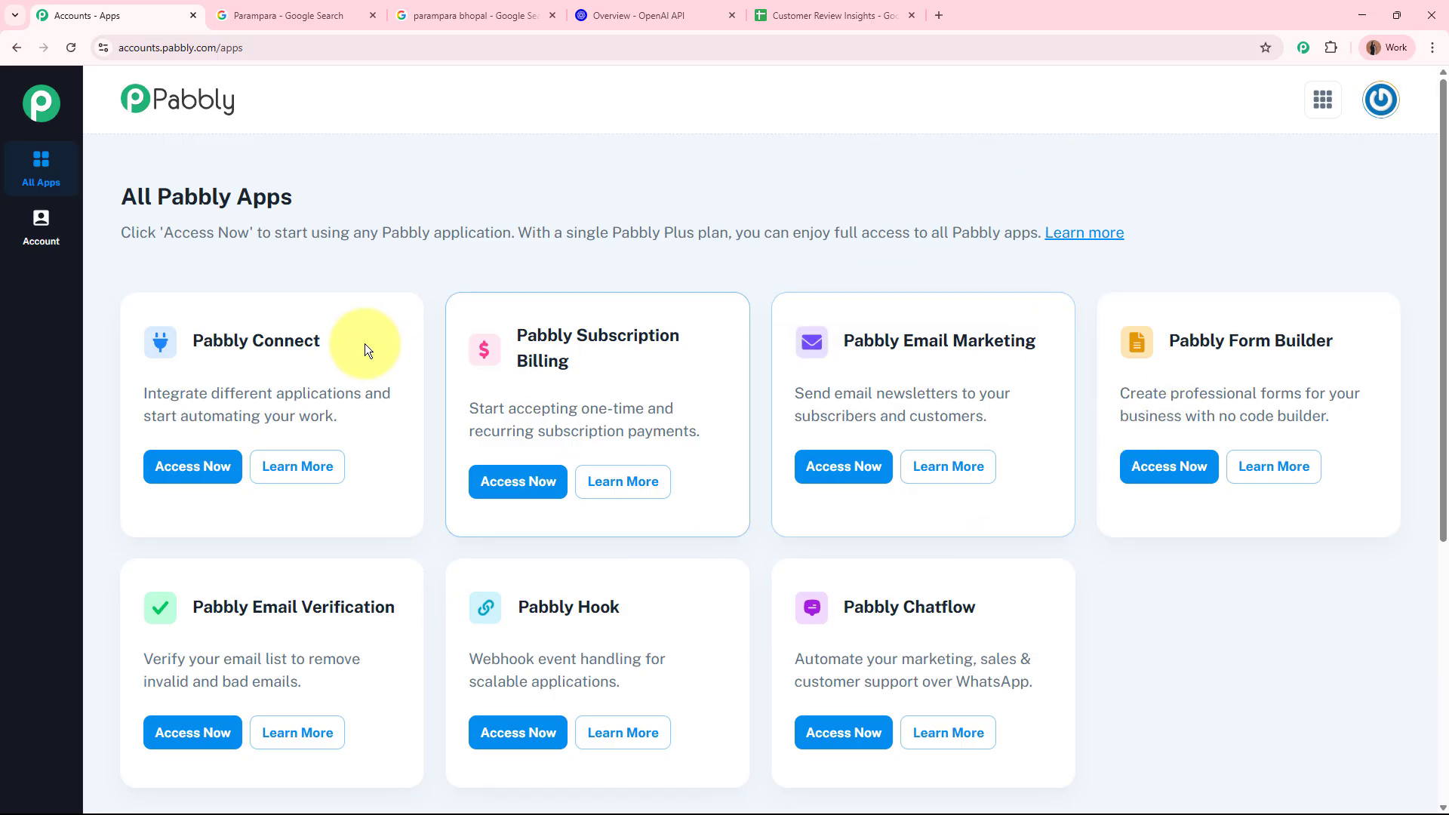
drag(190, 337, 359, 341)
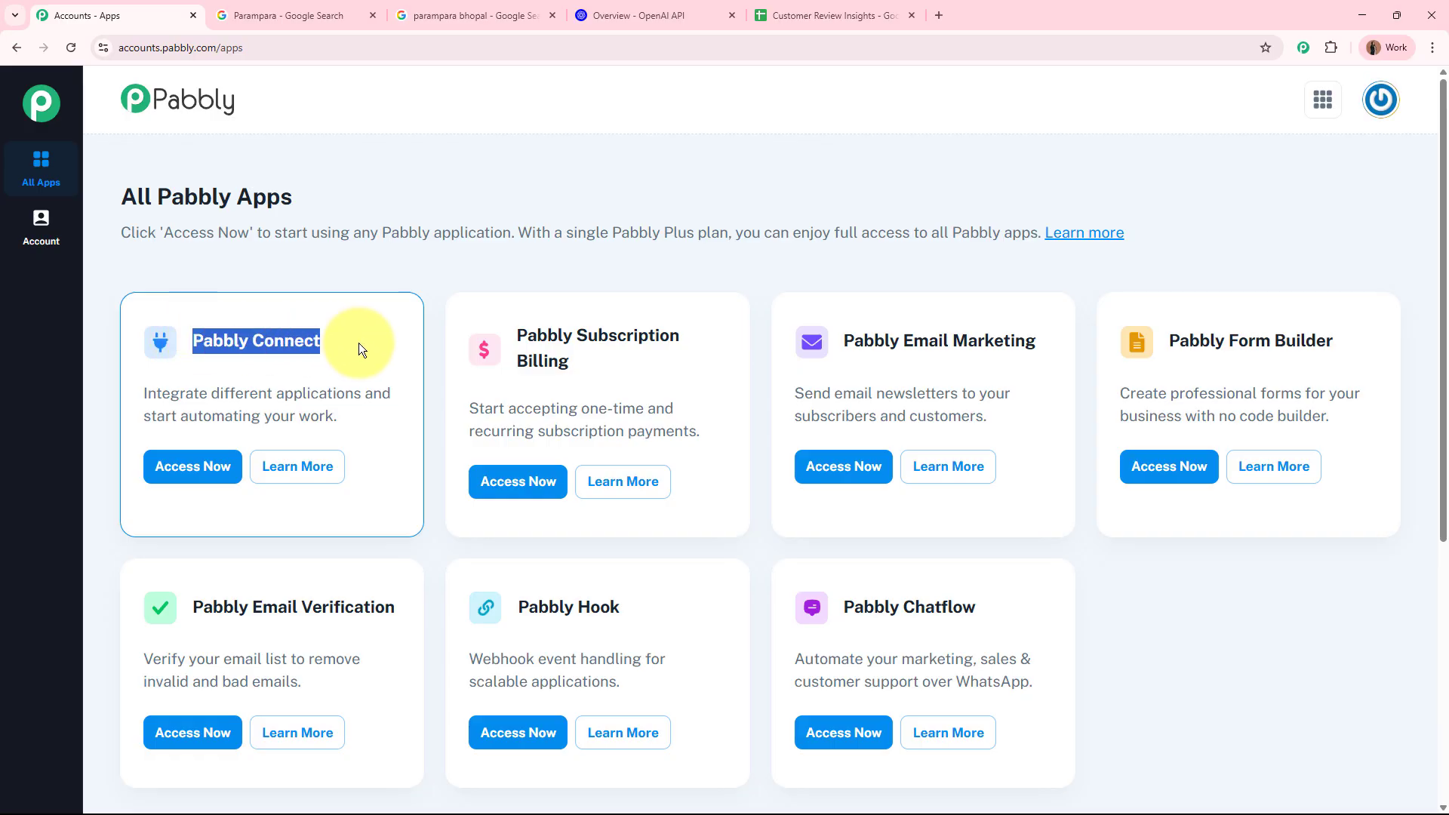
click(189, 468)
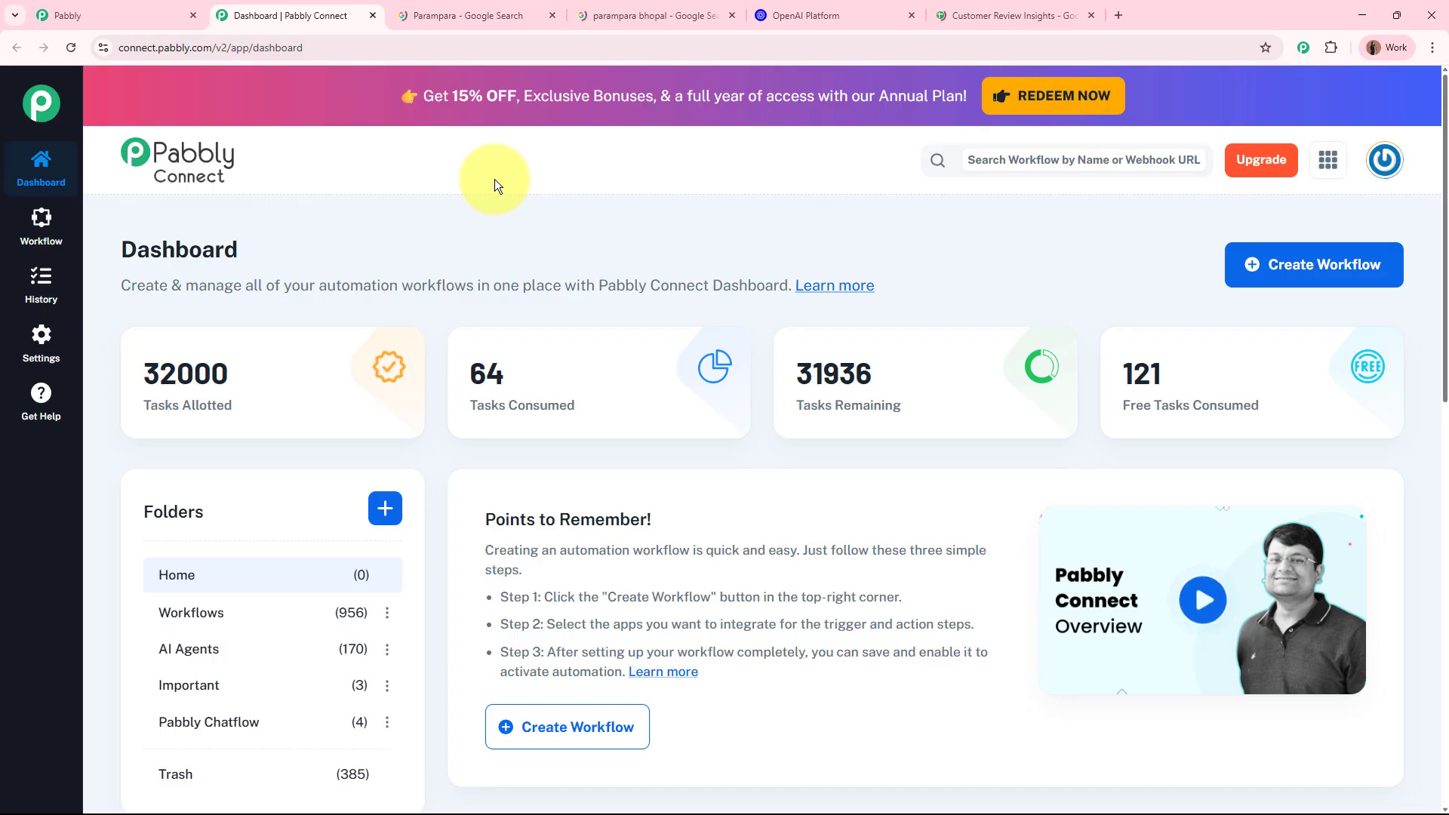
Step: Create a workflow named "AI for Auto-Categorization of Customer Reviews in Google Sheets" in the AI Agents folder
click(1295, 269)
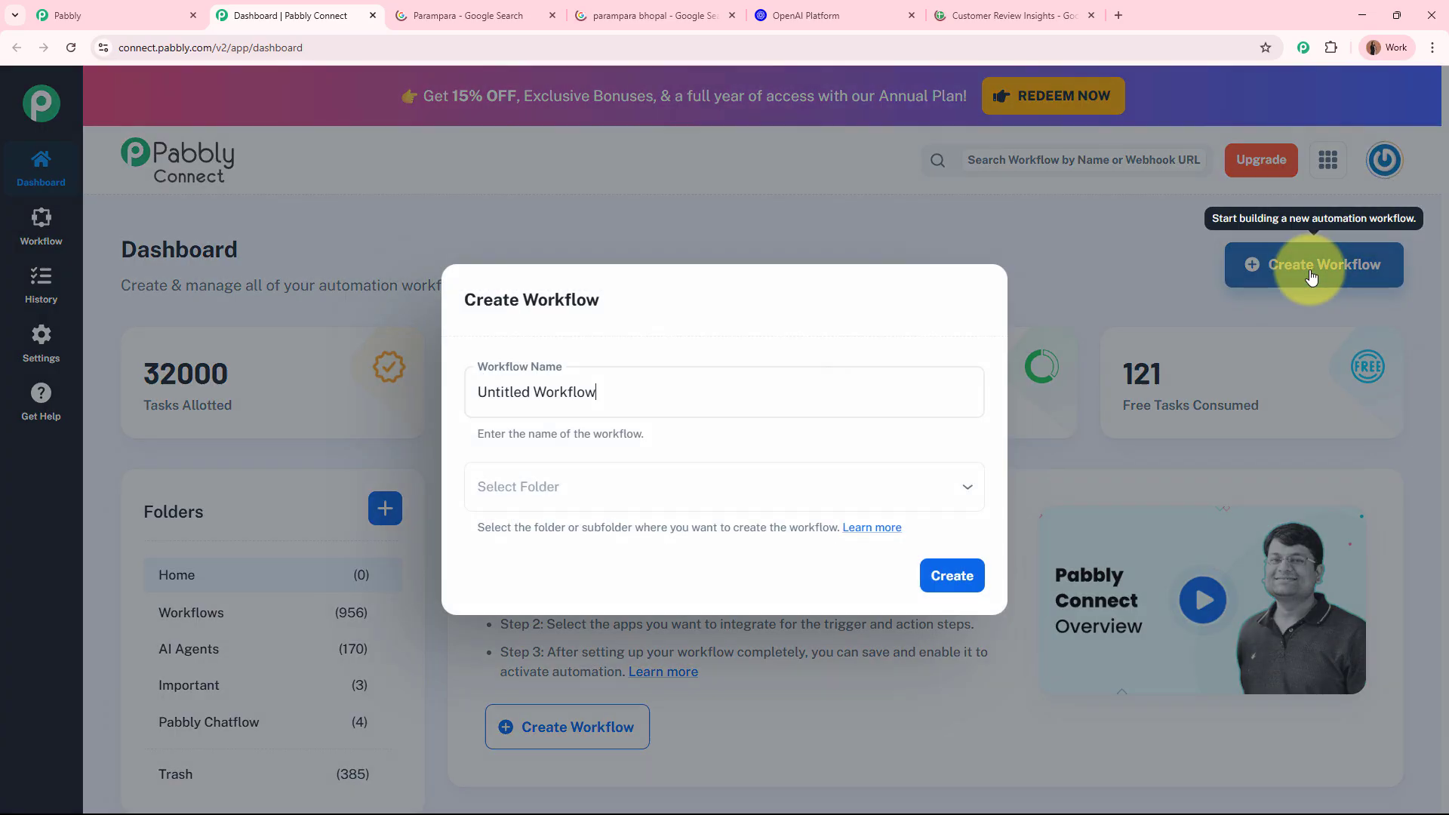
drag(641, 385, 395, 378)
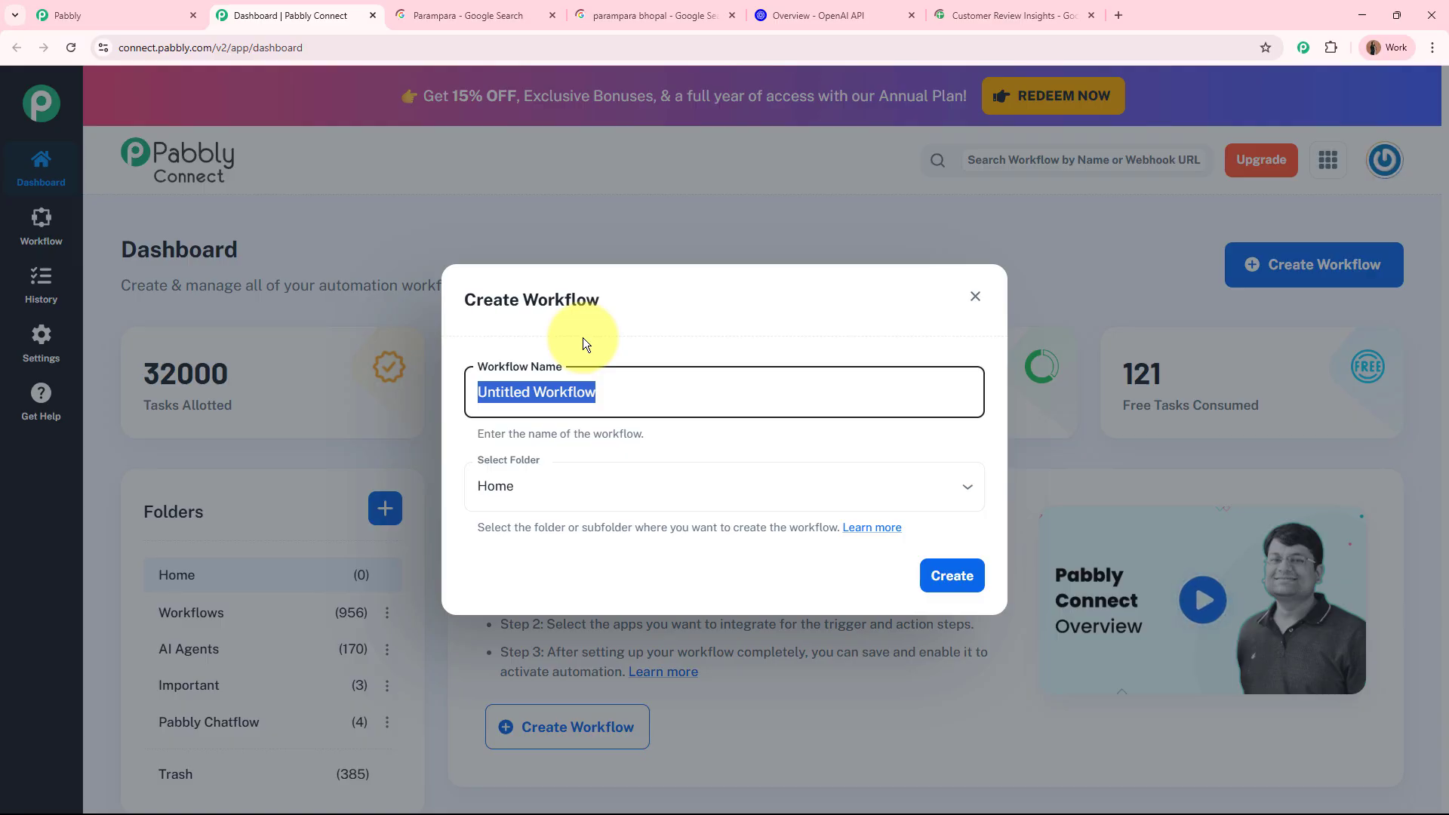
text(AI for Auto-Categorization of Customer Reviews in Google Sheets)
drag(583, 341, 913, 391)
click(774, 449)
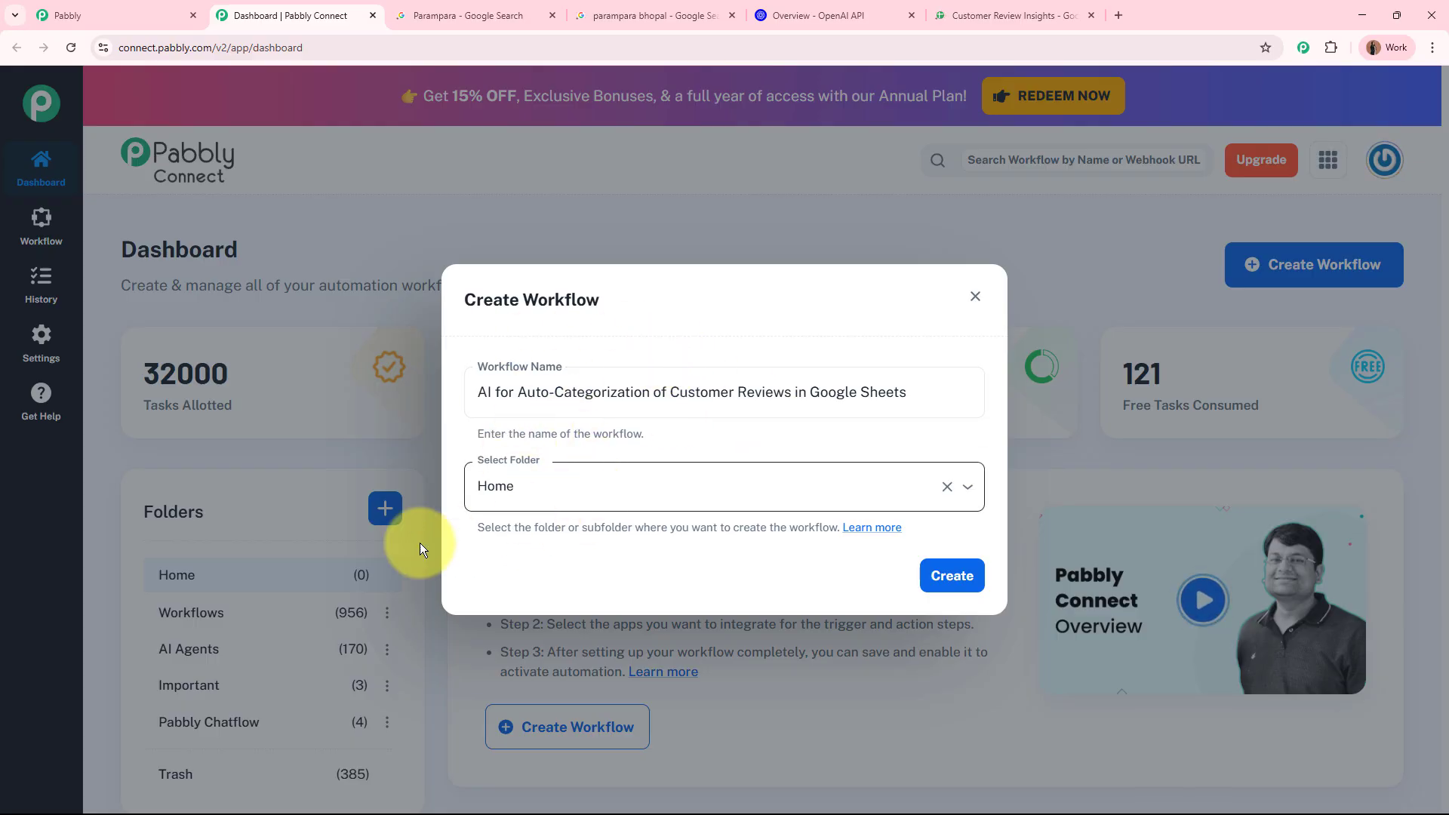
click(566, 490)
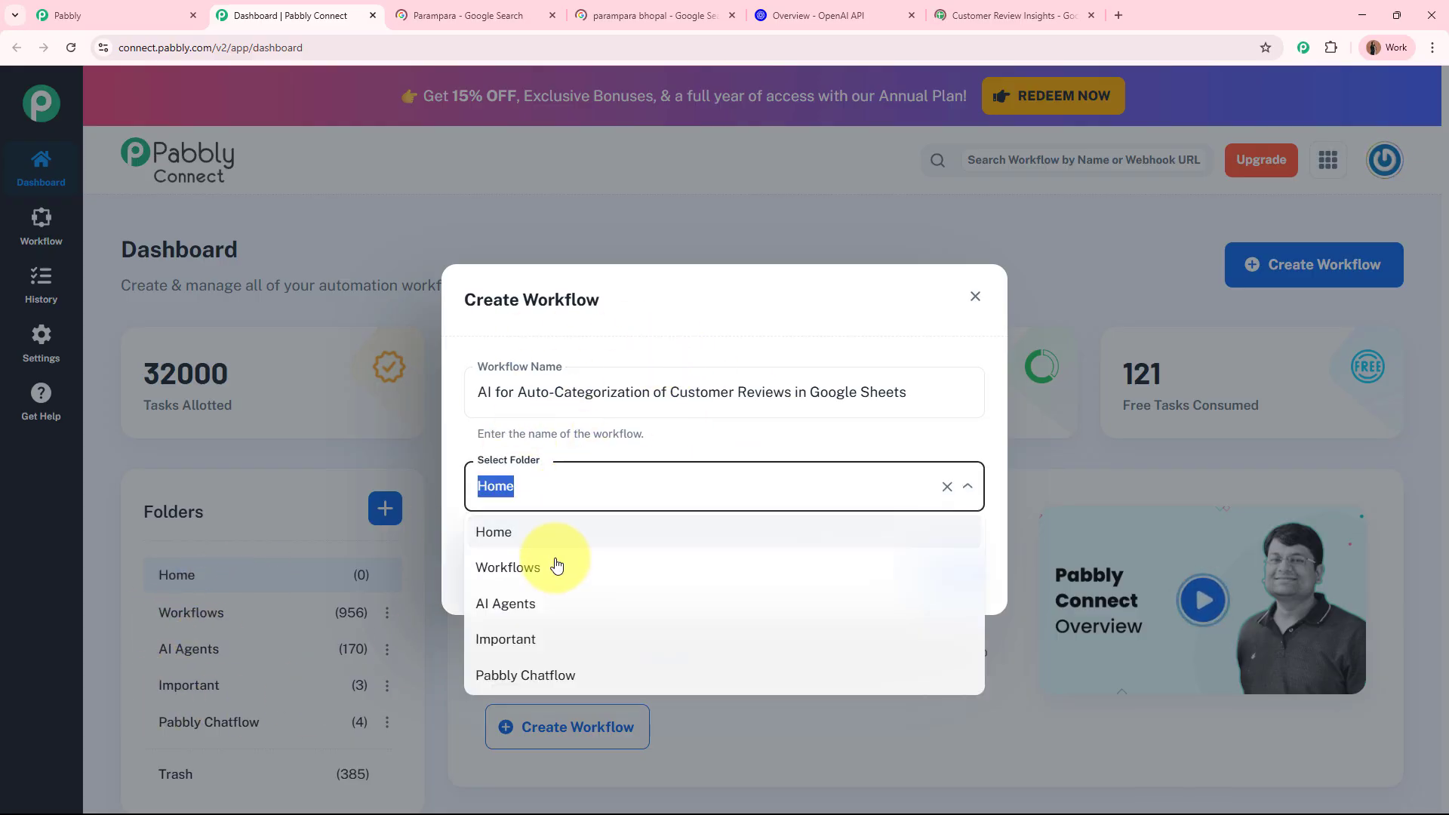
click(545, 600)
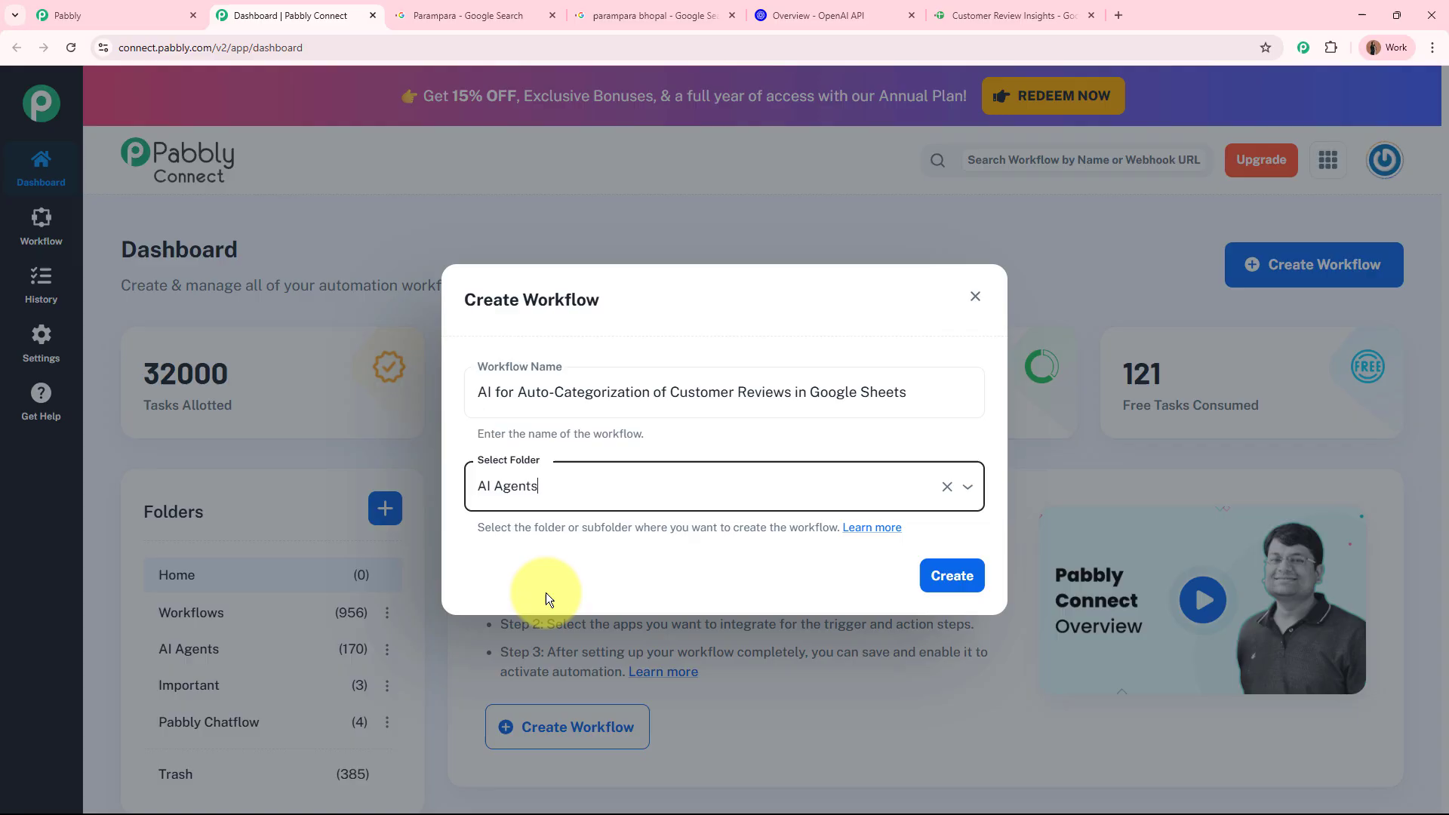
click(951, 577)
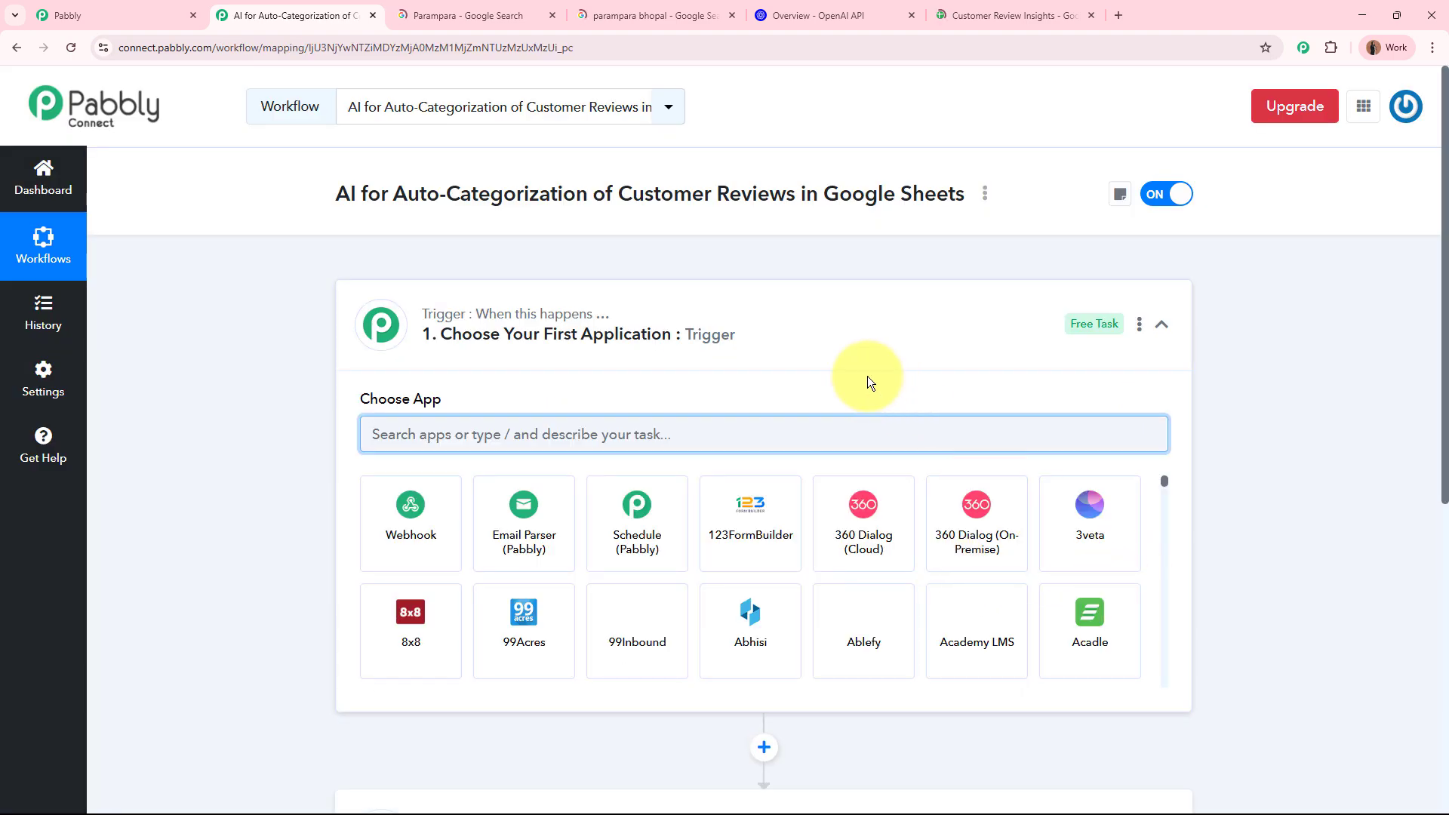
click(803, 327)
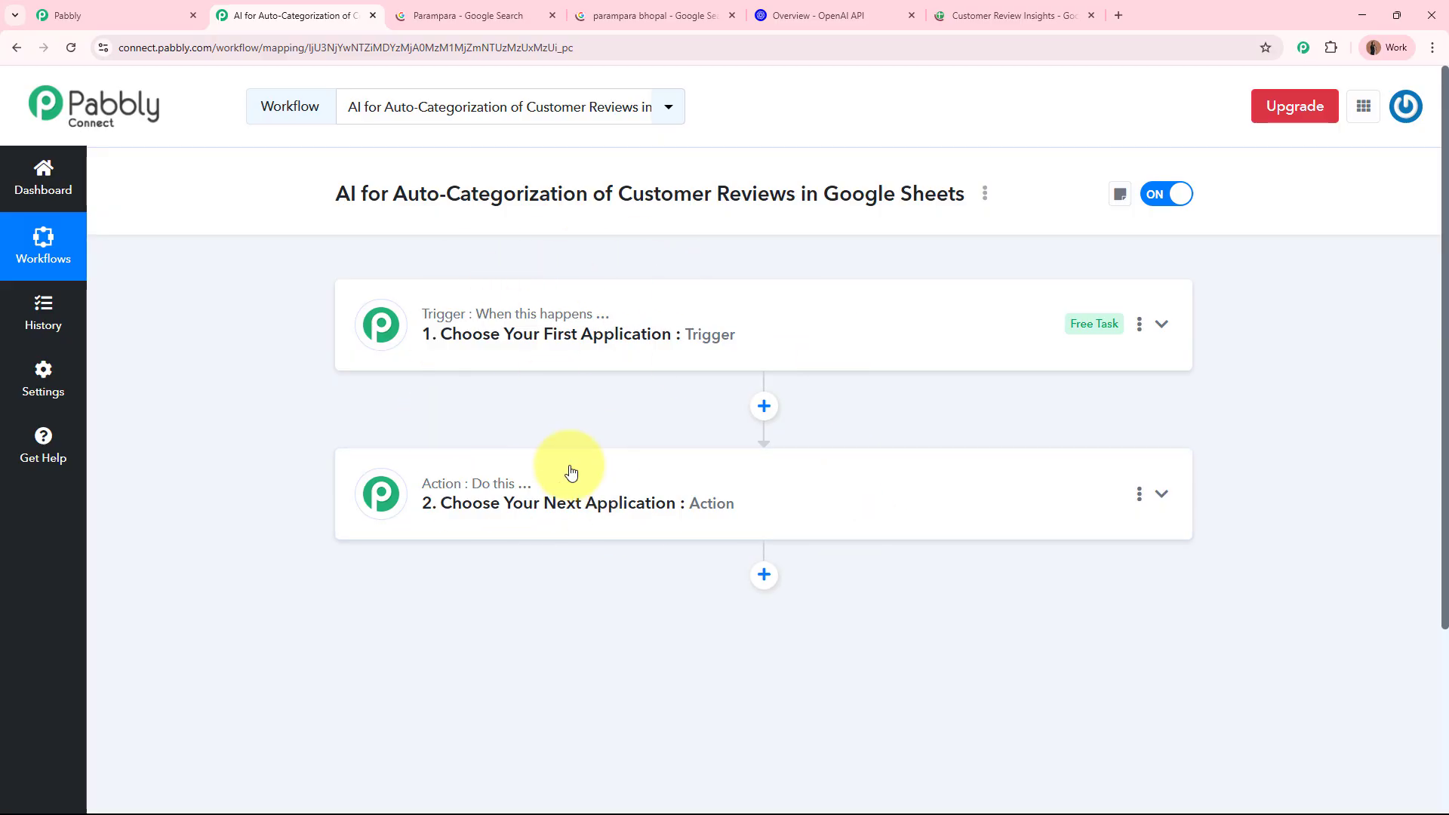
mouse_move(411, 314)
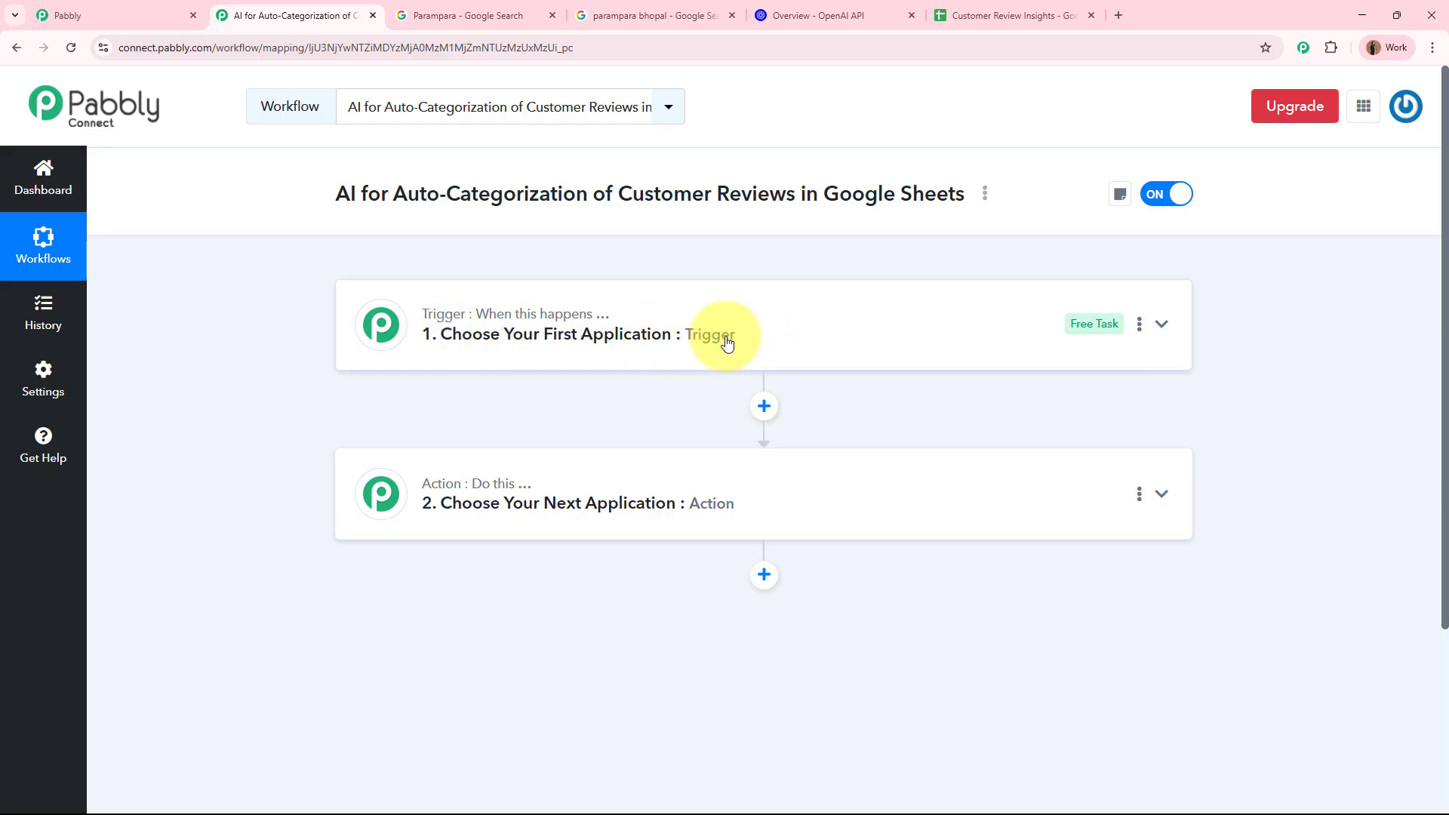
click(804, 334)
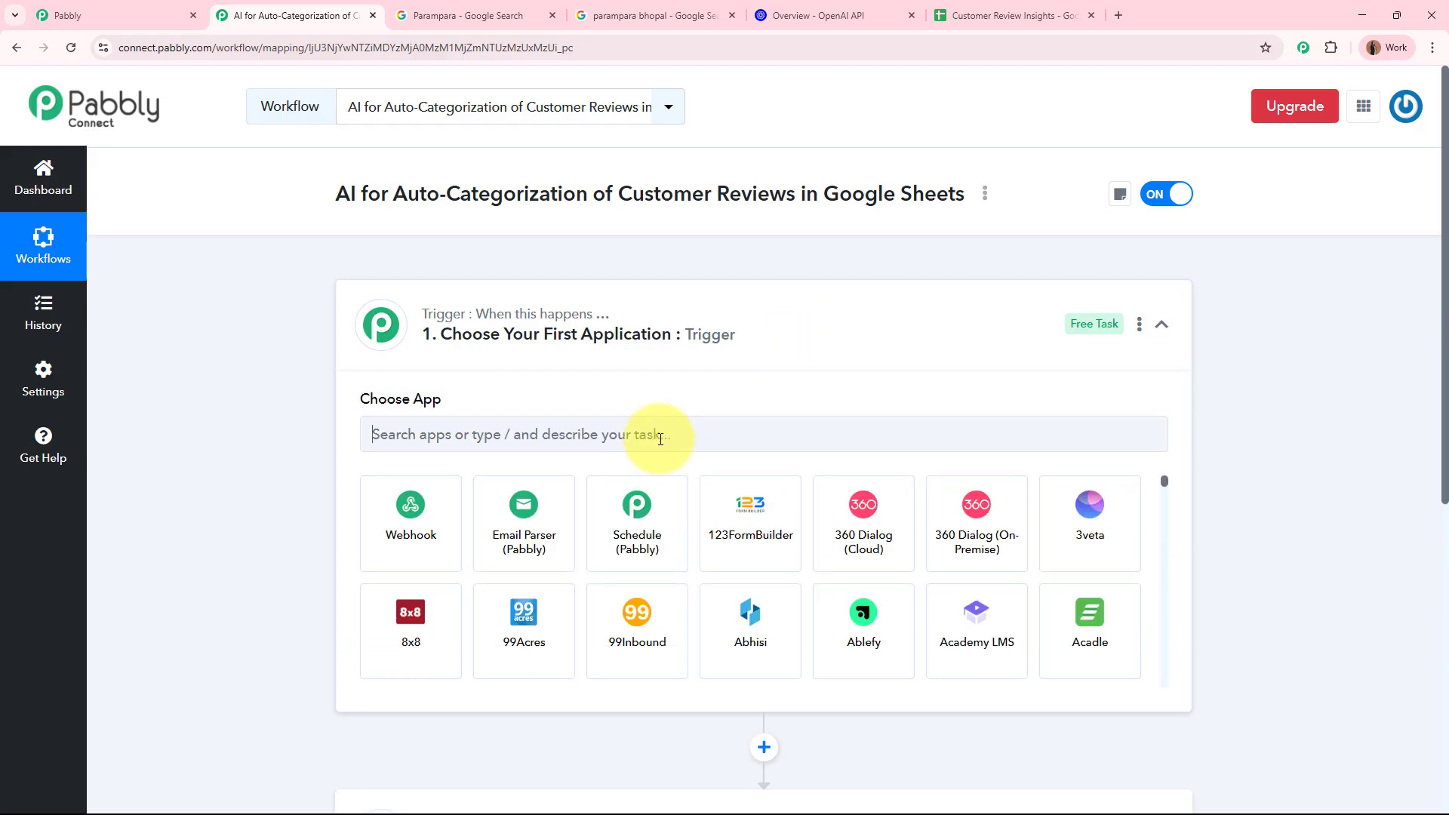
Step: Find Google Business Profile and choose it as the workflow's trigger application
click(660, 436)
text(Google)
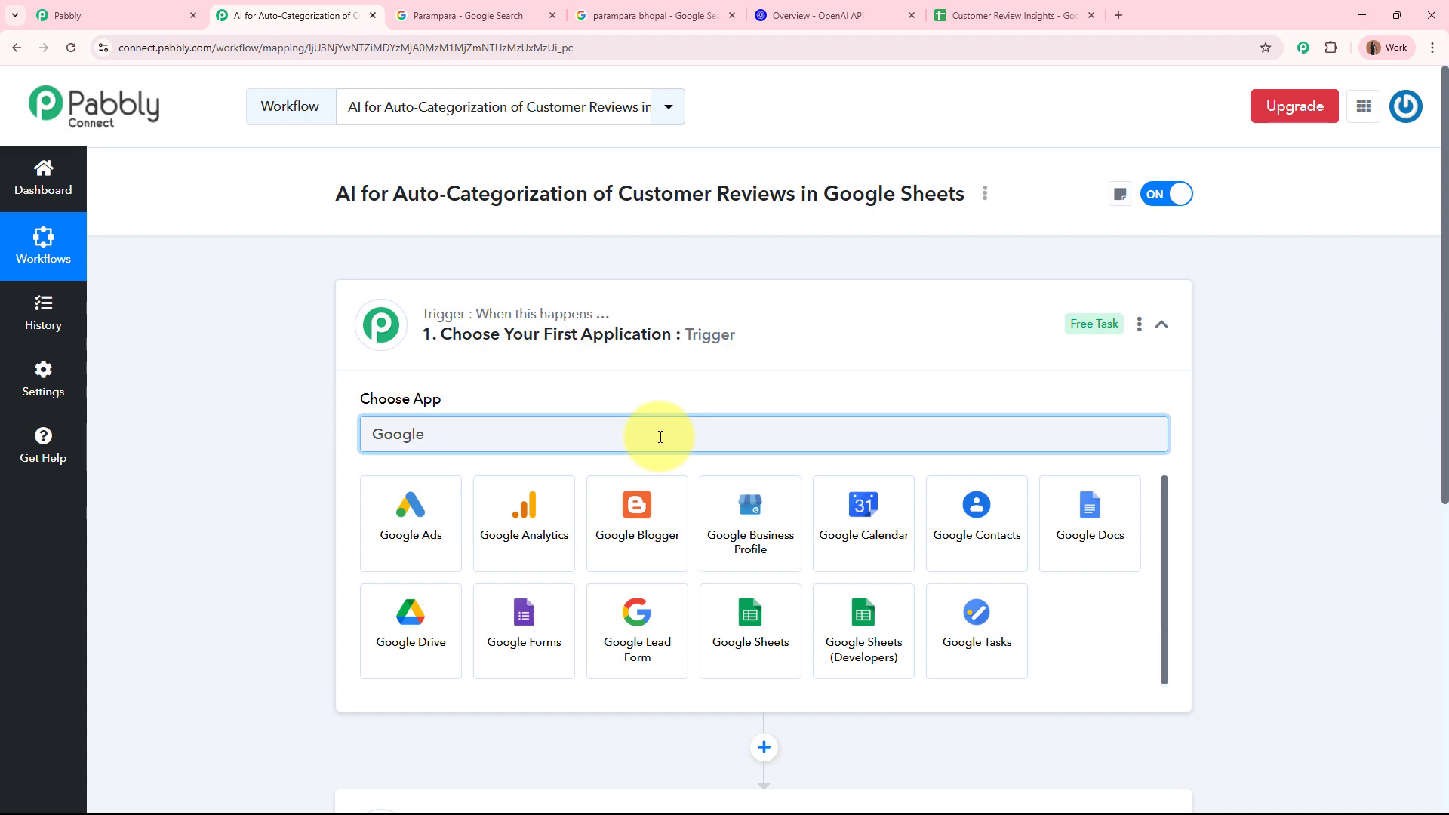
text( Bus)
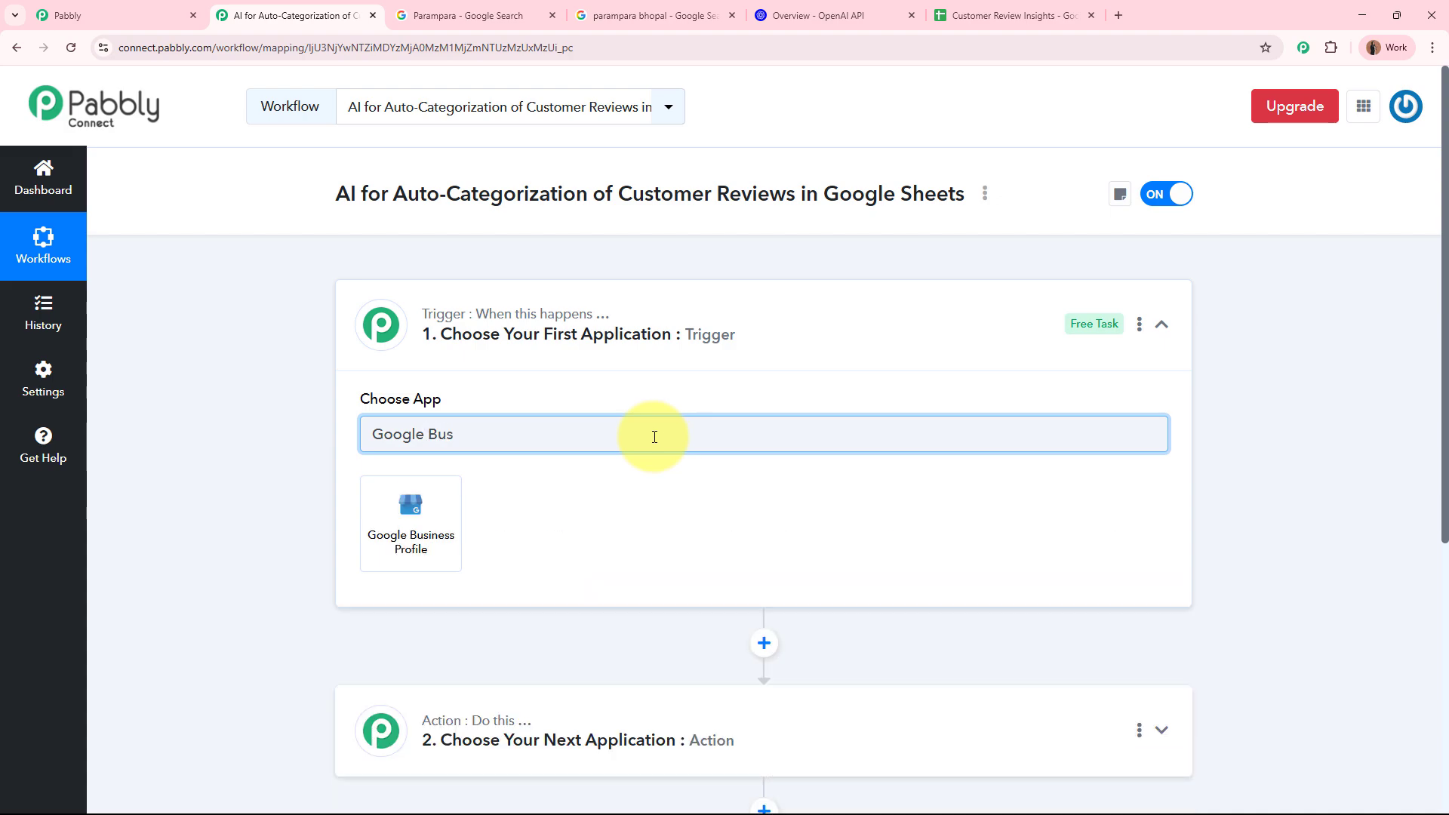
click(416, 529)
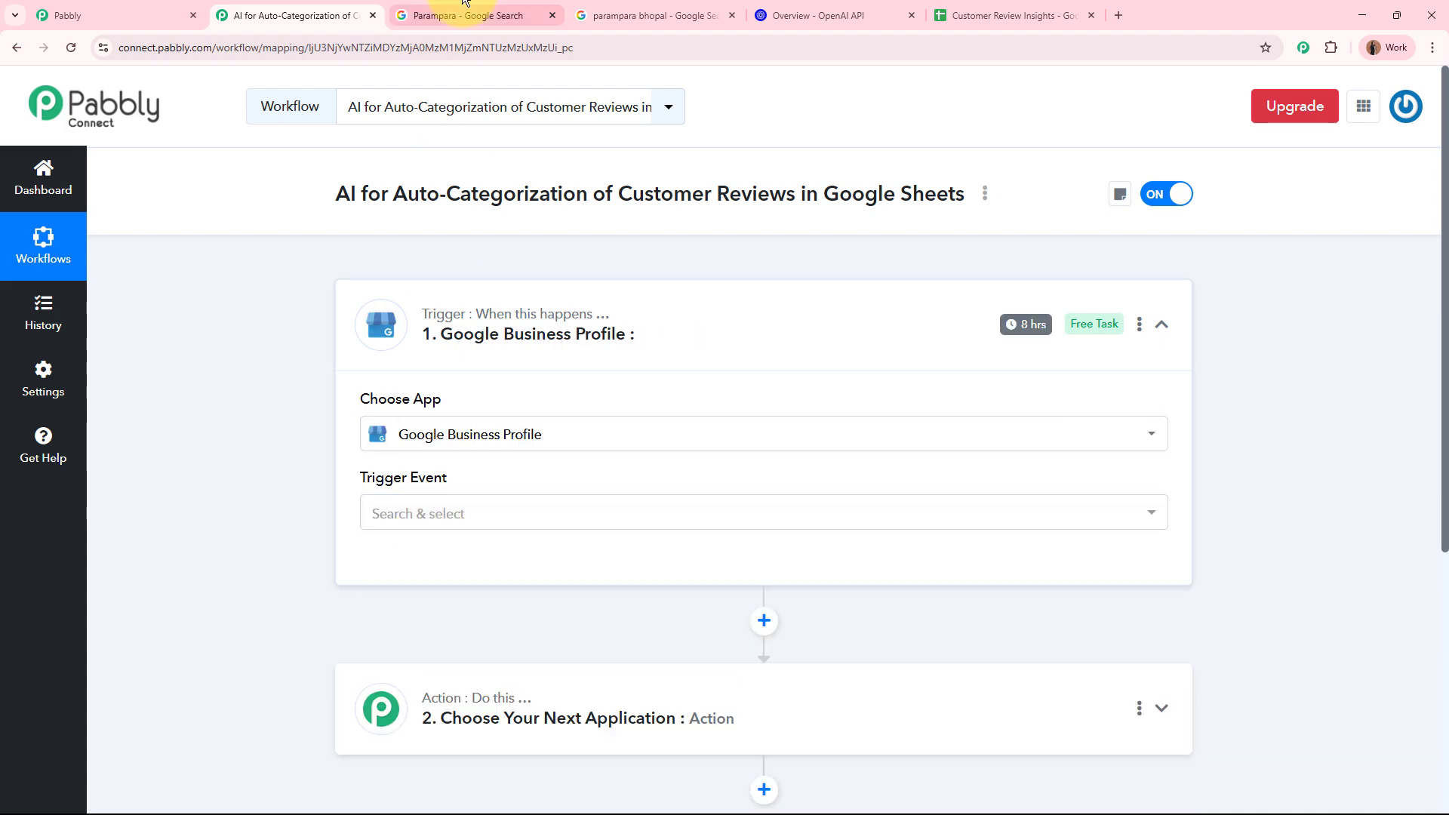
Step: Glance at the Parampara business listing in its browser tab, and set the trigger event to New Review
click(464, 6)
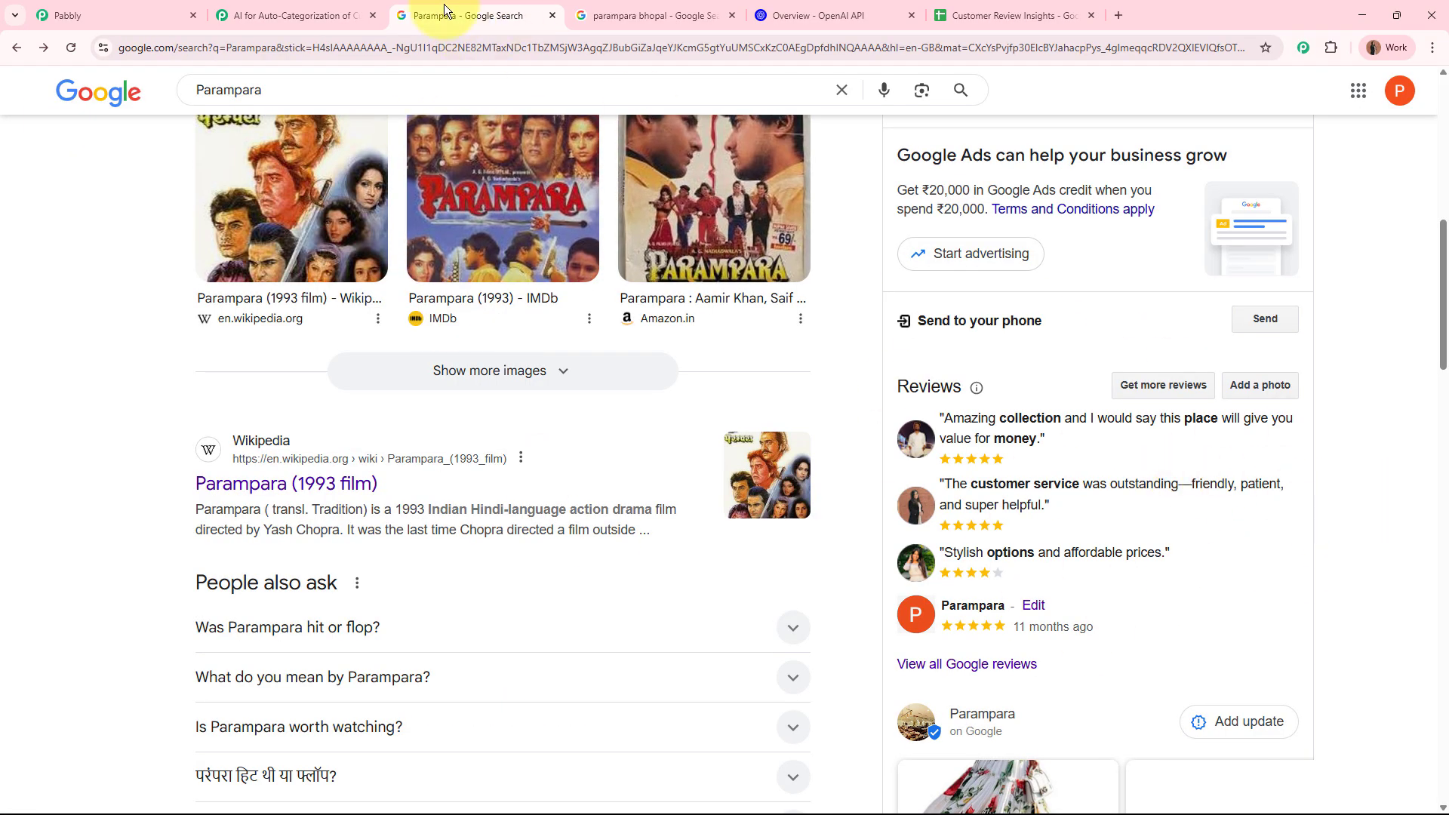
click(298, 15)
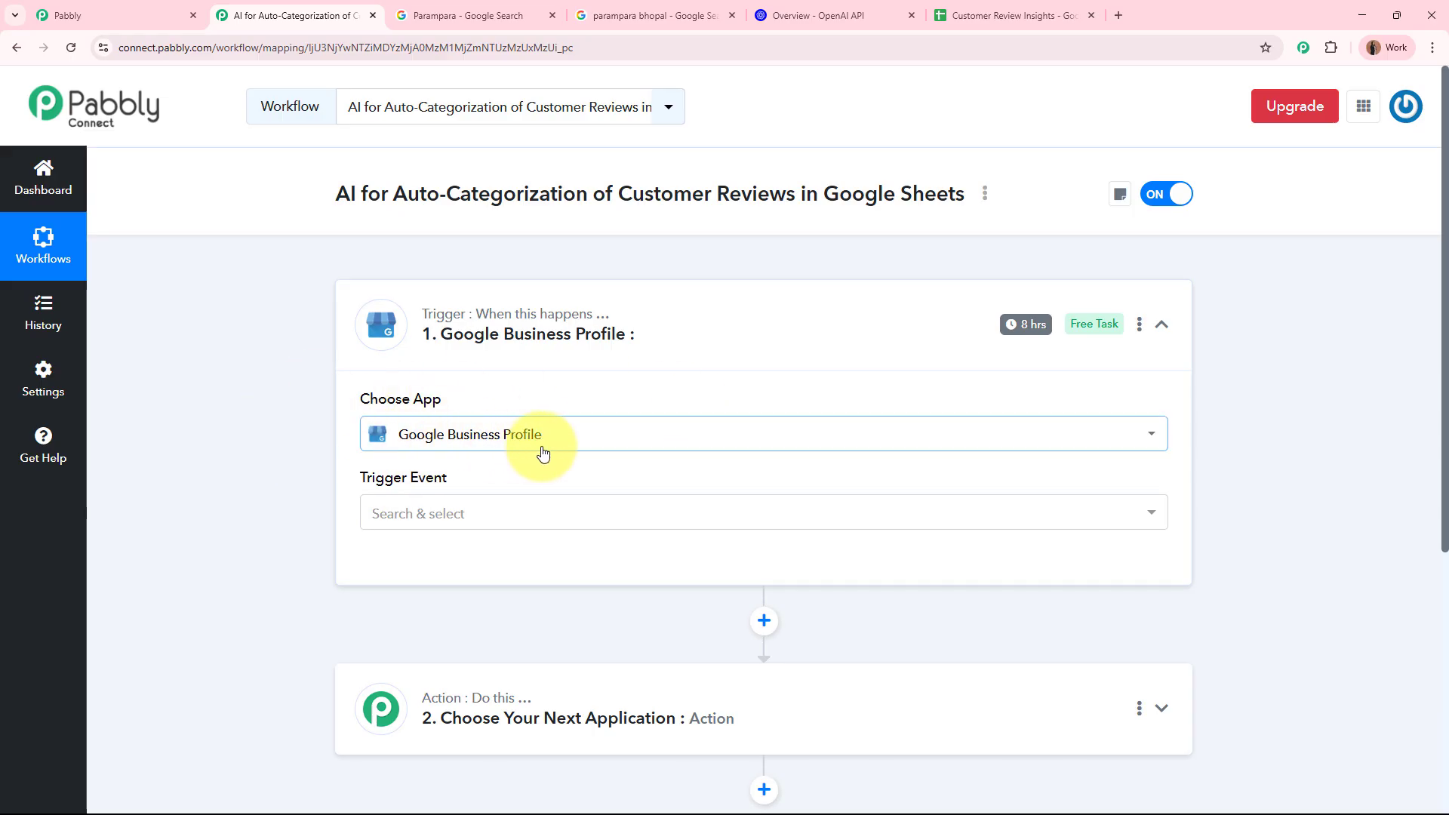
click(504, 511)
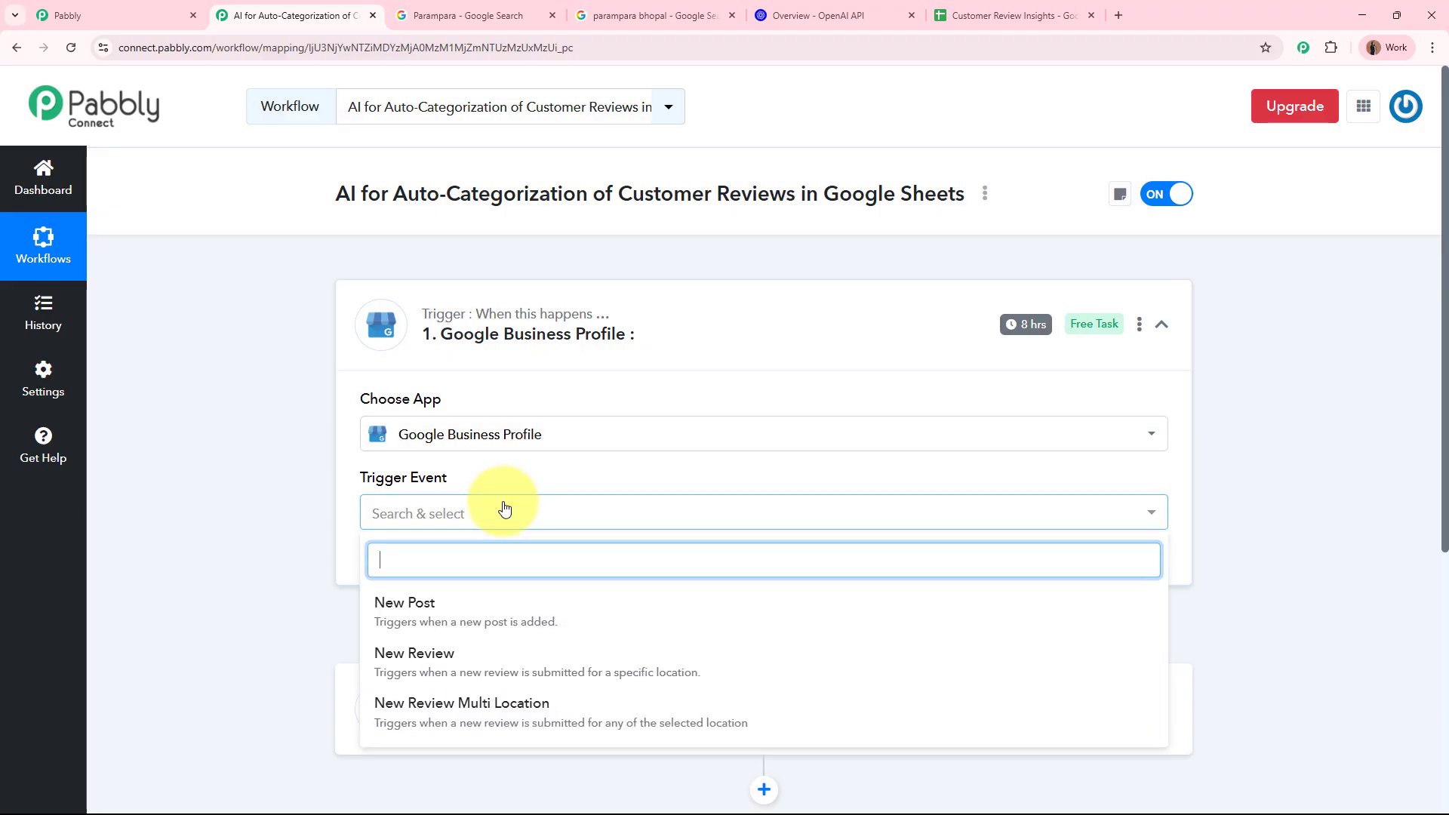
click(450, 662)
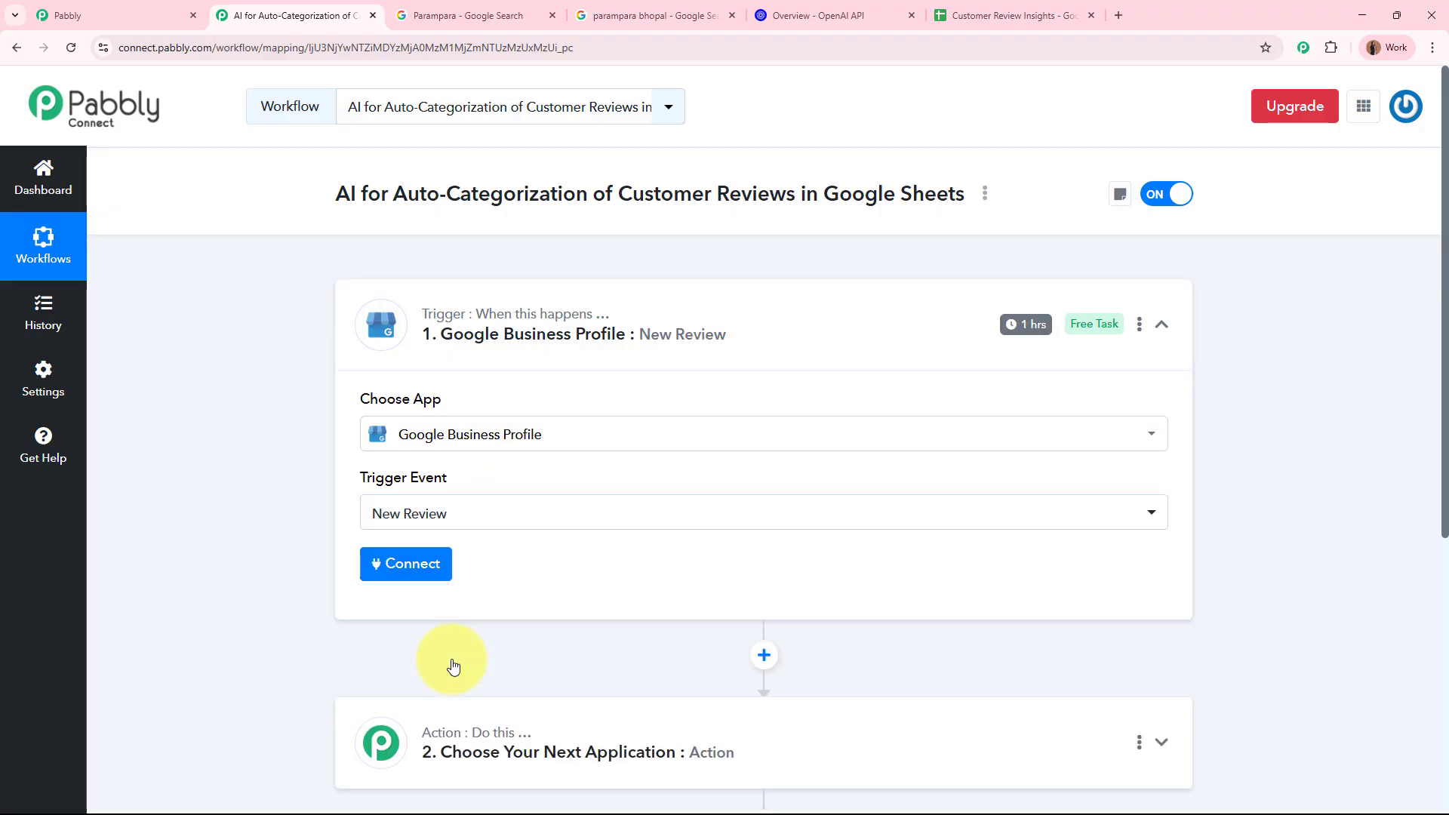
Step: Add a new Google Business Profile connection to the trigger by signing in with the Parampara Google account and granting access
click(420, 562)
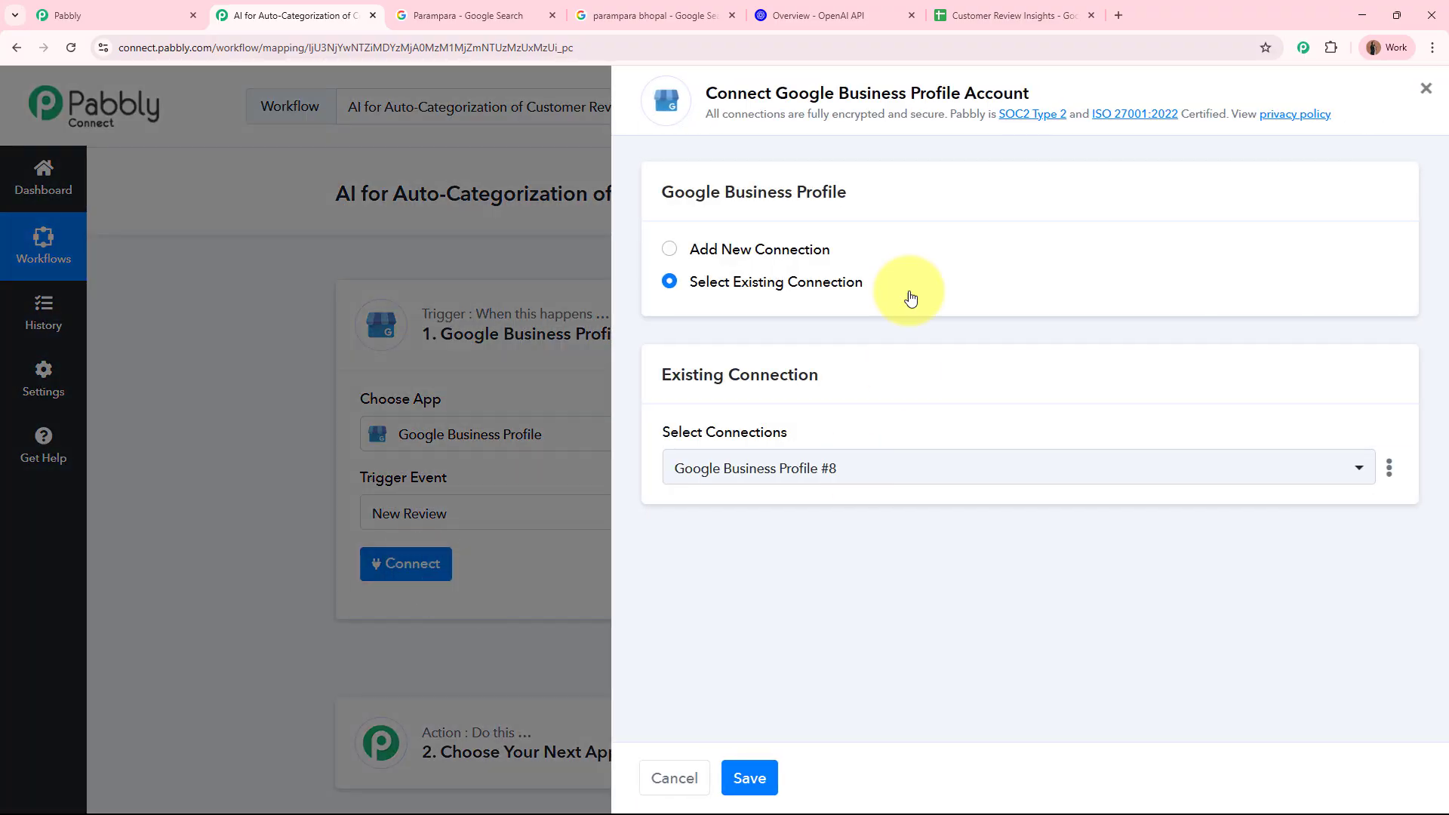
click(671, 250)
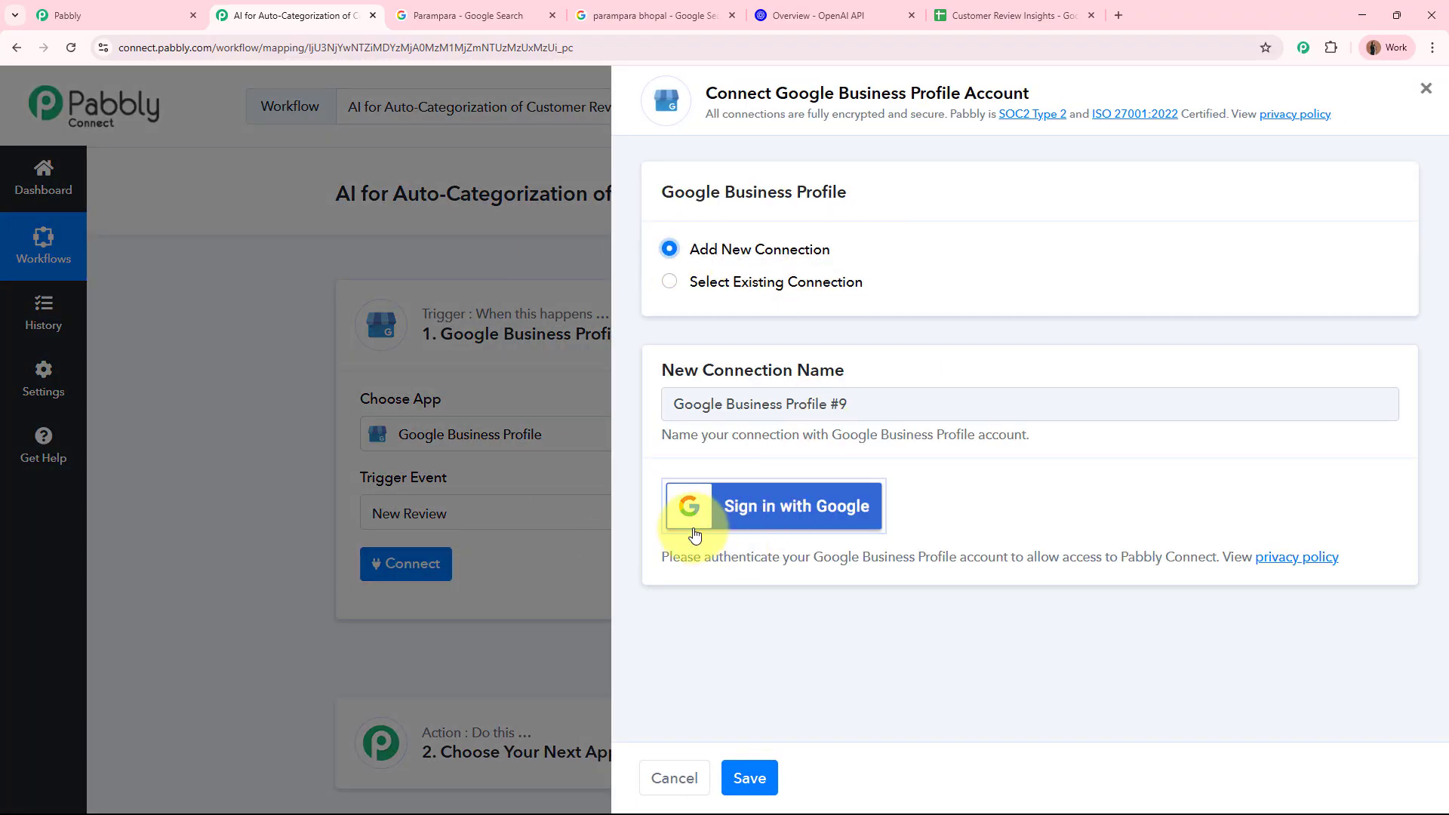
click(854, 529)
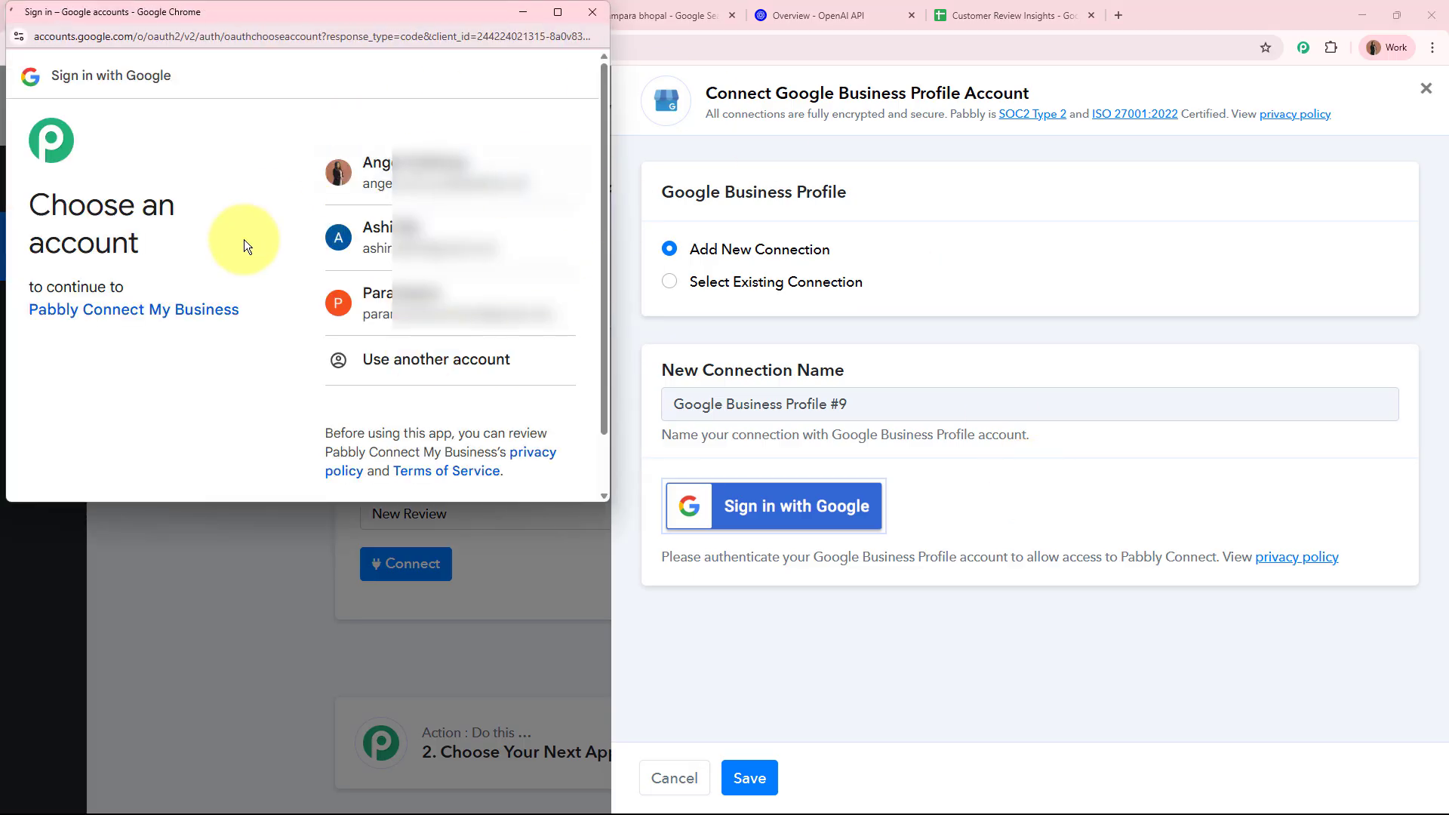
drag(30, 203, 171, 243)
click(171, 243)
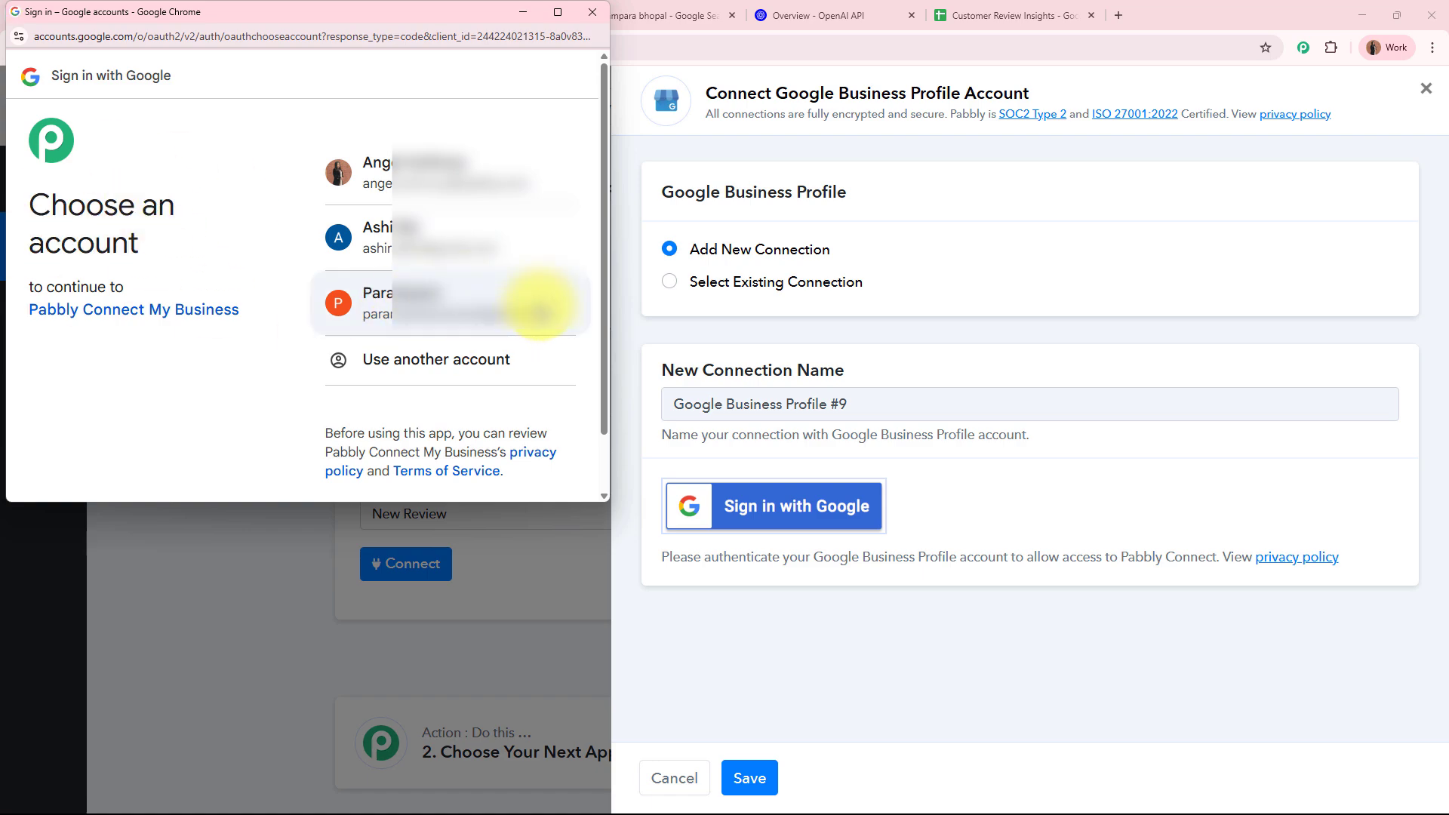
click(540, 305)
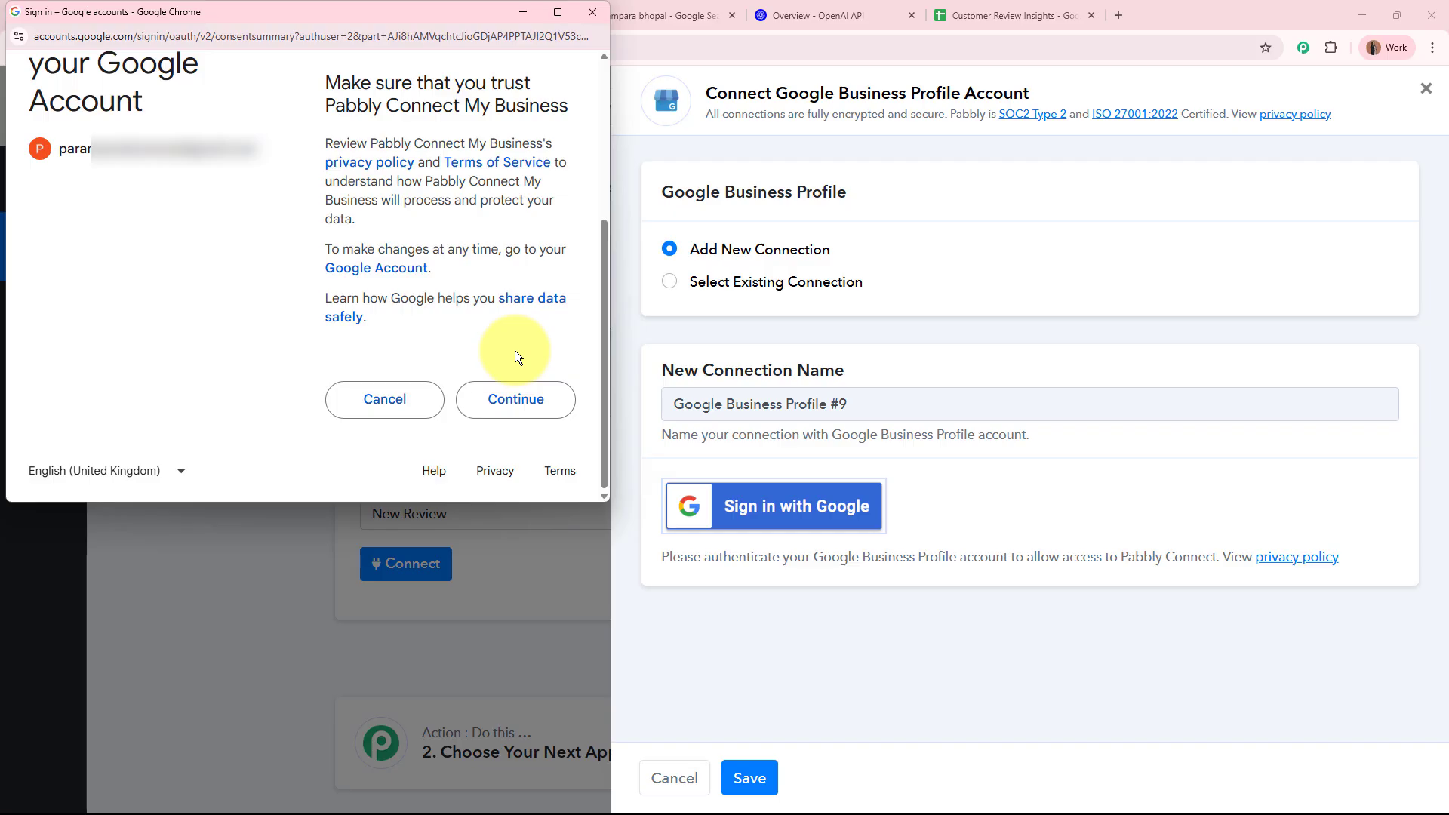
click(520, 391)
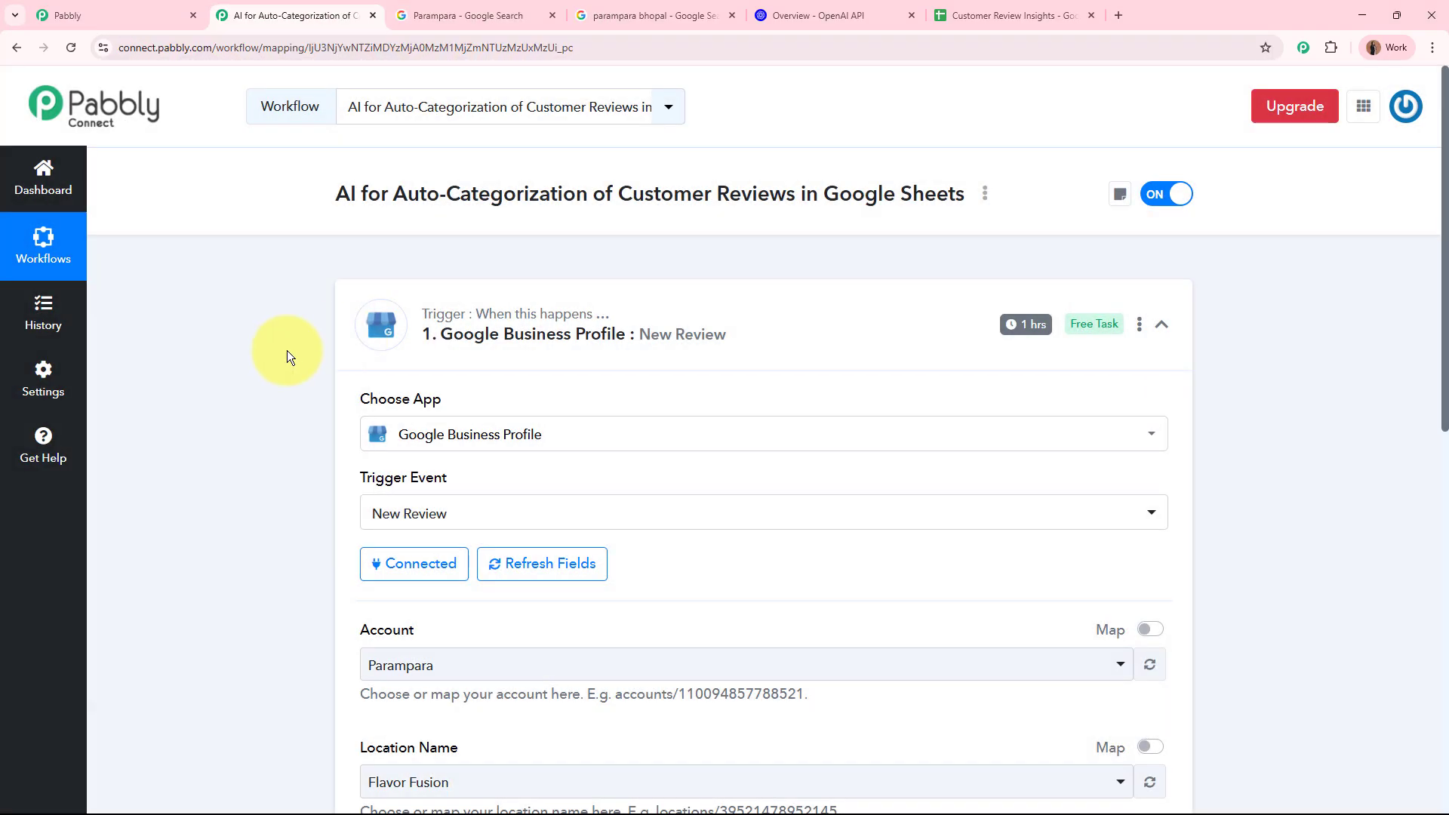
Step: Set both the account and the location name of the New Review trigger to Parampara
scroll(287, 351, down, 4)
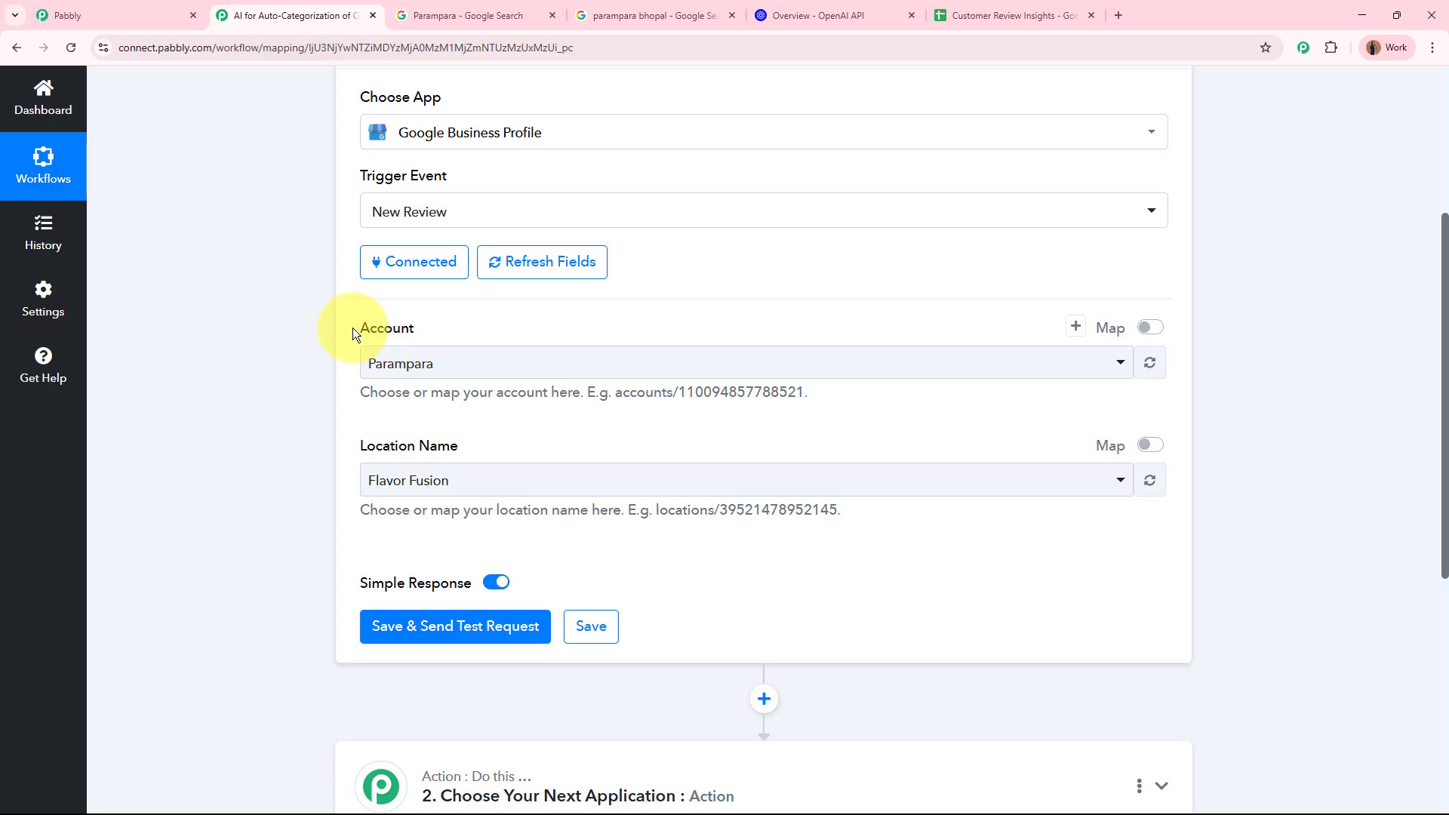
click(495, 363)
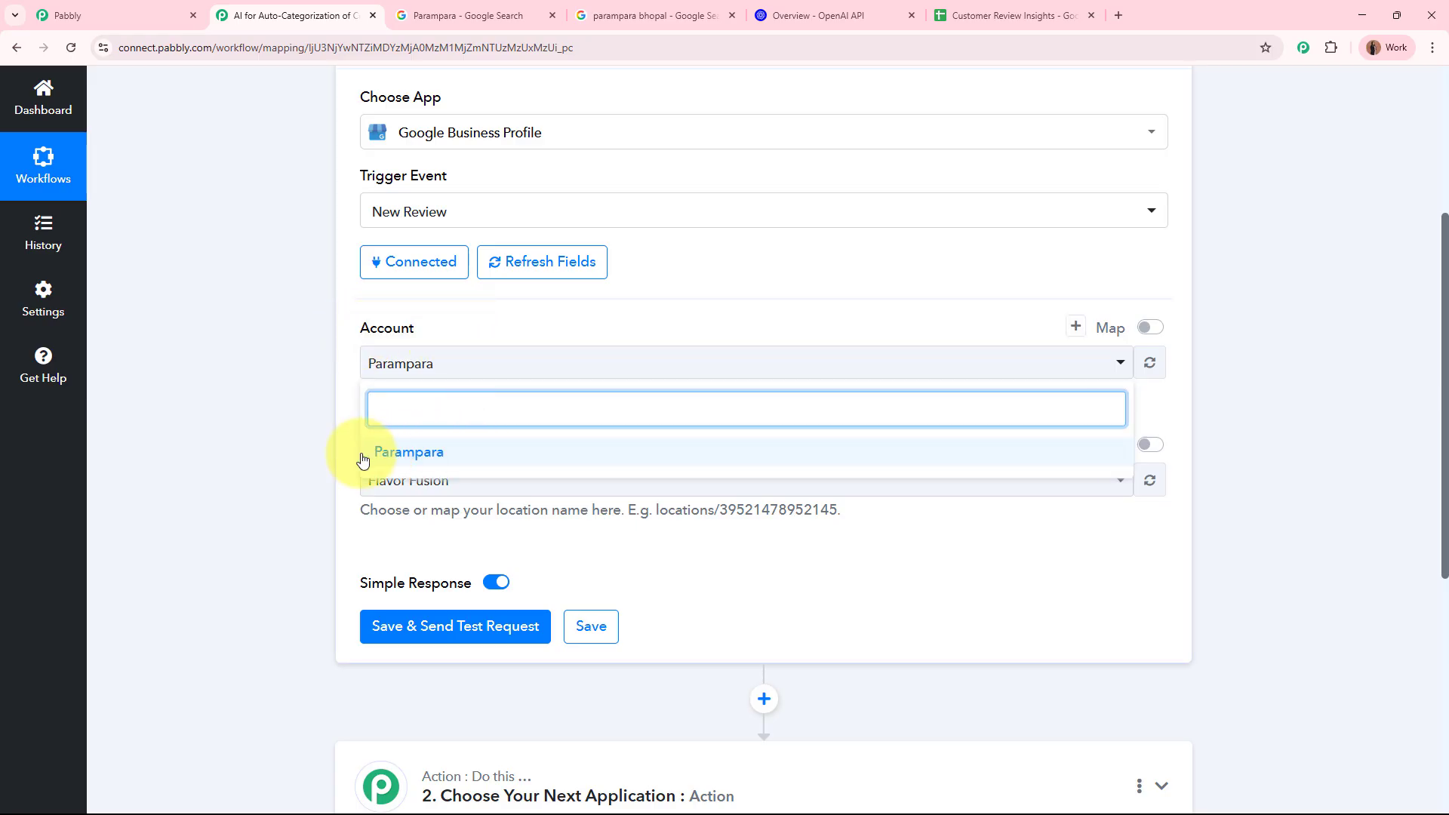
click(470, 456)
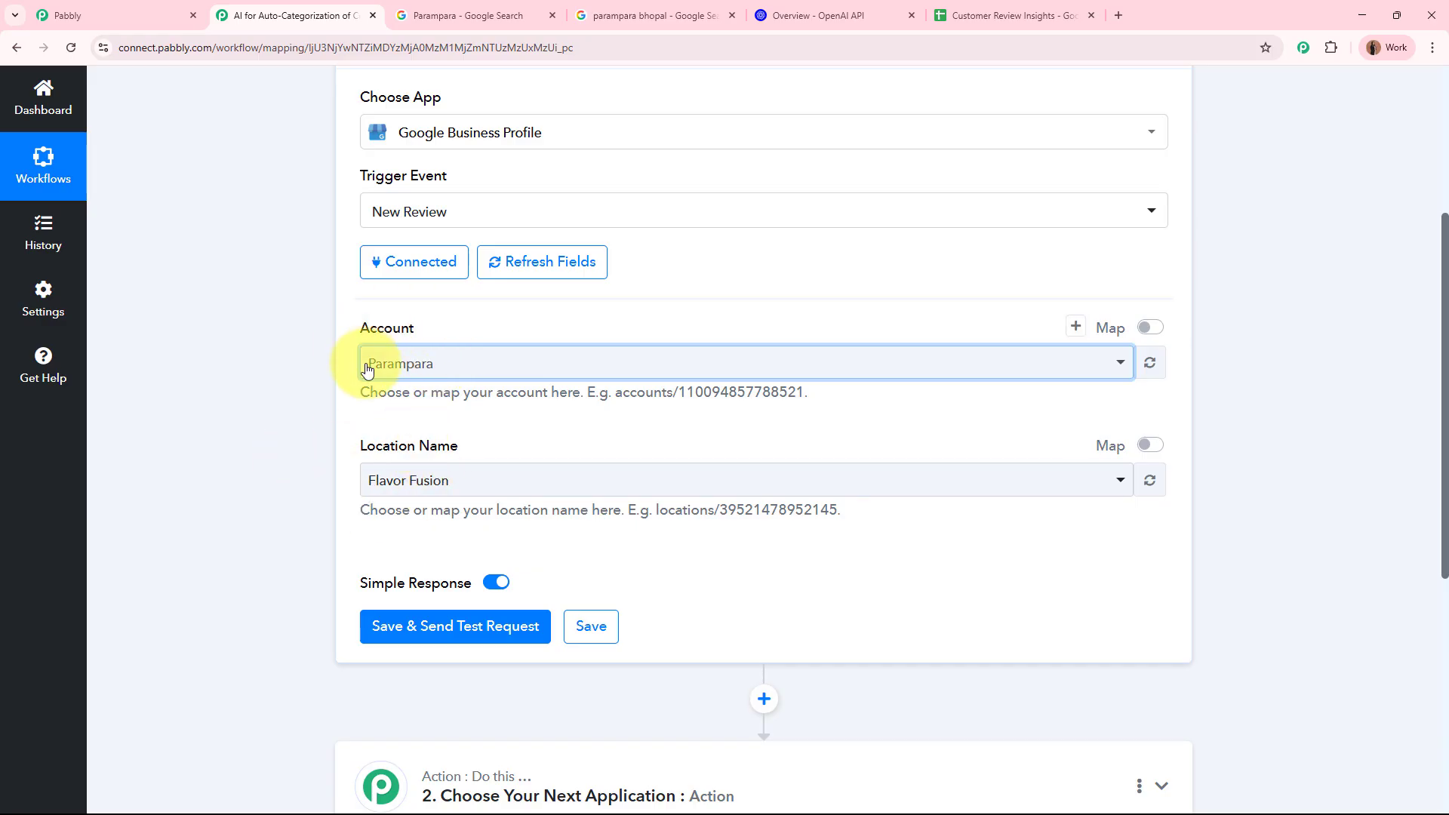
click(430, 487)
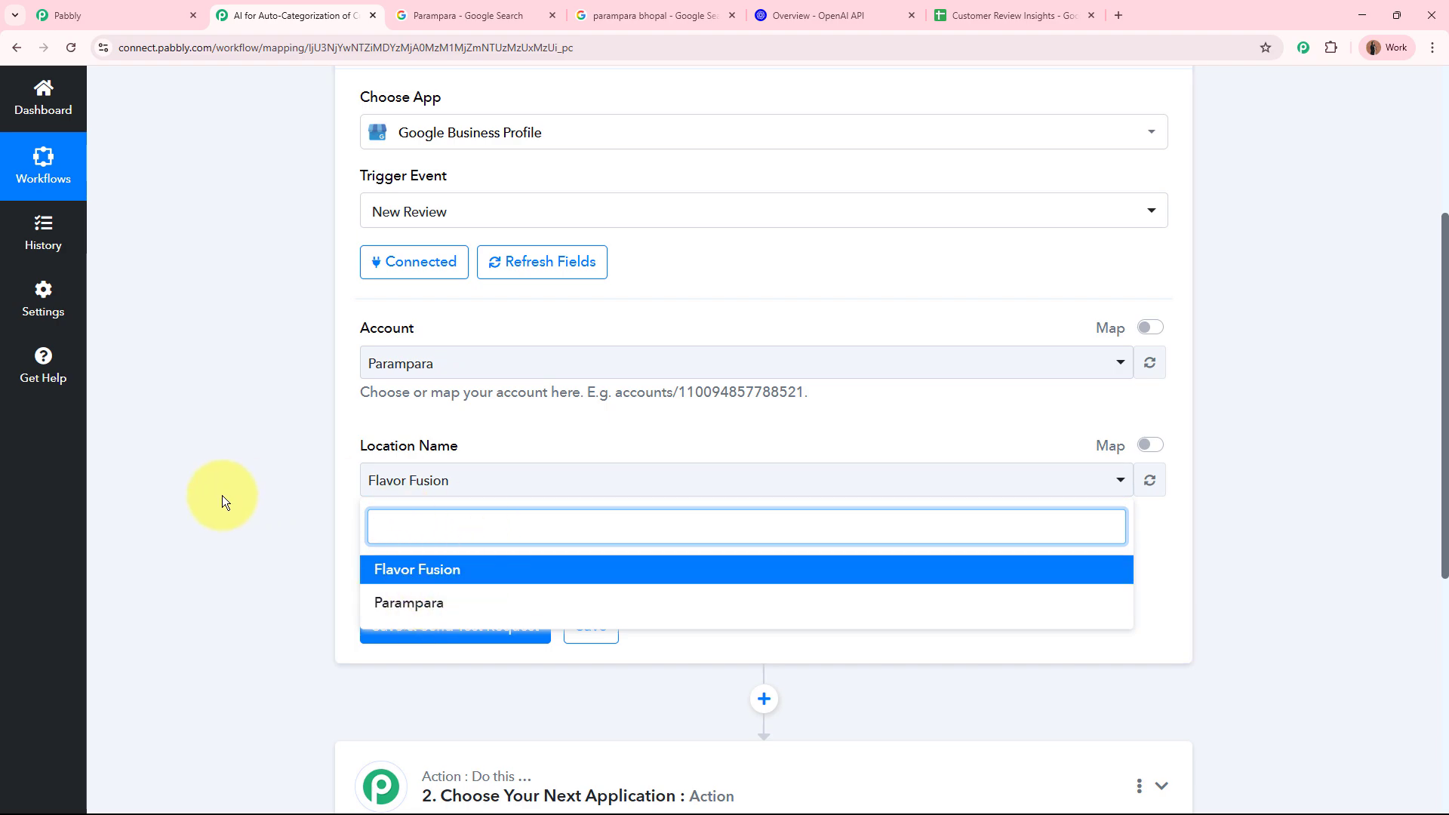
click(476, 604)
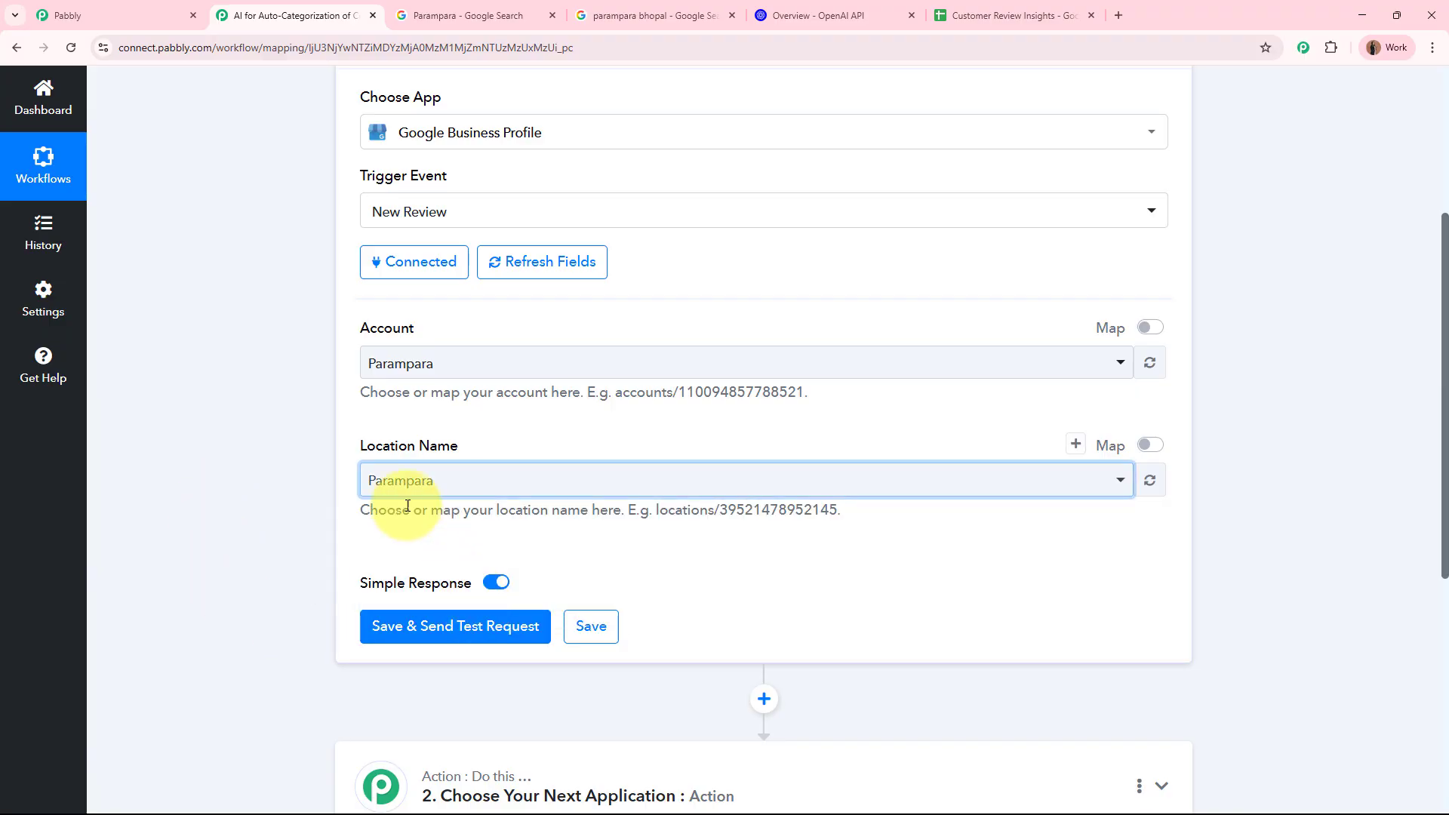
Step: Look over the existing customer reviews on the Parampara business listing, and return to the workflow
click(468, 15)
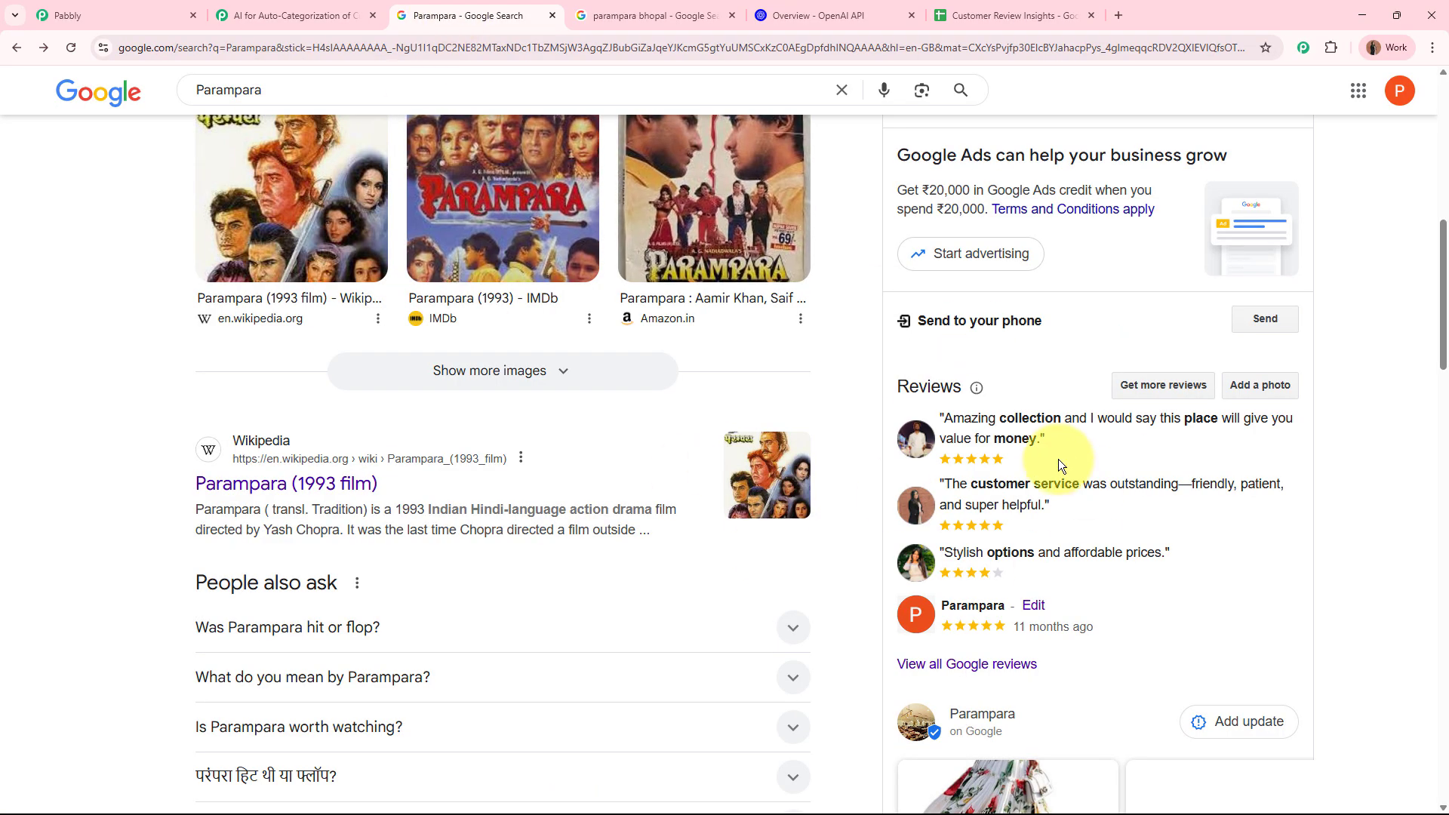
click(381, 6)
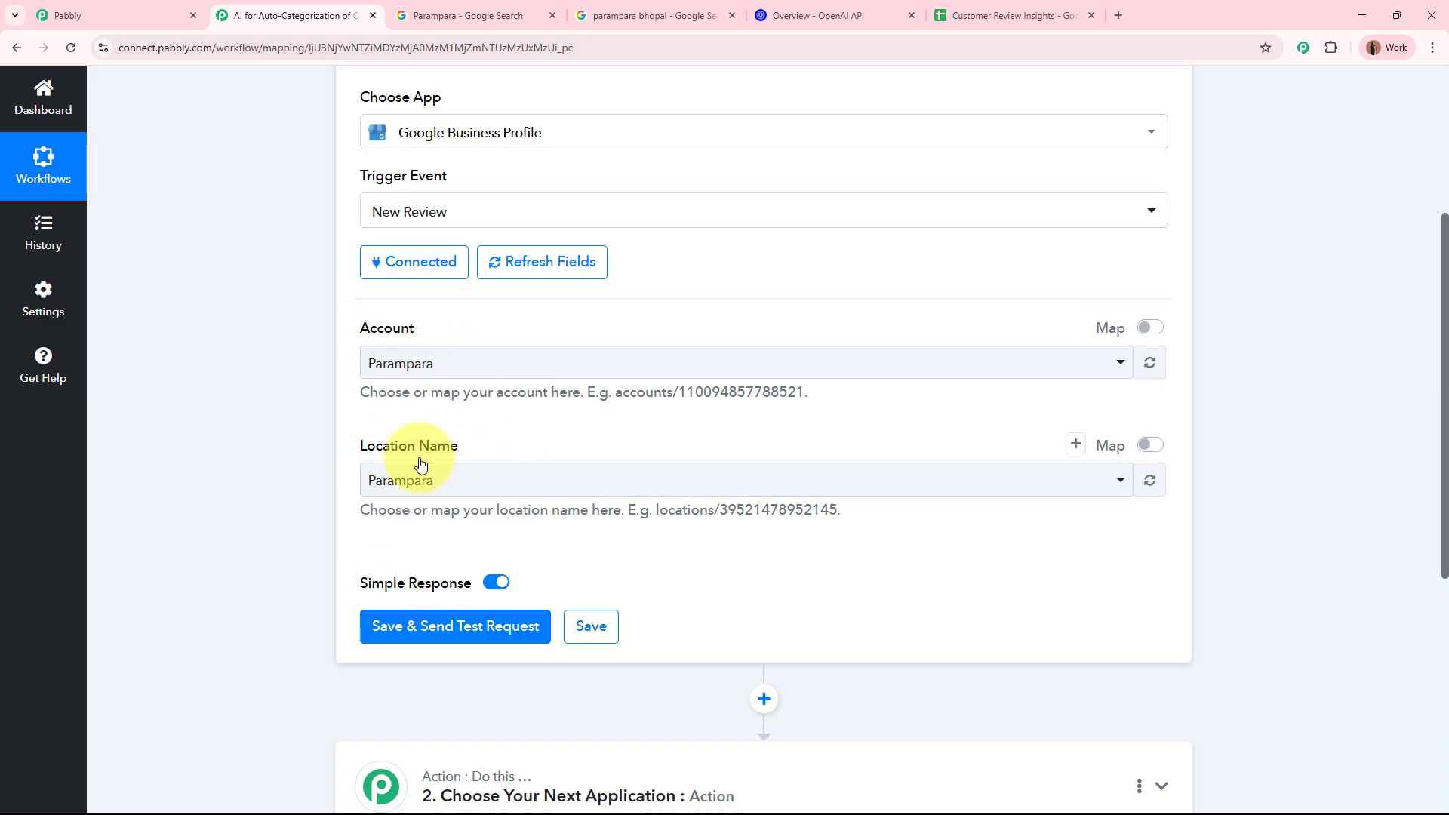
scroll(465, 433, down, 3)
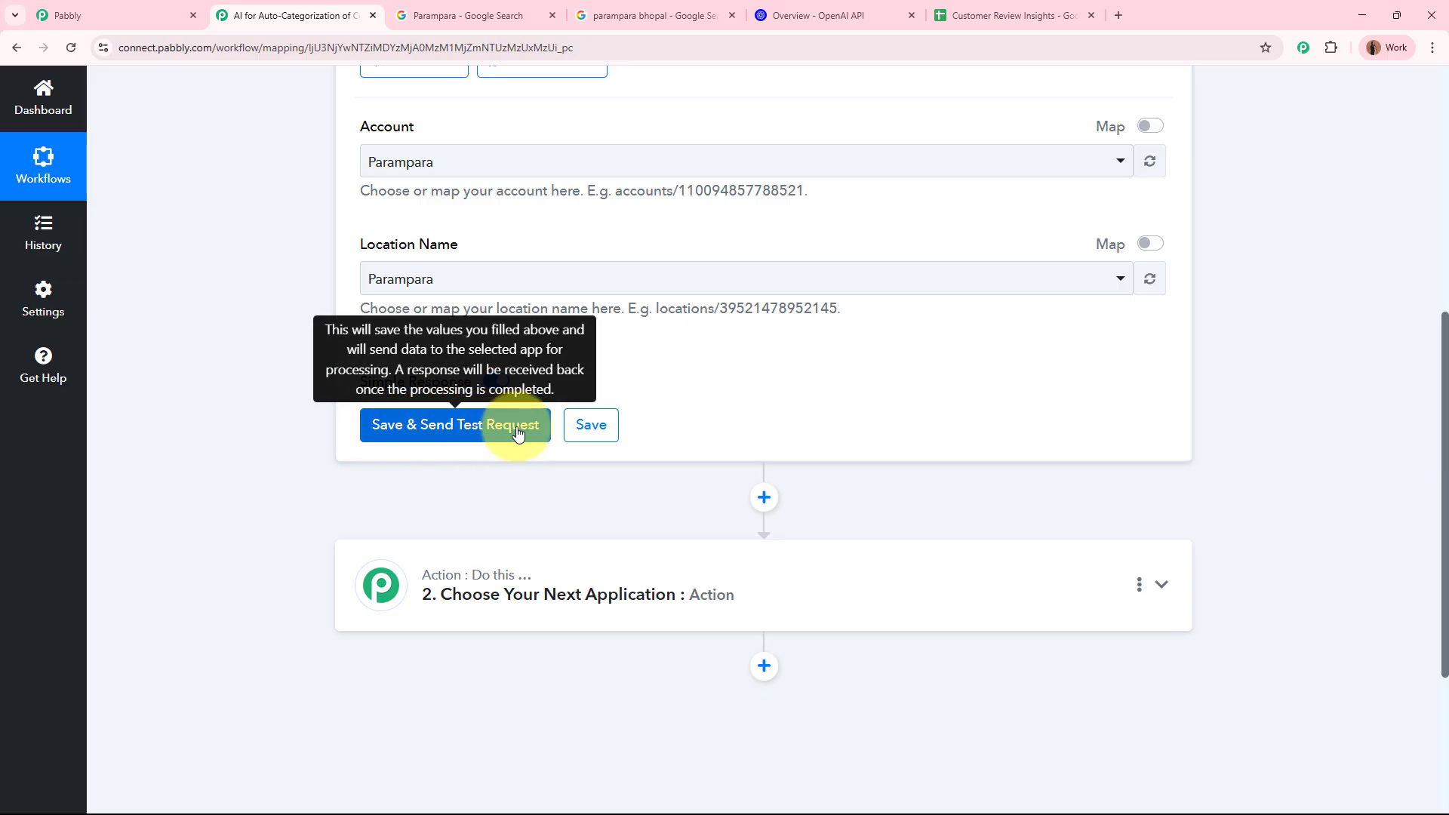
click(517, 15)
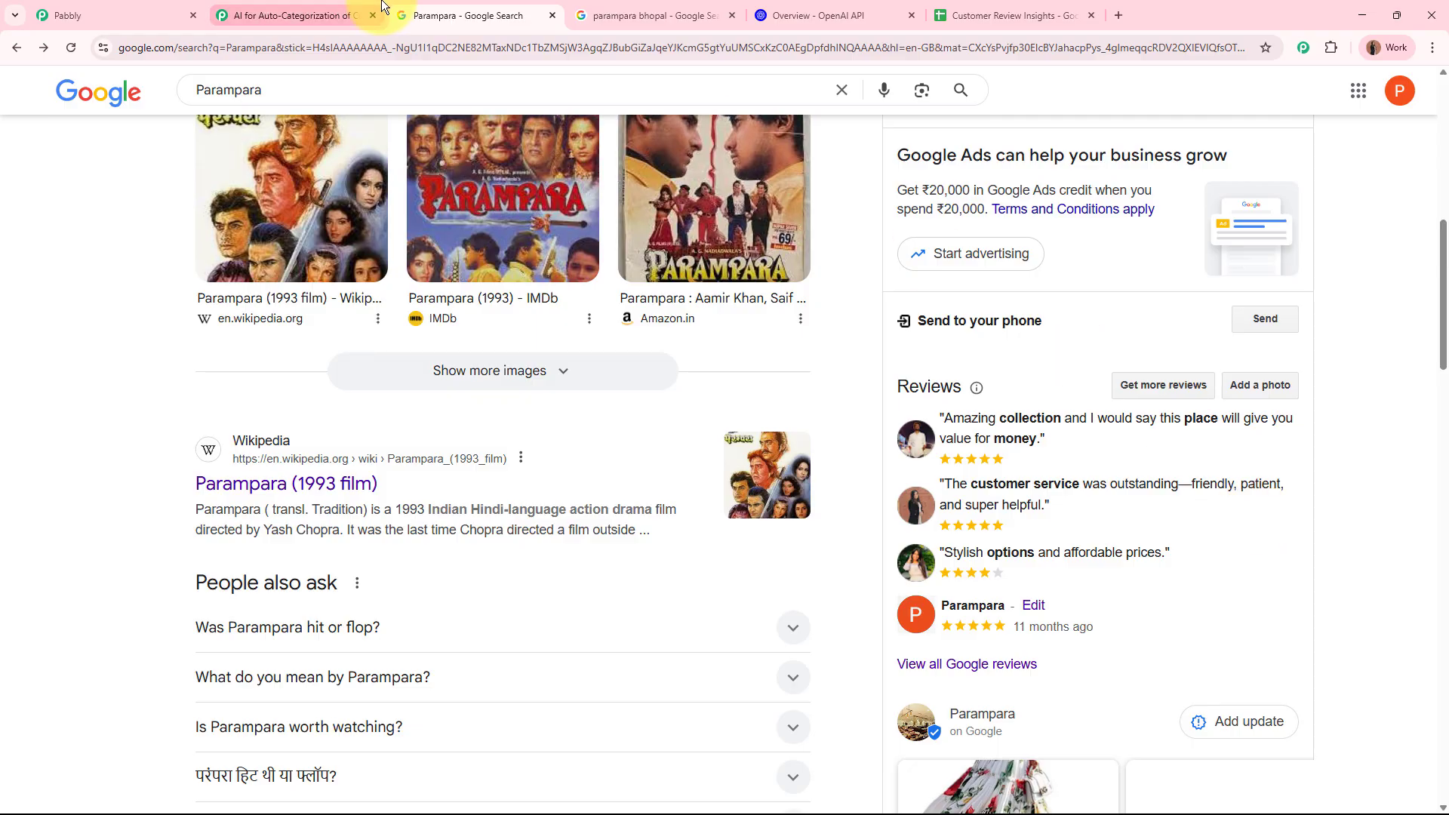
click(334, 18)
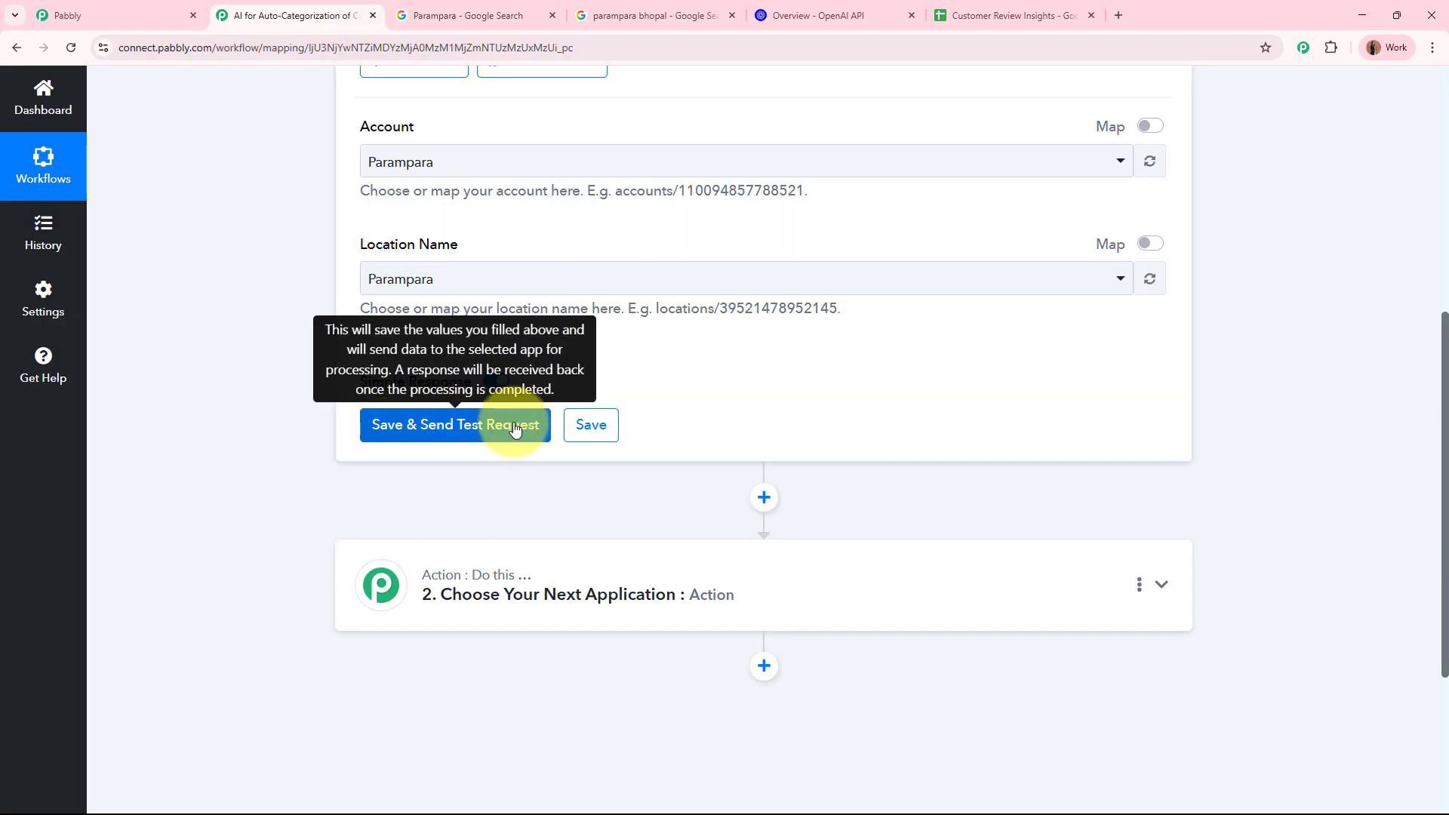
Step: Open the form for writing a review of Parampara from the "parampara bhopal" search results, and check back on the workflow
click(655, 15)
scroll(1161, 622, down, 4)
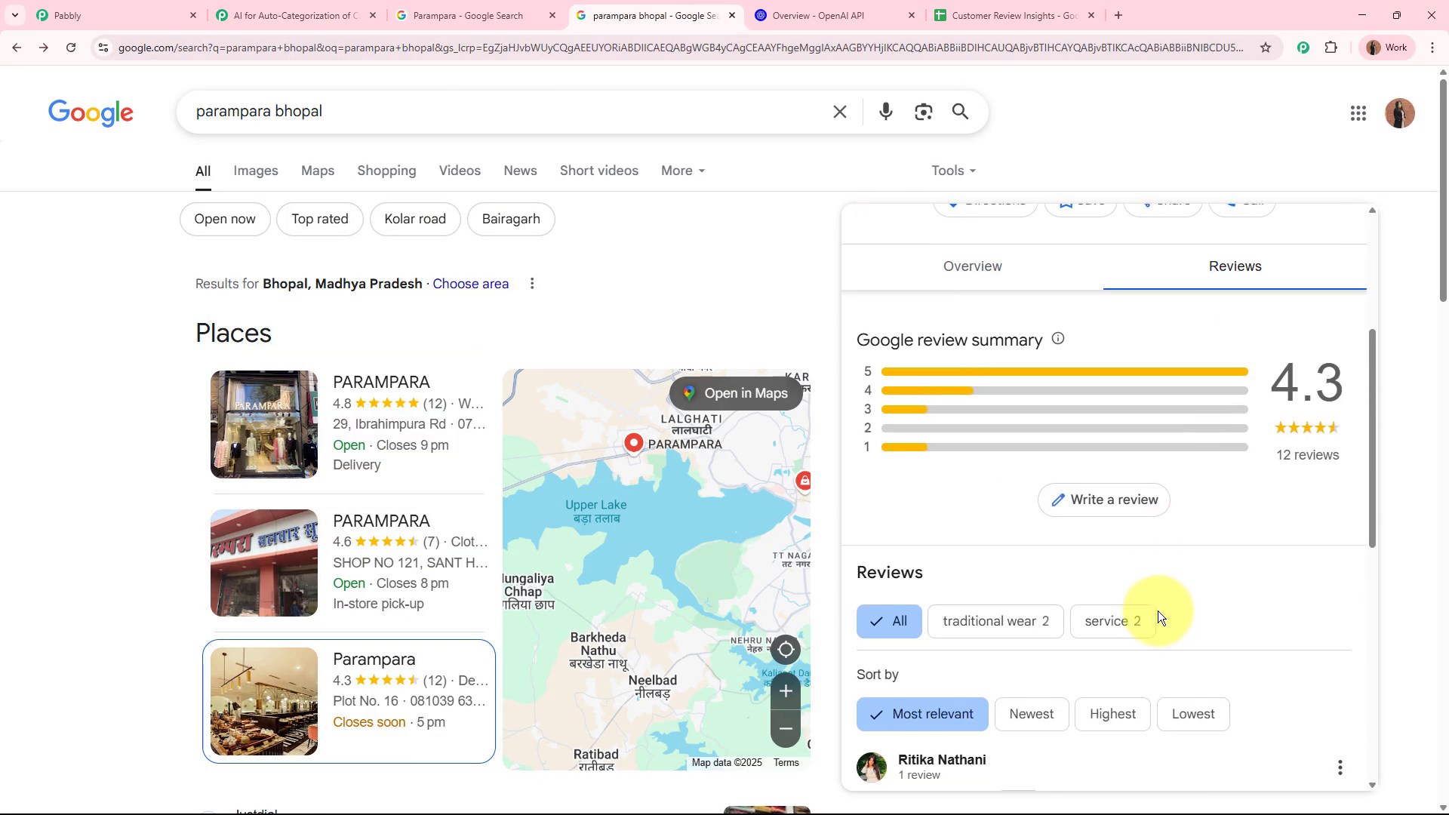
scroll(1158, 618, down, 3)
click(1111, 301)
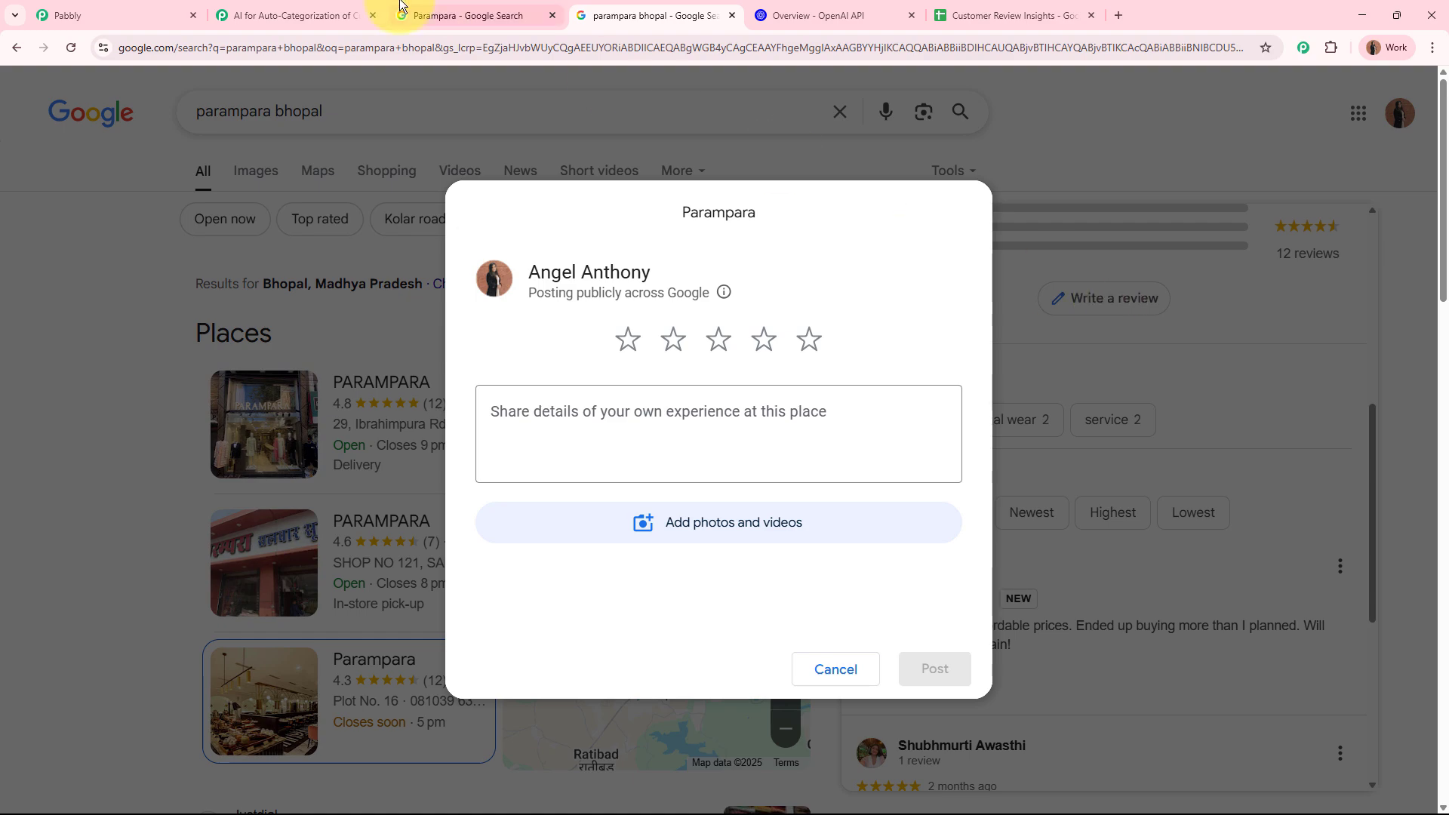
click(281, 9)
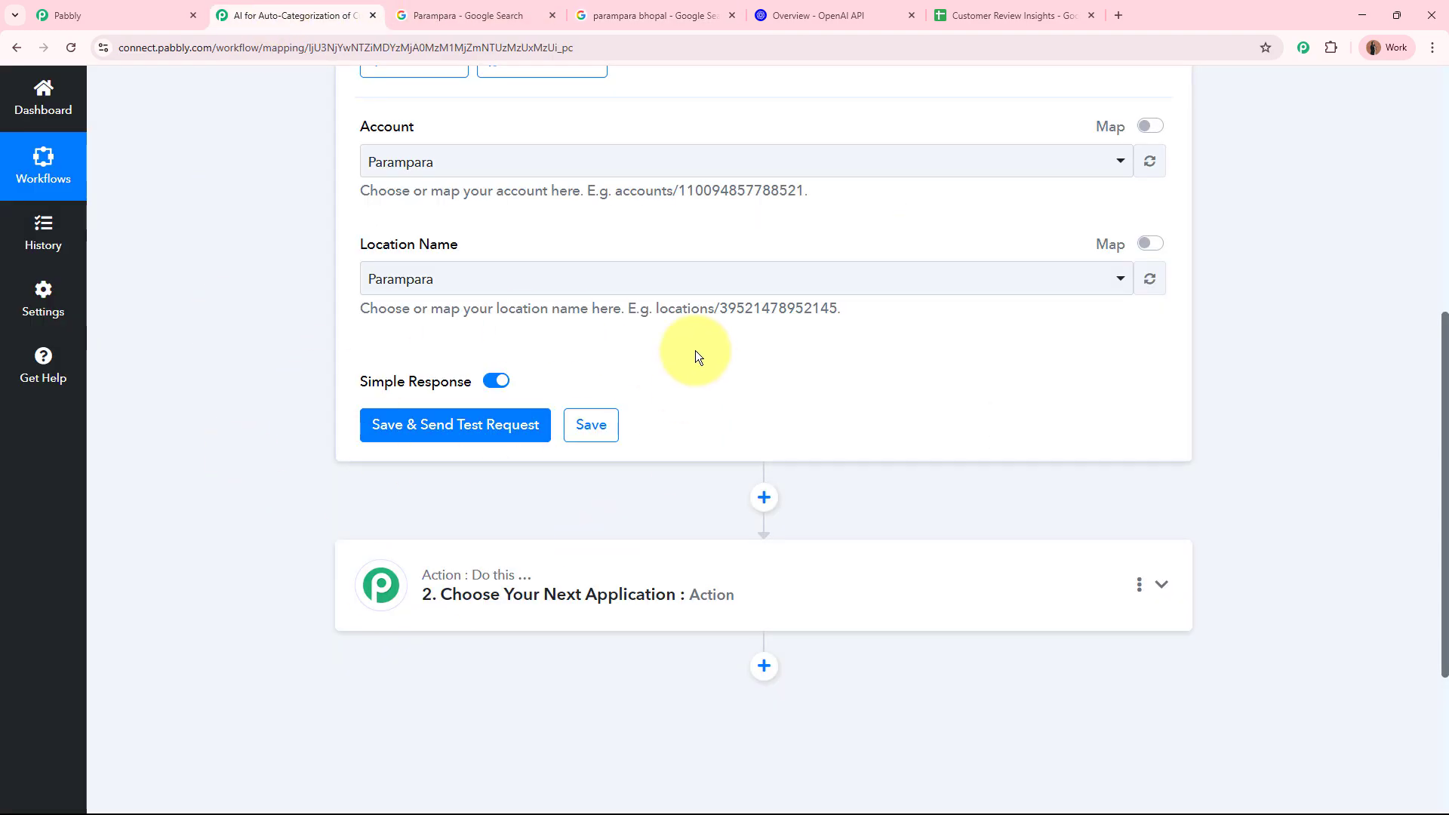
Step: Post a five-star review of Parampara praising the outfit's premium fabric quality, comfort, top-notch stitching and detailing, and saying "Will surely shop again!"
click(654, 15)
click(668, 423)
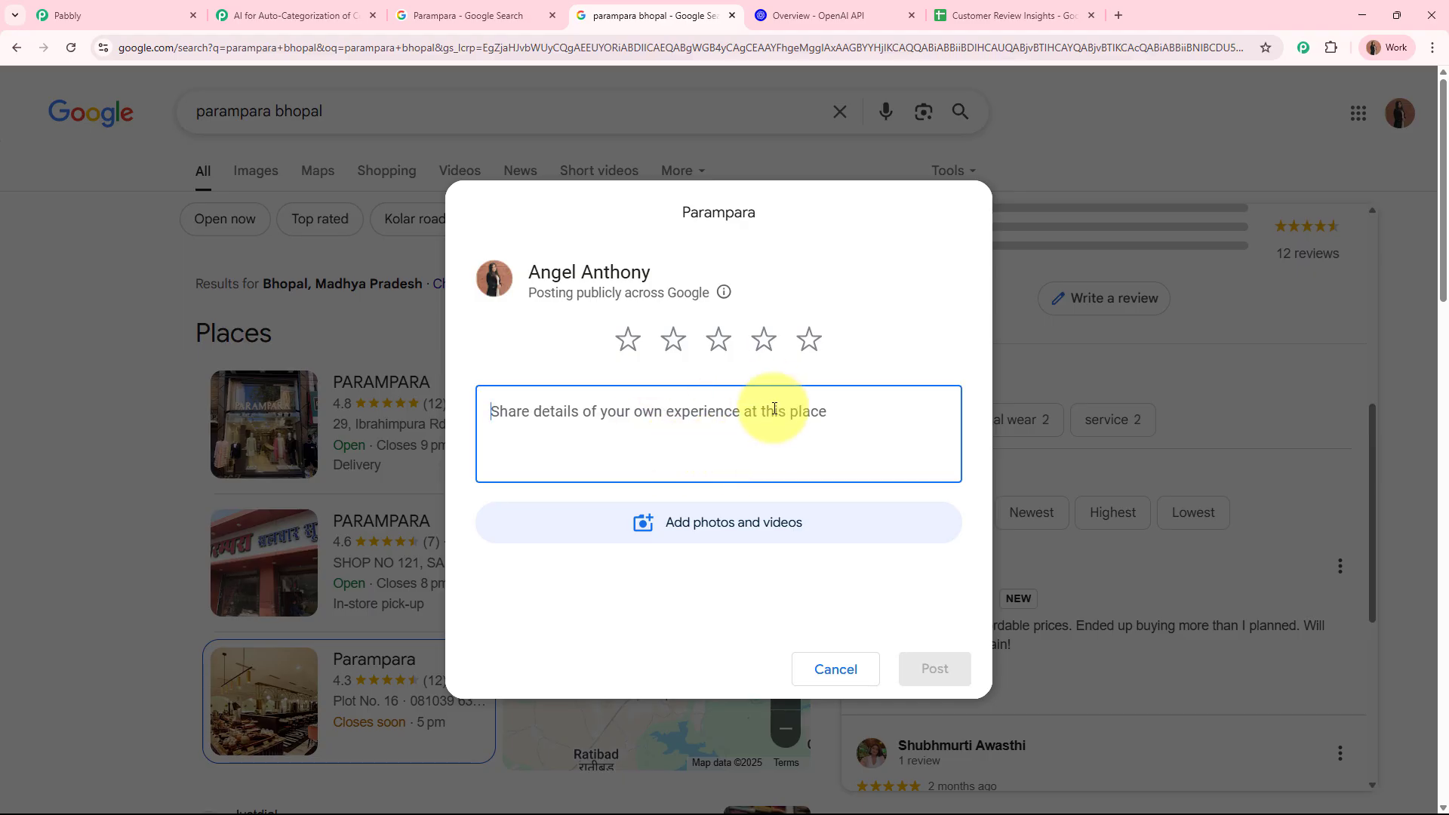
text(I absolutely loved the fabric quality of the outfit I ordered from Parampara. It feels so premium and comfortable to wear! The stitching and detailing are top-notch, and it definitely exceeded my expectations. Will surely shop again!)
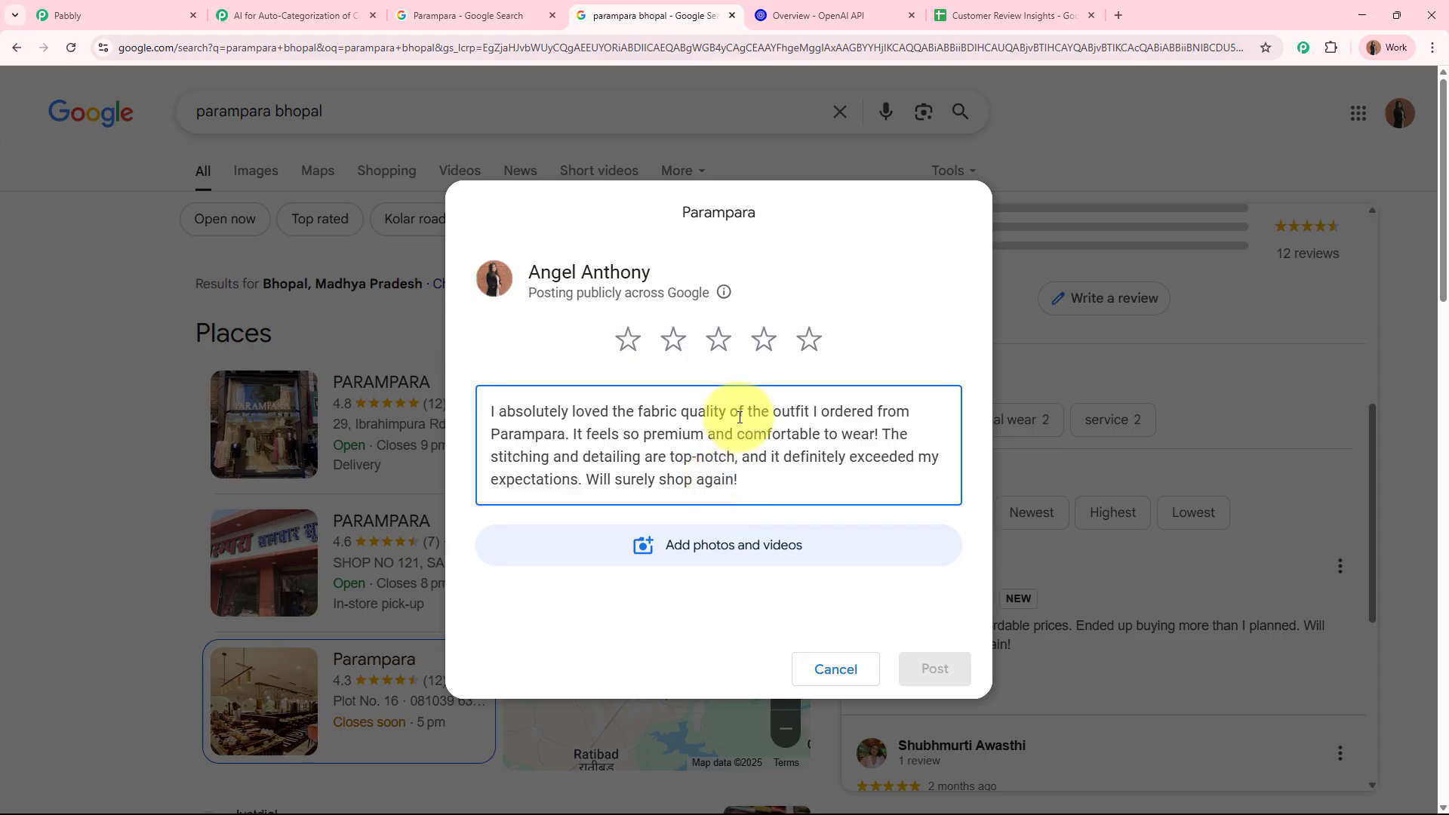
click(805, 350)
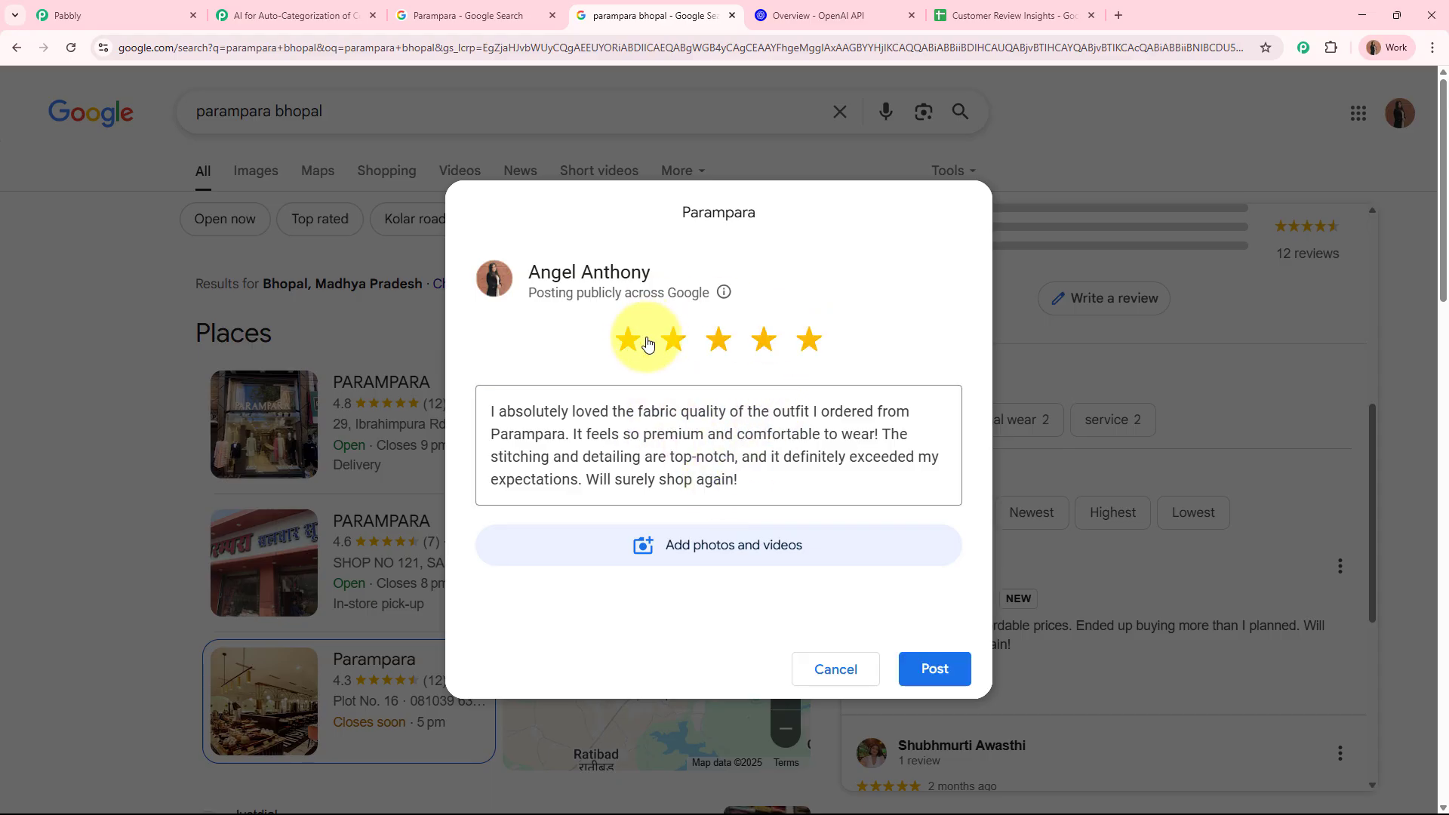
click(935, 670)
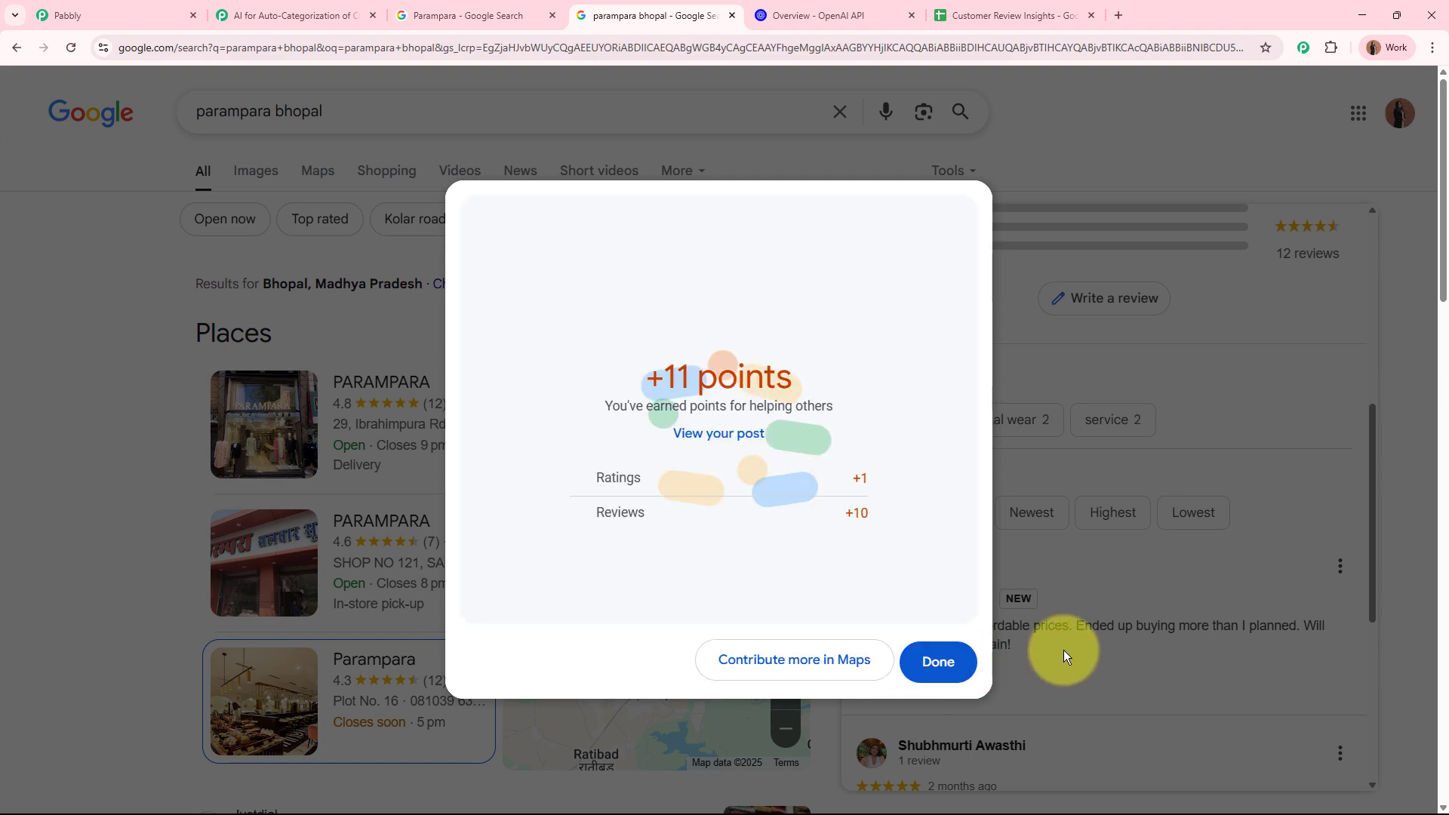
click(944, 662)
Step: Reload the "parampara bhopal" search page and examine the newly posted review in the listing's reviews
scroll(1137, 635, down, 1)
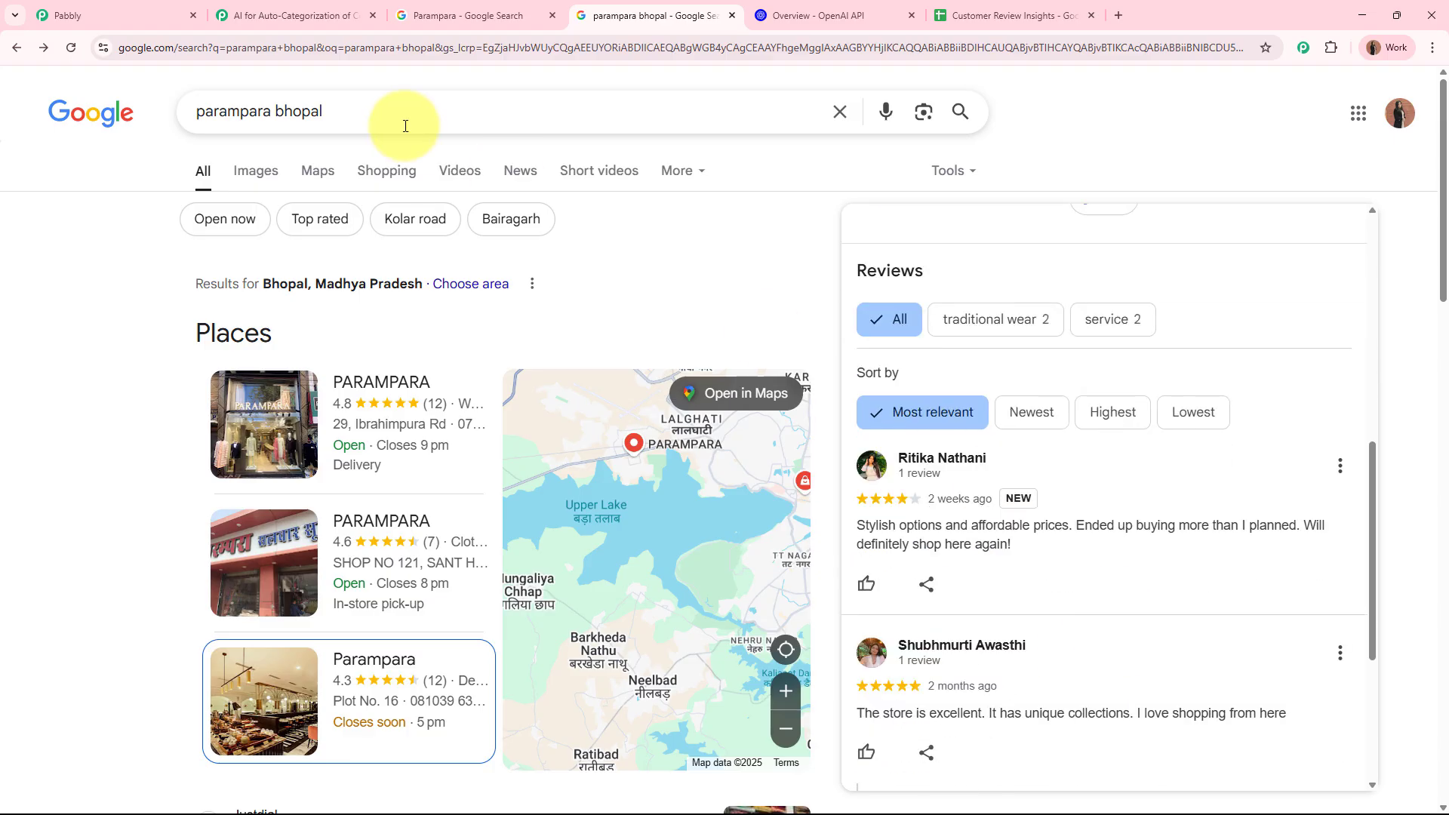
click(70, 50)
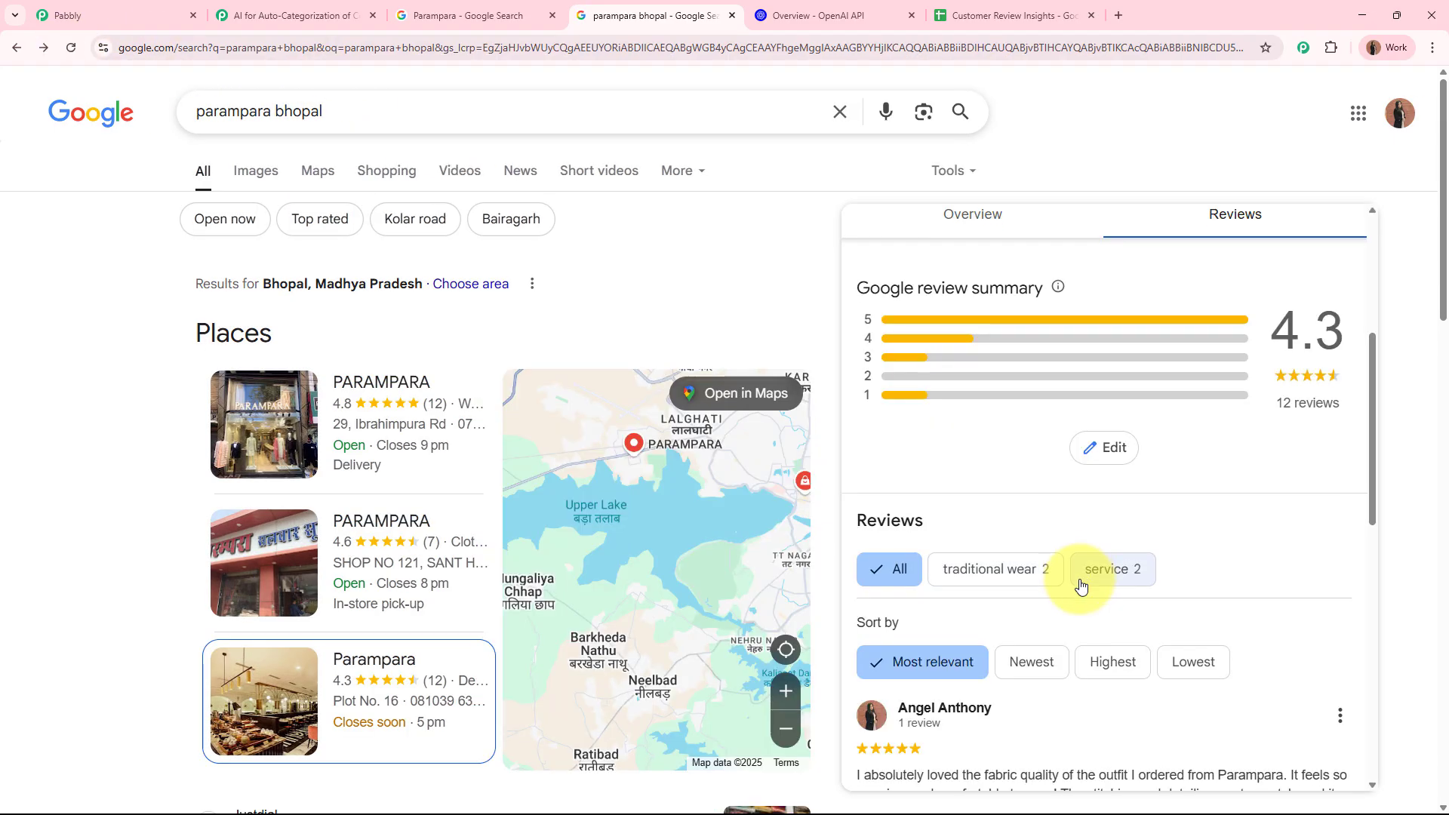
scroll(1087, 558, down, 3)
drag(856, 480, 1228, 522)
click(1229, 522)
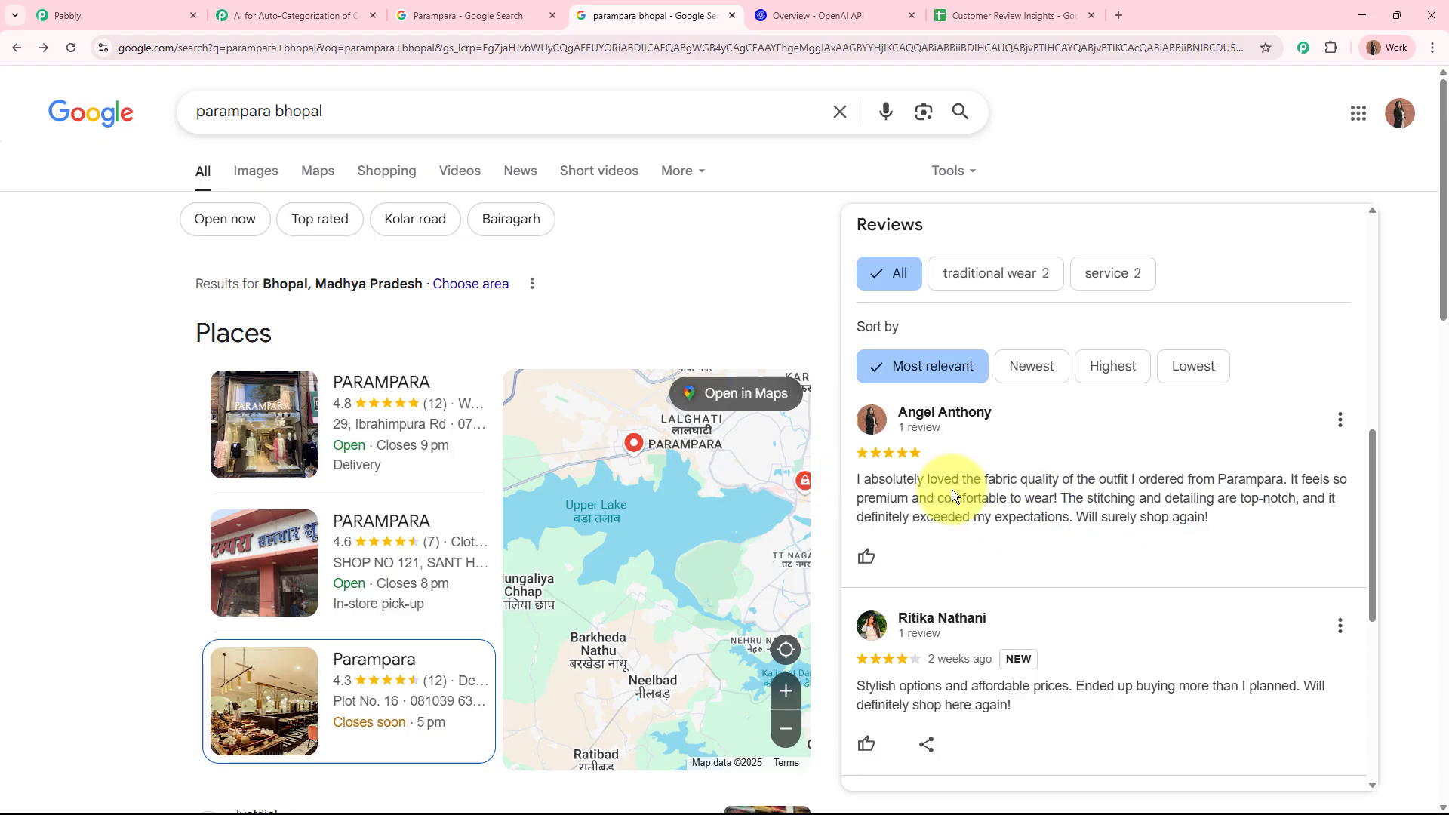
Step: Reload the Parampara business owner's page and read the full text of the newest review in its reviews list
click(522, 7)
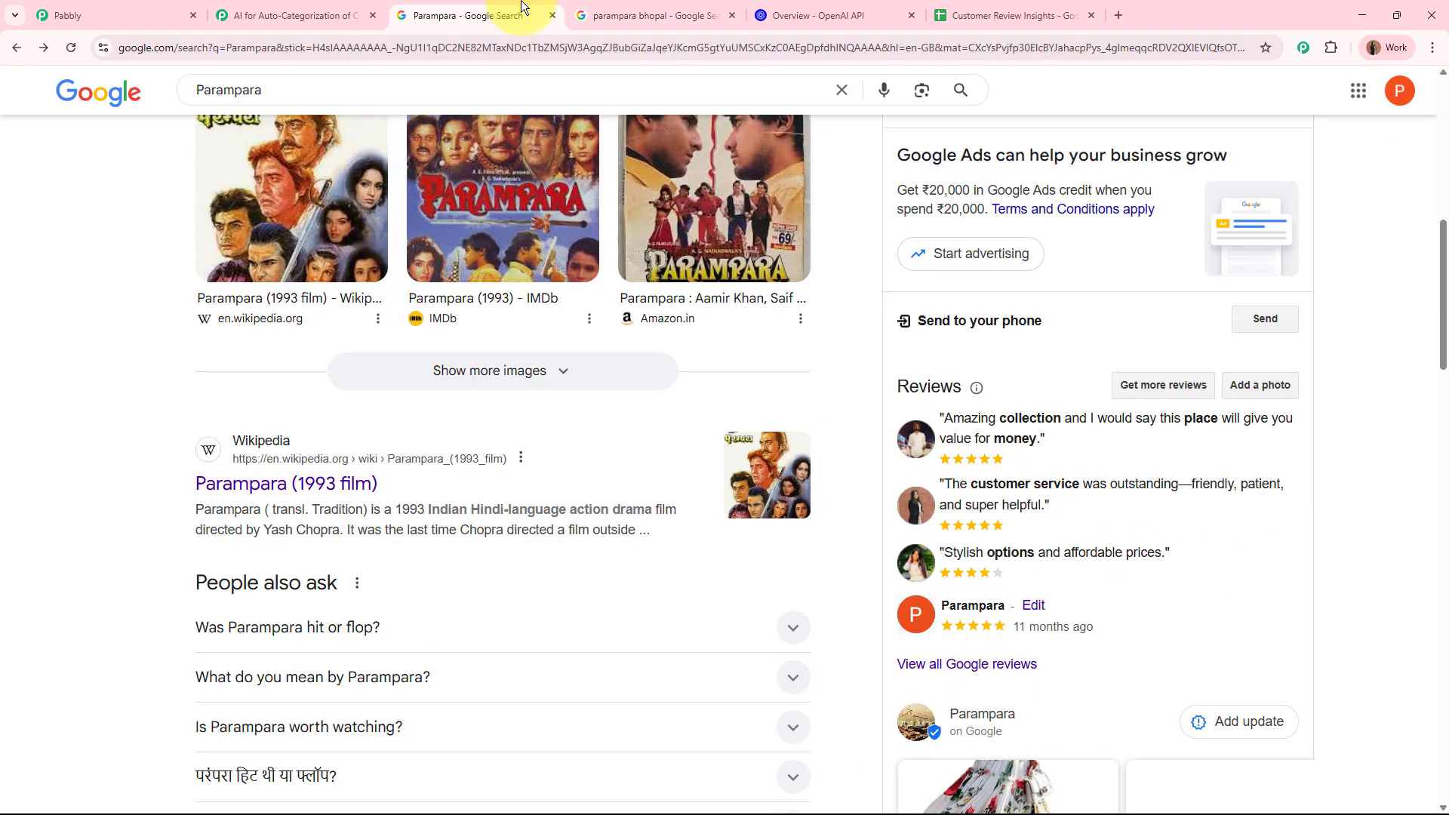
click(76, 48)
click(977, 503)
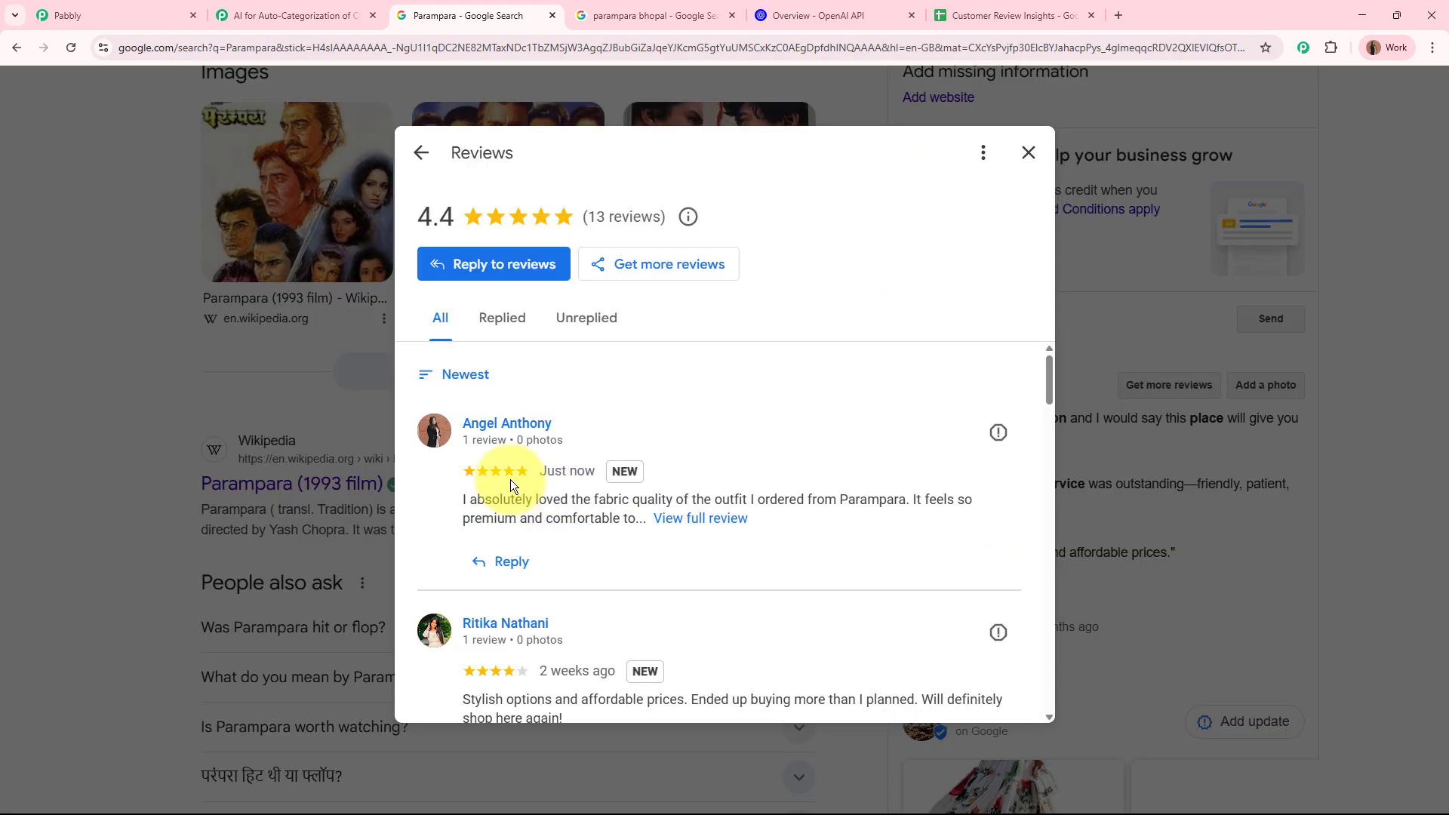
click(679, 519)
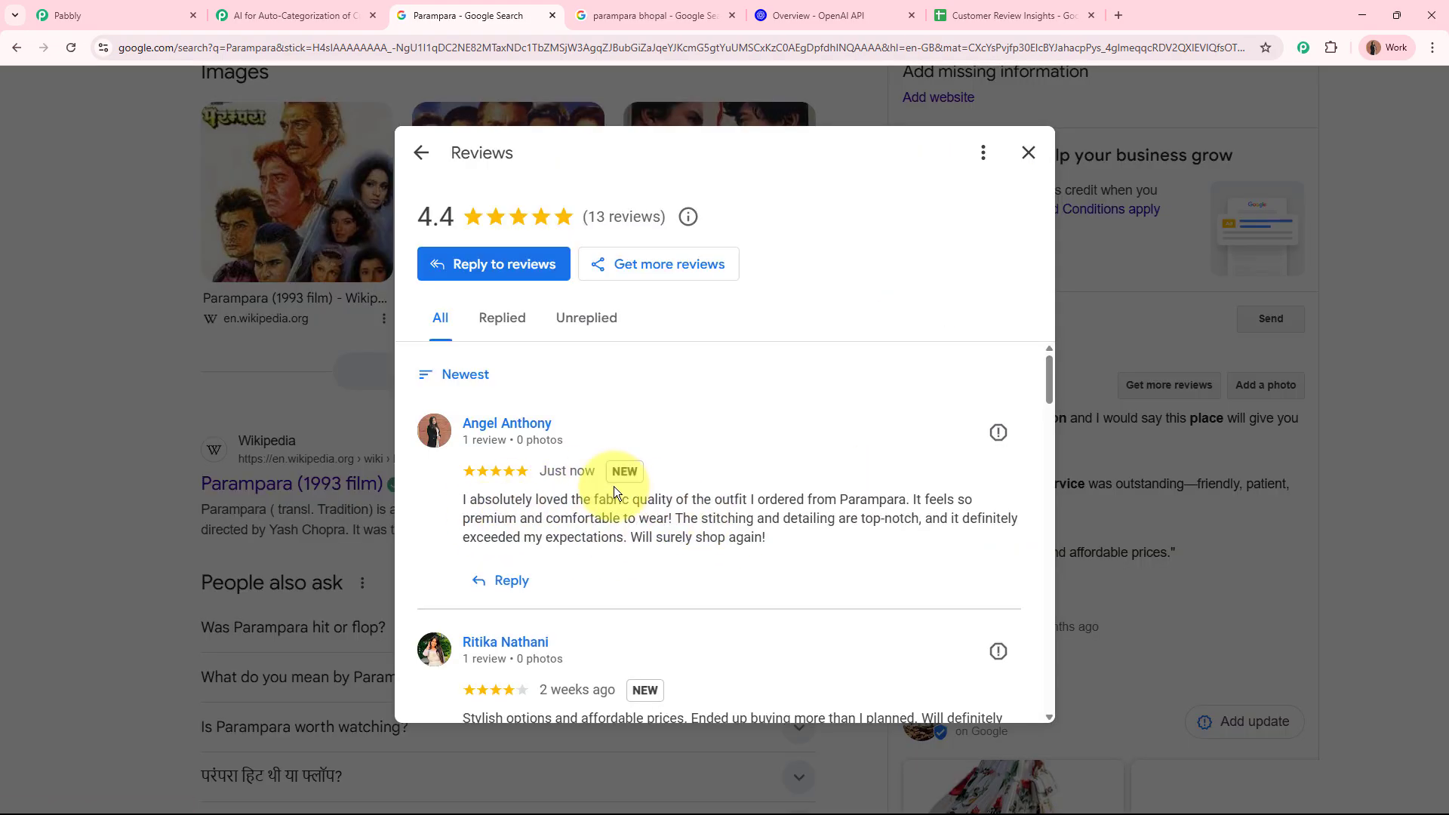
drag(463, 501, 863, 549)
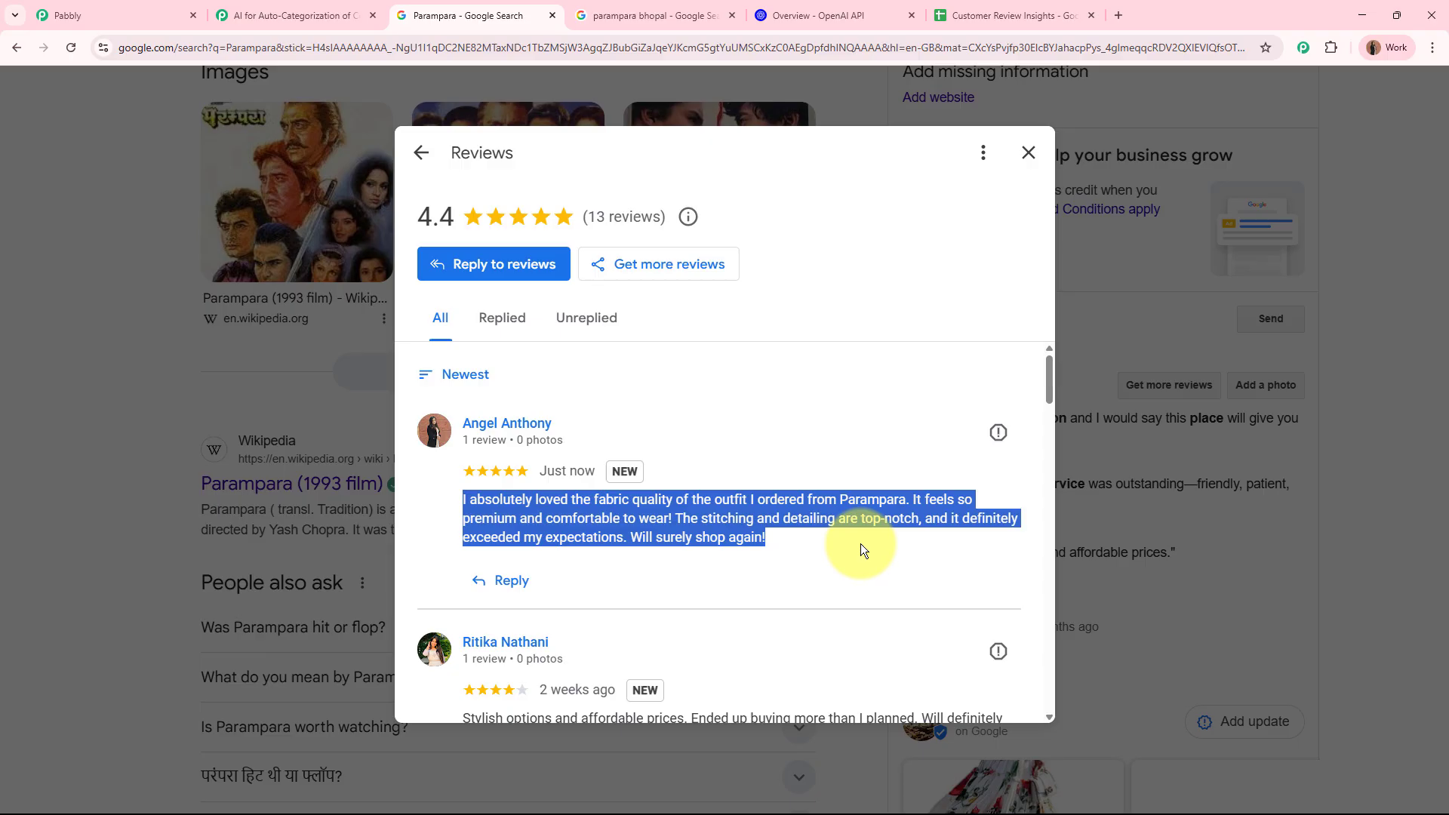
Step: Return to the workflow, save the New Review trigger and send a test request to fetch the posted review
click(265, 15)
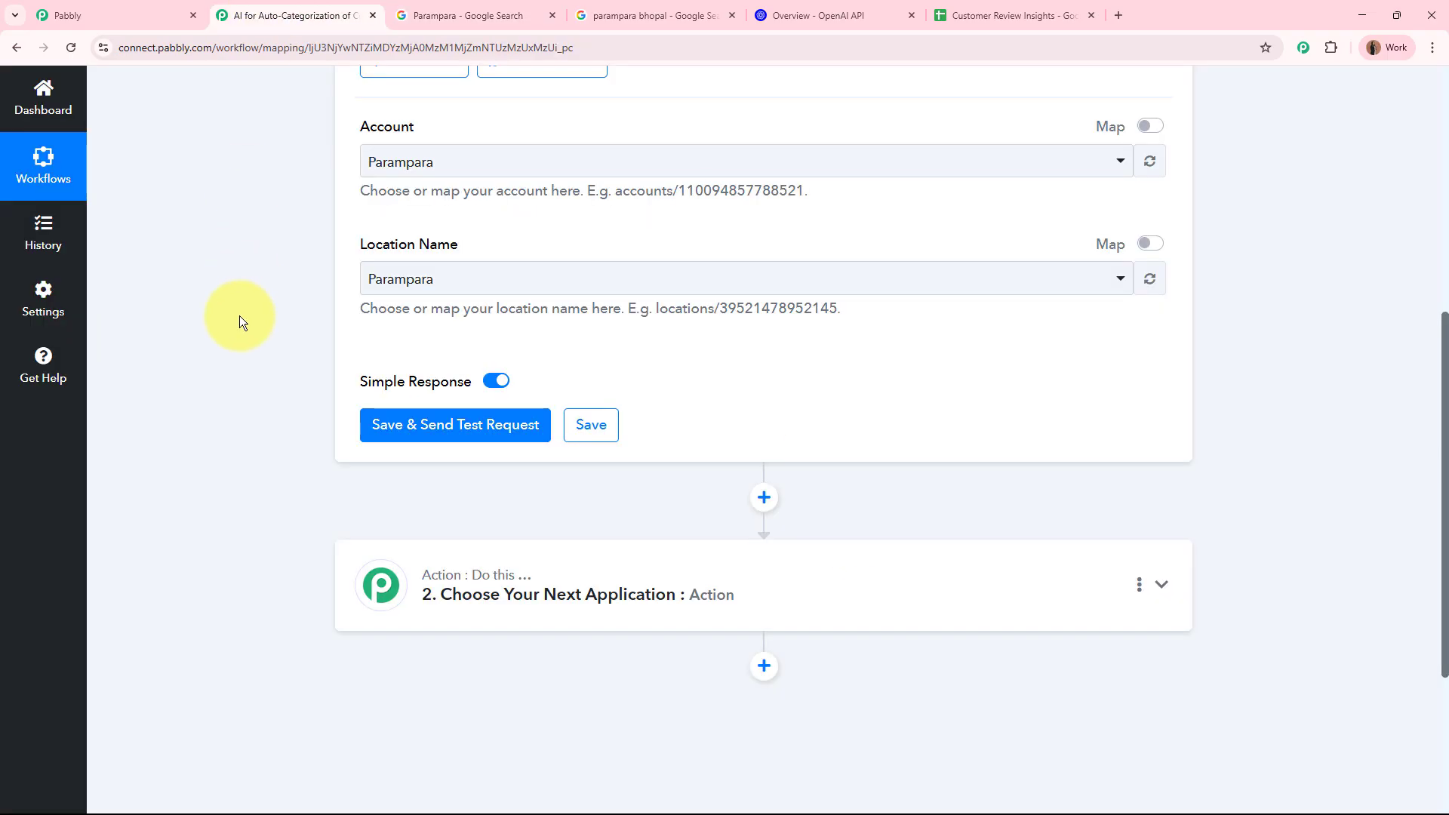
scroll(239, 315, down, 3)
click(414, 230)
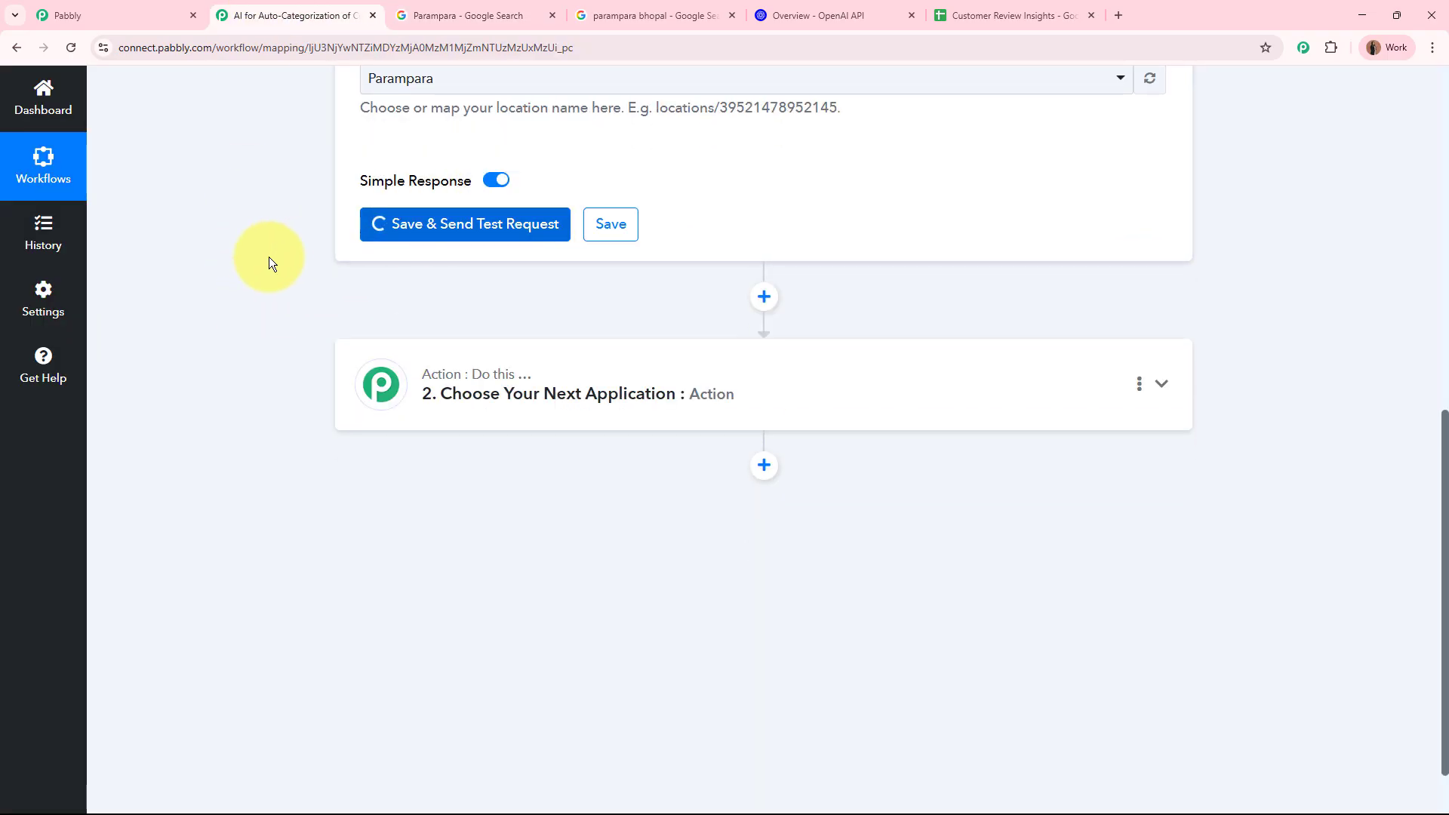
scroll(268, 257, down, 3)
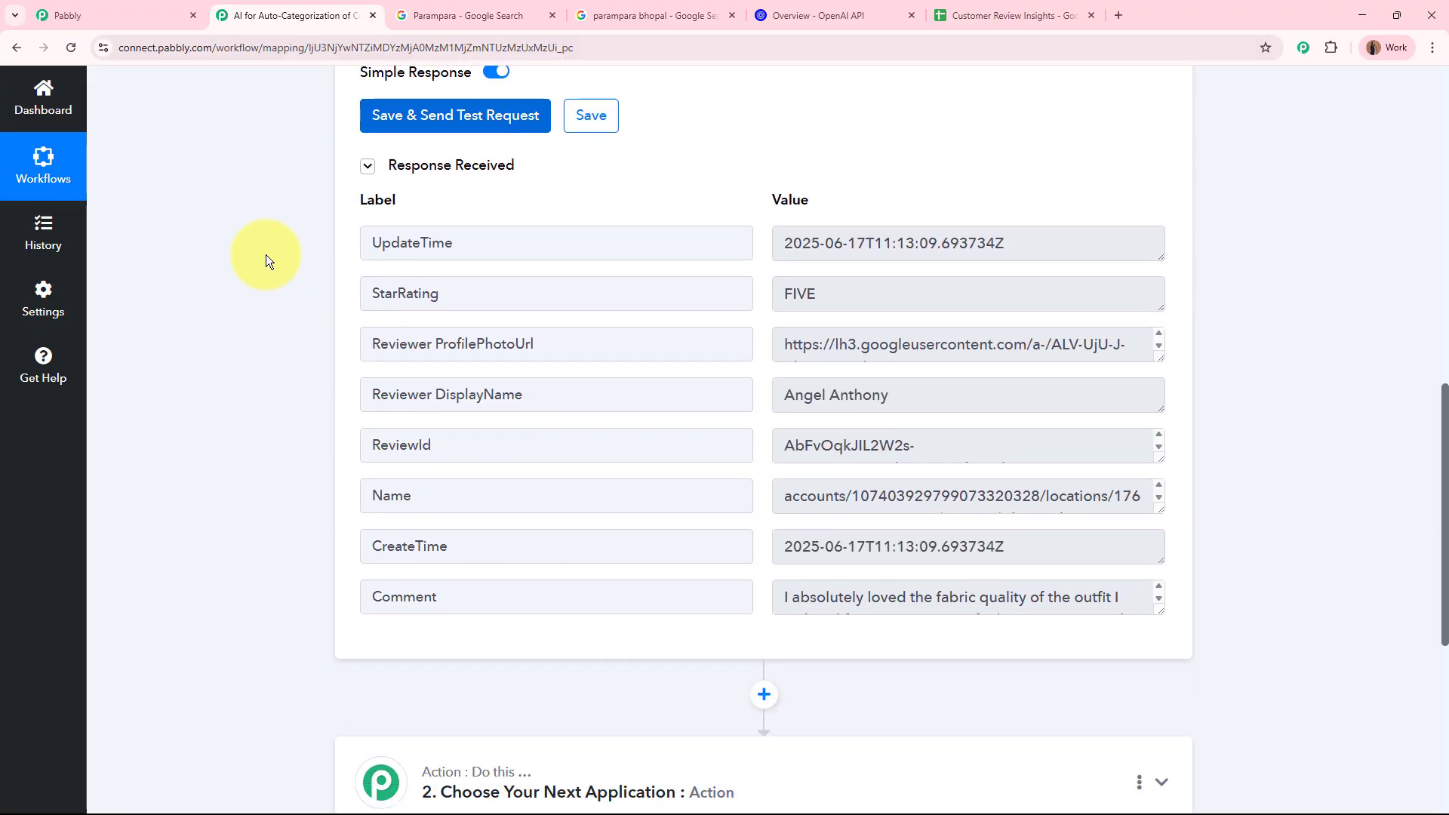
Step: Examine the star rating, reviewer display name and remaining fields in the trigger's received response
drag(819, 295, 767, 291)
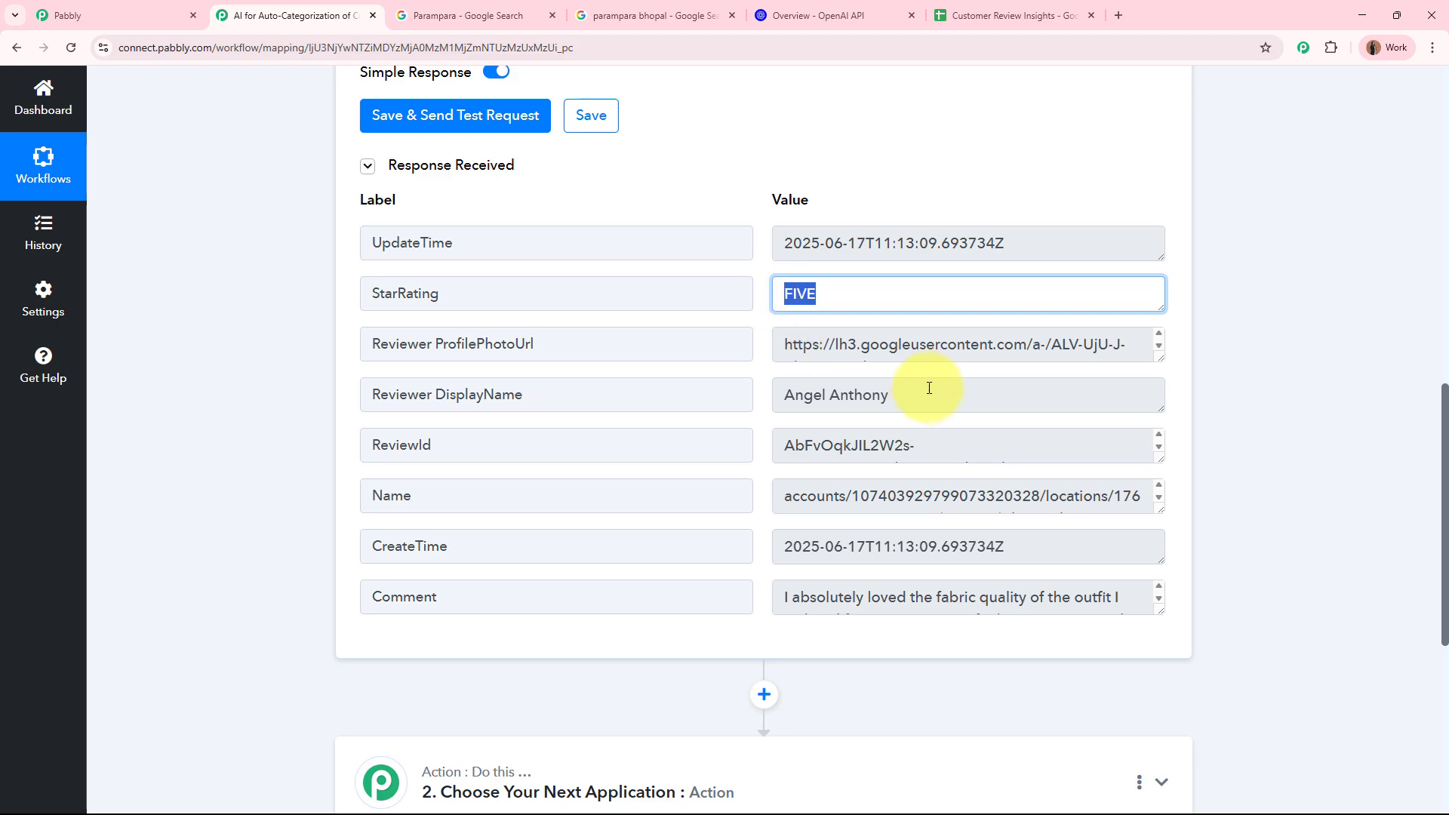
drag(928, 386, 744, 386)
scroll(789, 385, down, 3)
scroll(799, 378, up, 2)
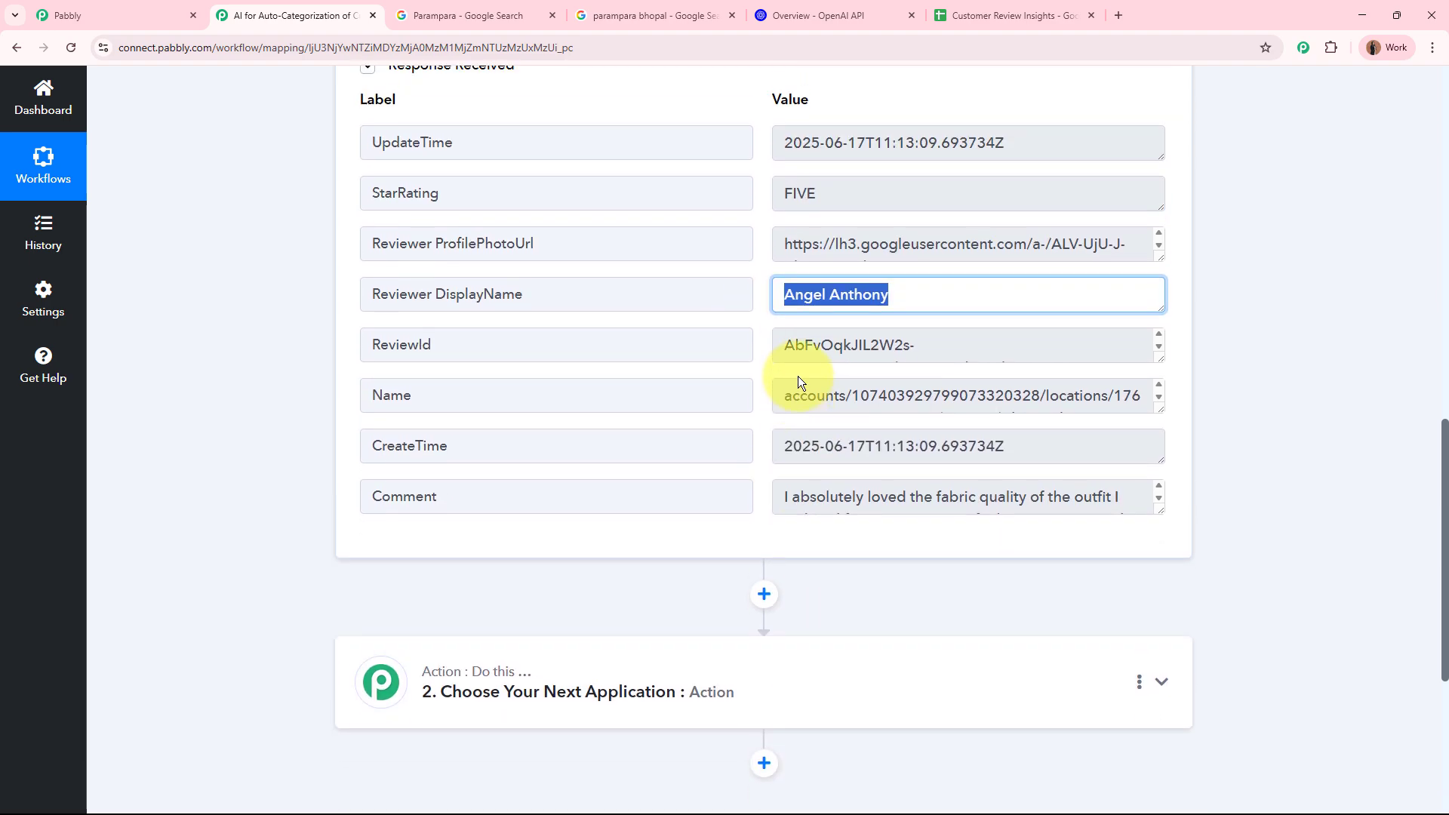
Step: Read the full Comment text in the trigger's received response and collapse the New Review step
drag(1158, 508, 1155, 601)
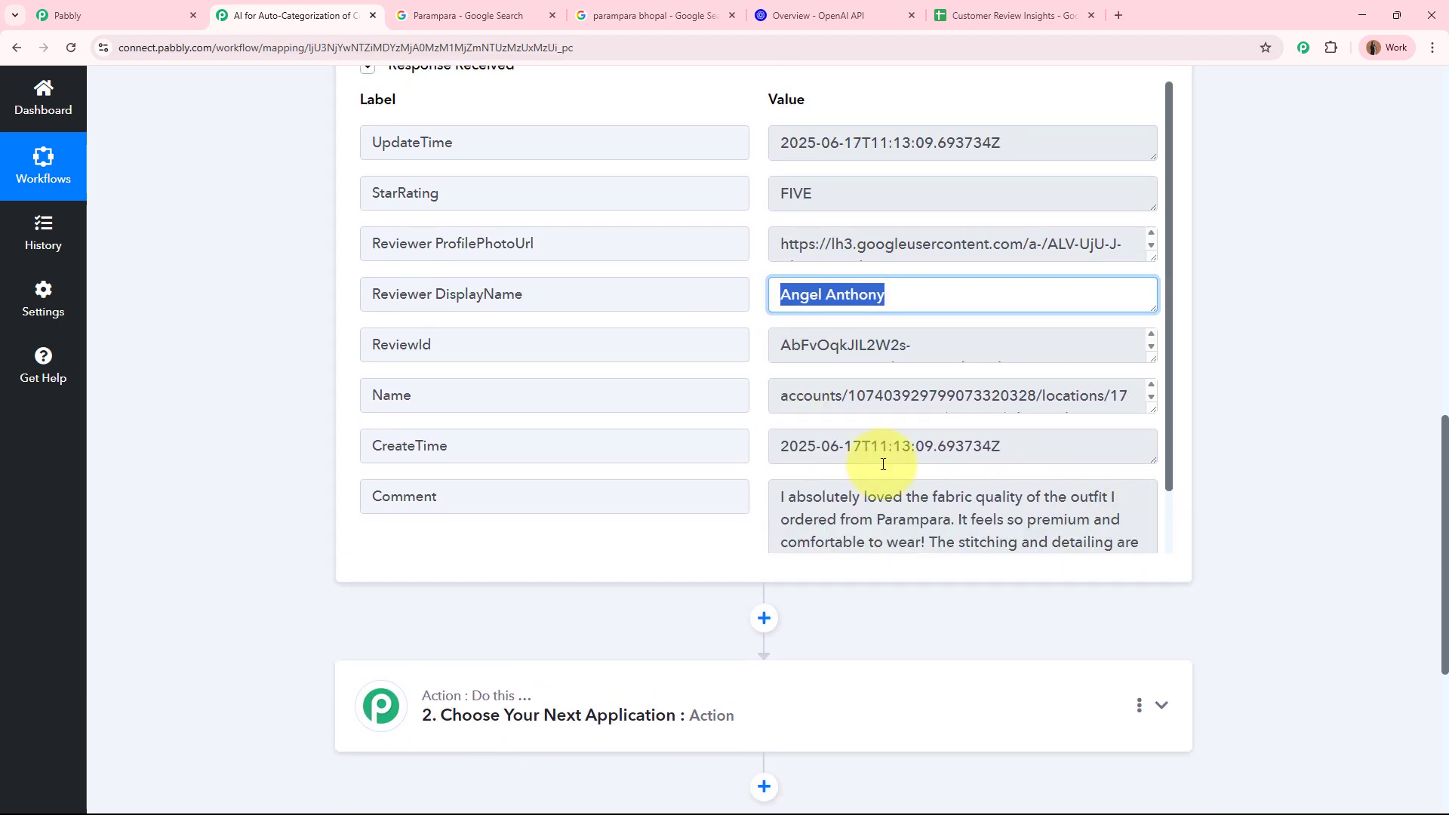
scroll(838, 450, down, 1)
drag(785, 424, 1045, 503)
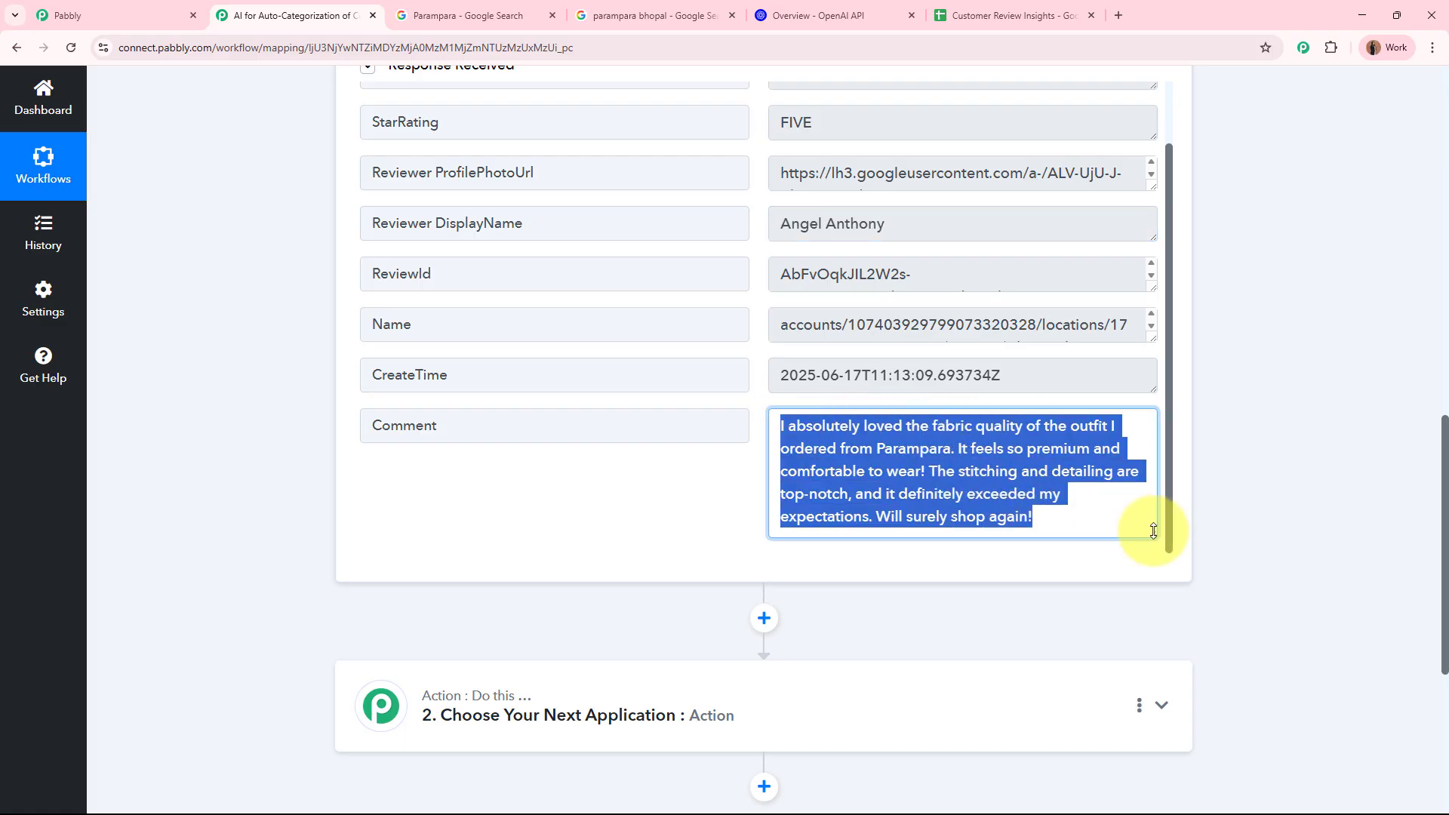
drag(1155, 534, 1142, 433)
click(1276, 434)
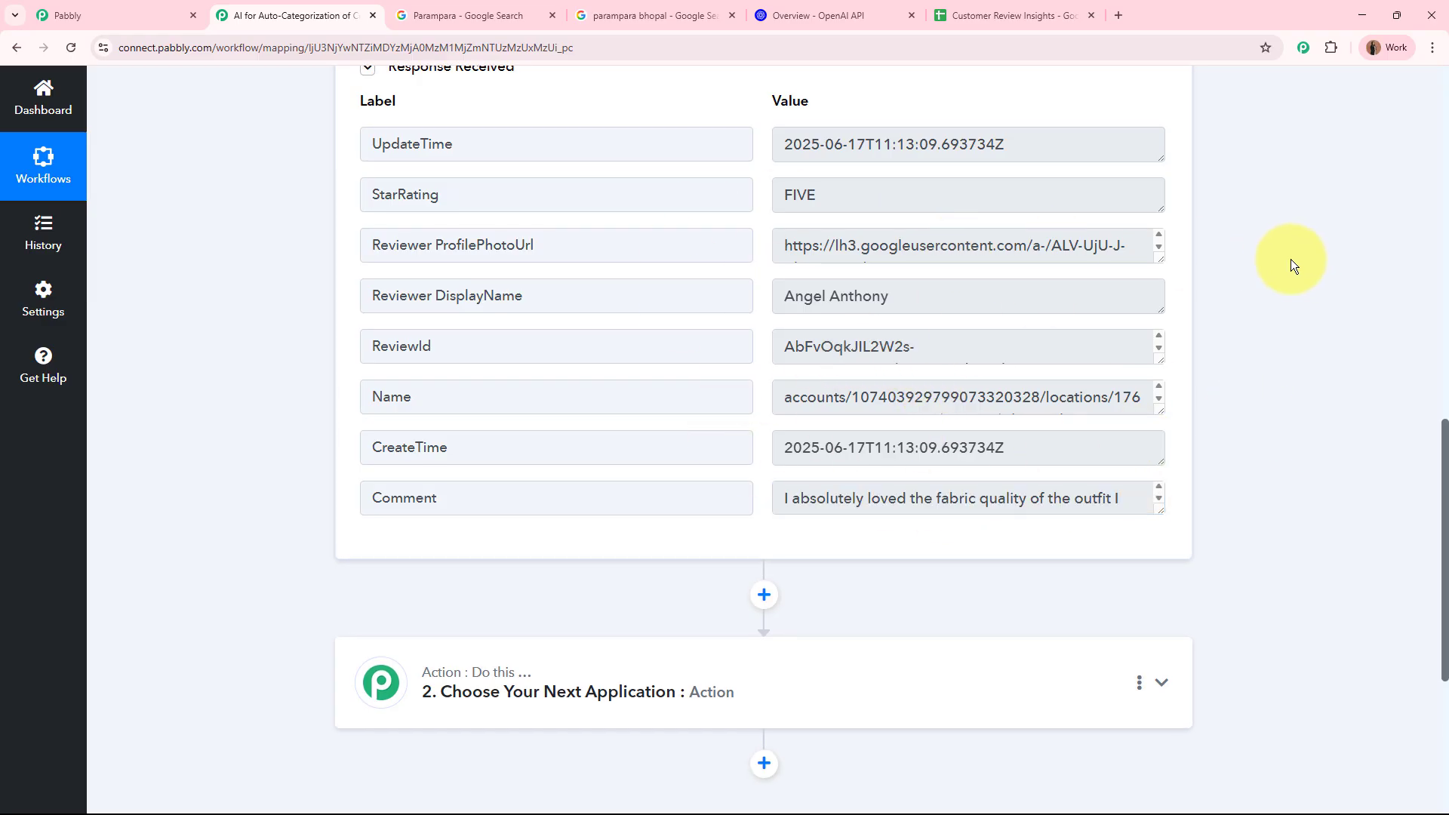
scroll(1287, 257, up, 10)
click(839, 352)
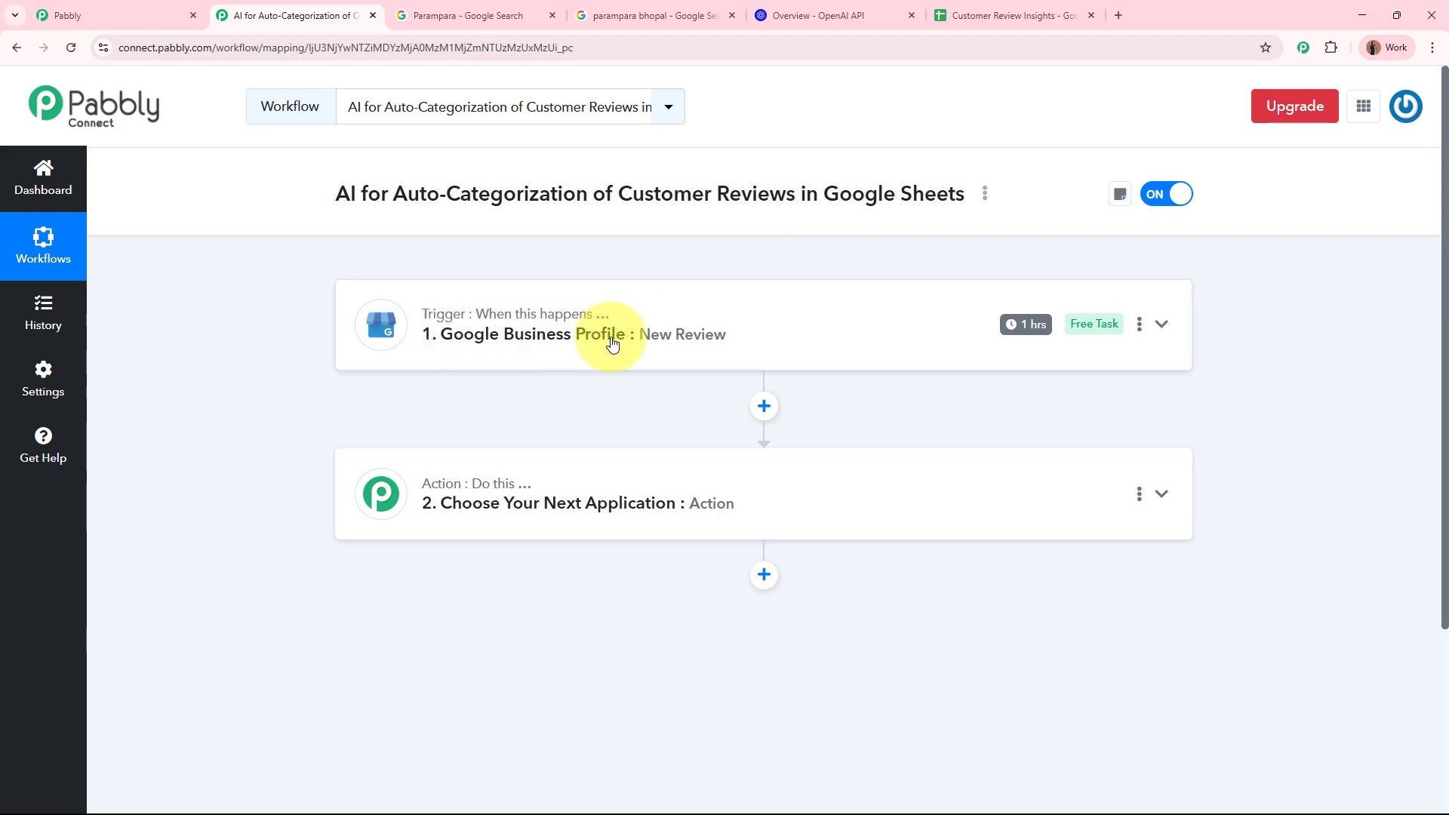
Step: Set the New Review trigger's time to check every 60 minutes and save it
mouse_move(1031, 330)
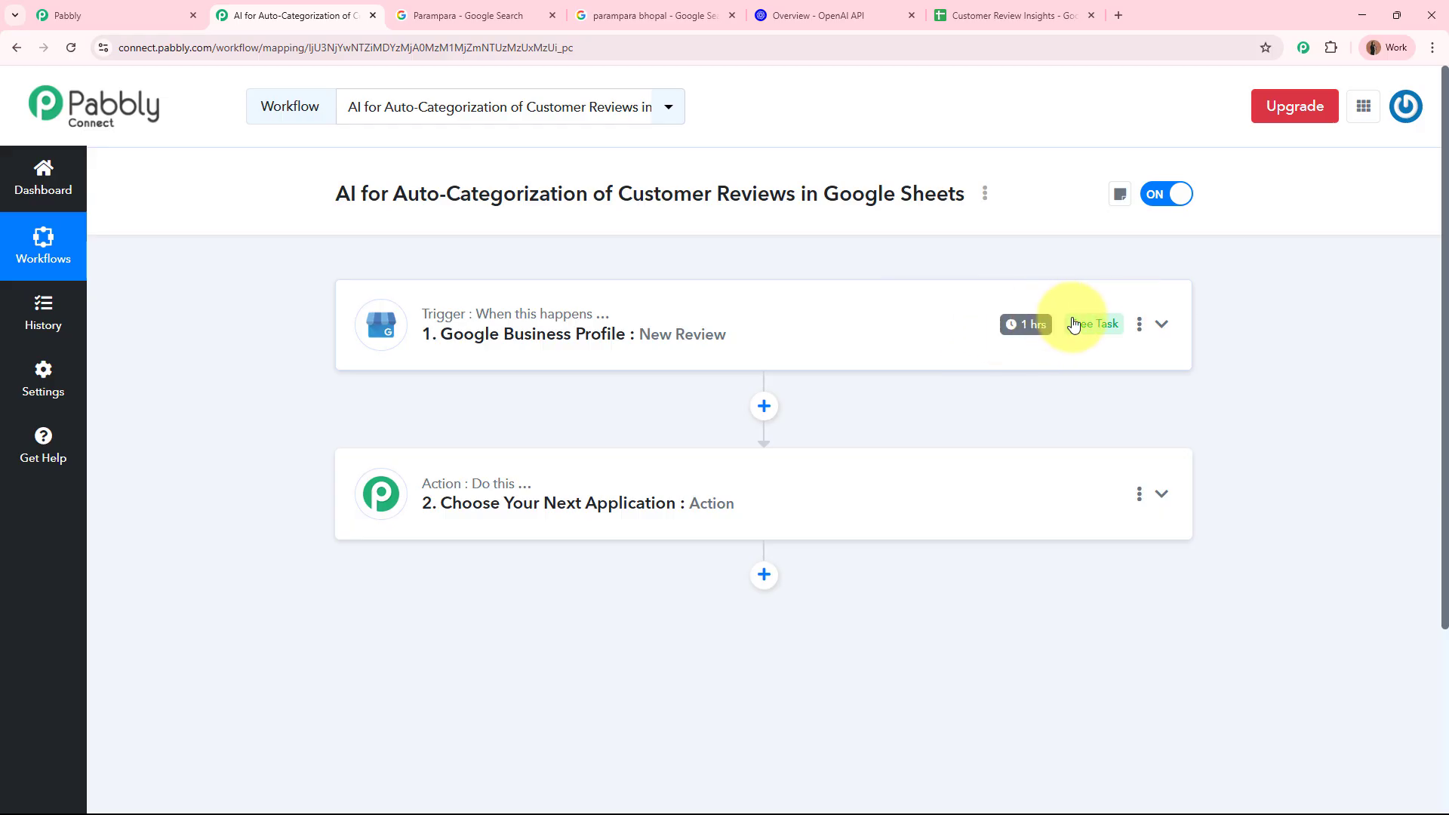
click(1141, 327)
click(1086, 415)
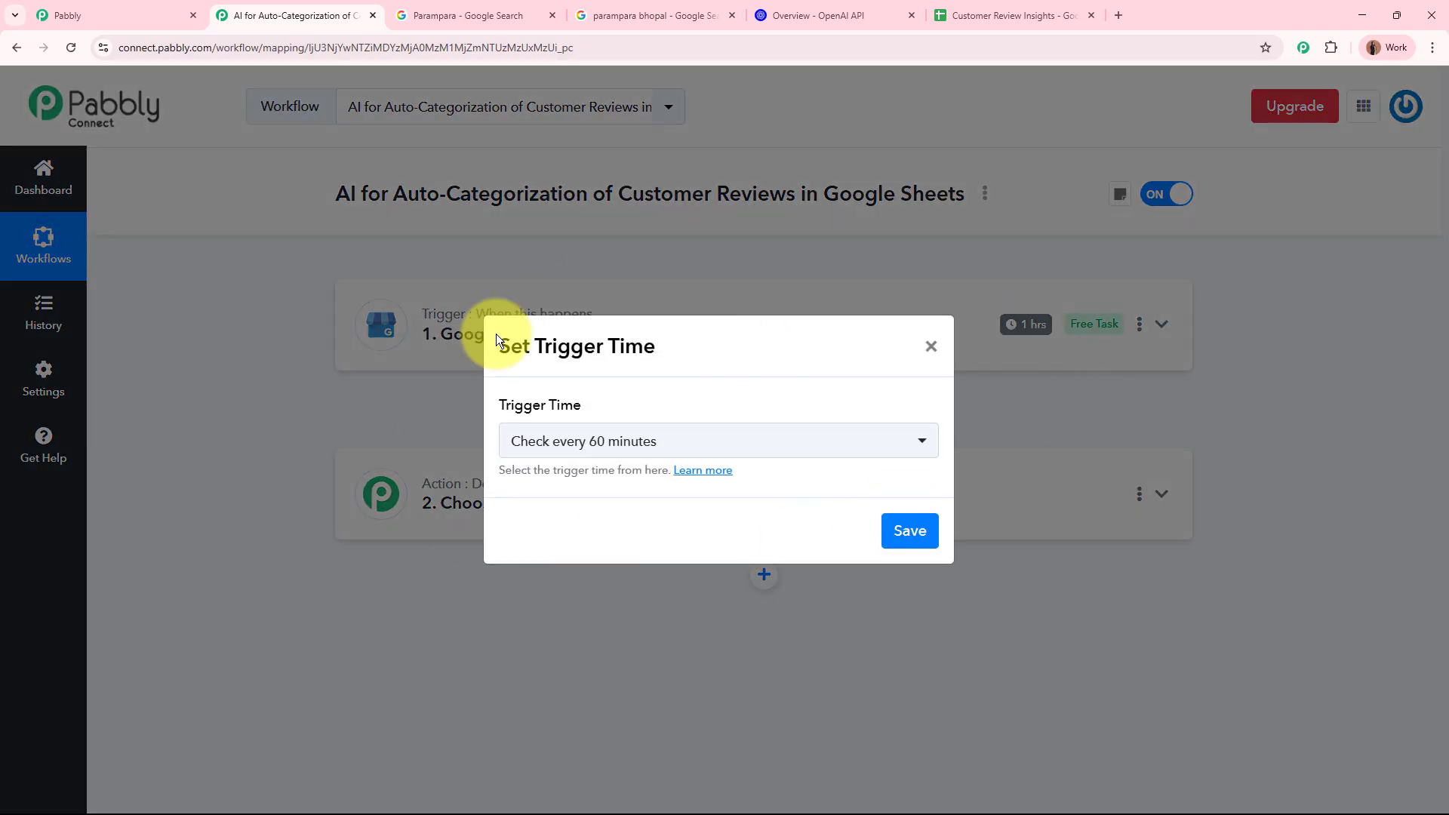
click(630, 444)
scroll(785, 645, down, 3)
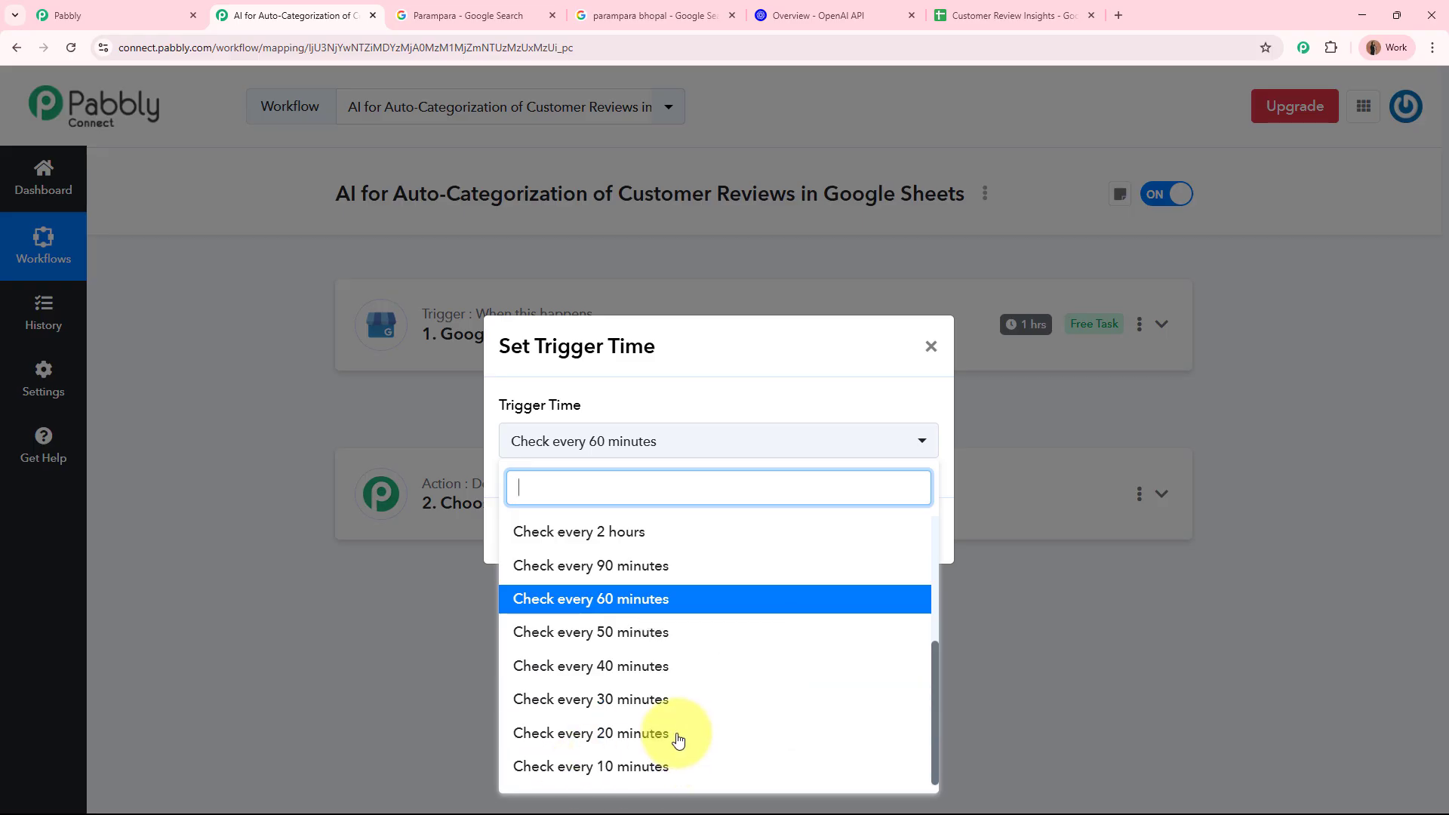
scroll(673, 737, up, 4)
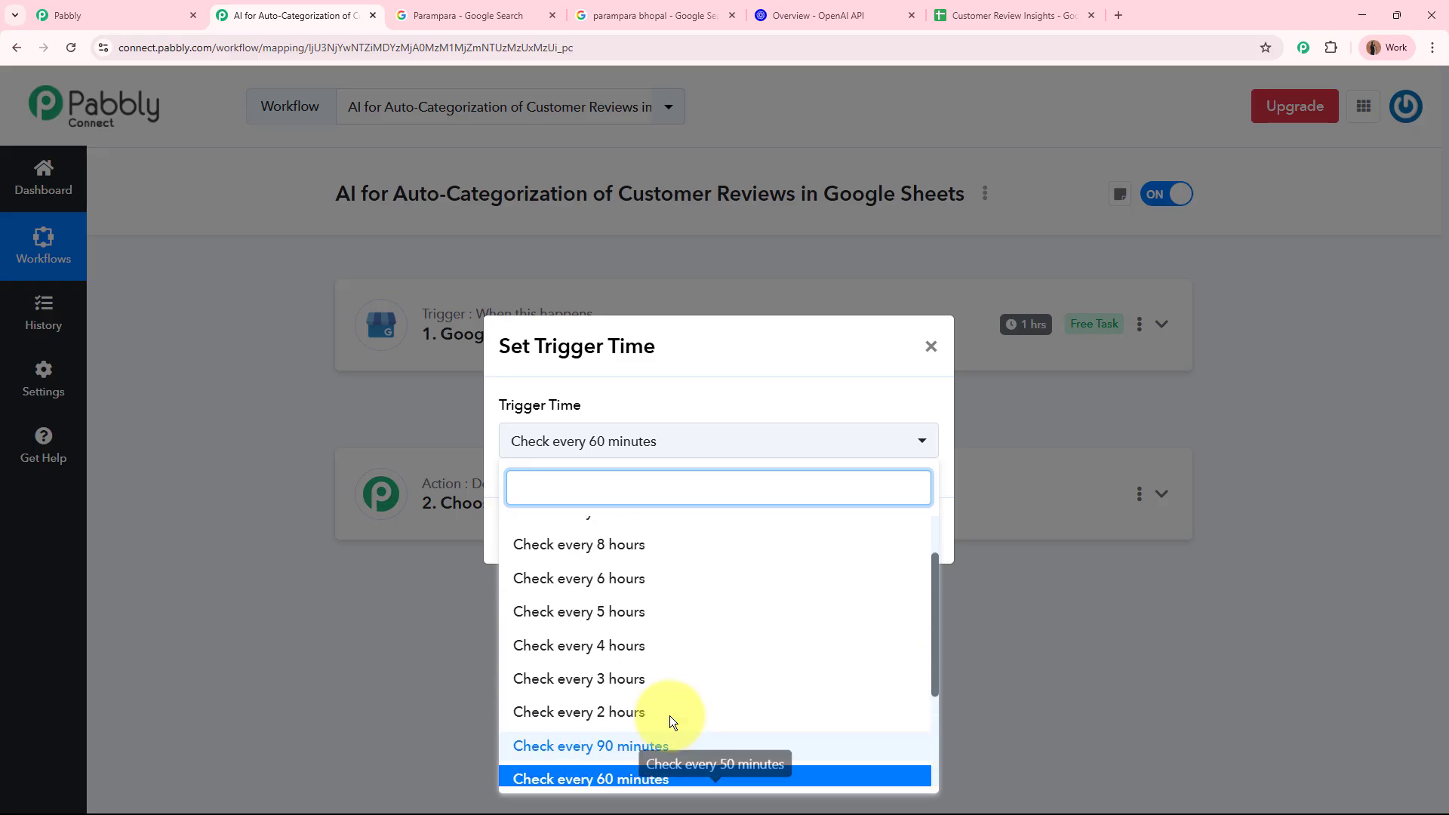
click(669, 394)
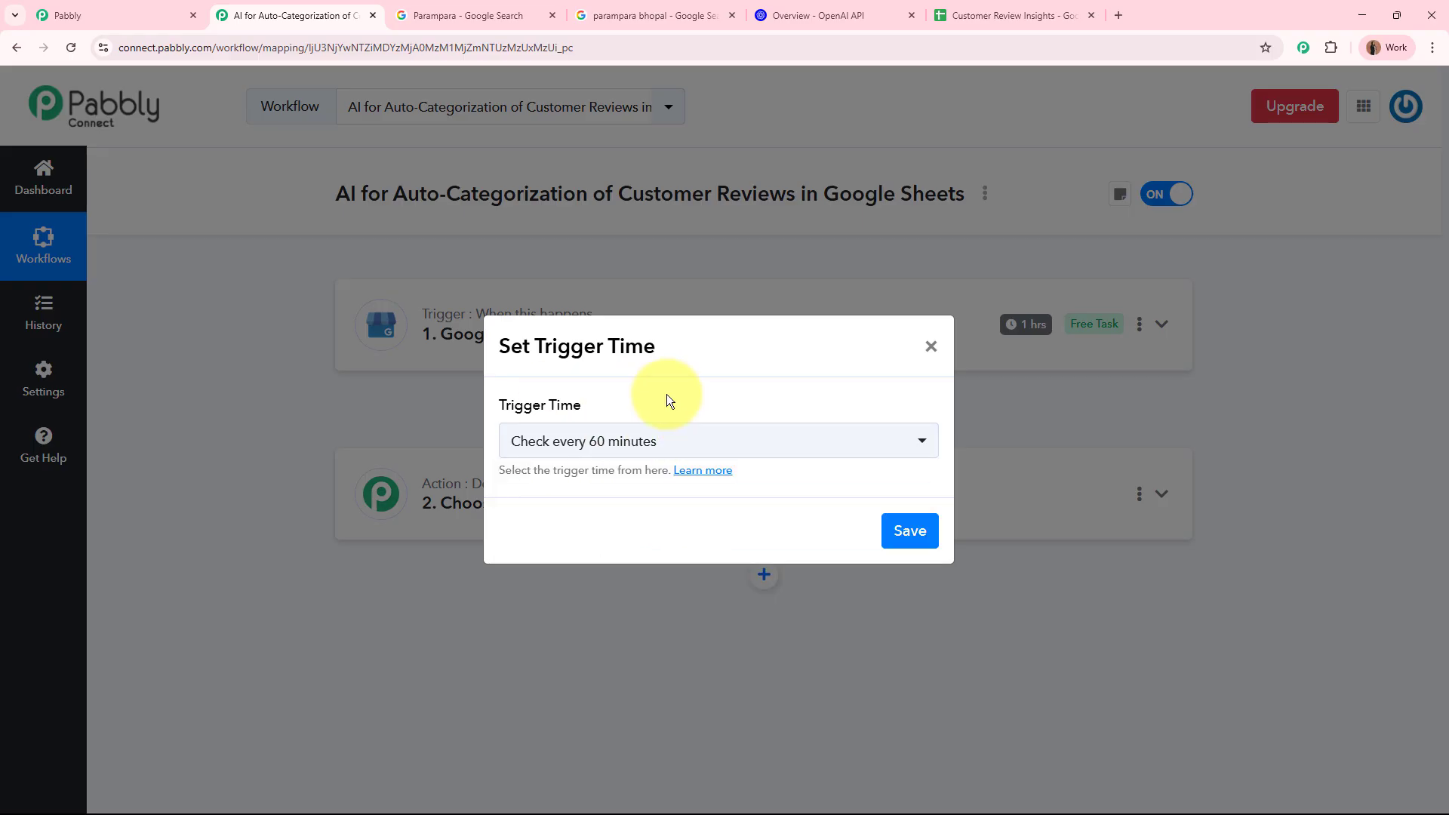
click(911, 525)
click(733, 526)
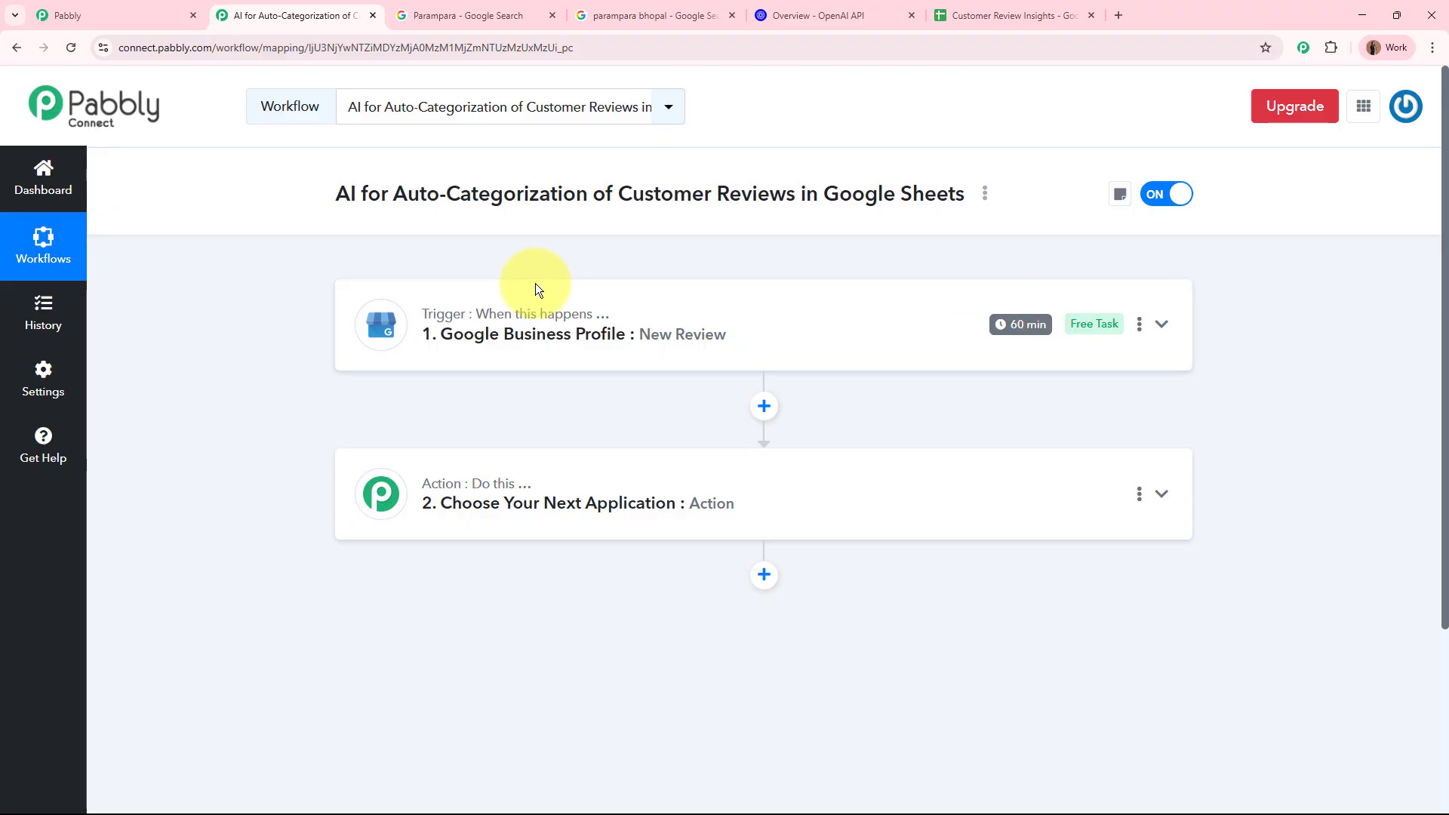
Step: Expand the workflow's second step and view the OpenAI developer platform overview page
click(845, 500)
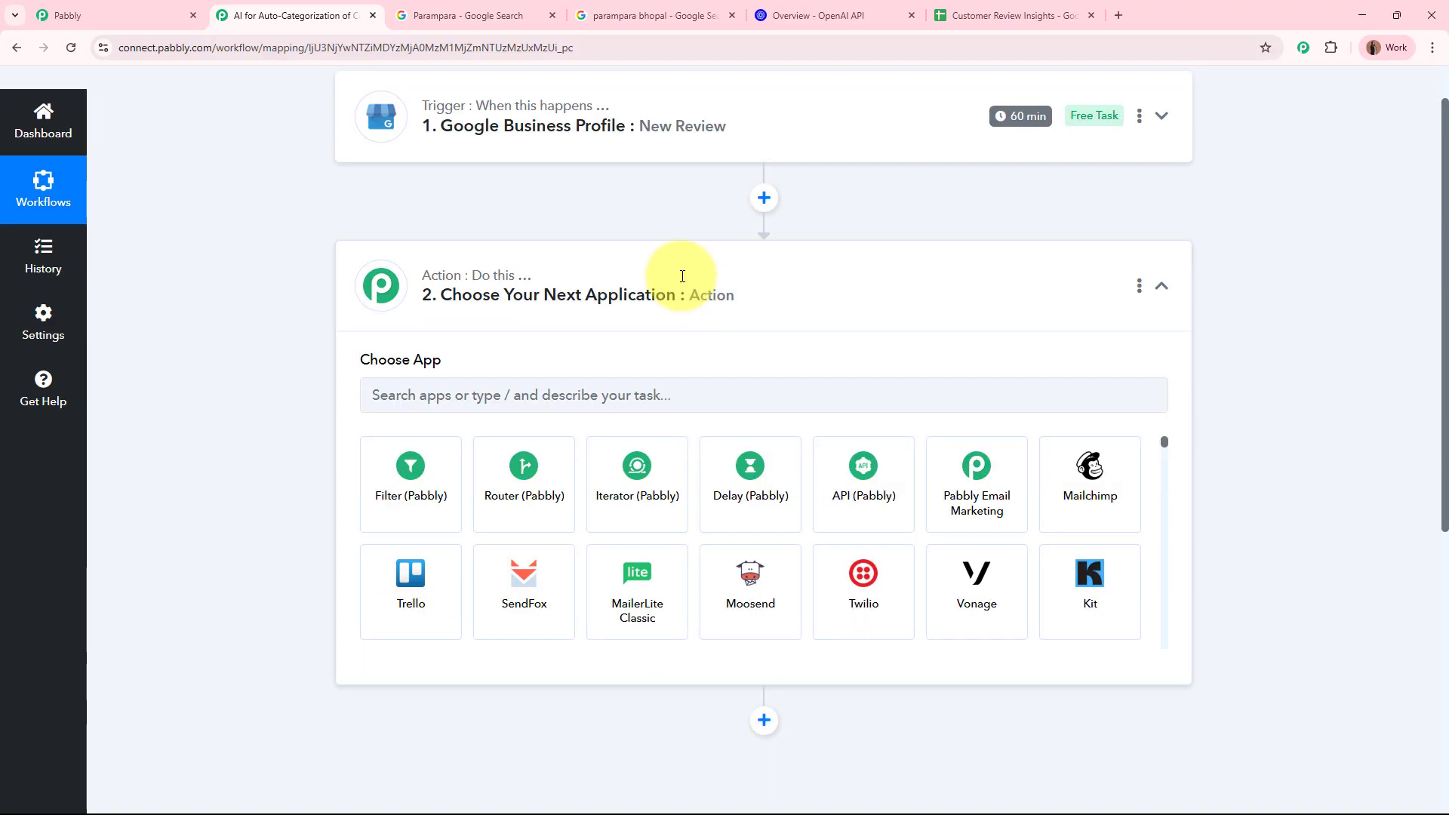
click(785, 15)
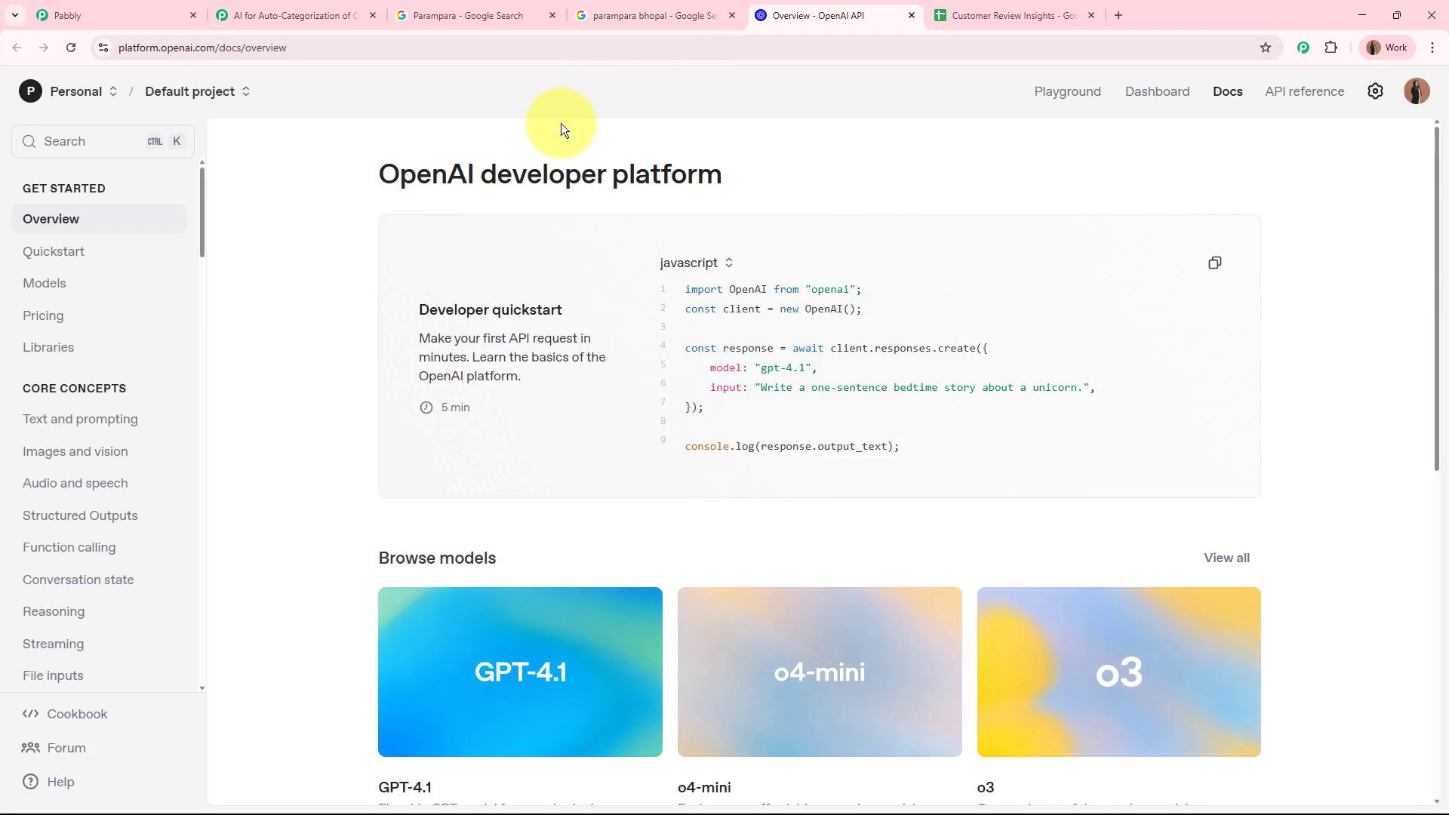
drag(381, 173, 518, 167)
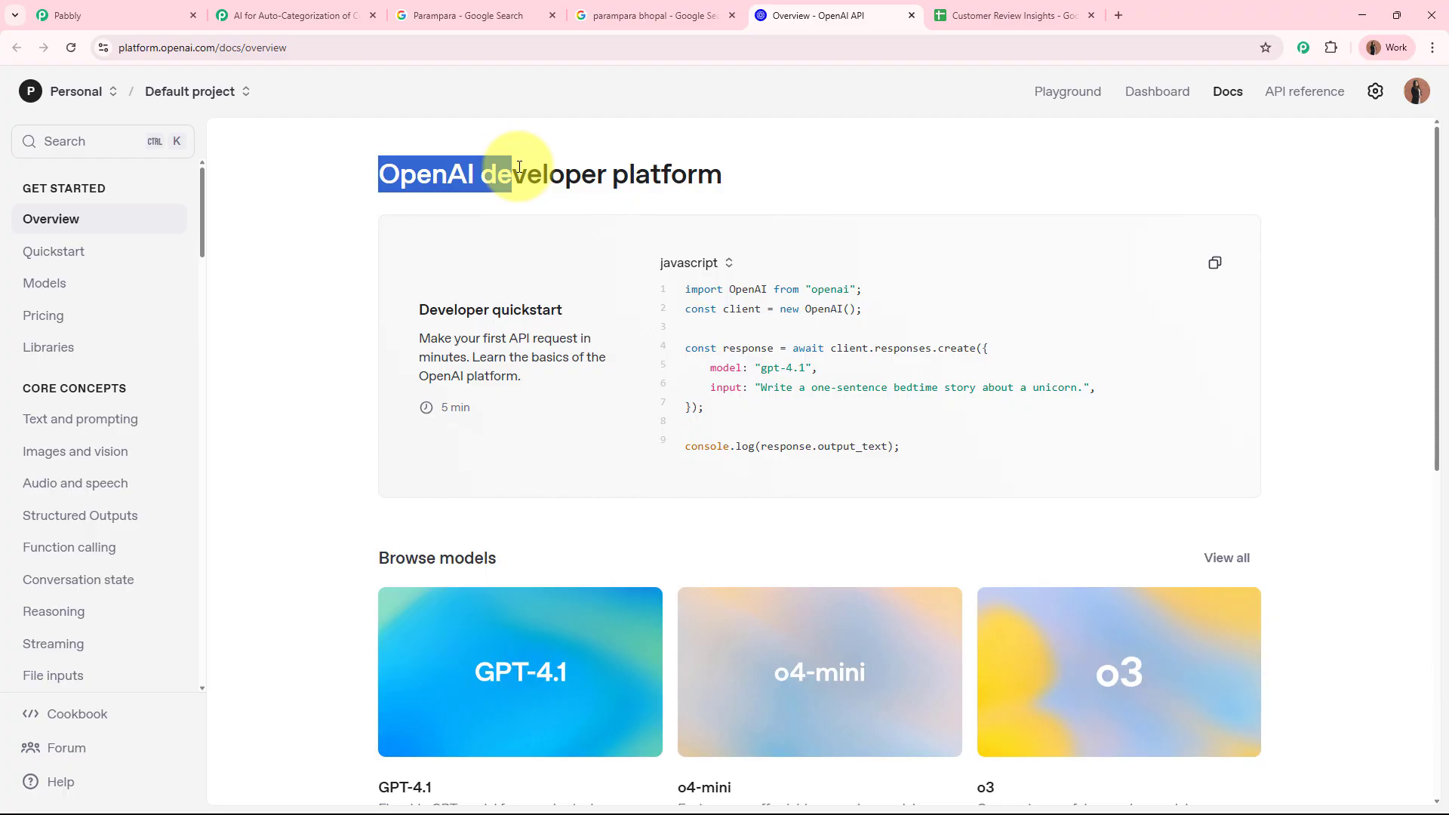
Step: Return to the workflow and set the action step to OpenAI (ChatGPT, DALL-E, Whisper) with the ChatGPT event
click(249, 8)
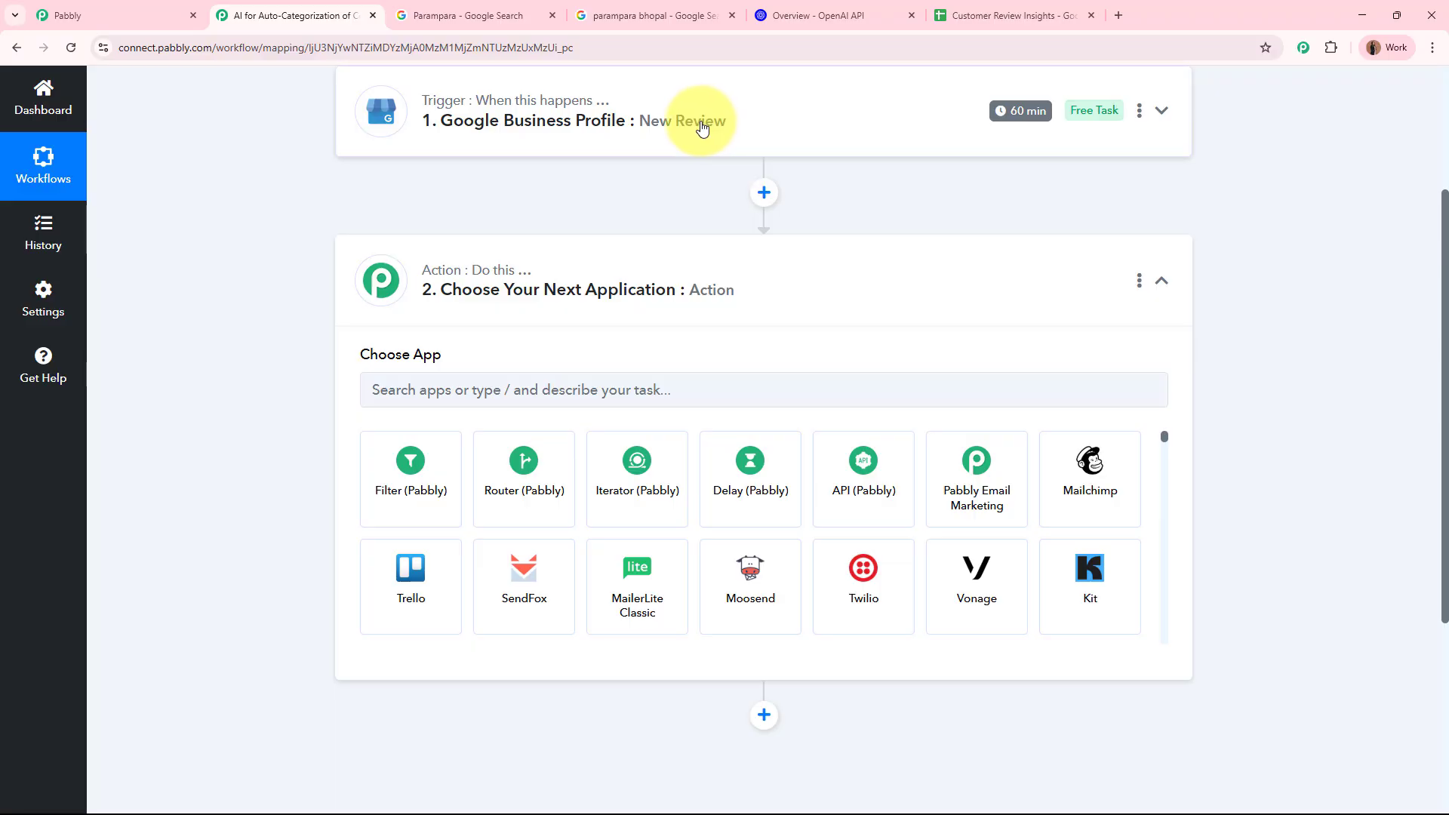
click(536, 387)
text(Open)
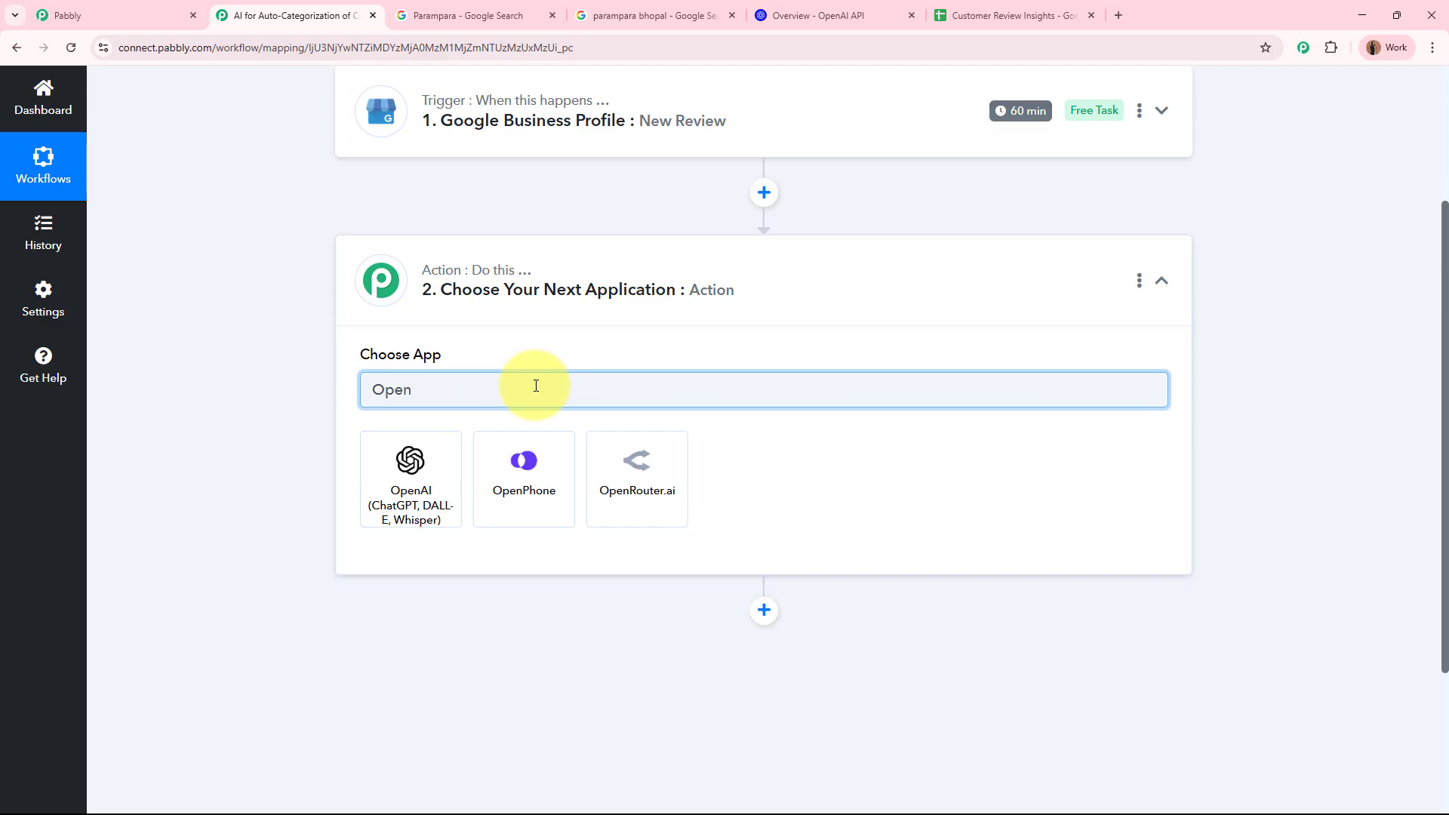
click(411, 508)
click(422, 467)
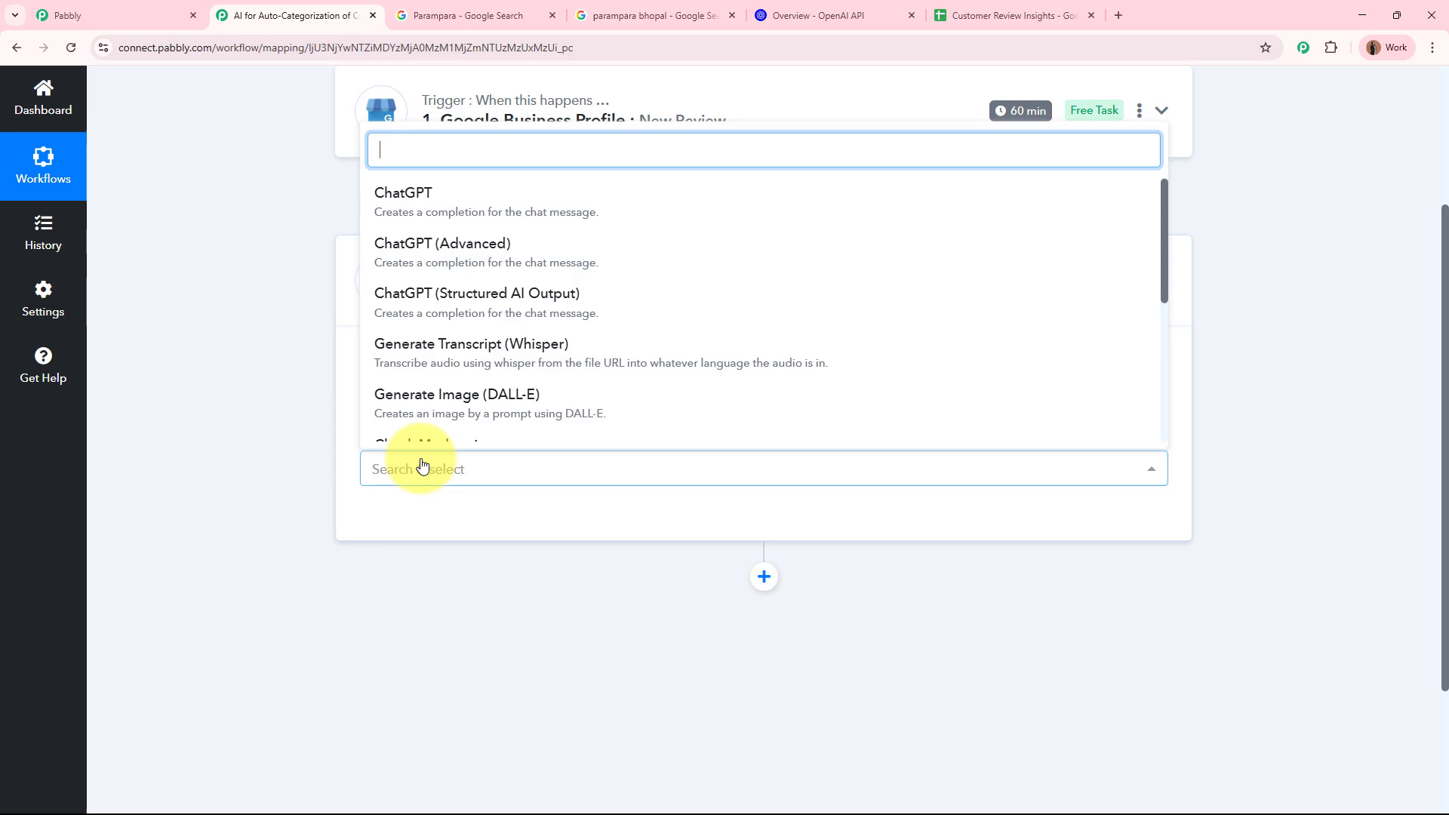
click(501, 195)
Step: Start a new OpenAI connection for the action step and open the linked OpenAI API keys page
click(410, 523)
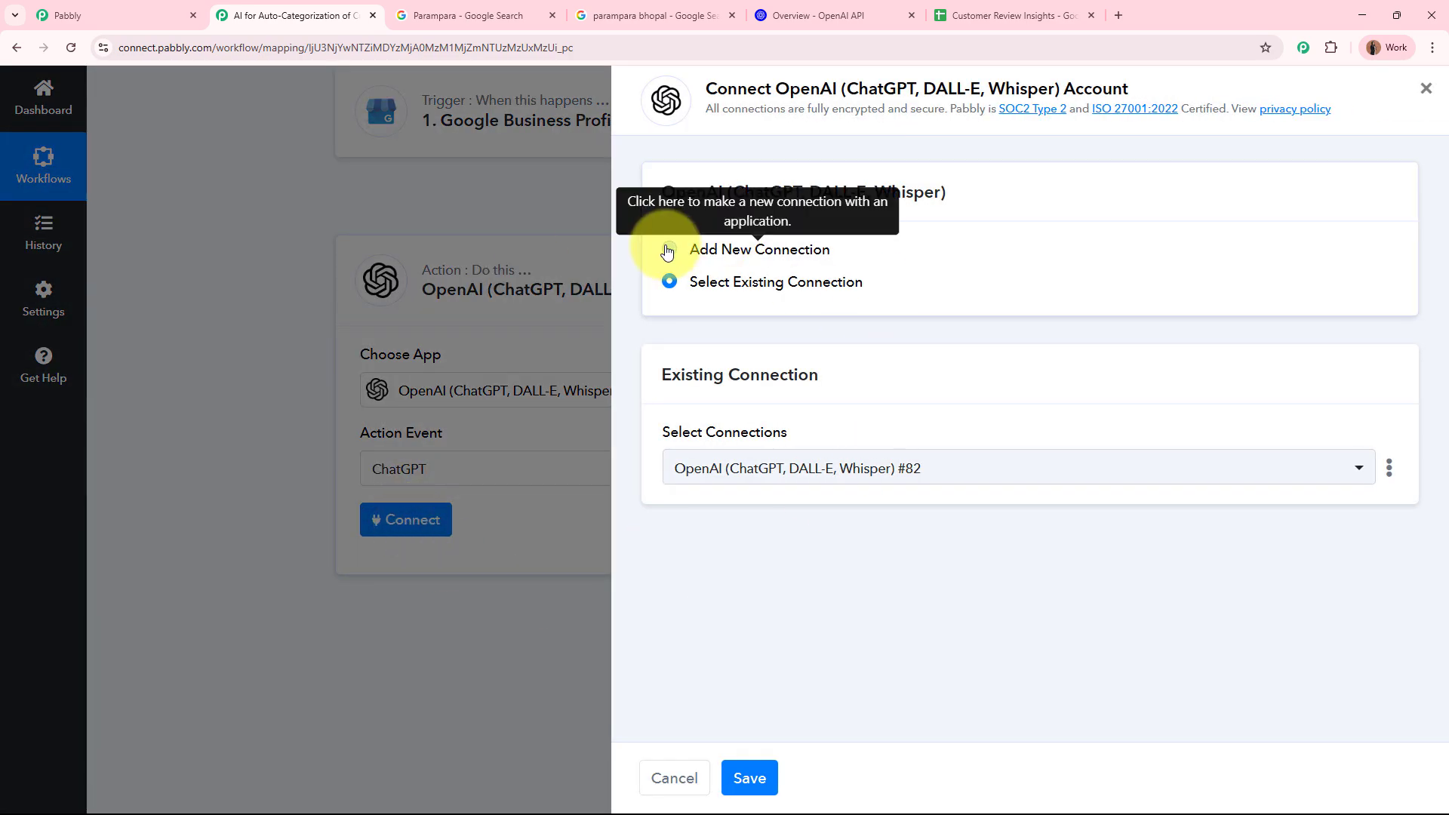
click(669, 249)
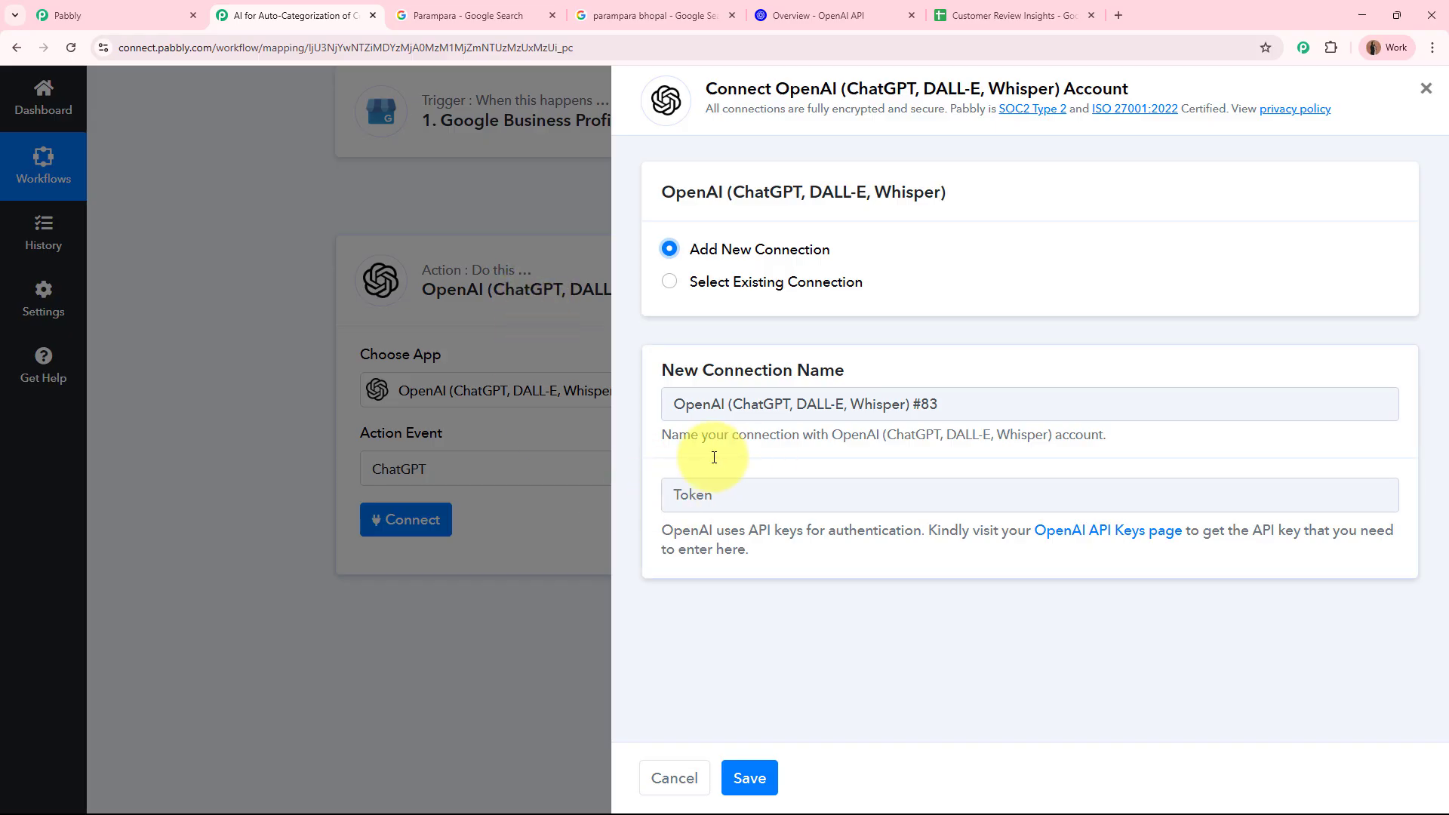
click(1107, 530)
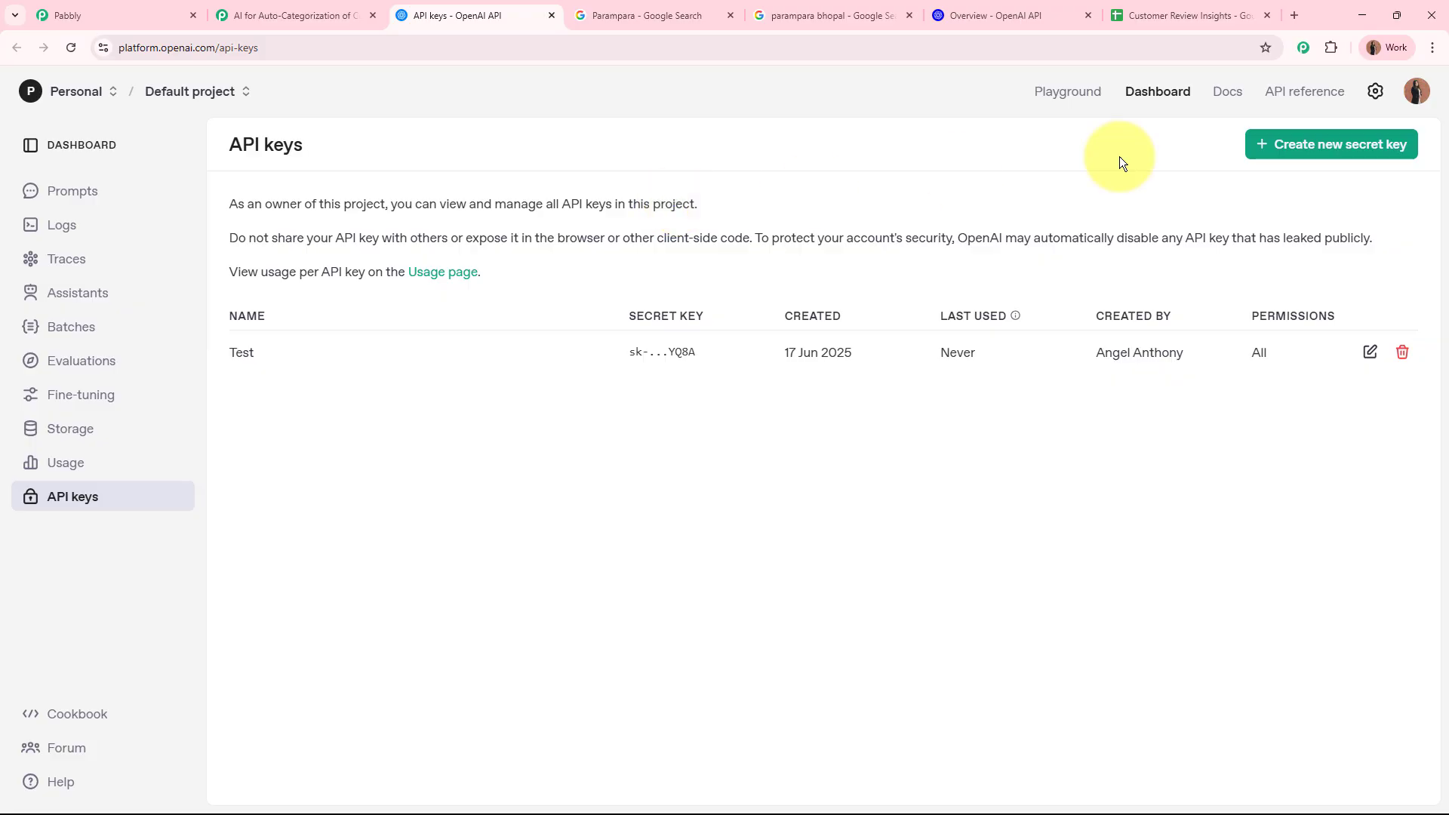
Step: Create a secret key named "New" in the Default project with All permissions and copy it
click(1325, 142)
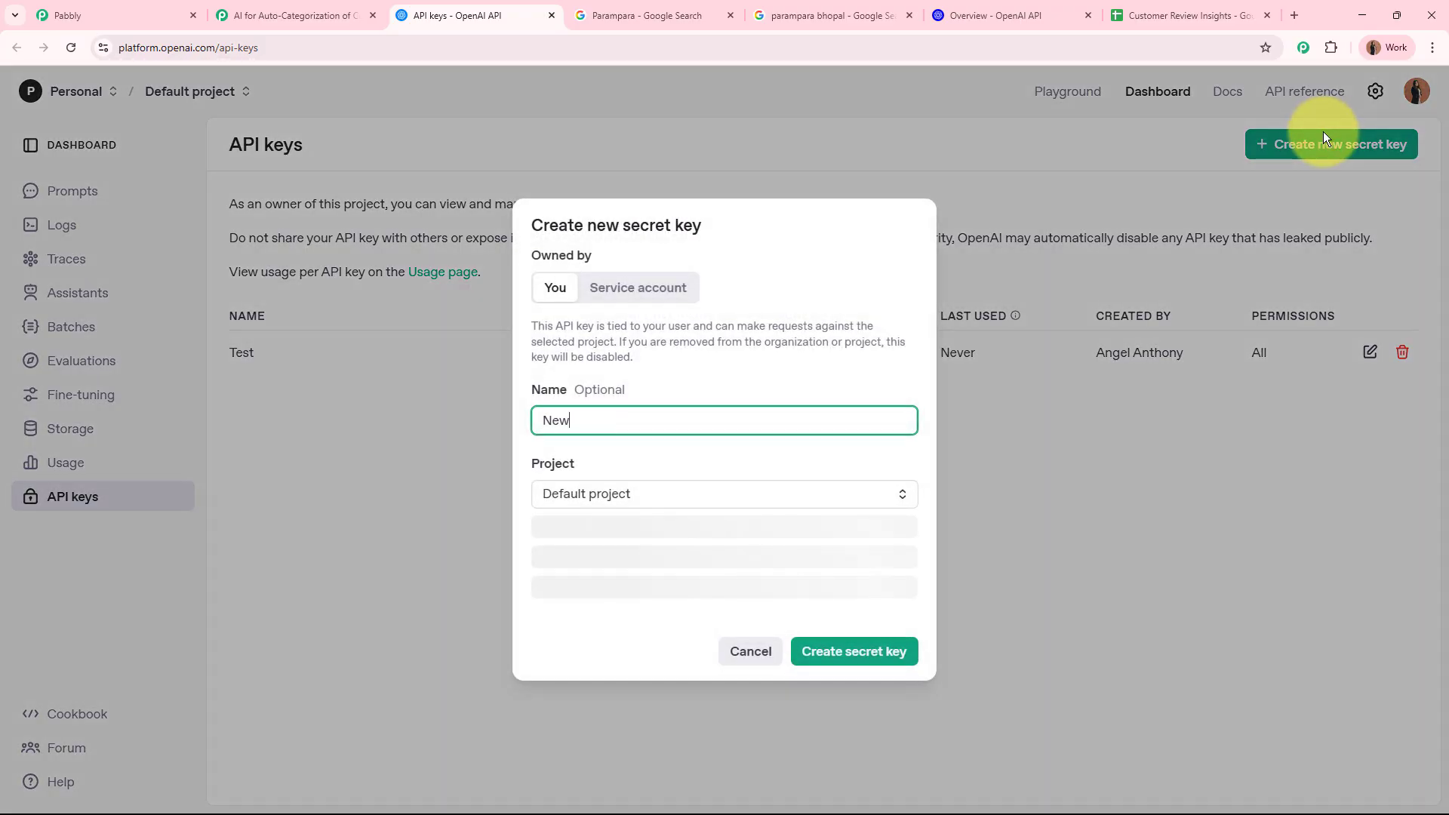
click(678, 458)
click(602, 506)
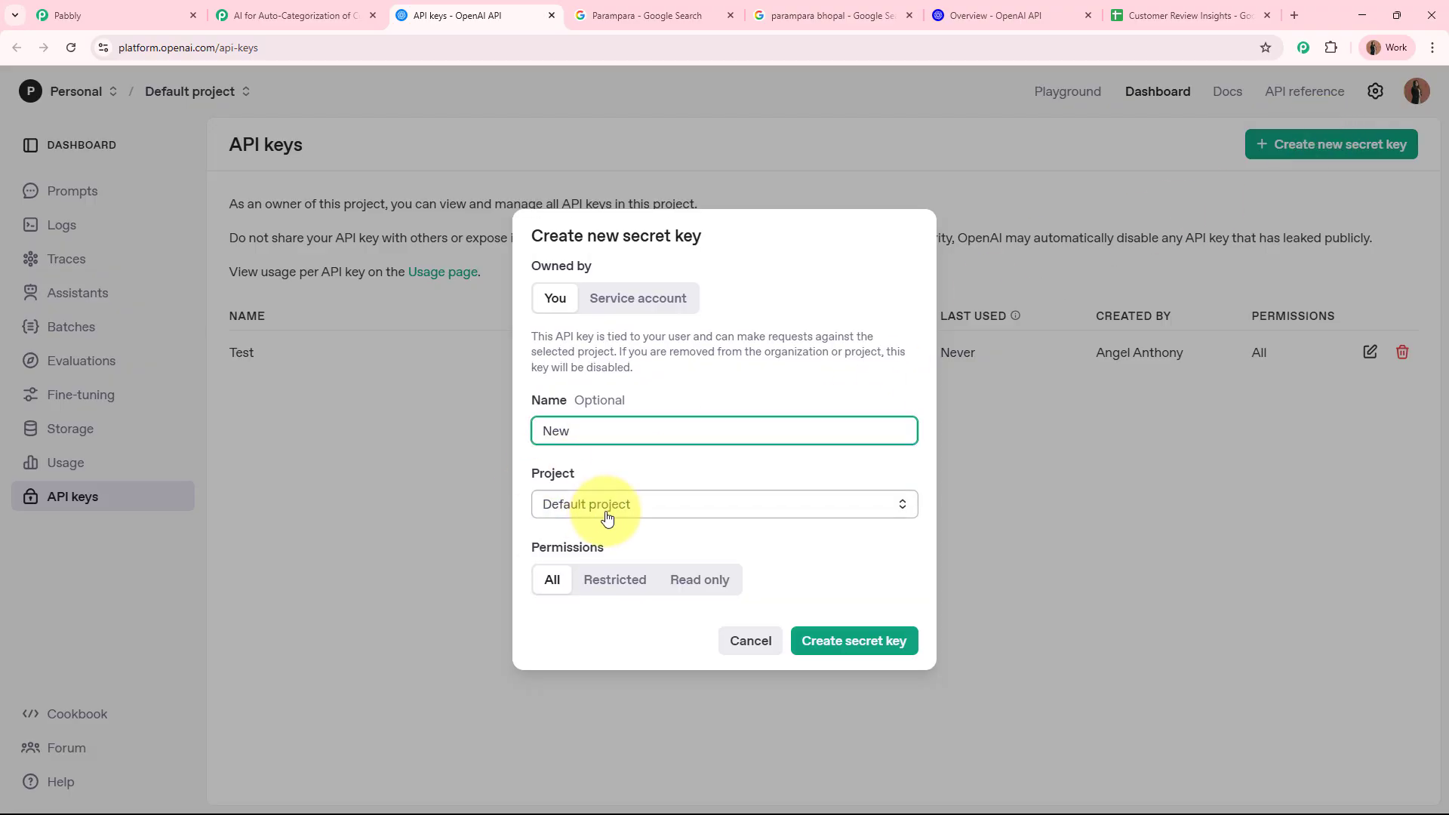
click(599, 547)
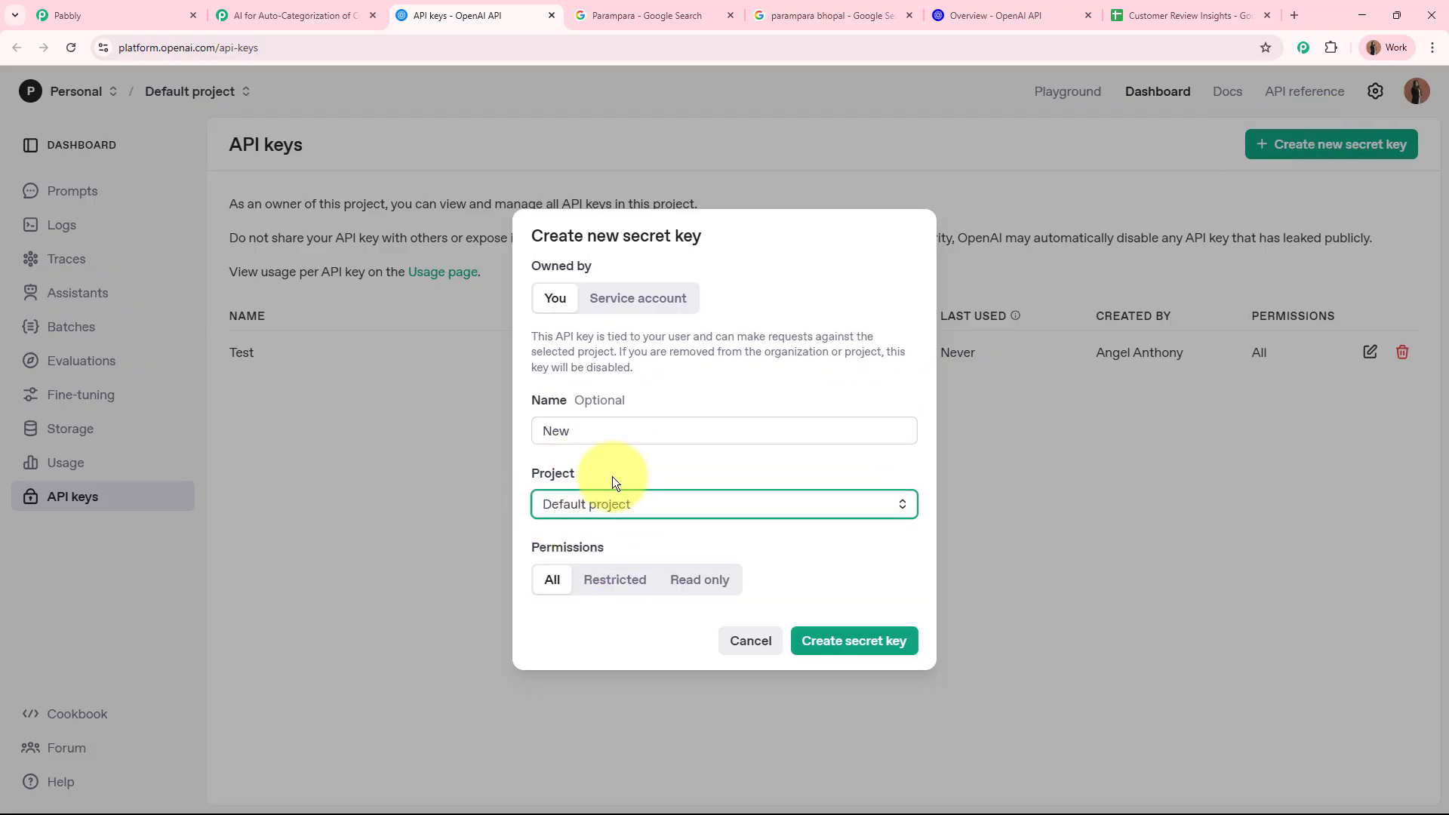
click(559, 581)
click(865, 642)
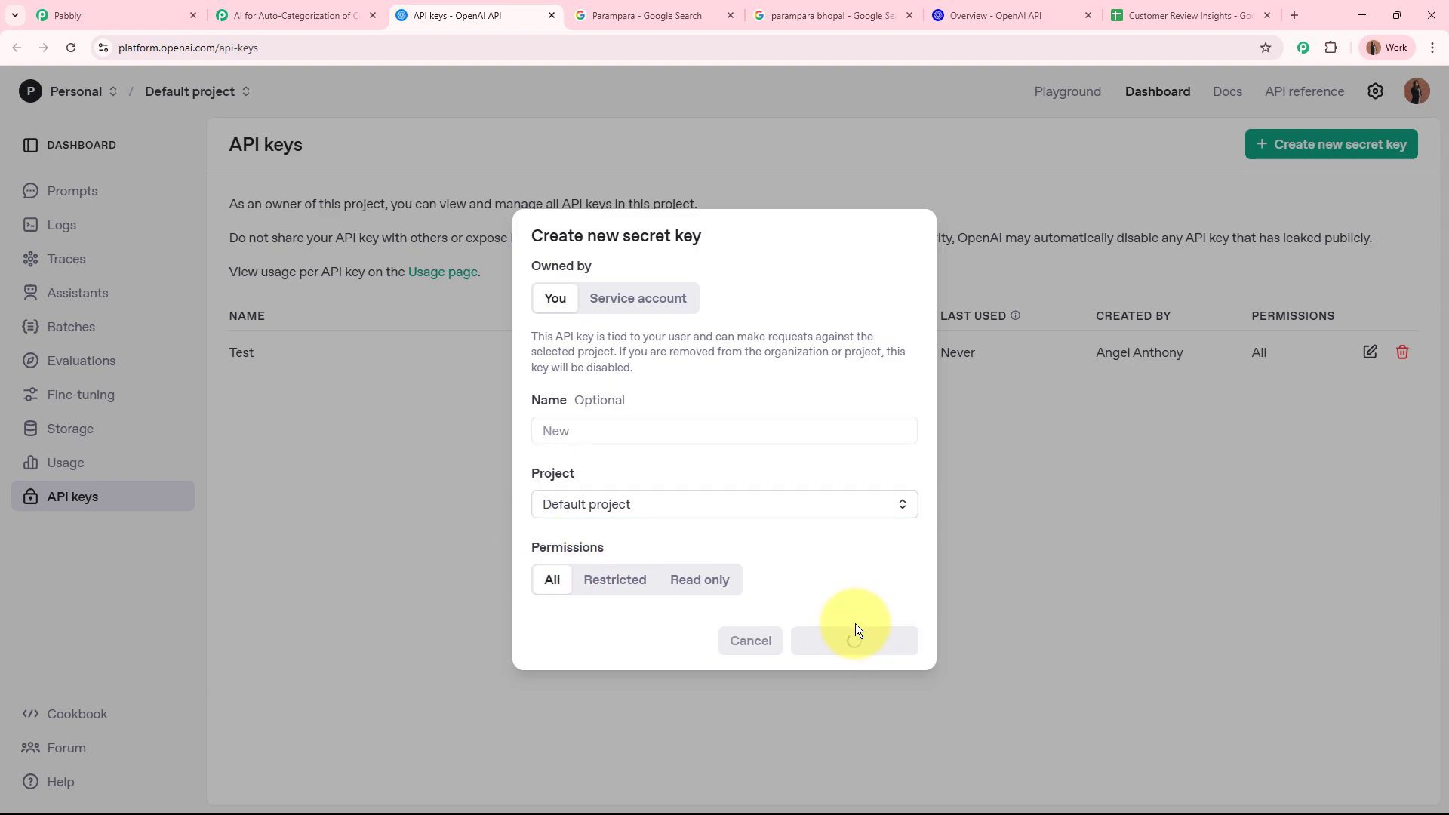
click(861, 459)
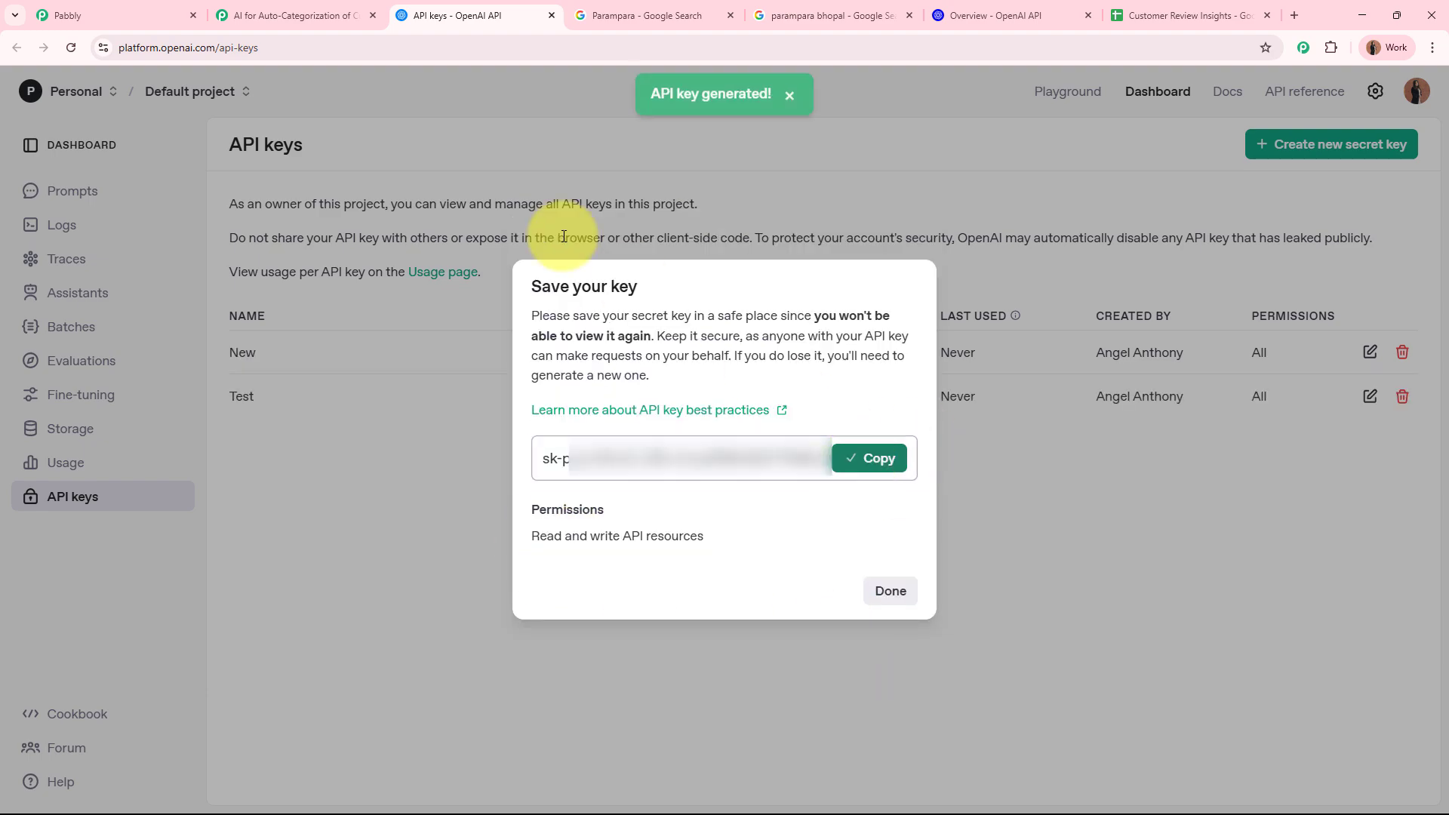
Step: Return to the workflow, paste the API key as the new OpenAI connection's token and save the connection
click(252, 9)
click(750, 496)
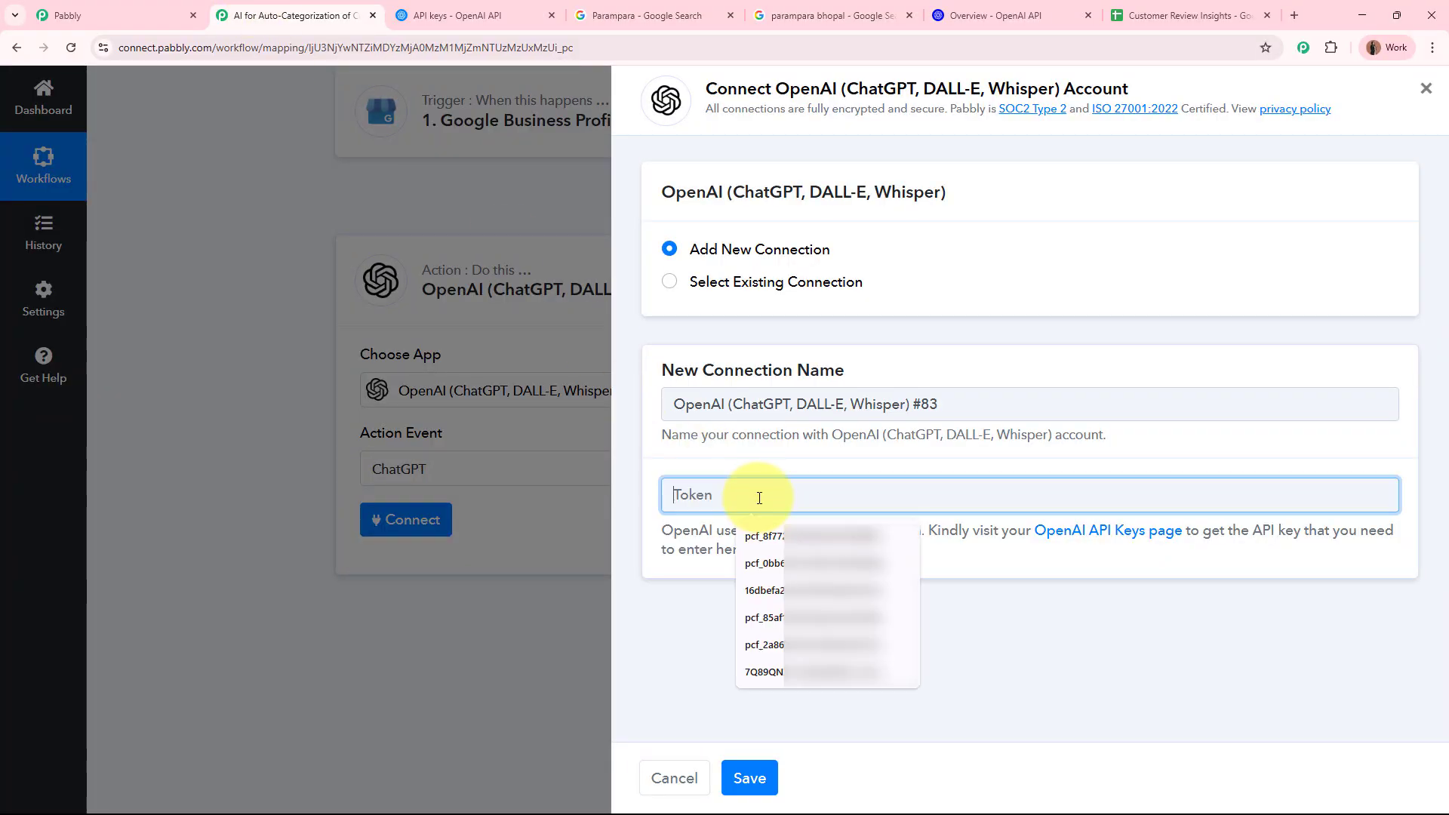
key(ctrl+v)
click(746, 780)
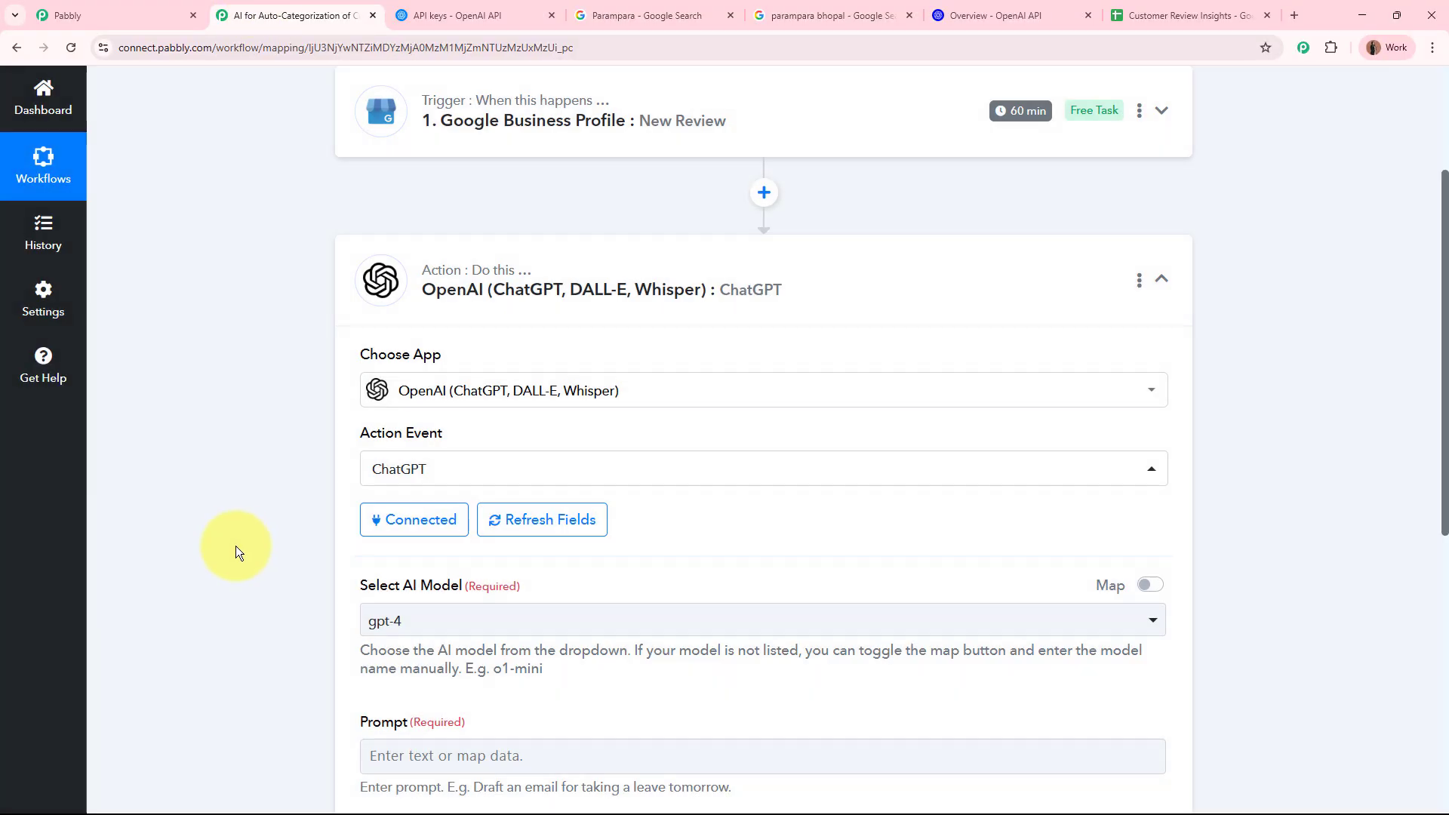
Step: Choose gpt-4o-mini as the AI model for the ChatGPT action
scroll(233, 442, down, 3)
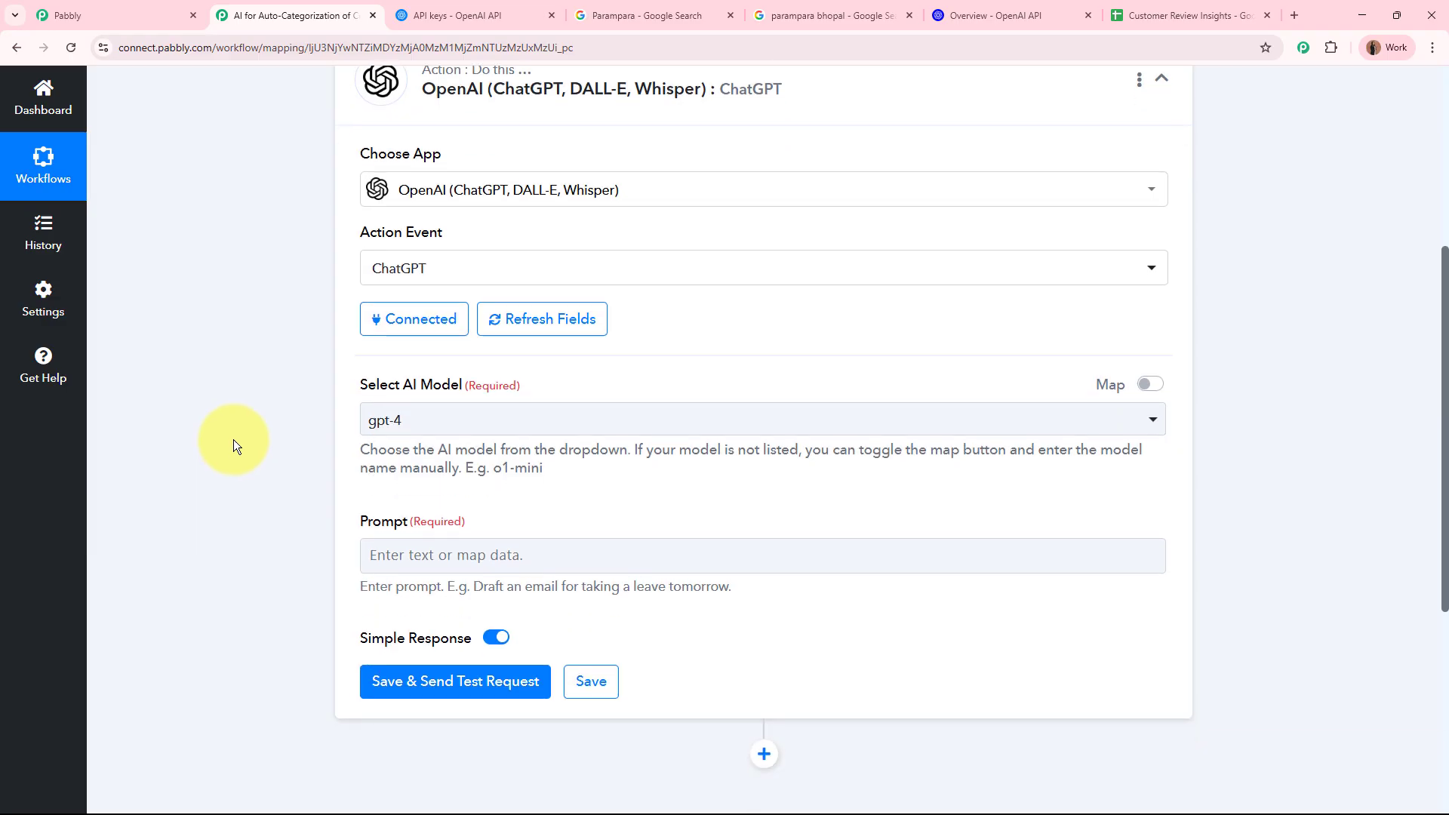
scroll(233, 440, down, 3)
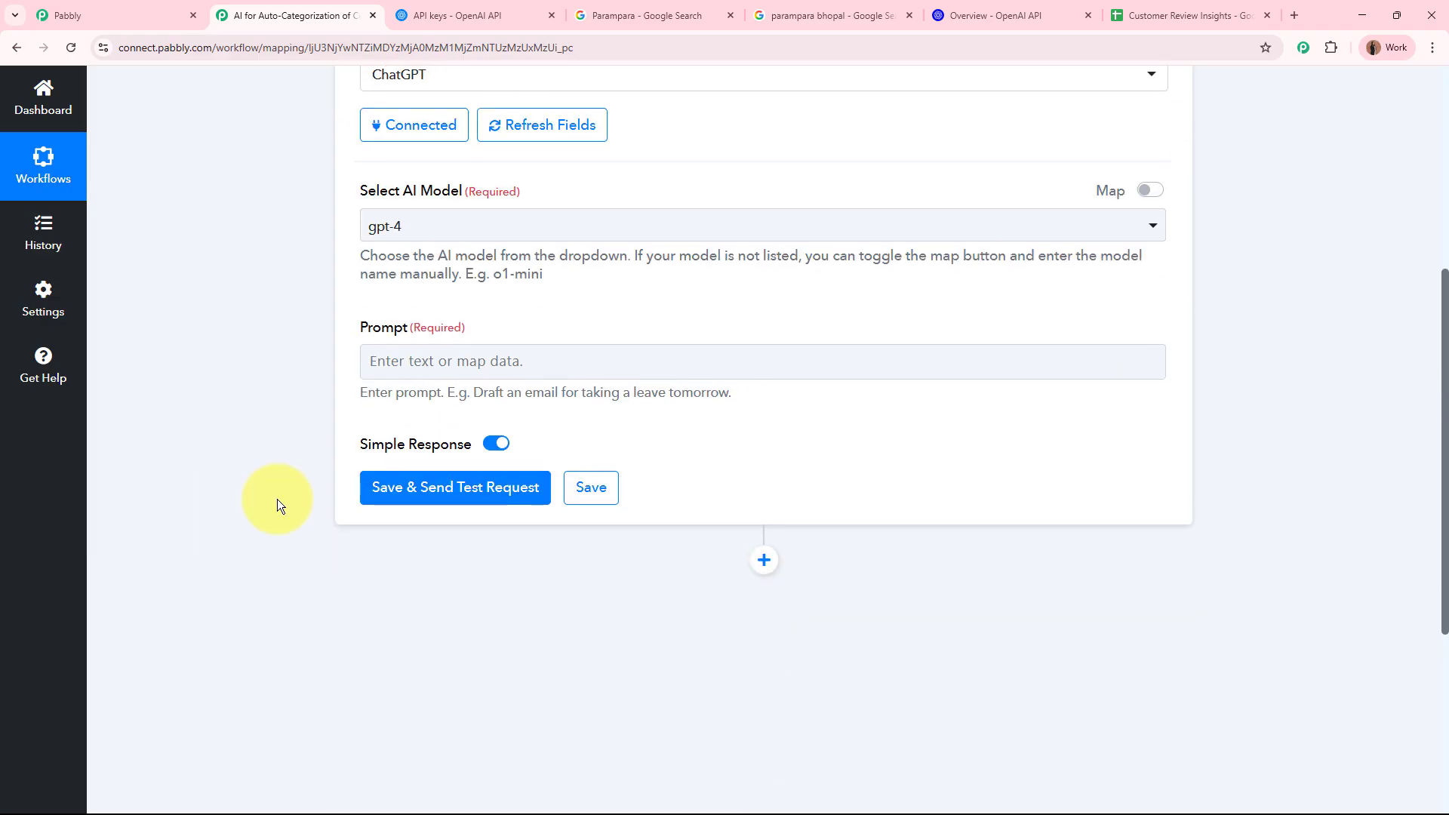
drag(398, 186, 580, 181)
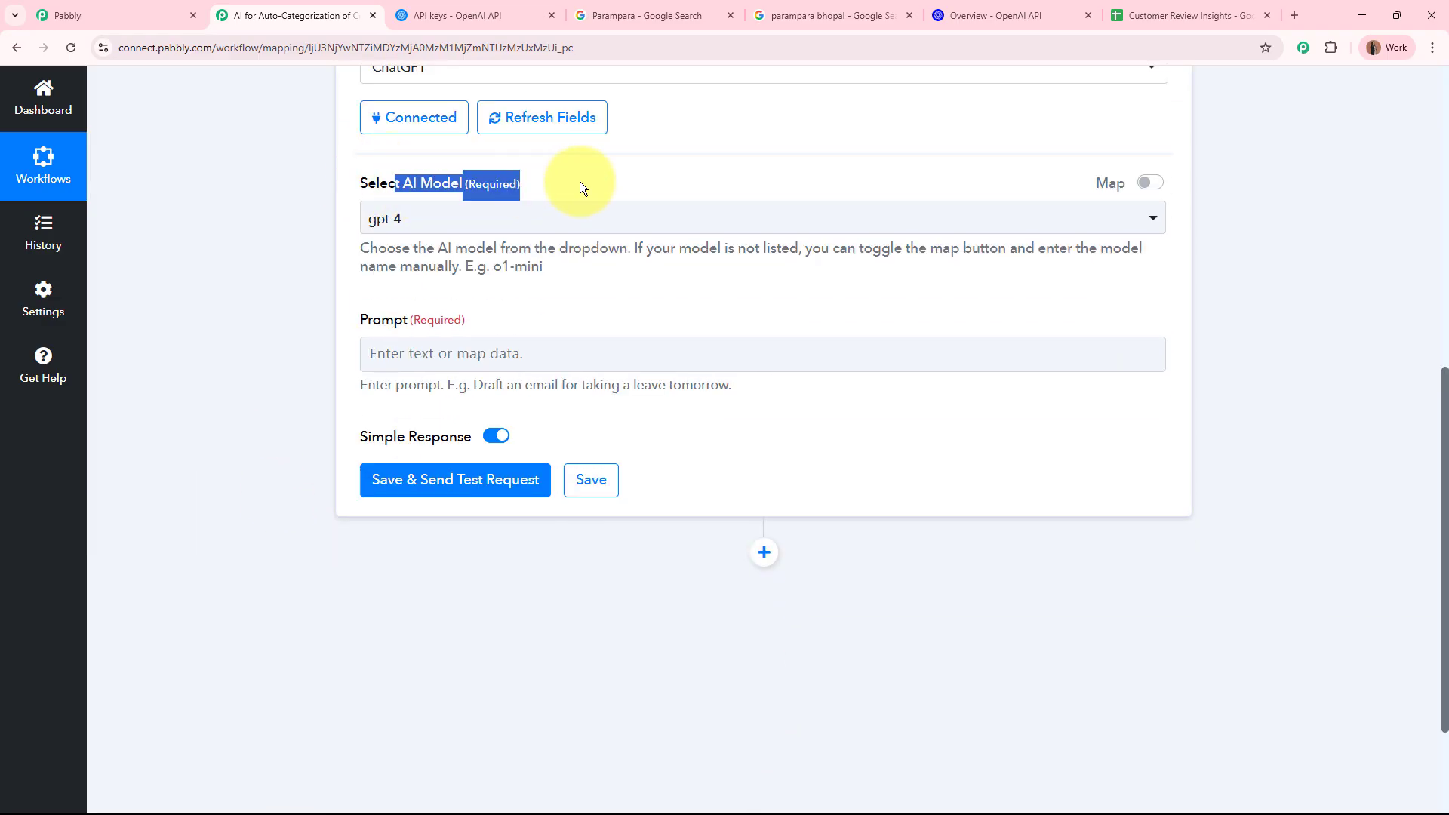
click(550, 223)
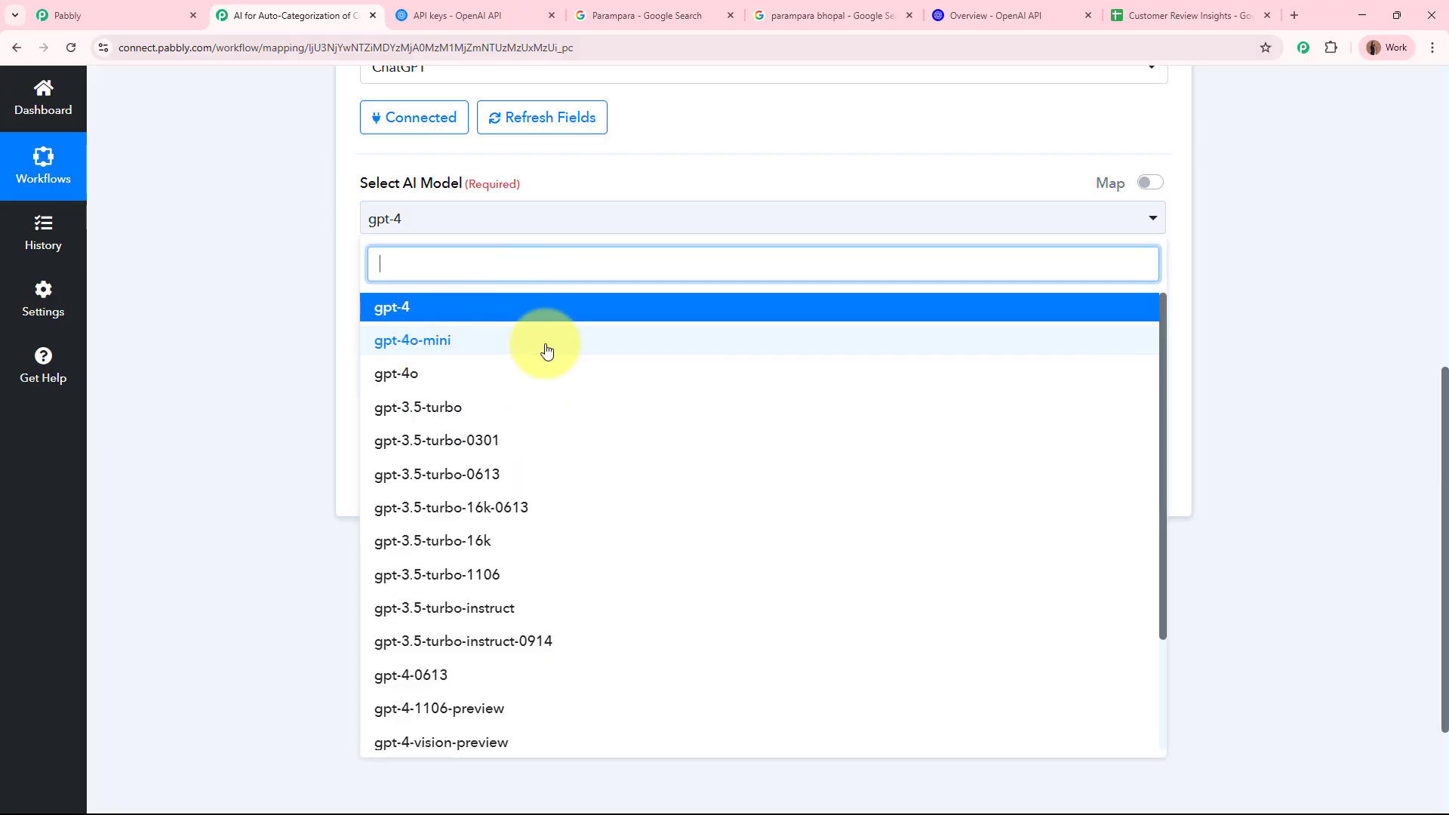
scroll(608, 453, down, 2)
scroll(621, 475, up, 2)
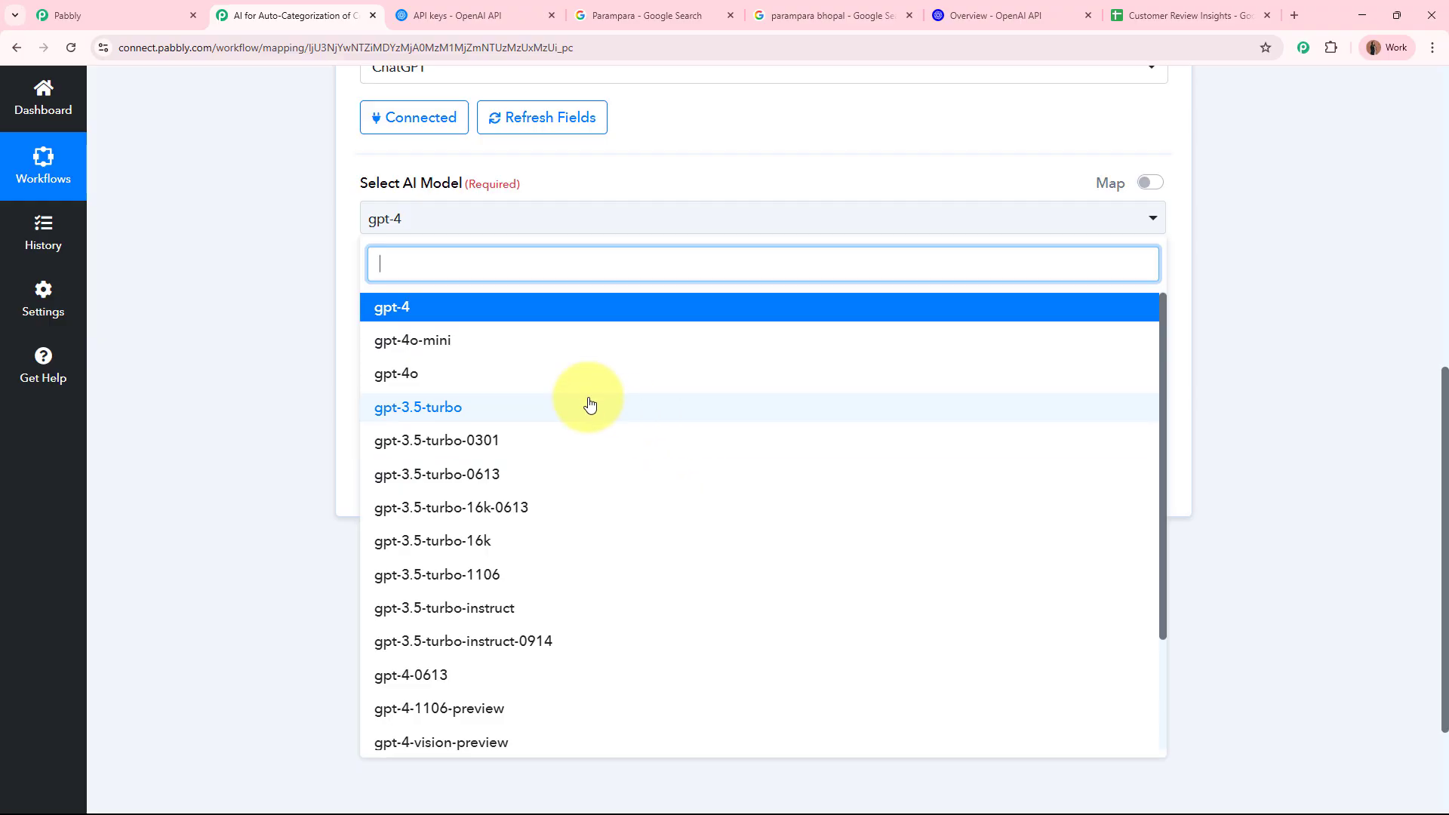
click(518, 374)
click(508, 228)
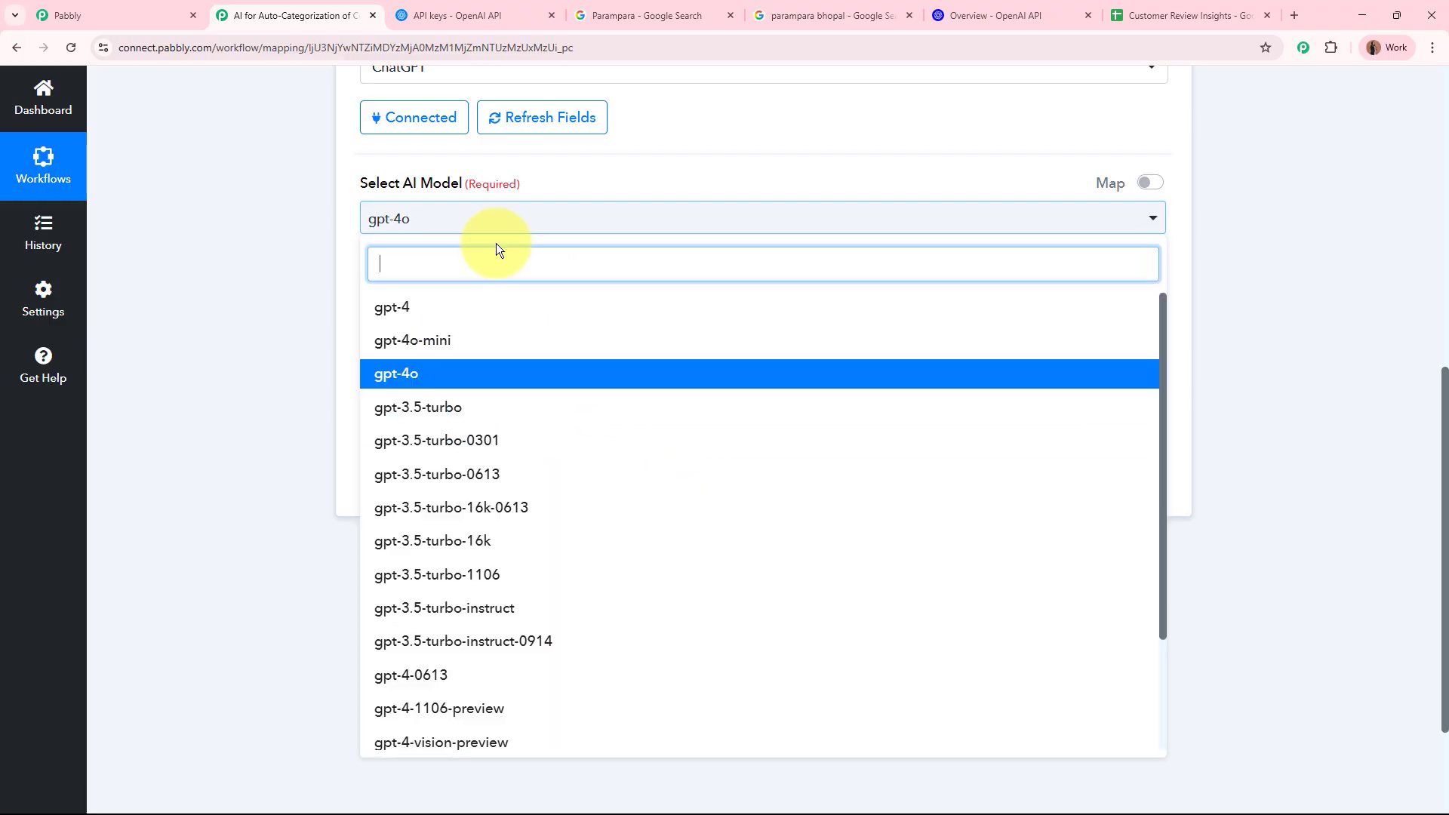
click(453, 341)
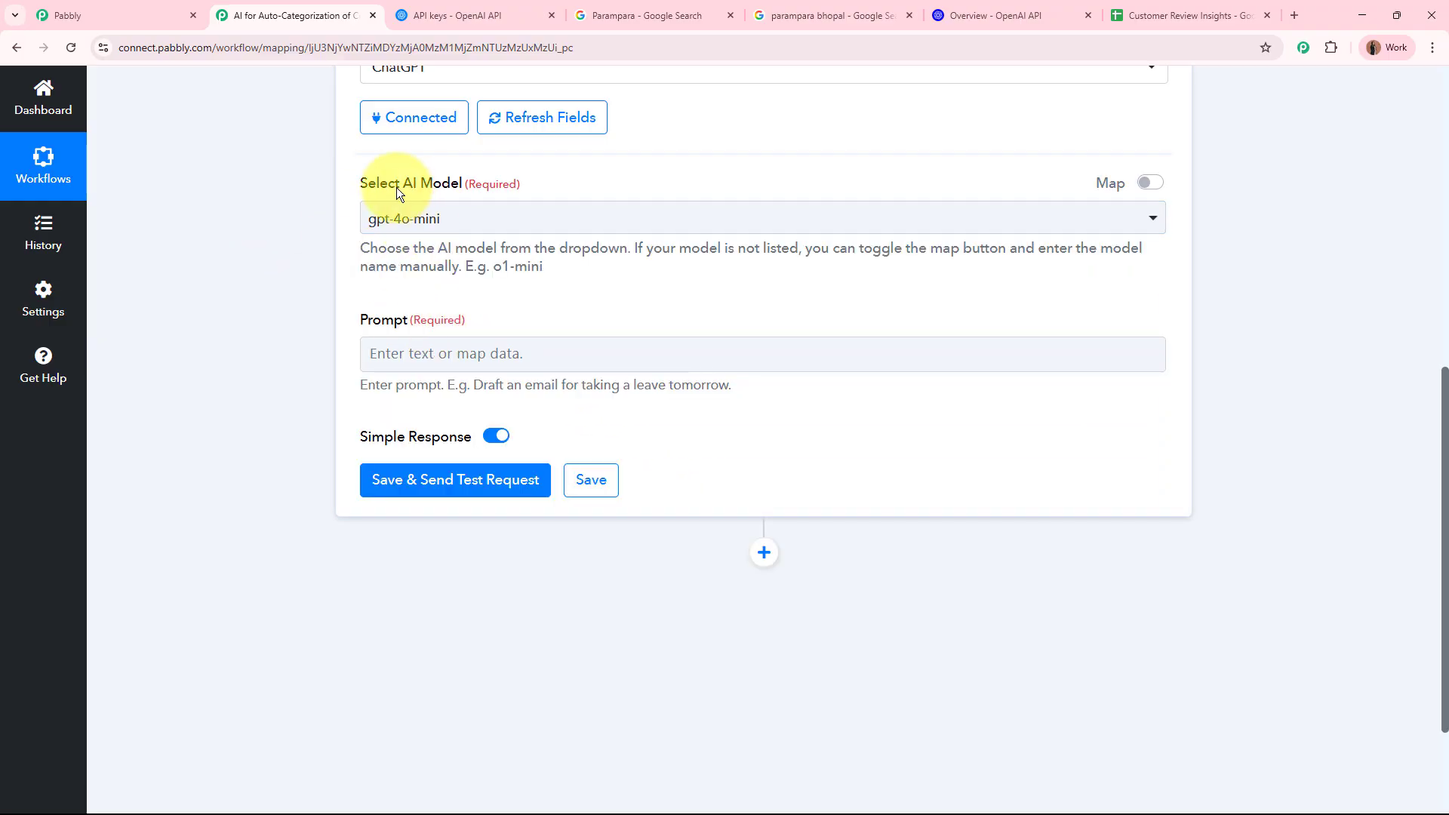
scroll(397, 187, down, 1)
drag(362, 219, 598, 220)
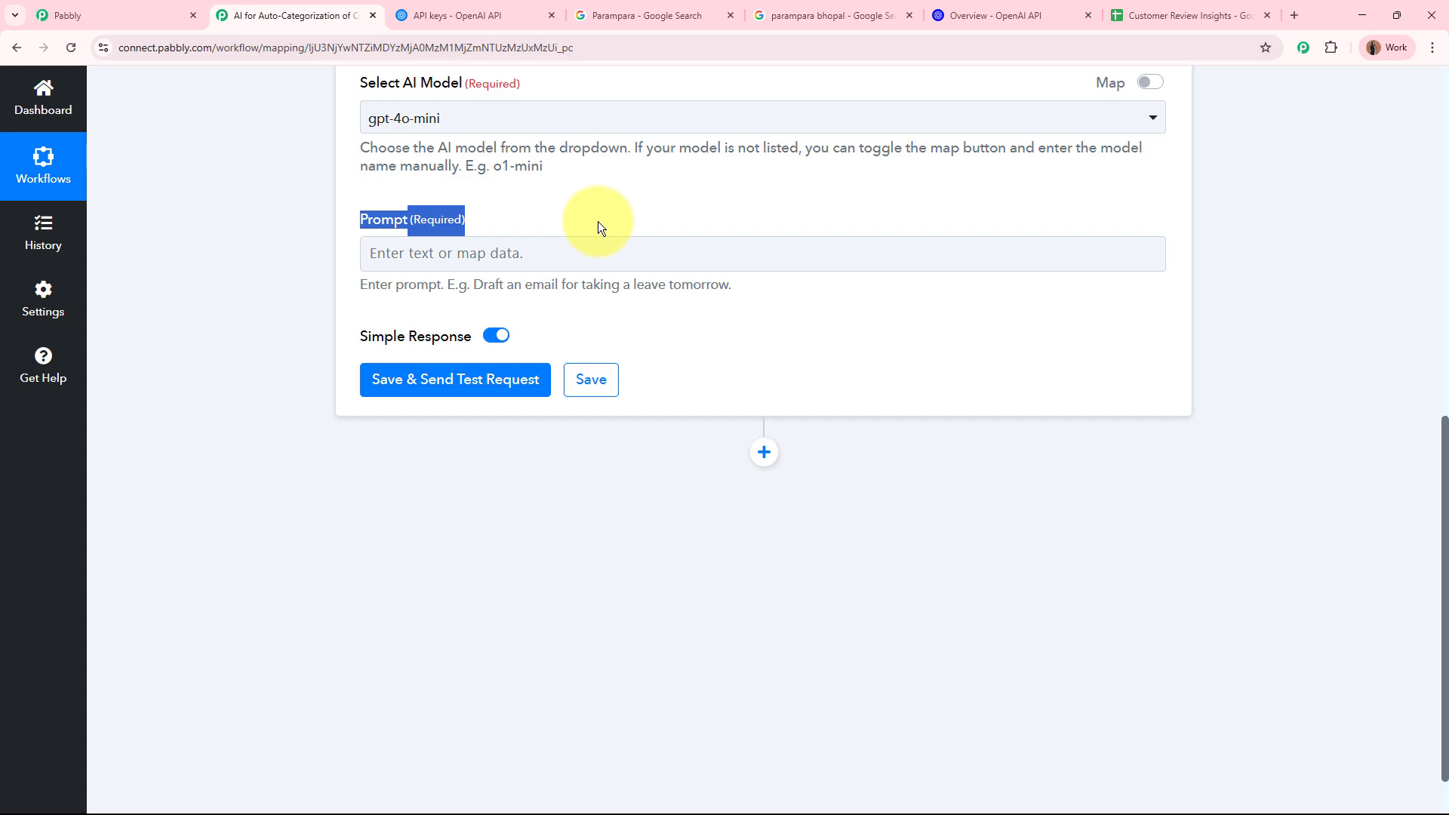
click(314, 230)
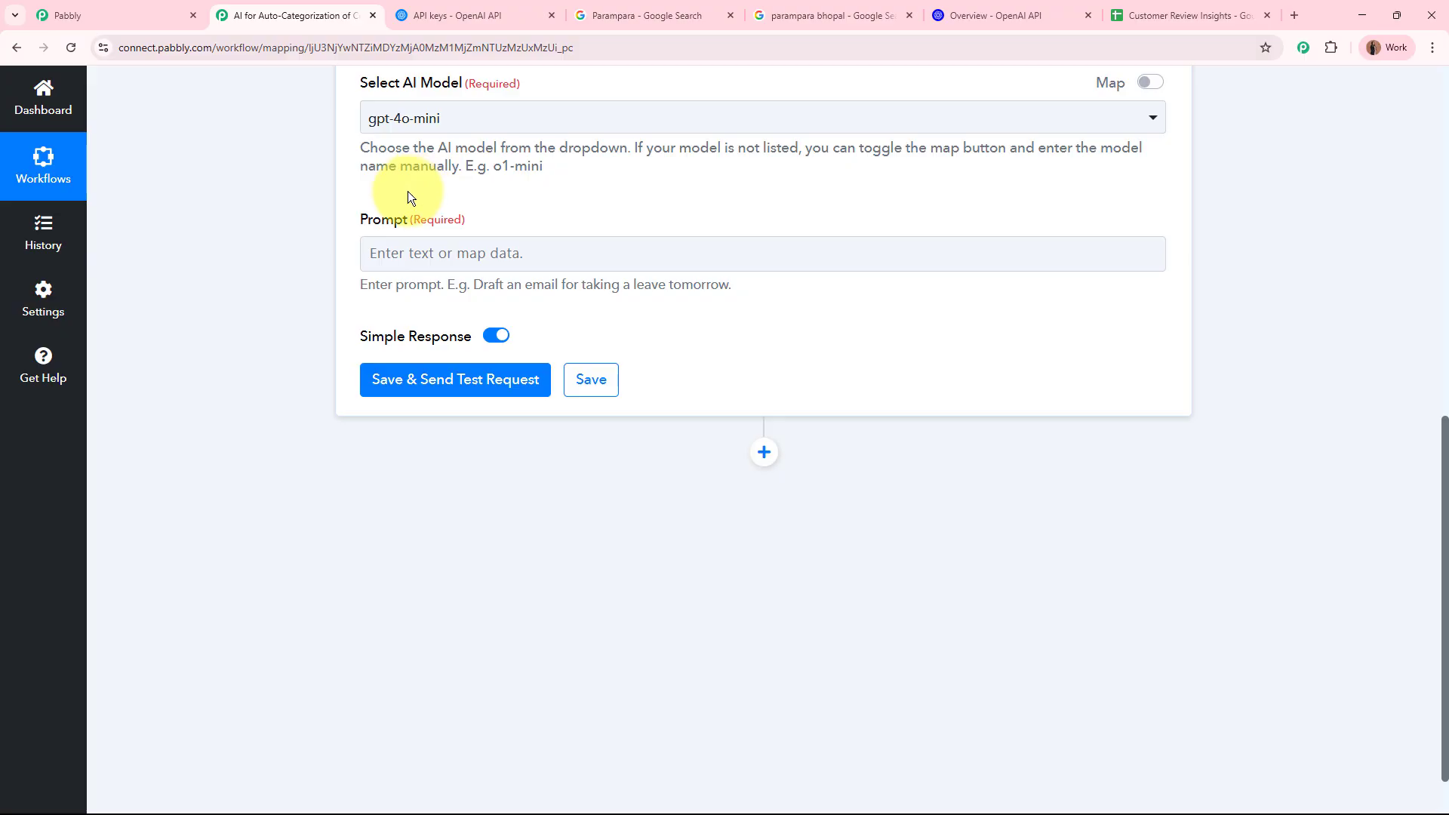
Step: Paste the review-analyst prompt into the ChatGPT action, listing categories from Product Quality to Overall Experience, and review its instructions
click(405, 253)
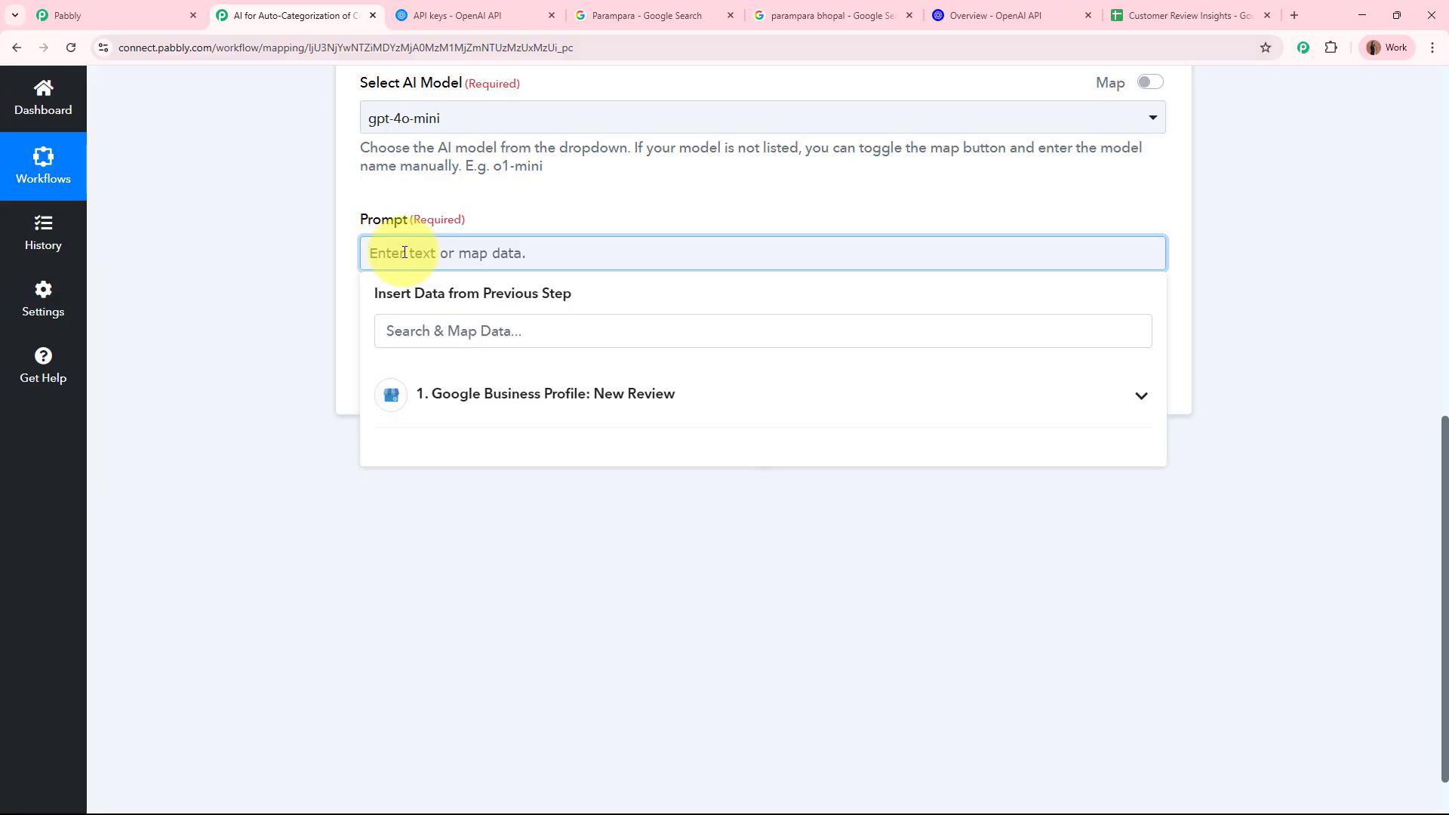
key(ctrl+v)
scroll(727, 395, up, 5)
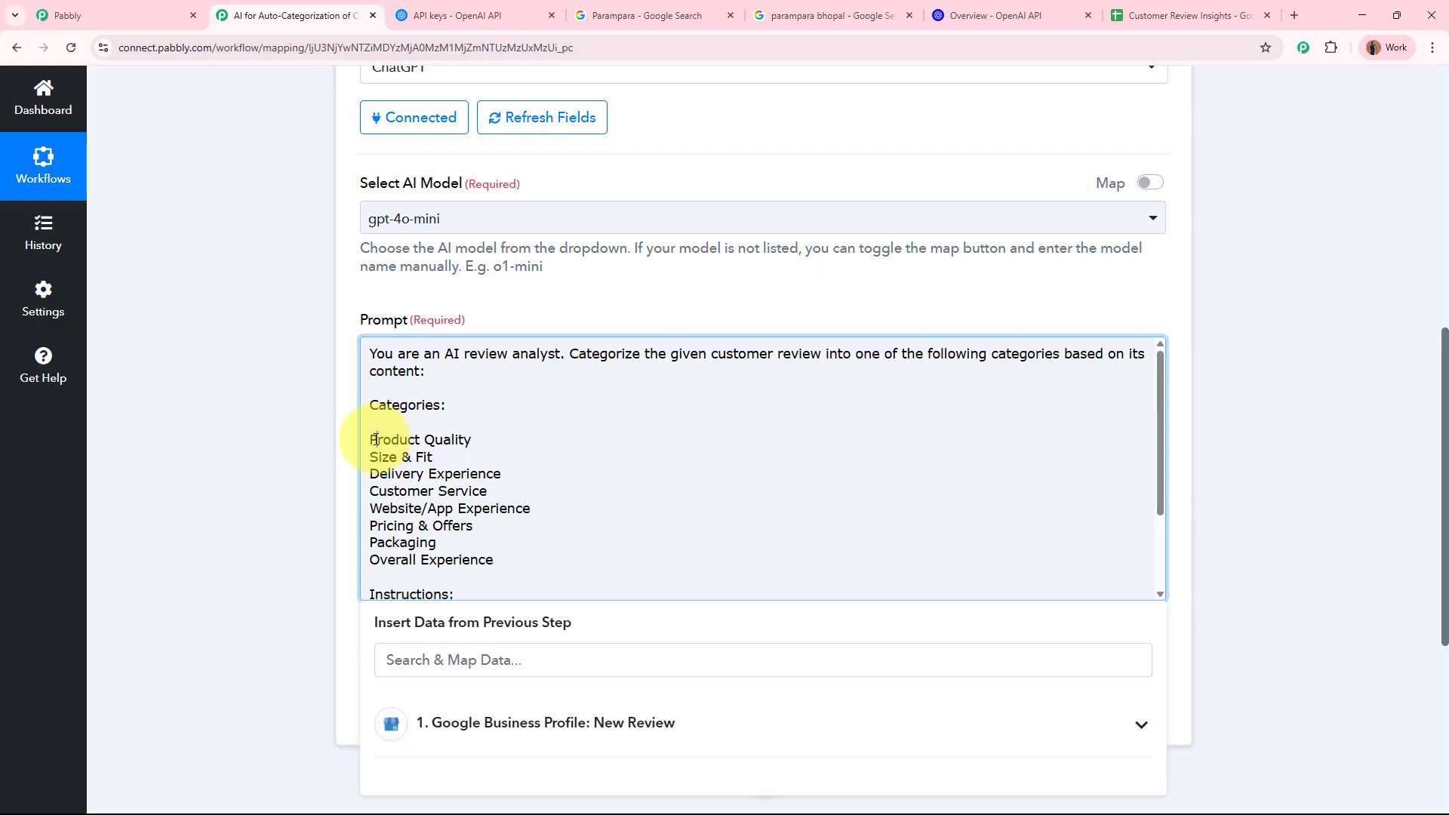
drag(376, 439, 444, 560)
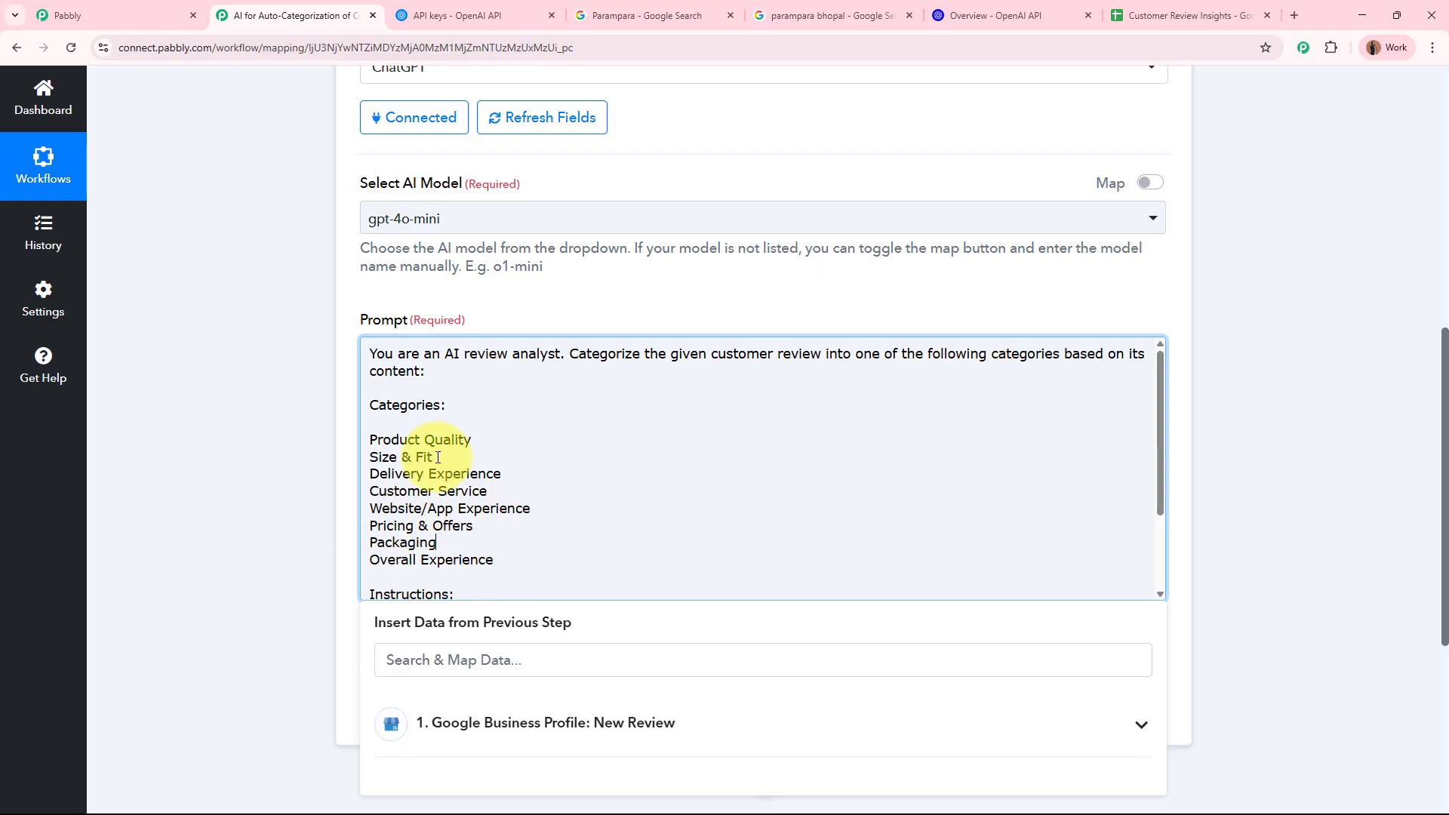
scroll(563, 477, down, 2)
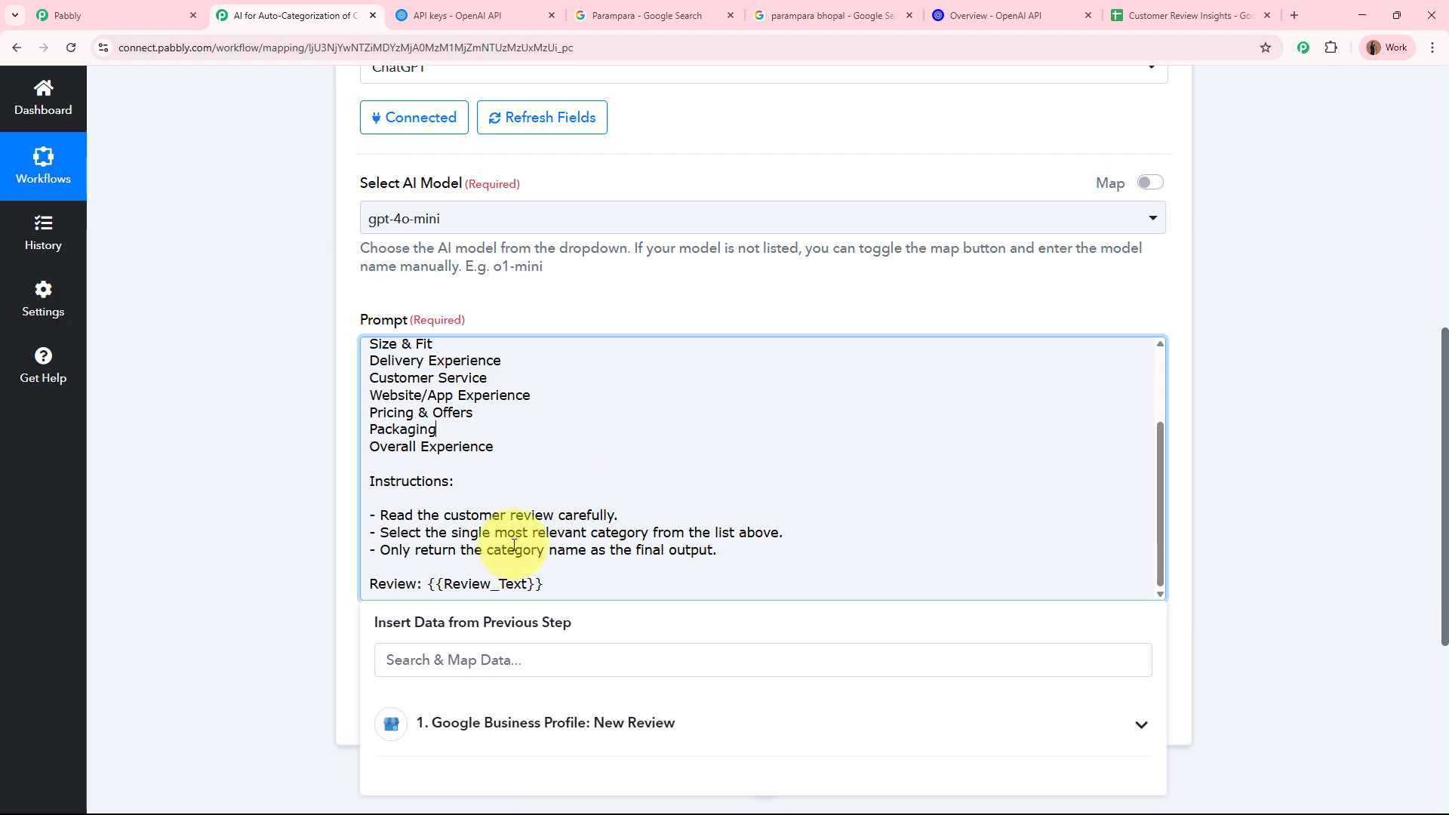
drag(392, 517, 567, 513)
drag(398, 532, 736, 533)
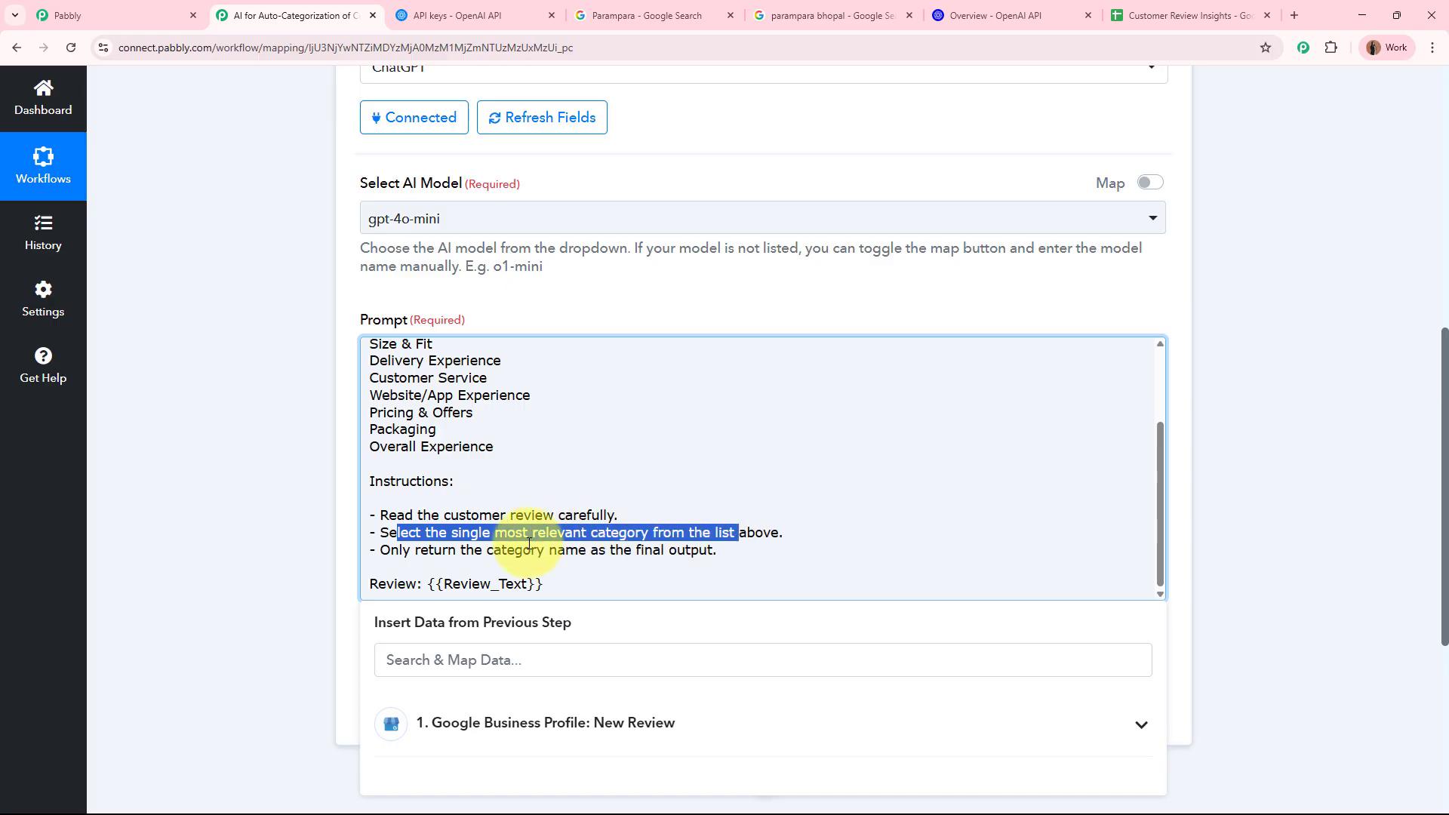
drag(399, 551, 646, 551)
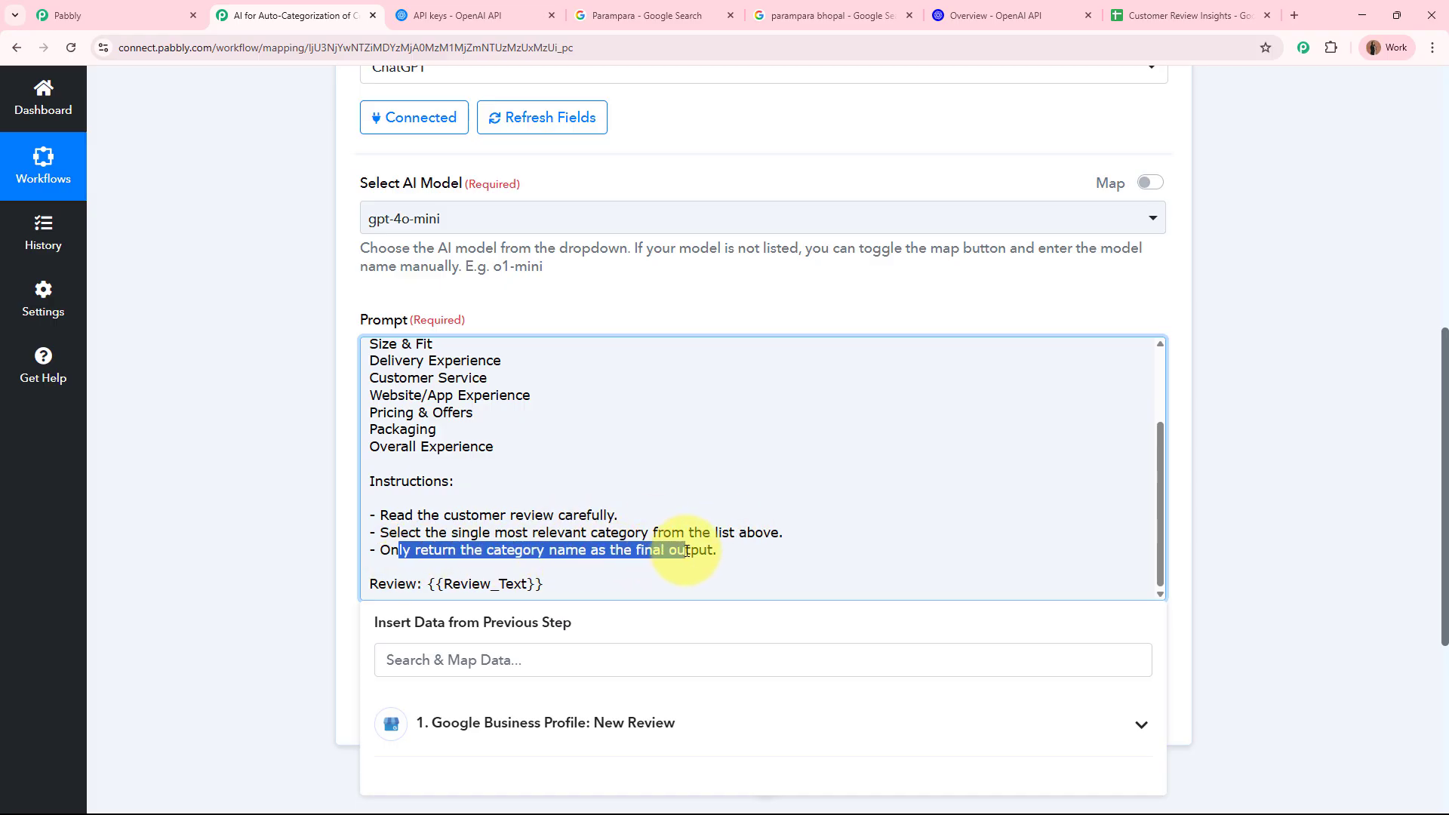
Step: Replace the {{Review_Text}} placeholder in the prompt with the mapped Comment value from the Google Business Profile New Review trigger
click(427, 585)
drag(427, 585, 543, 585)
scroll(246, 468, down, 4)
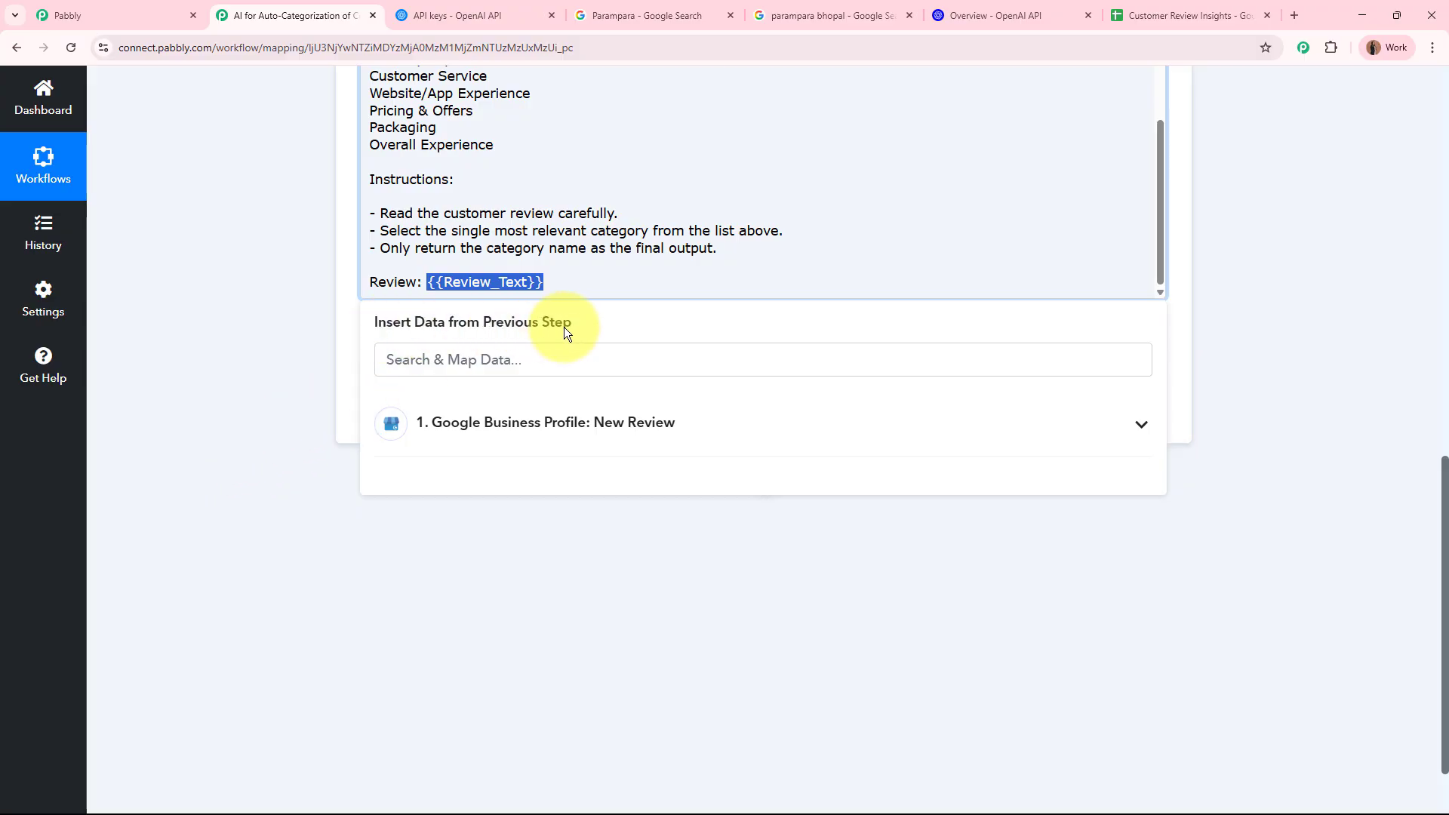
scroll(564, 328, up, 10)
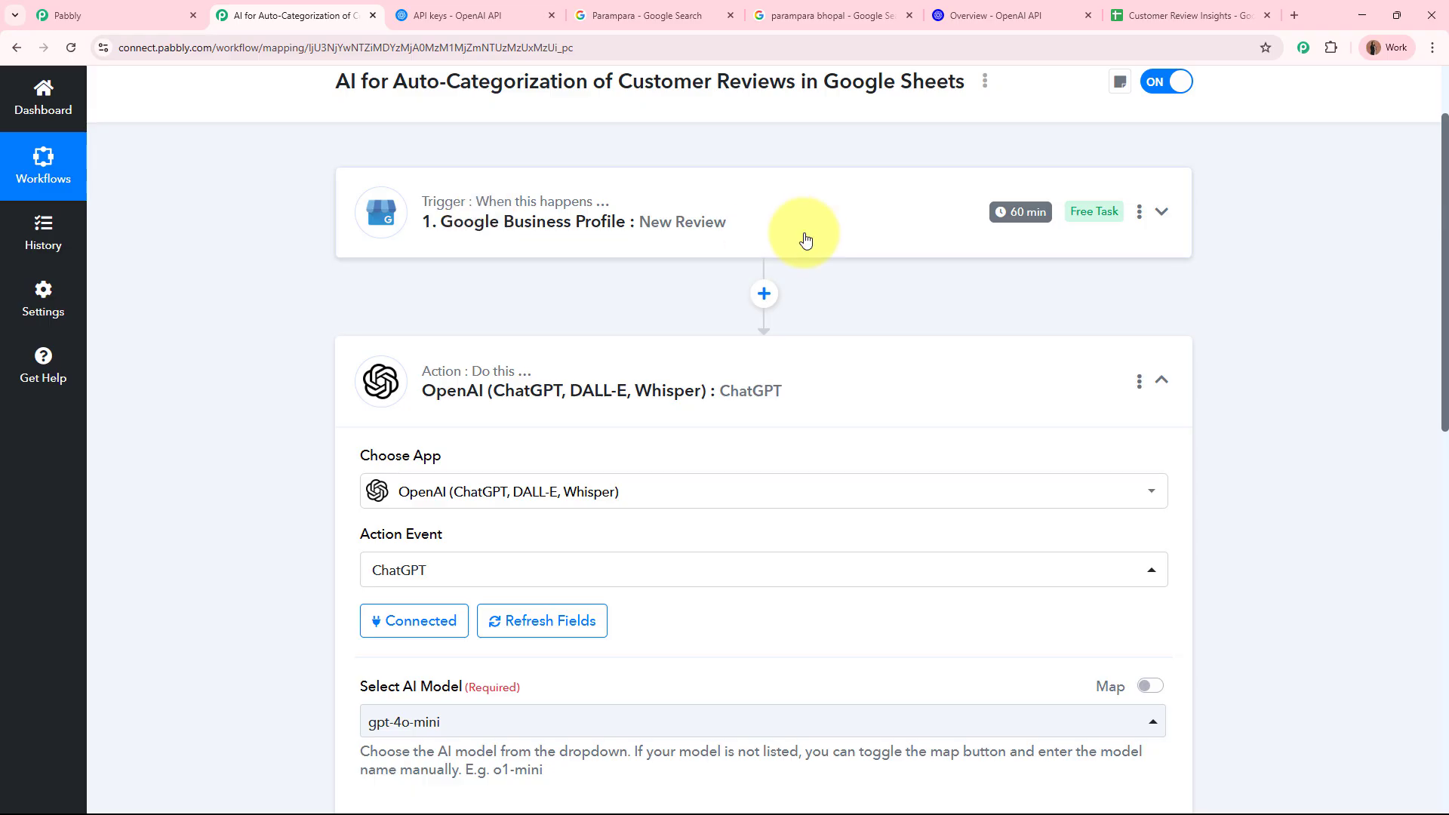
scroll(806, 234, down, 10)
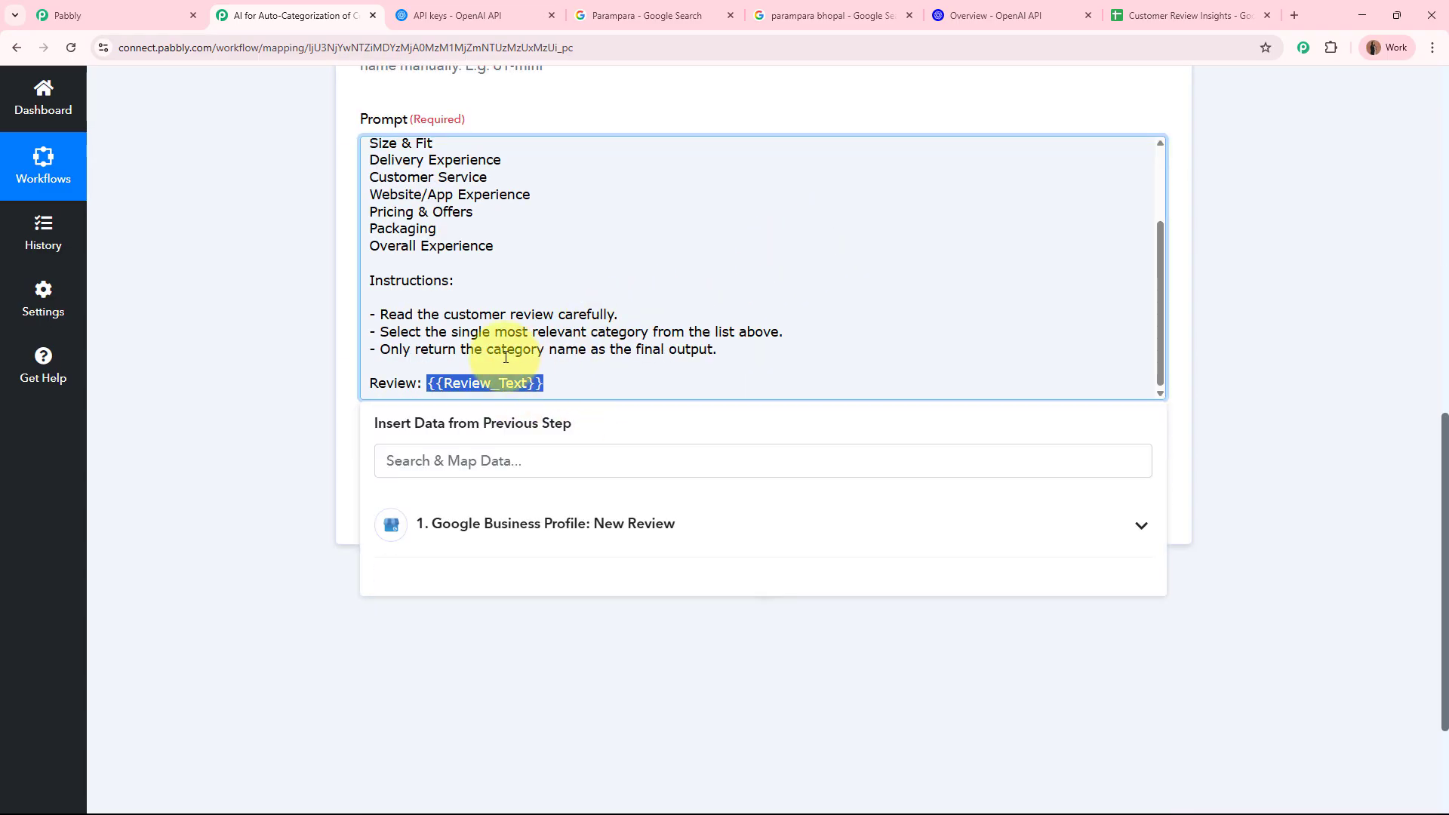
scroll(559, 517, down, 3)
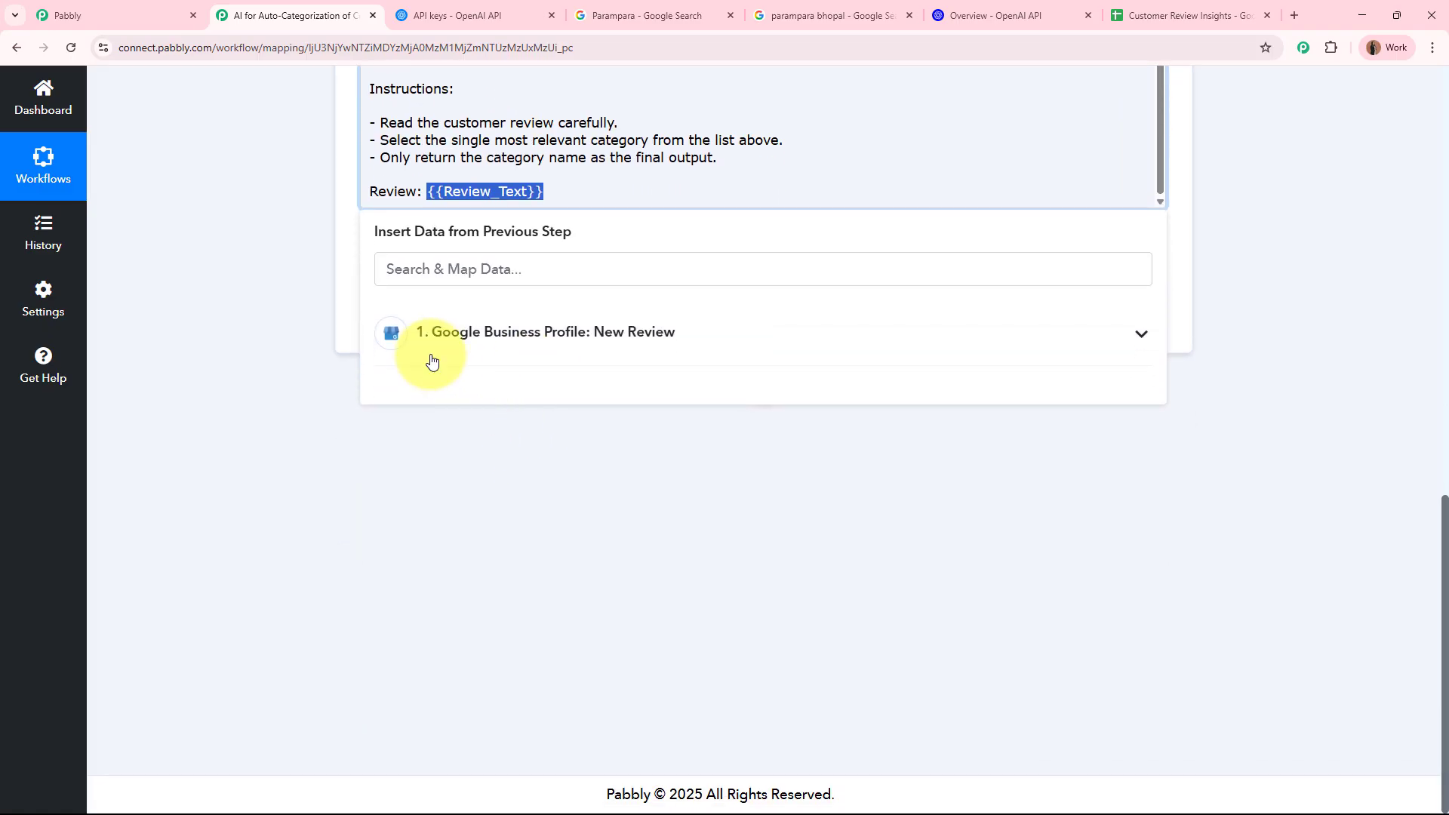
click(686, 355)
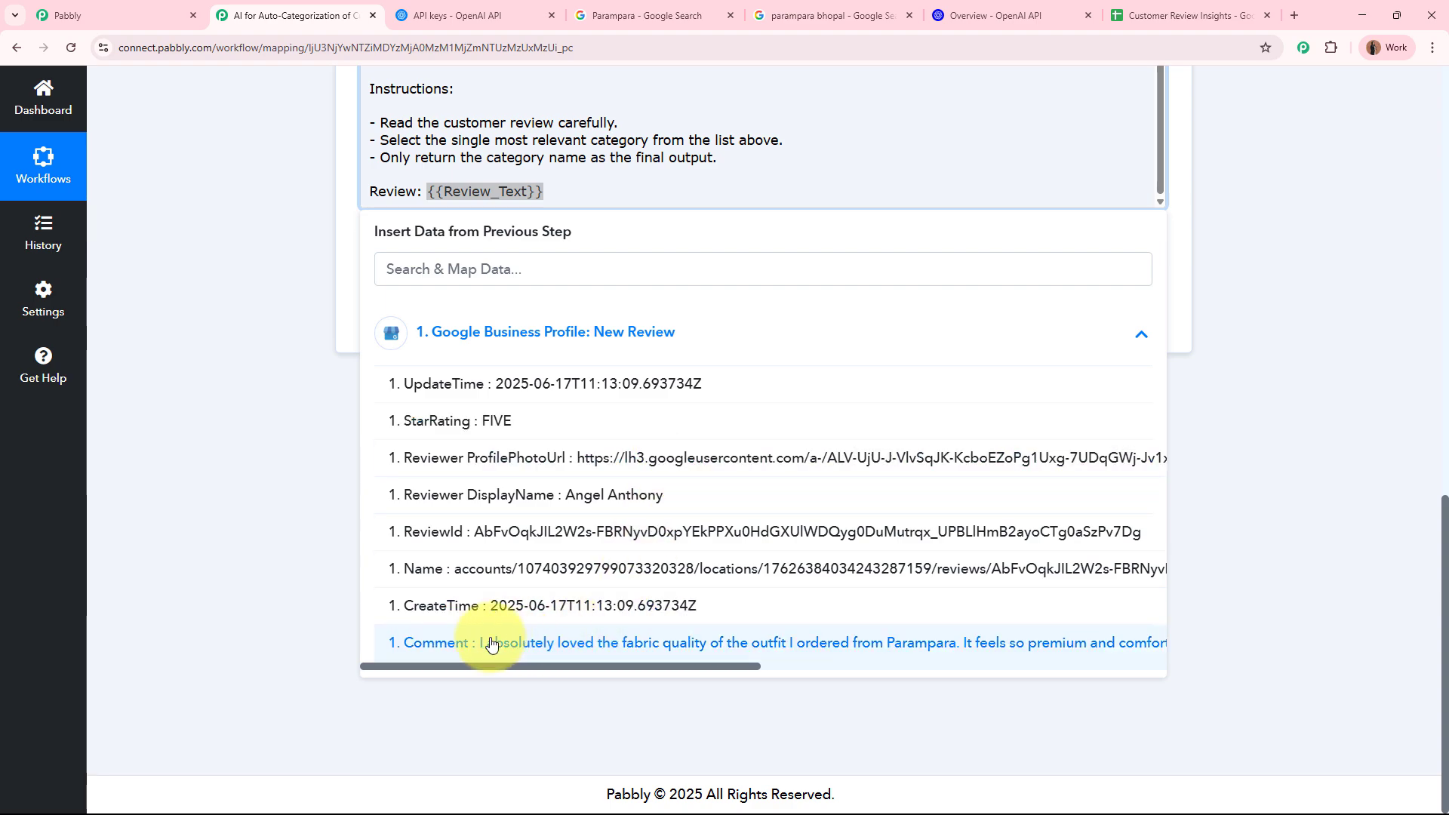
click(765, 651)
click(224, 368)
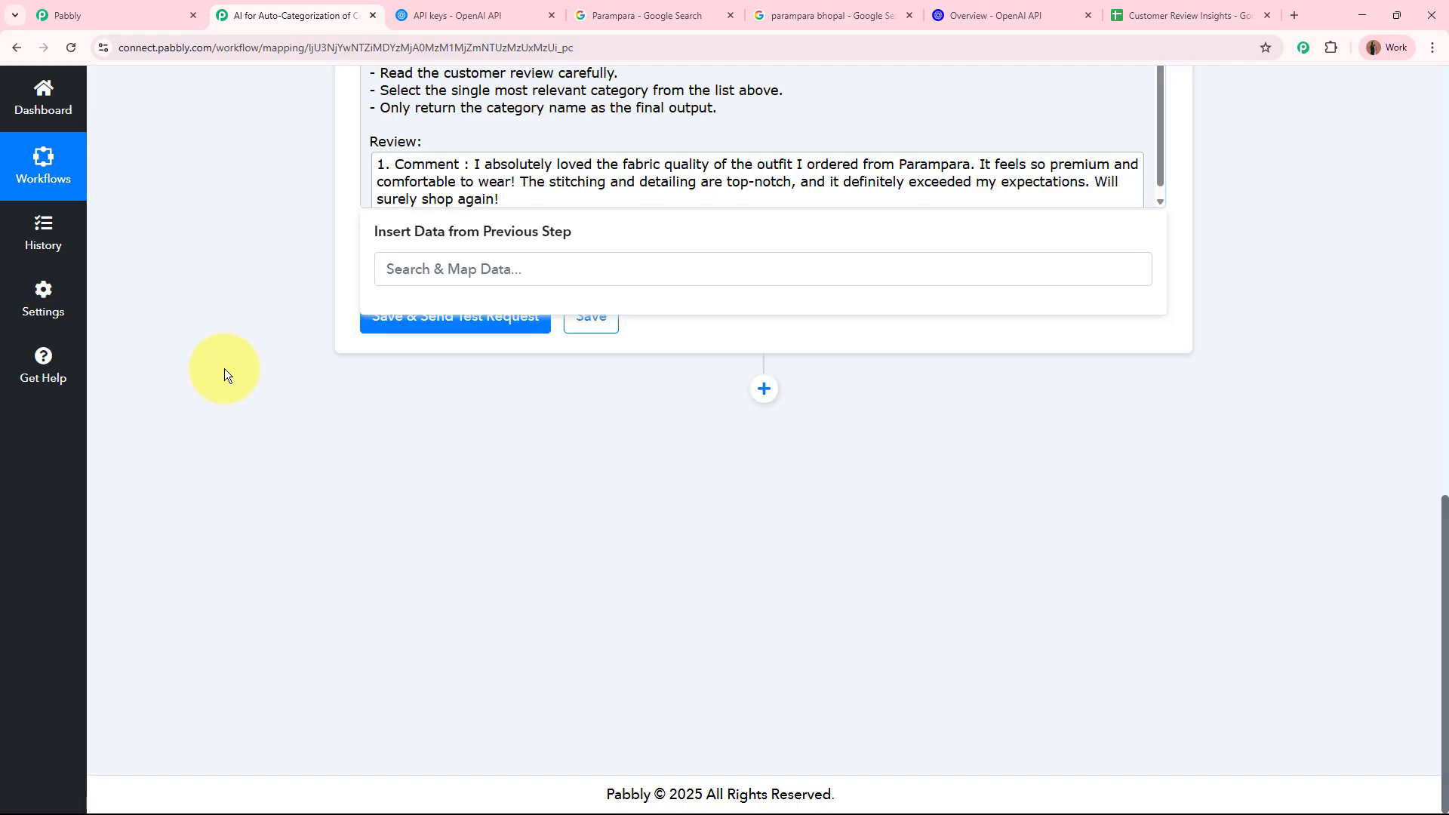
Step: Check the completed prompt, save the ChatGPT action and send a test request
scroll(225, 369, up, 5)
scroll(644, 515, down, 1)
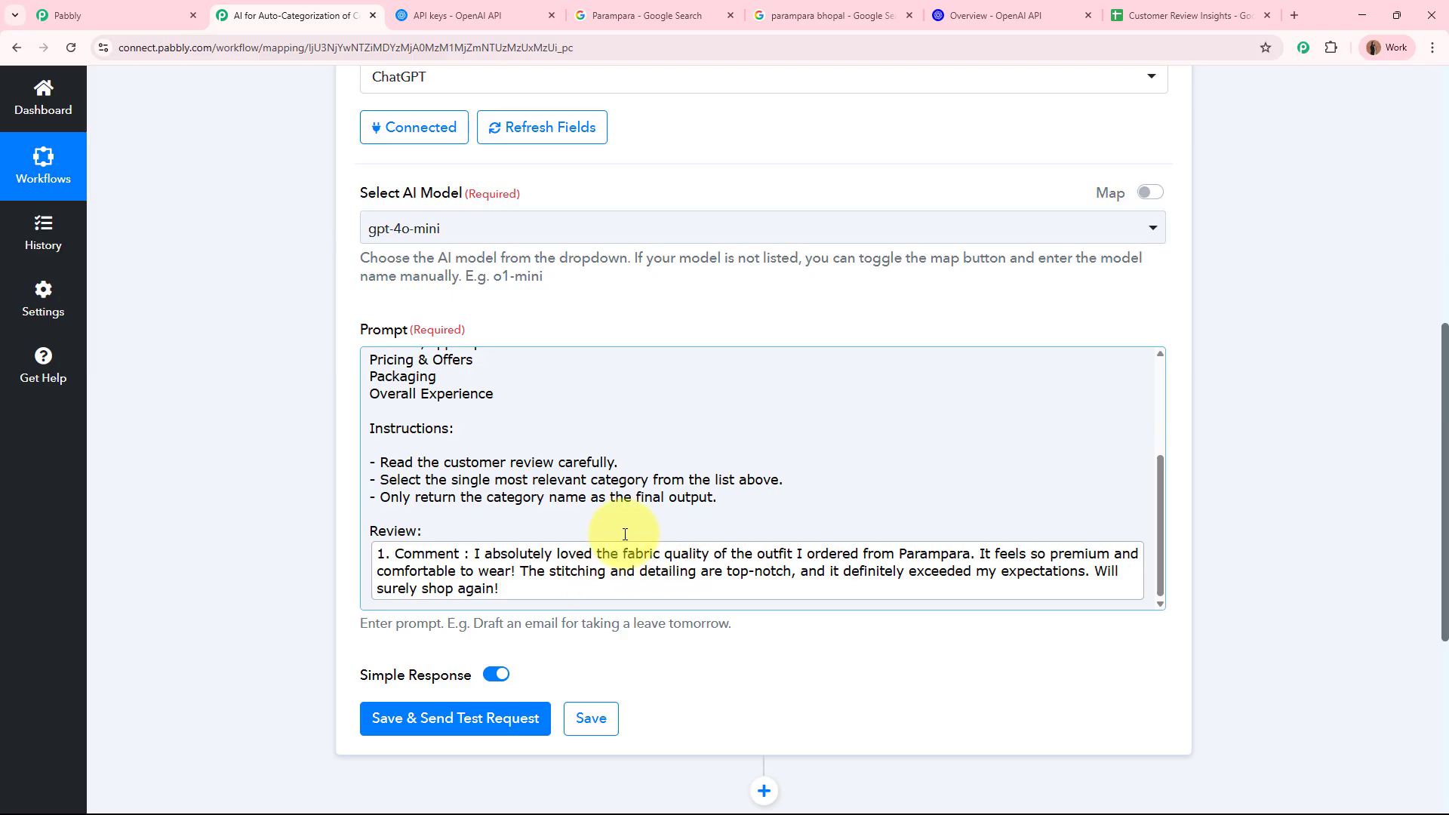
scroll(625, 535, up, 5)
scroll(278, 483, up, 8)
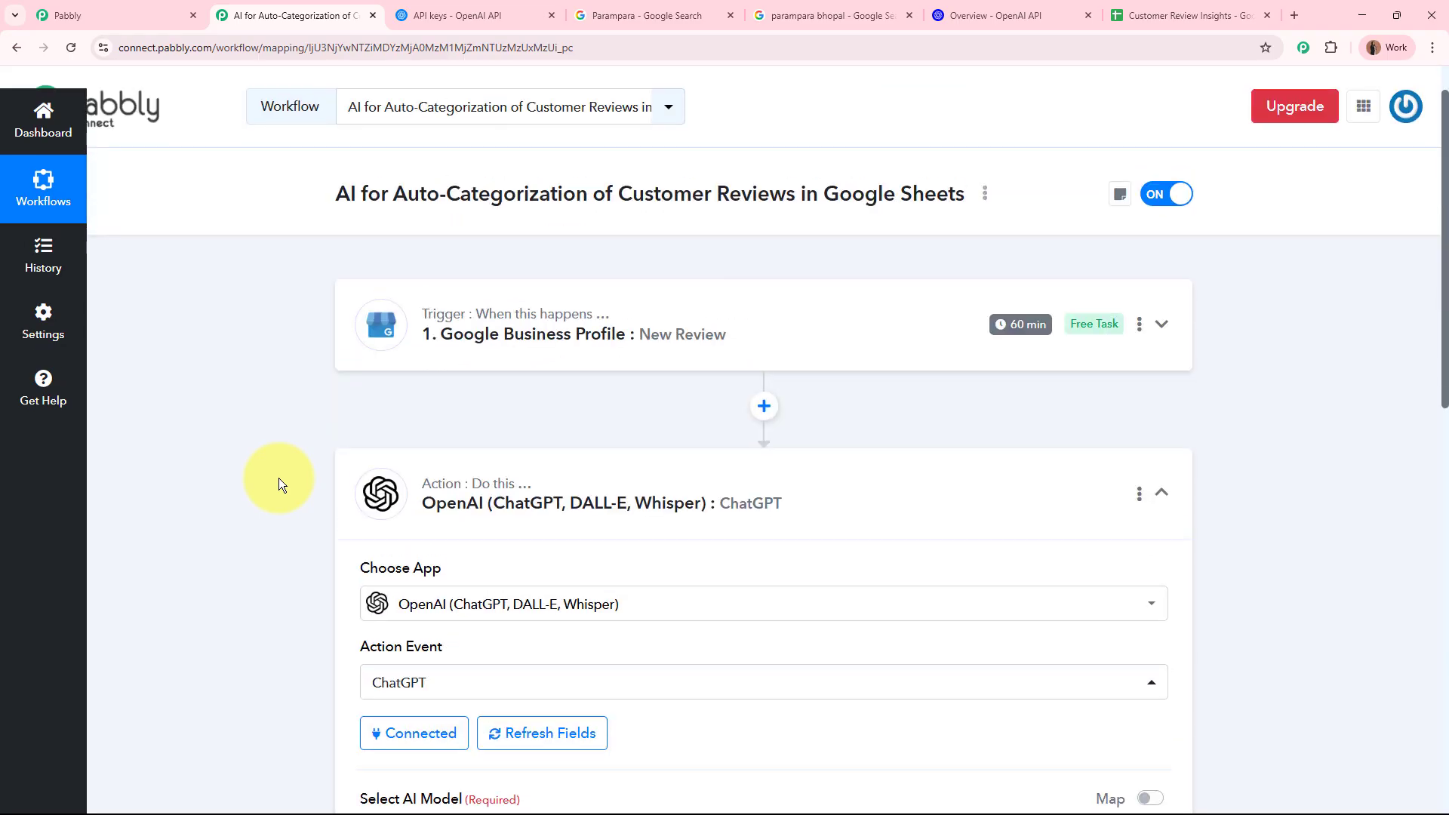
scroll(705, 363, down, 9)
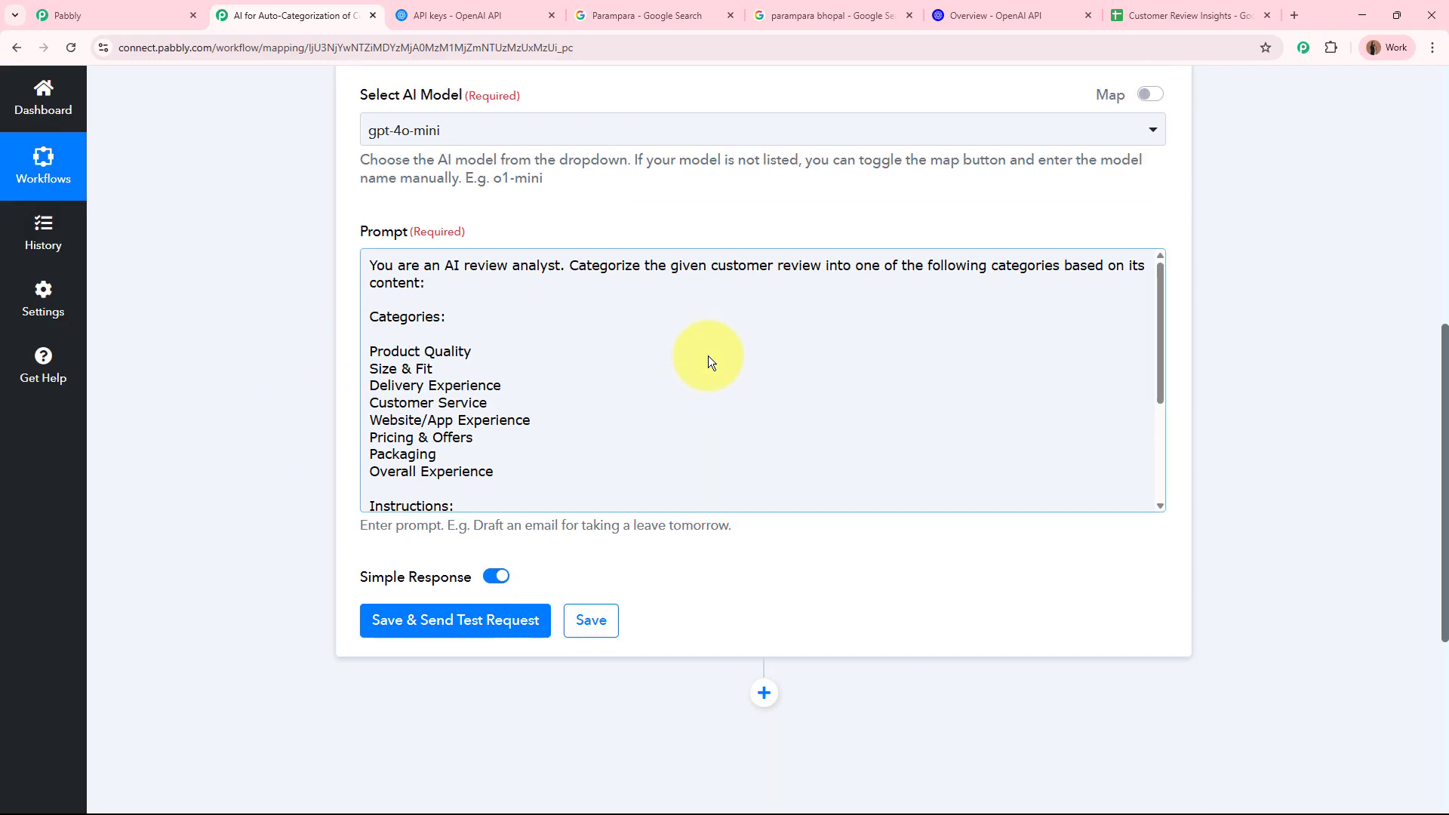
scroll(708, 356, down, 4)
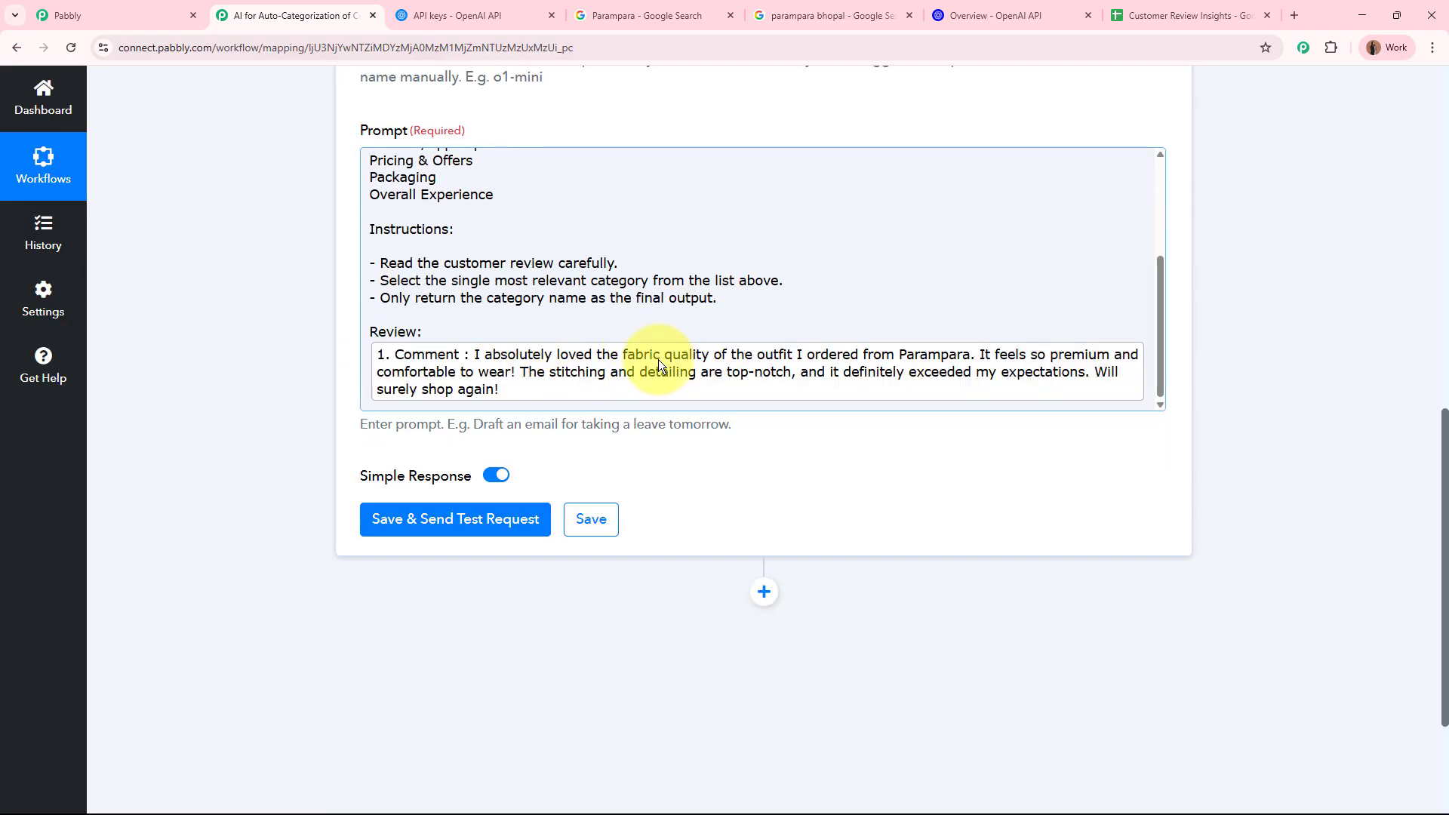
click(494, 517)
Step: Examine the Message Content field in the ChatGPT response and compare it with the review mapped in the prompt
scroll(317, 460, down, 3)
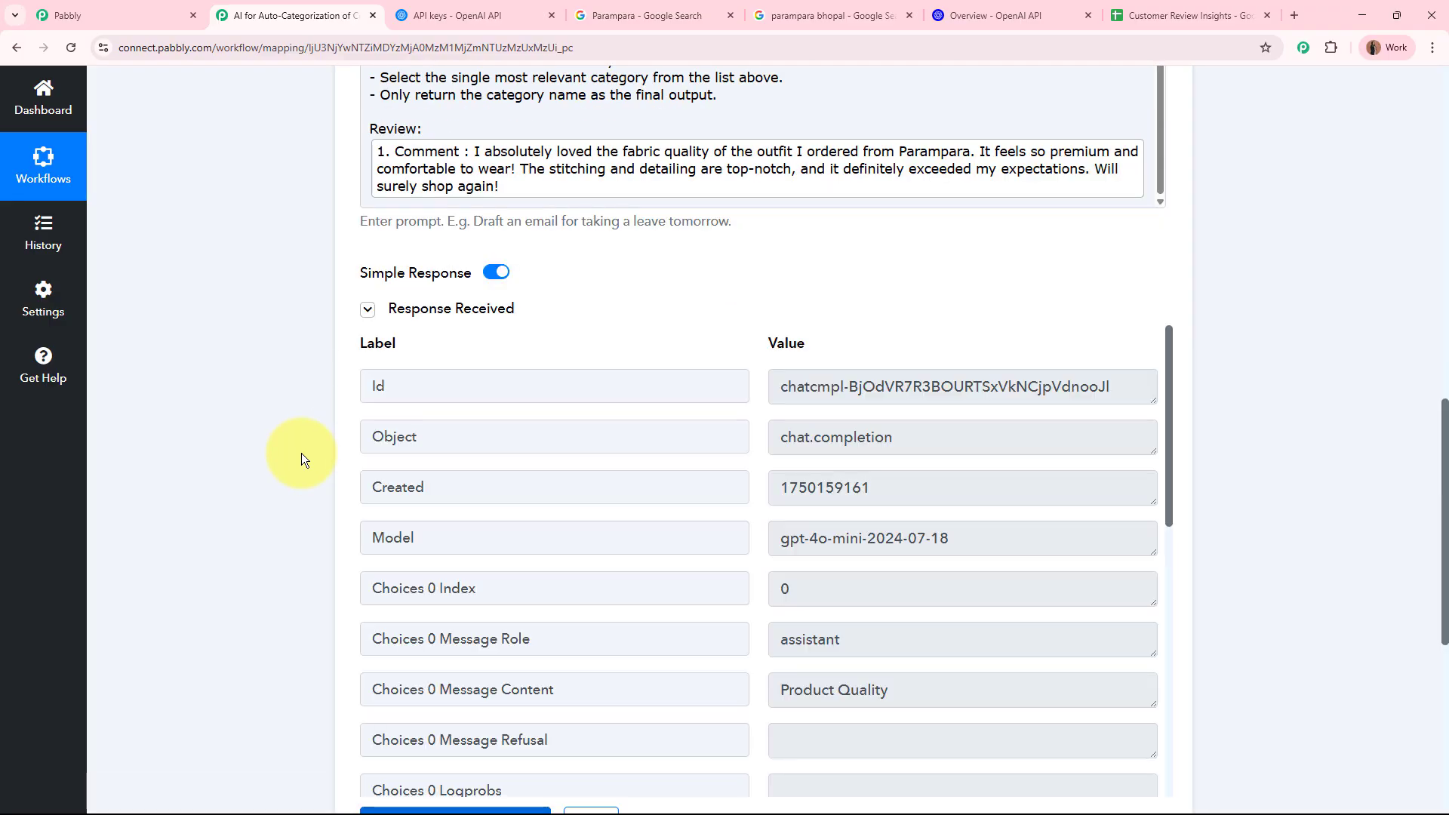
scroll(302, 453, down, 1)
scroll(873, 448, down, 2)
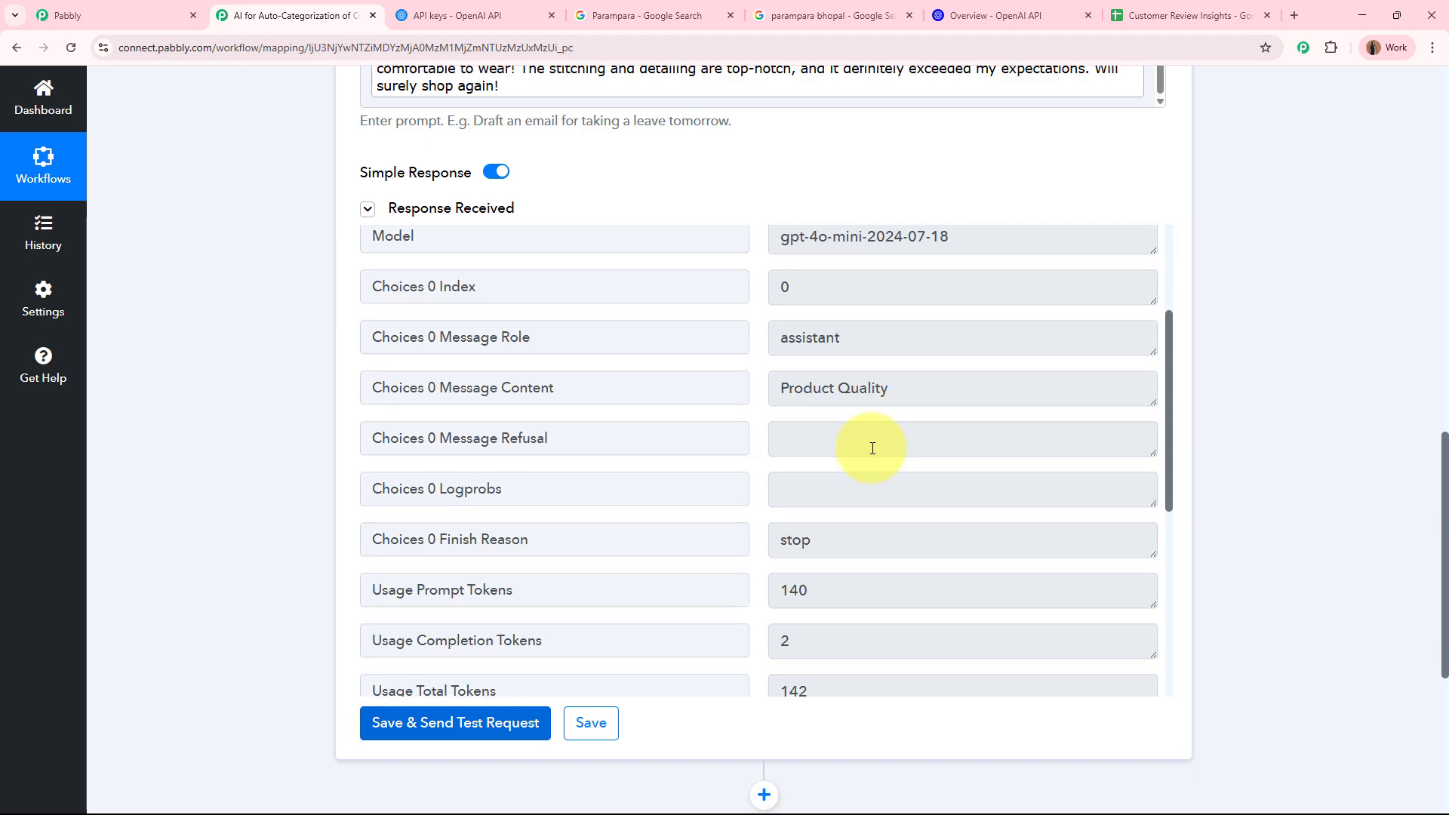
drag(446, 389, 556, 388)
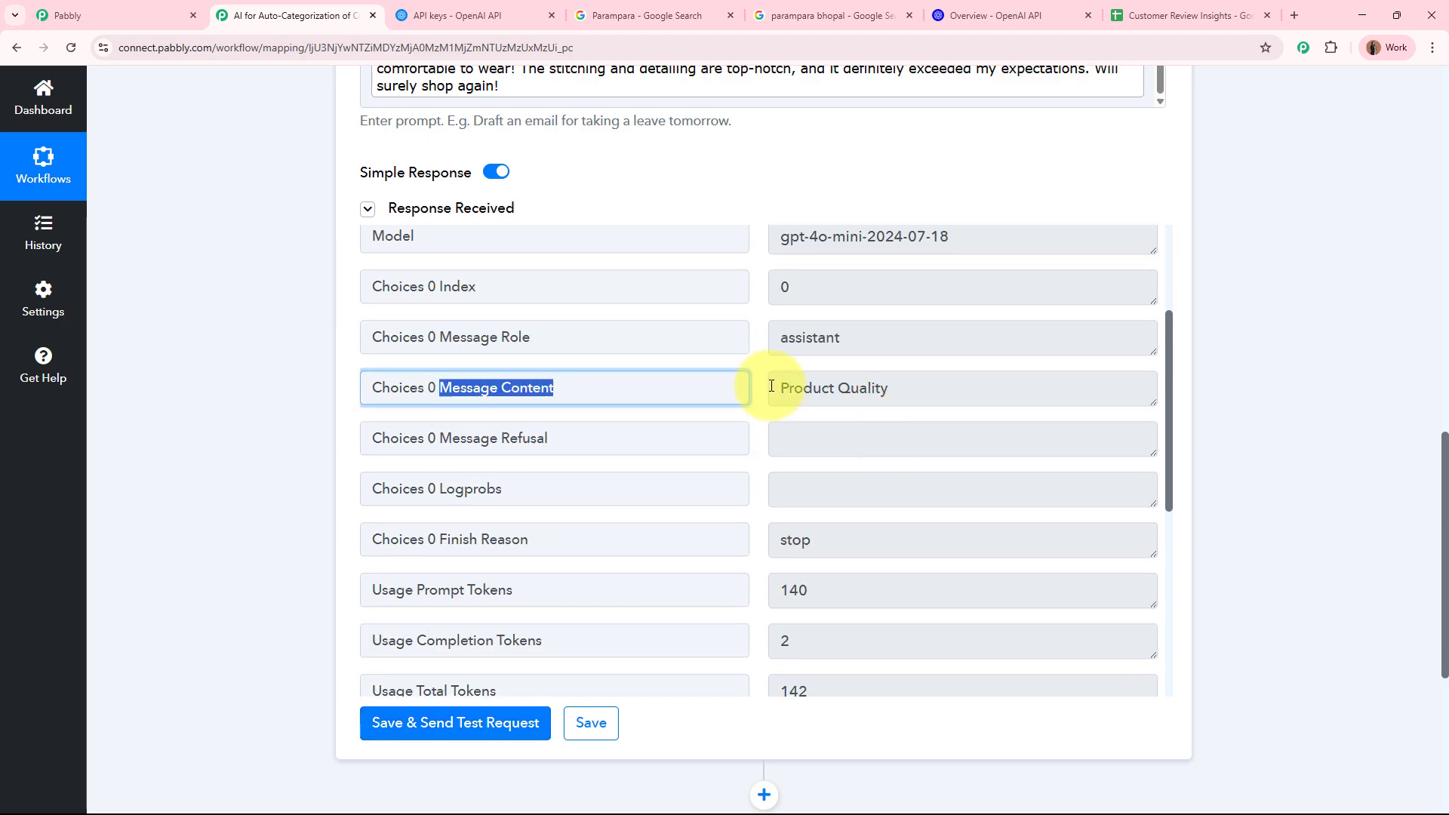
drag(783, 389, 915, 389)
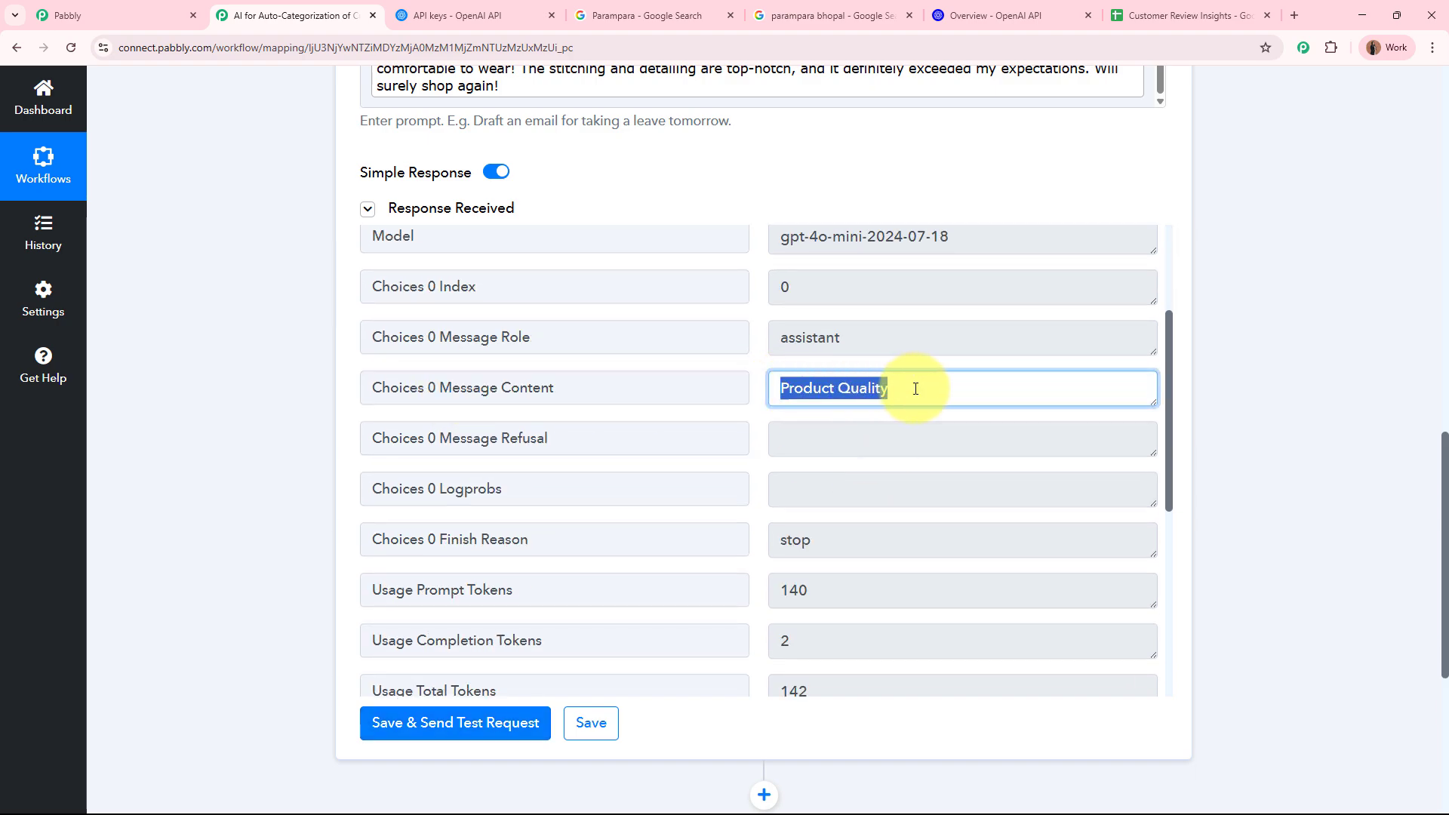
scroll(911, 384, up, 3)
scroll(800, 207, up, 2)
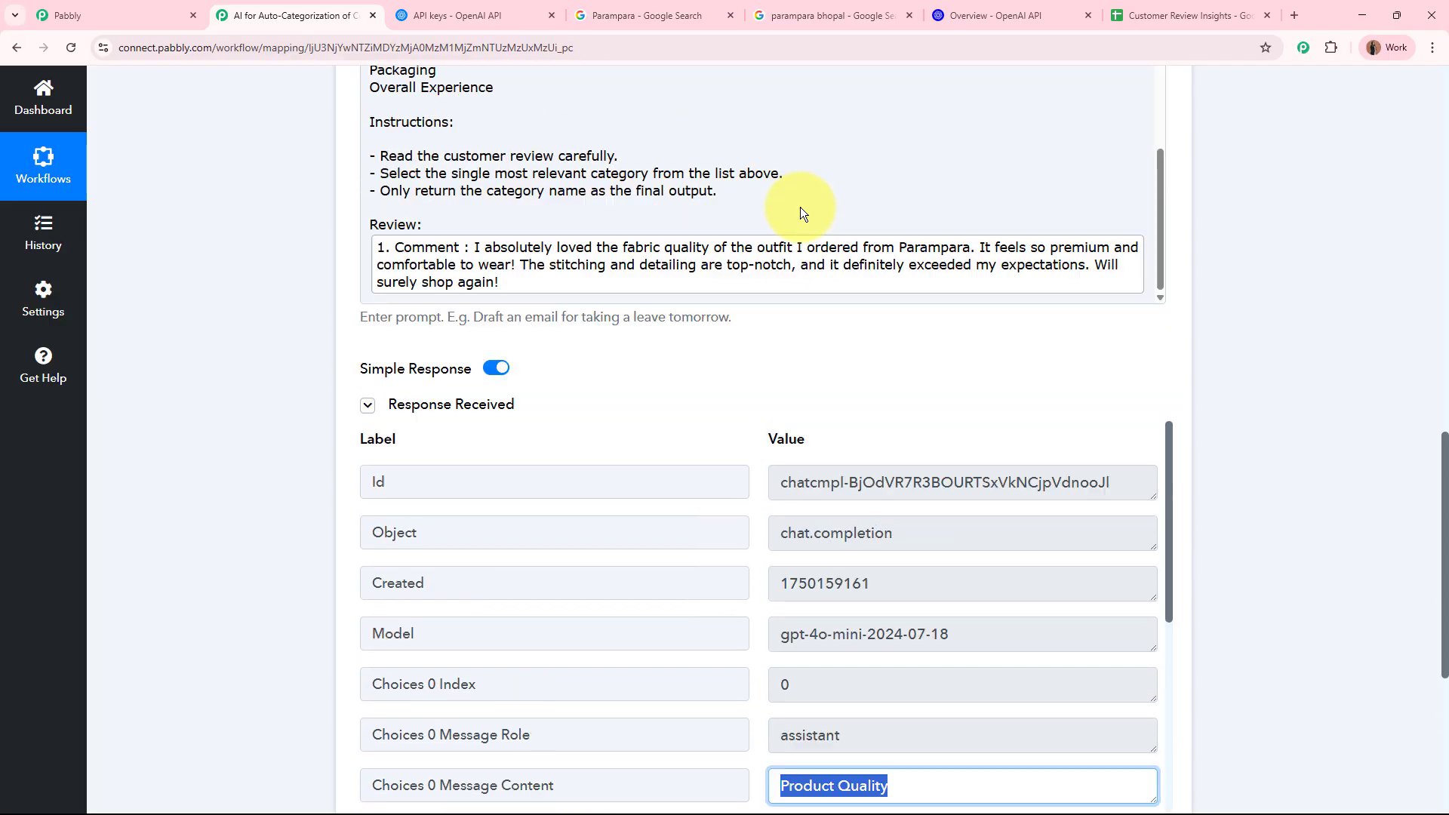
scroll(785, 393, down, 4)
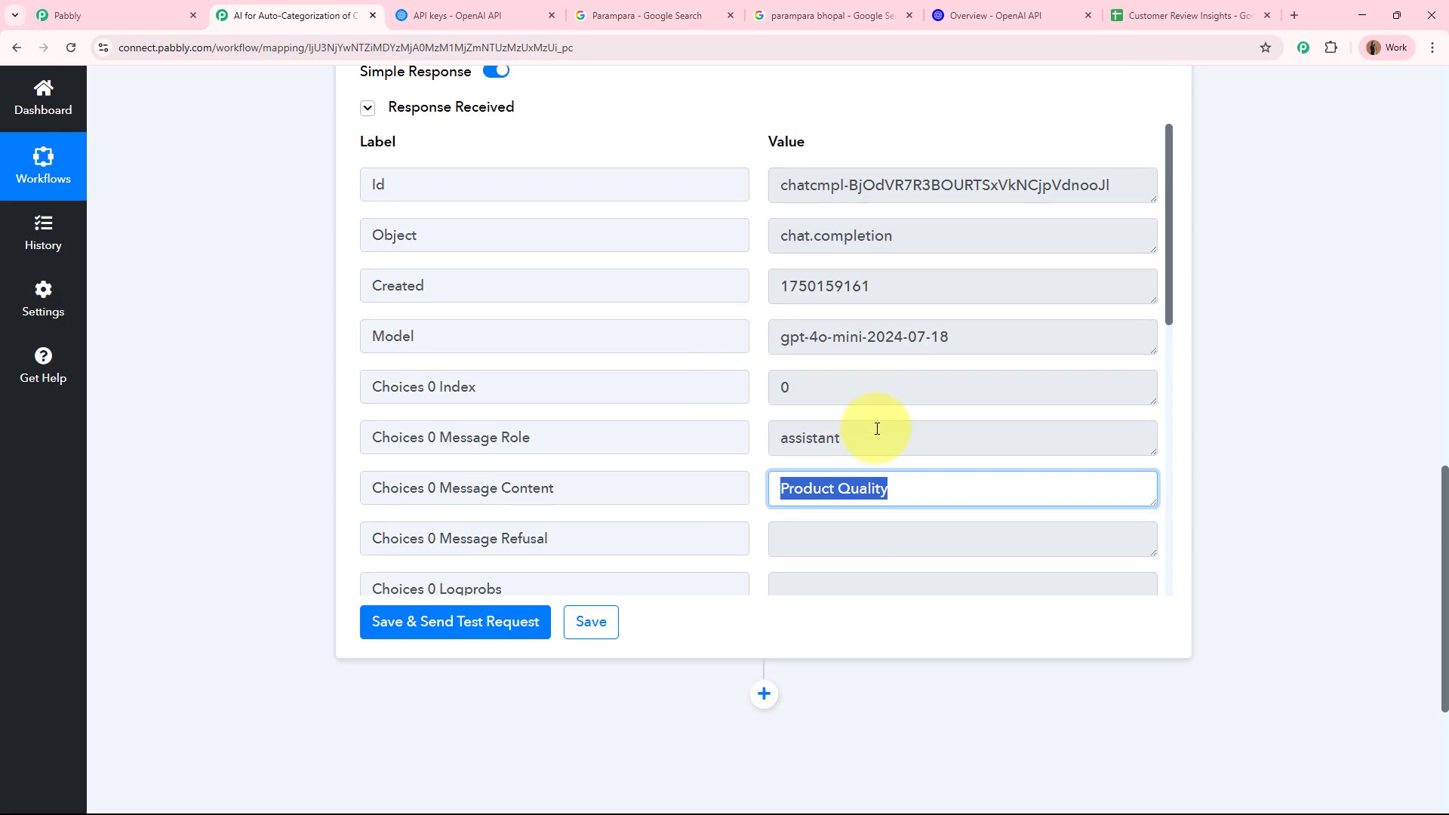
click(1230, 440)
Step: Collapse the ChatGPT action and check the next empty row under the columns of the Customer Review Insights spreadsheet
scroll(1223, 438, up, 10)
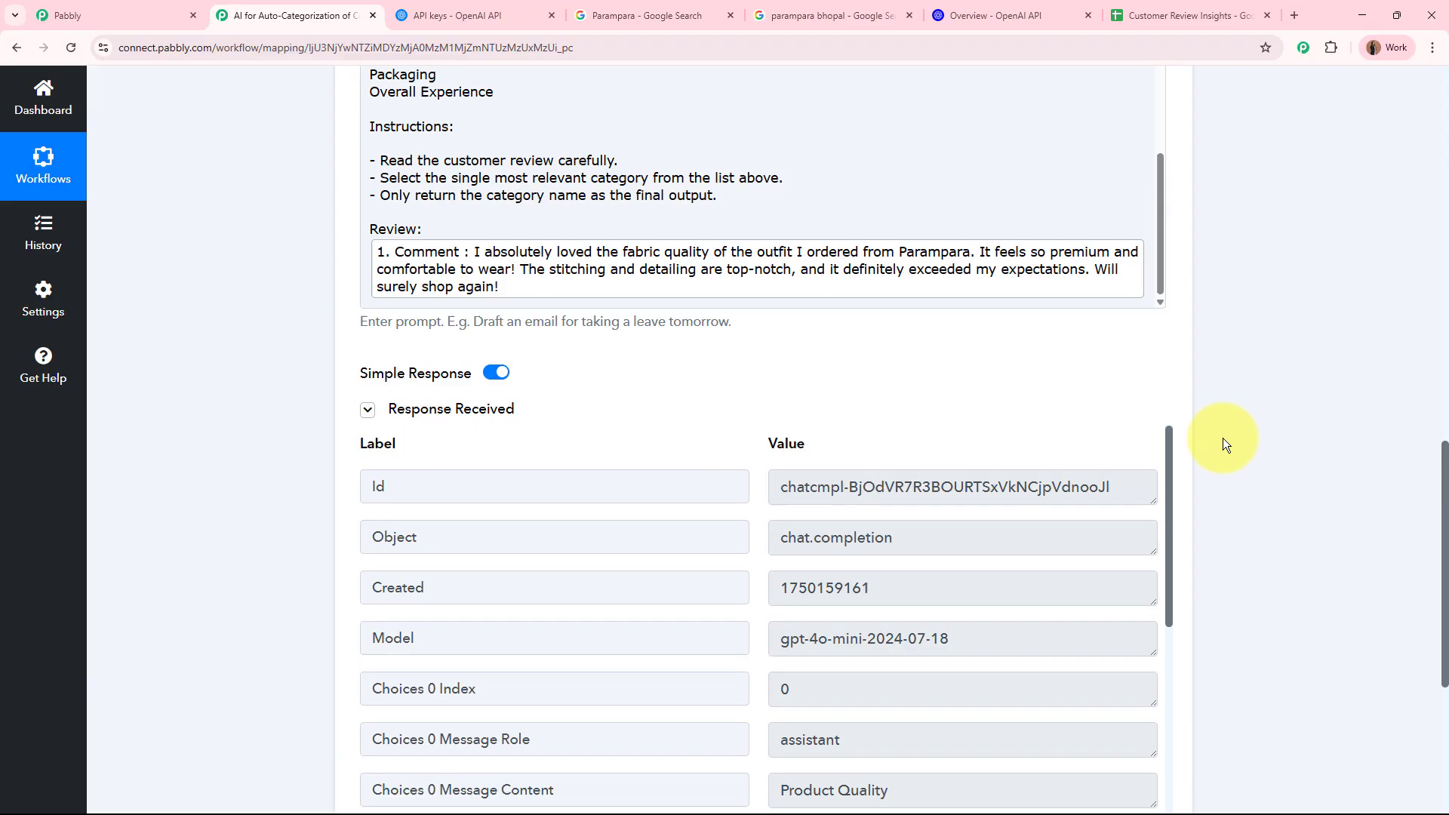
click(873, 302)
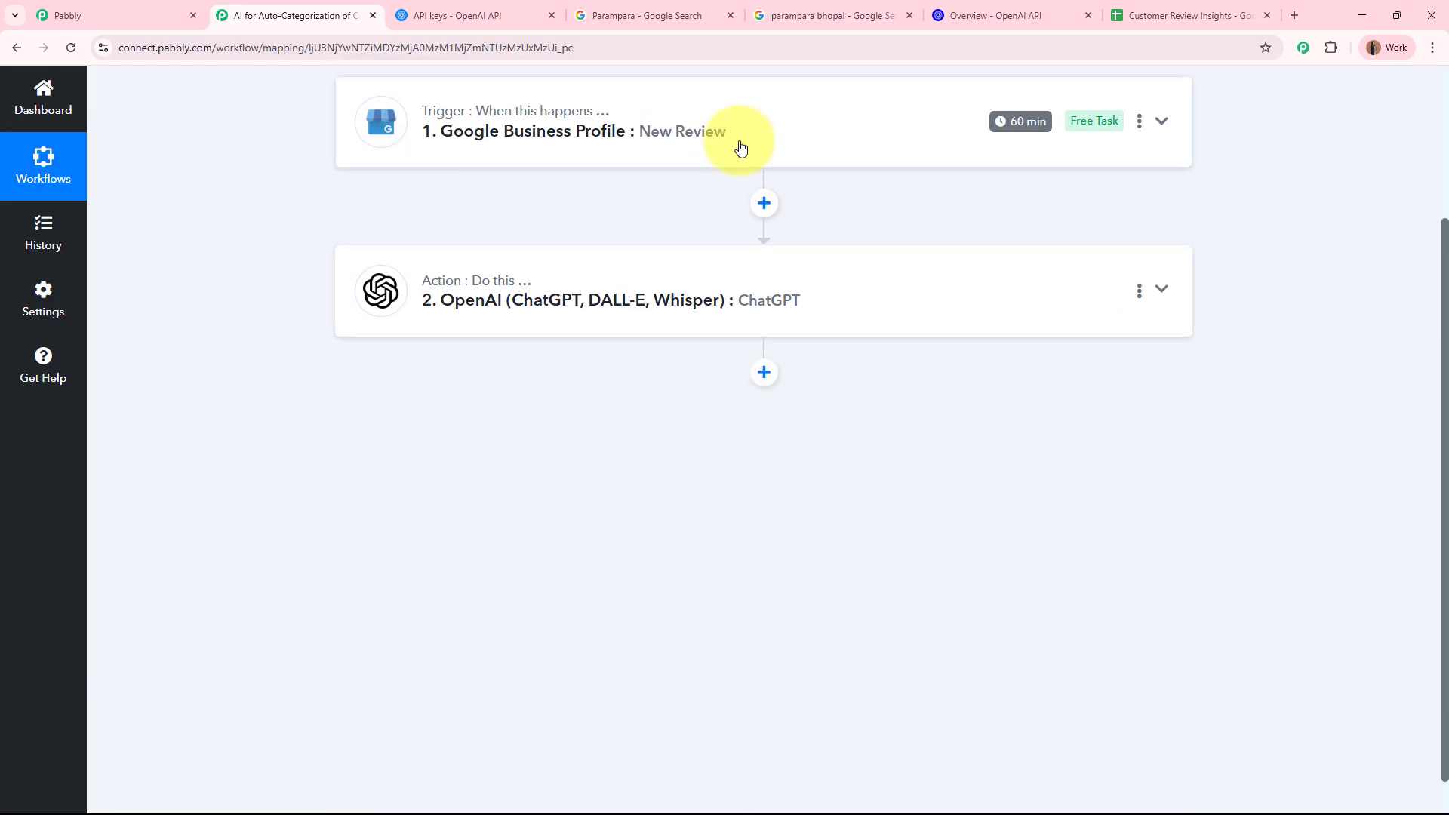
scroll(598, 269, up, 3)
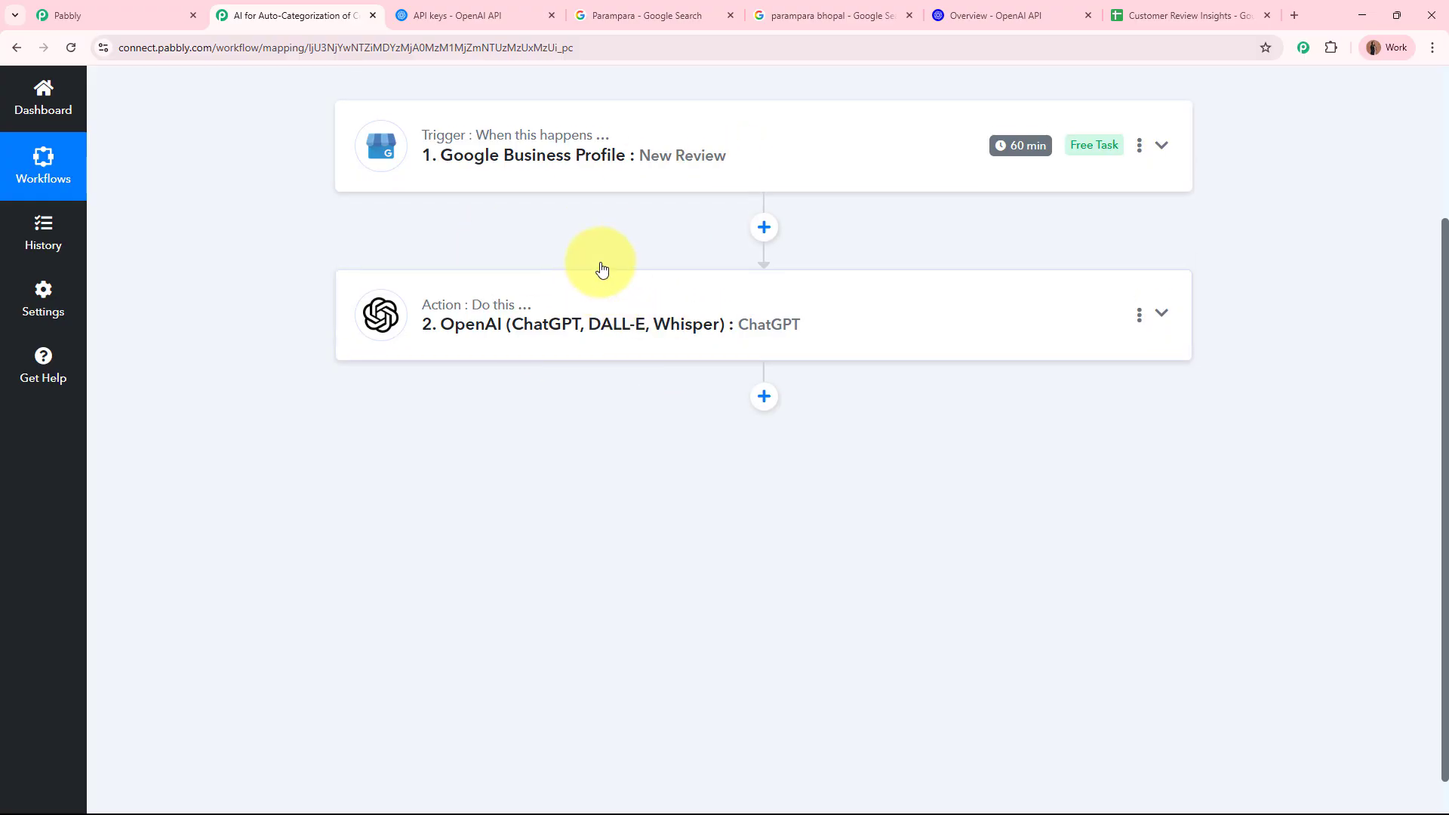
click(1128, 17)
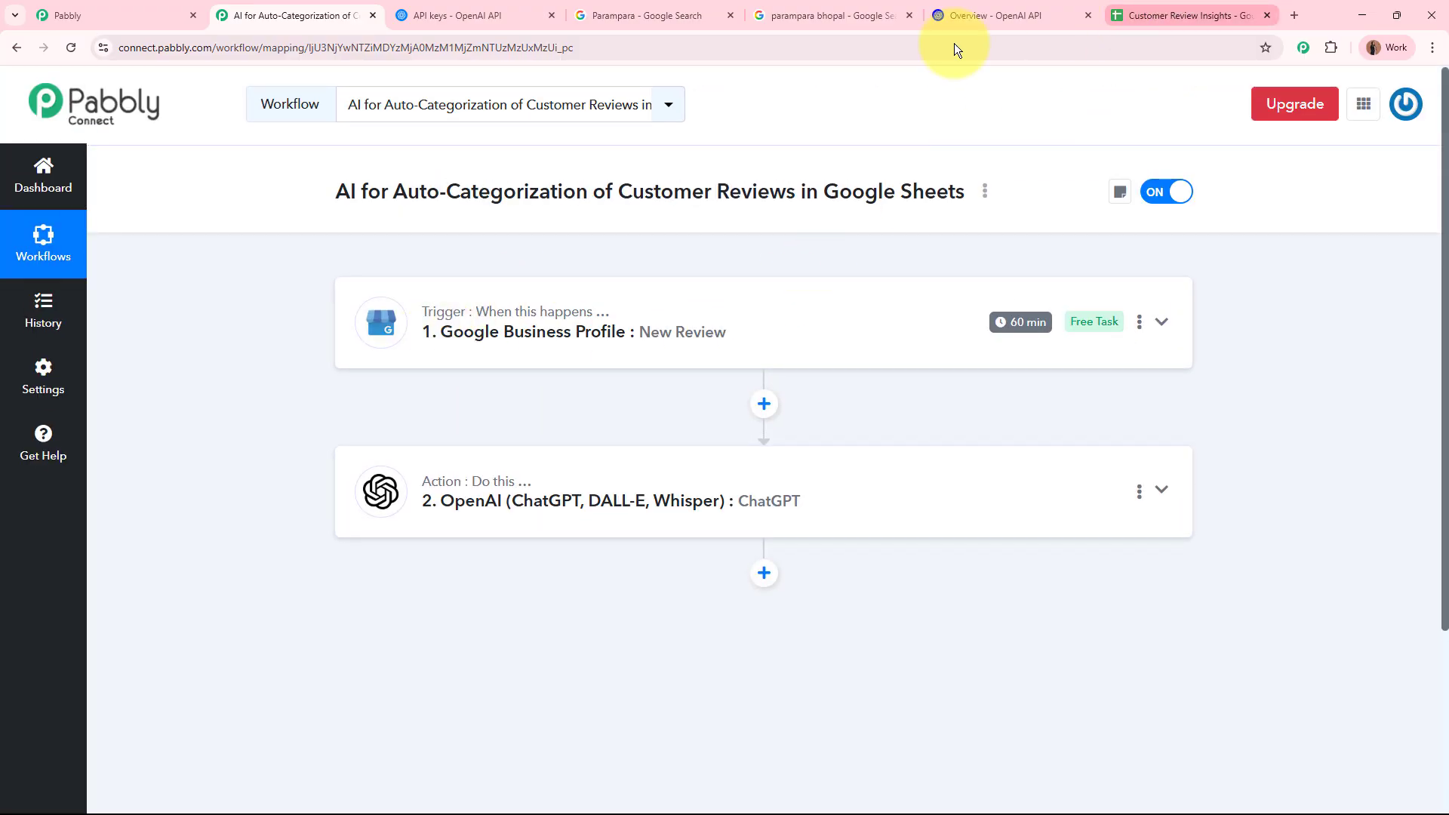
drag(227, 365, 956, 366)
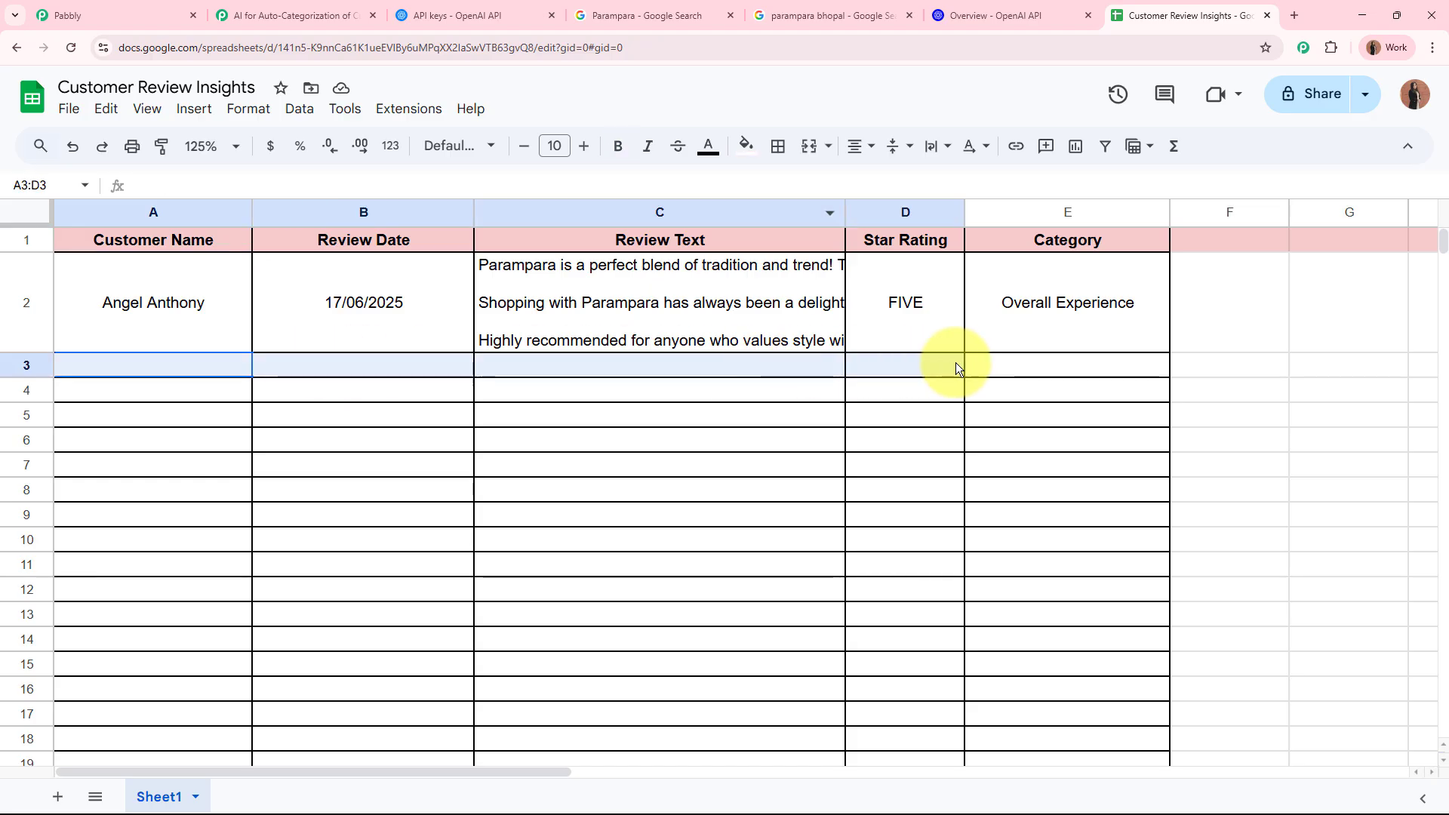
click(1022, 408)
Step: Return to the workflow and add a Google Sheets action after ChatGPT with the Add New Row event
click(293, 15)
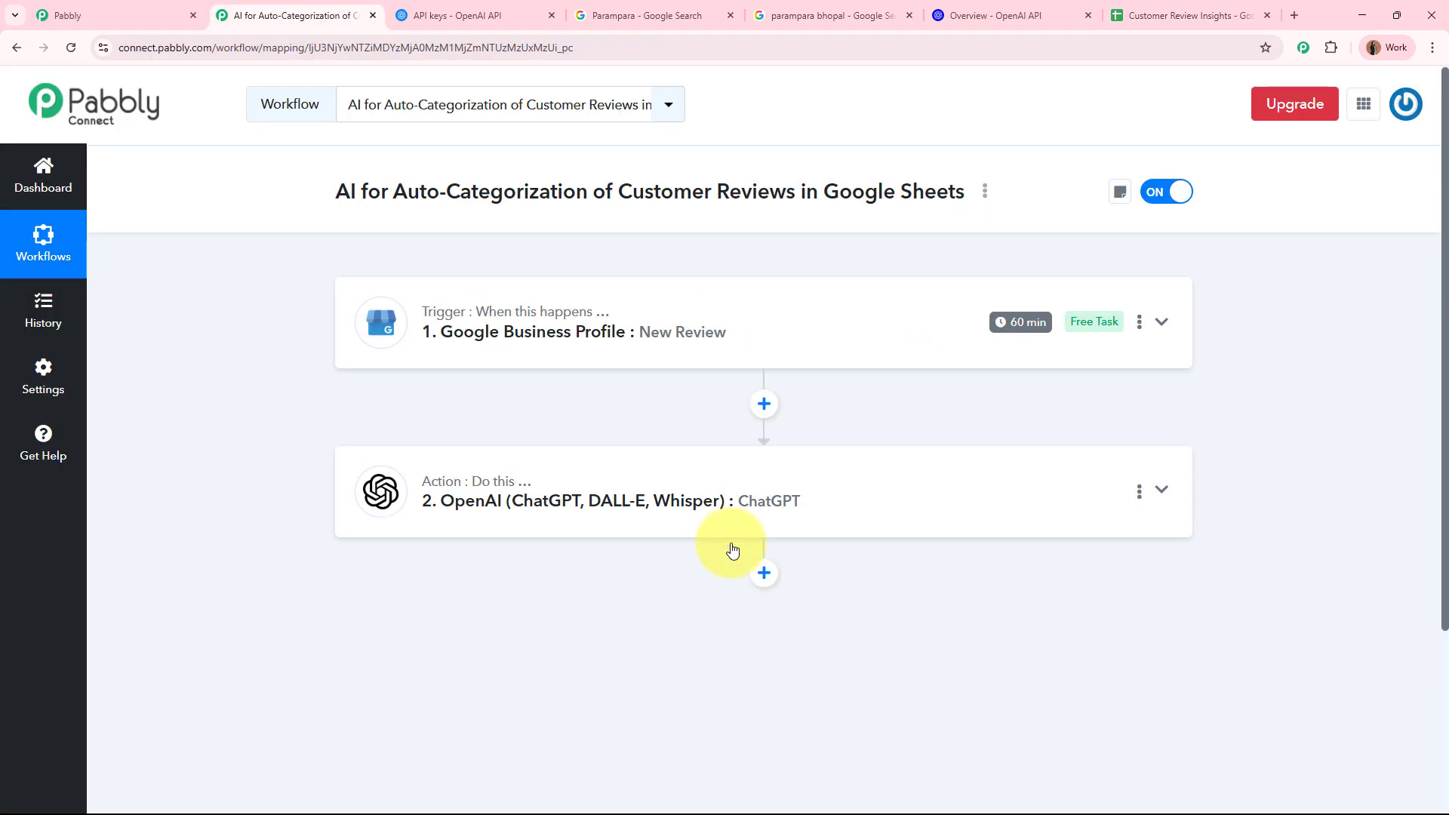
click(764, 572)
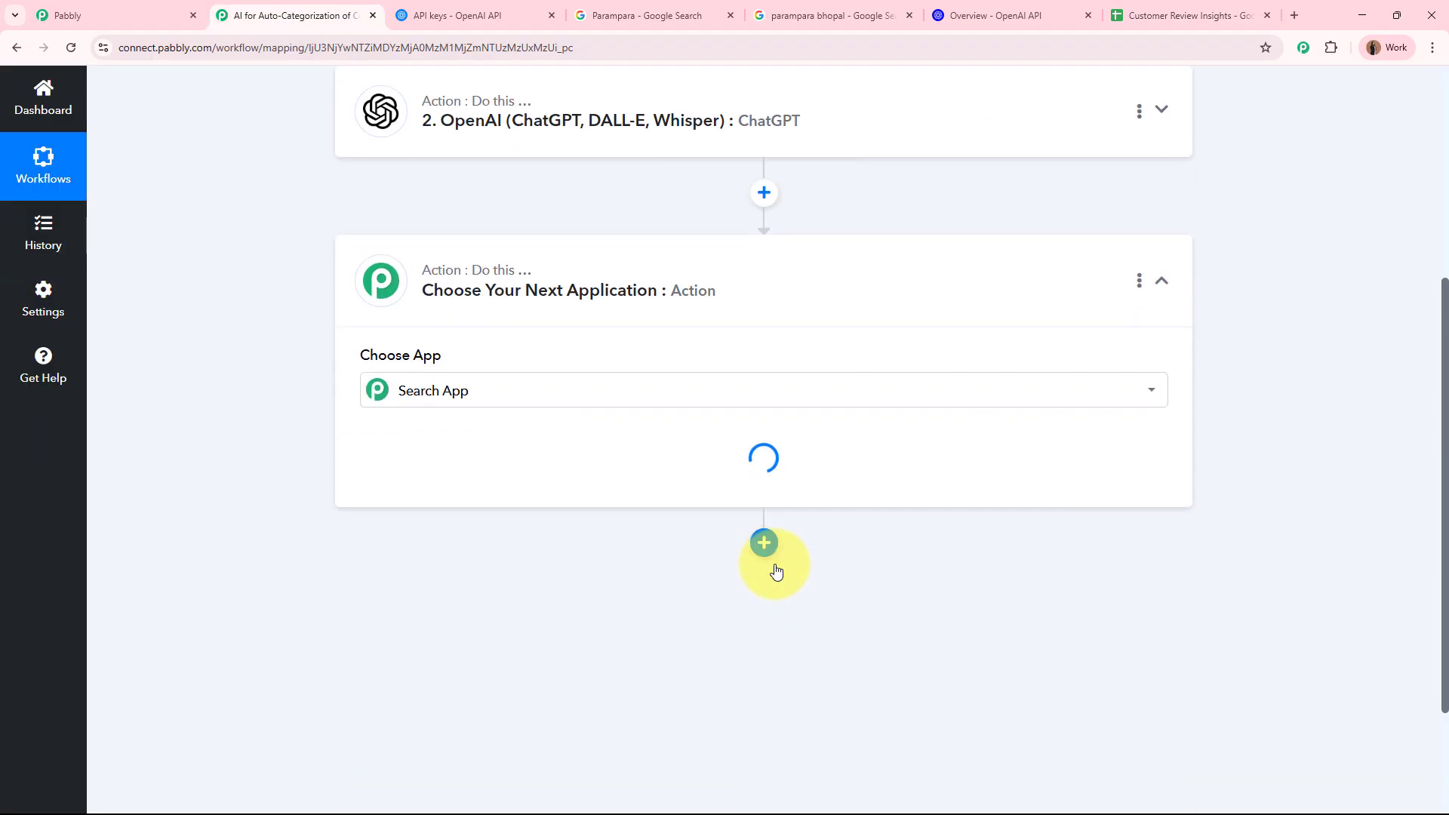
text(Google)
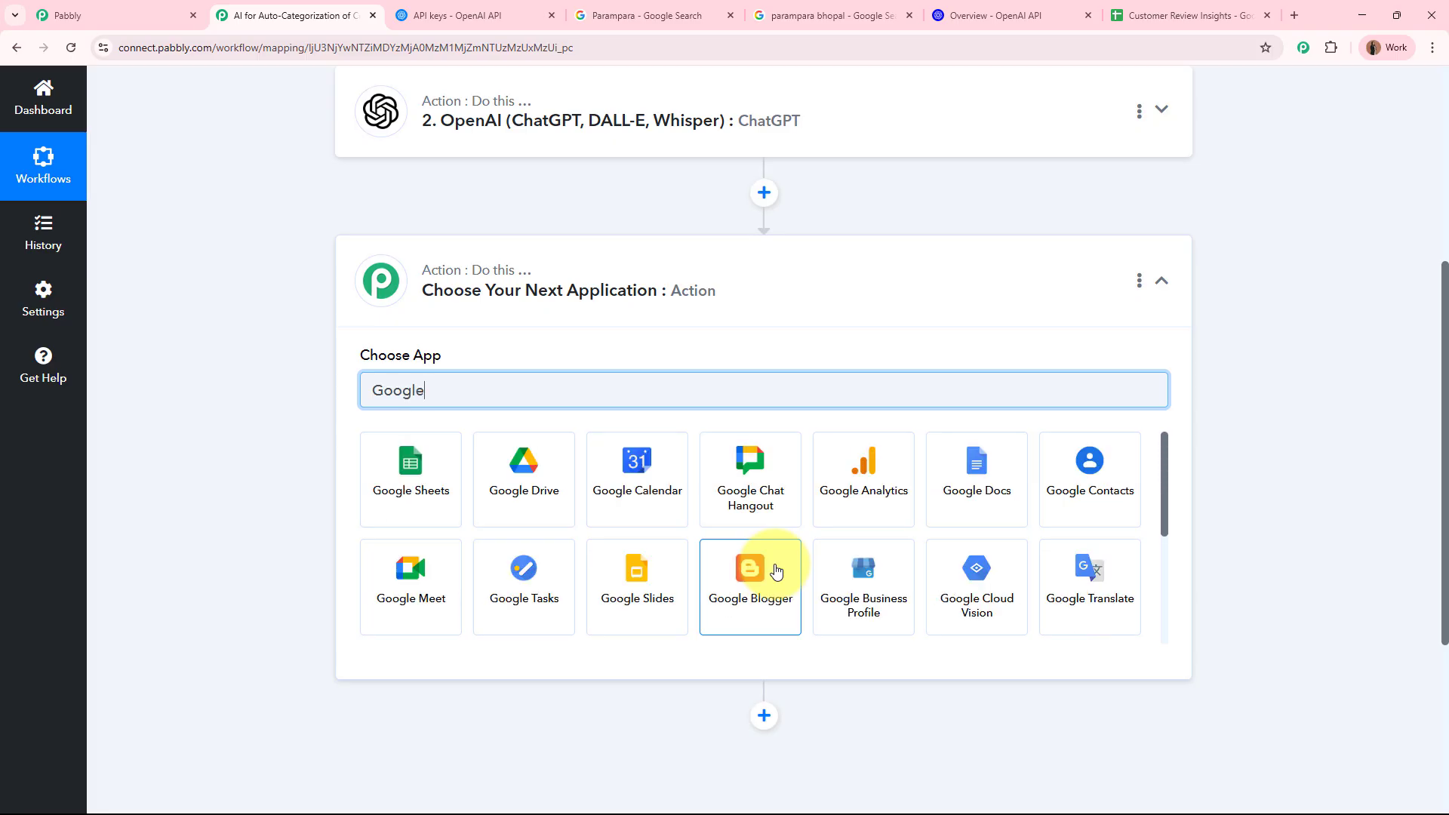
click(381, 495)
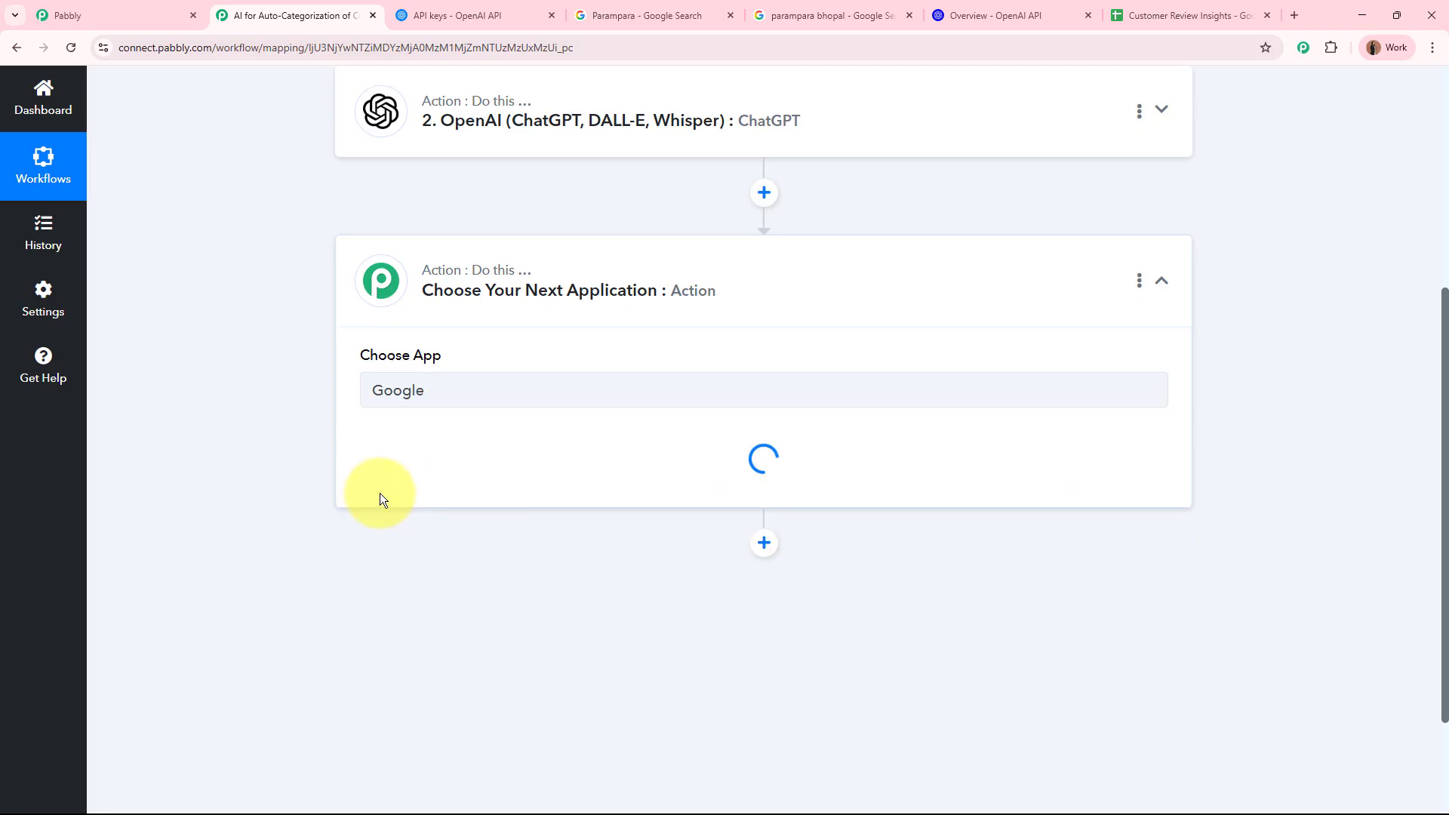
click(398, 484)
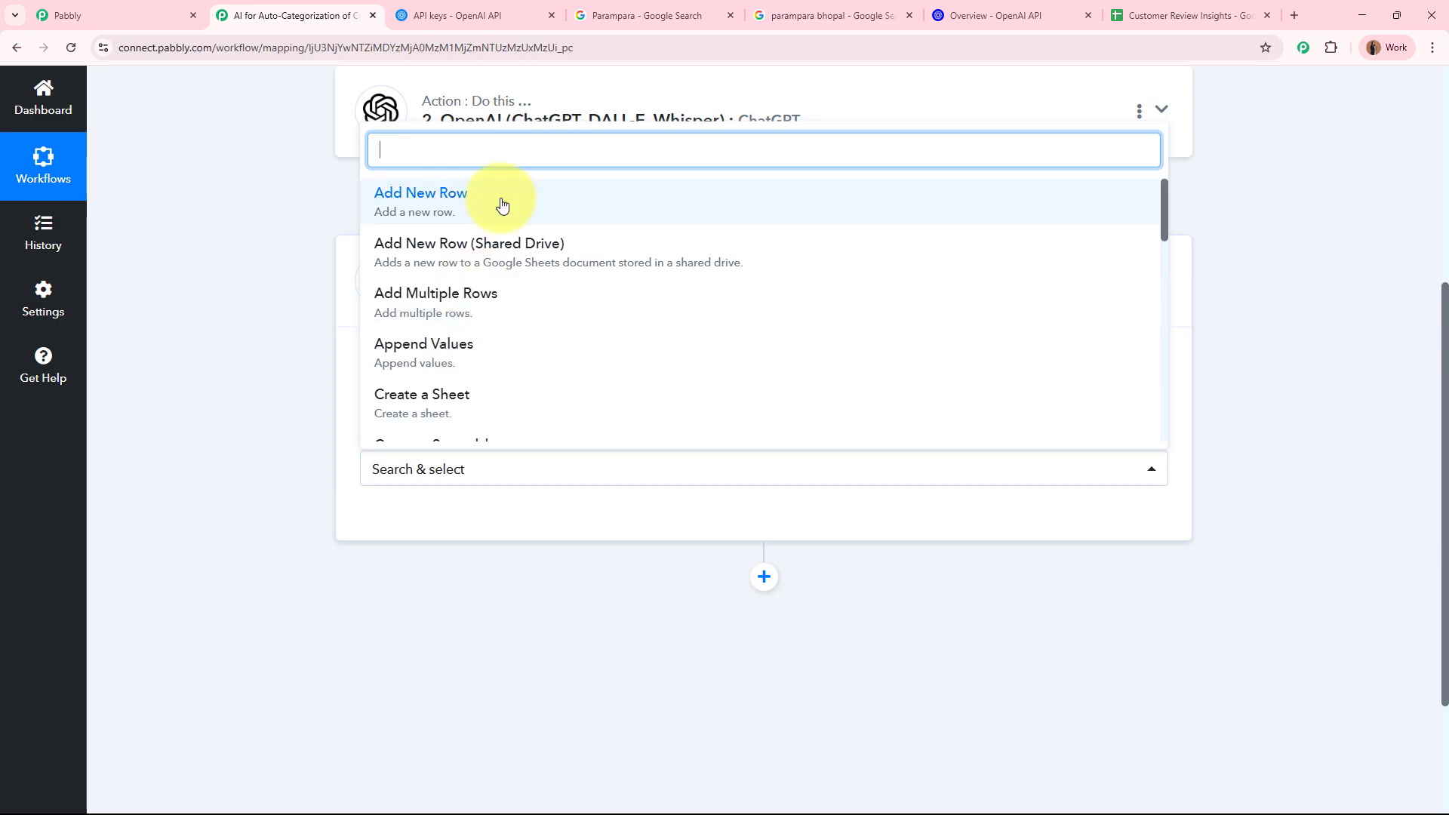
click(501, 200)
Step: Connect the Google Sheets action through the existing connection Google Sheets #143 and save it
click(412, 521)
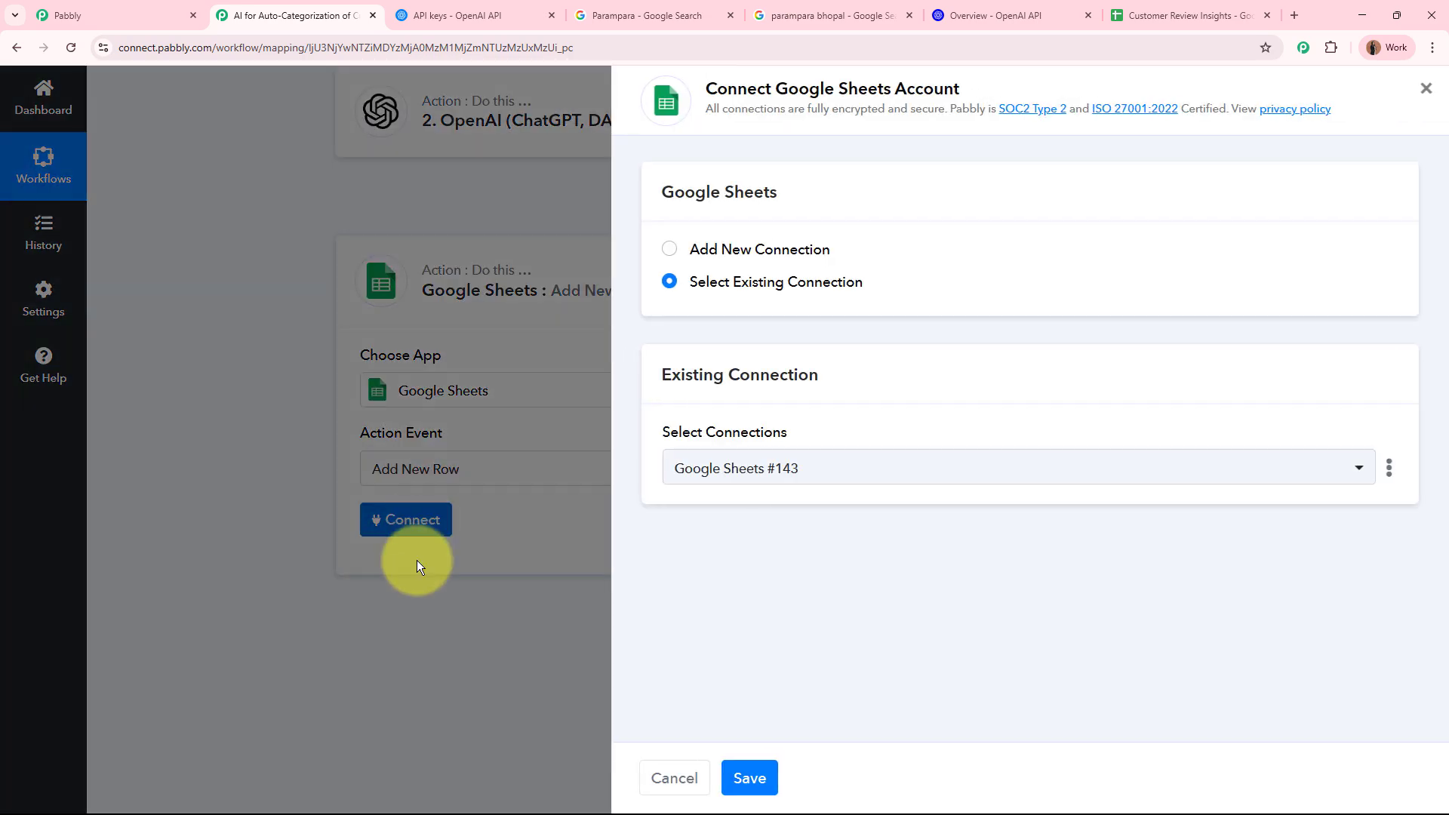
click(669, 250)
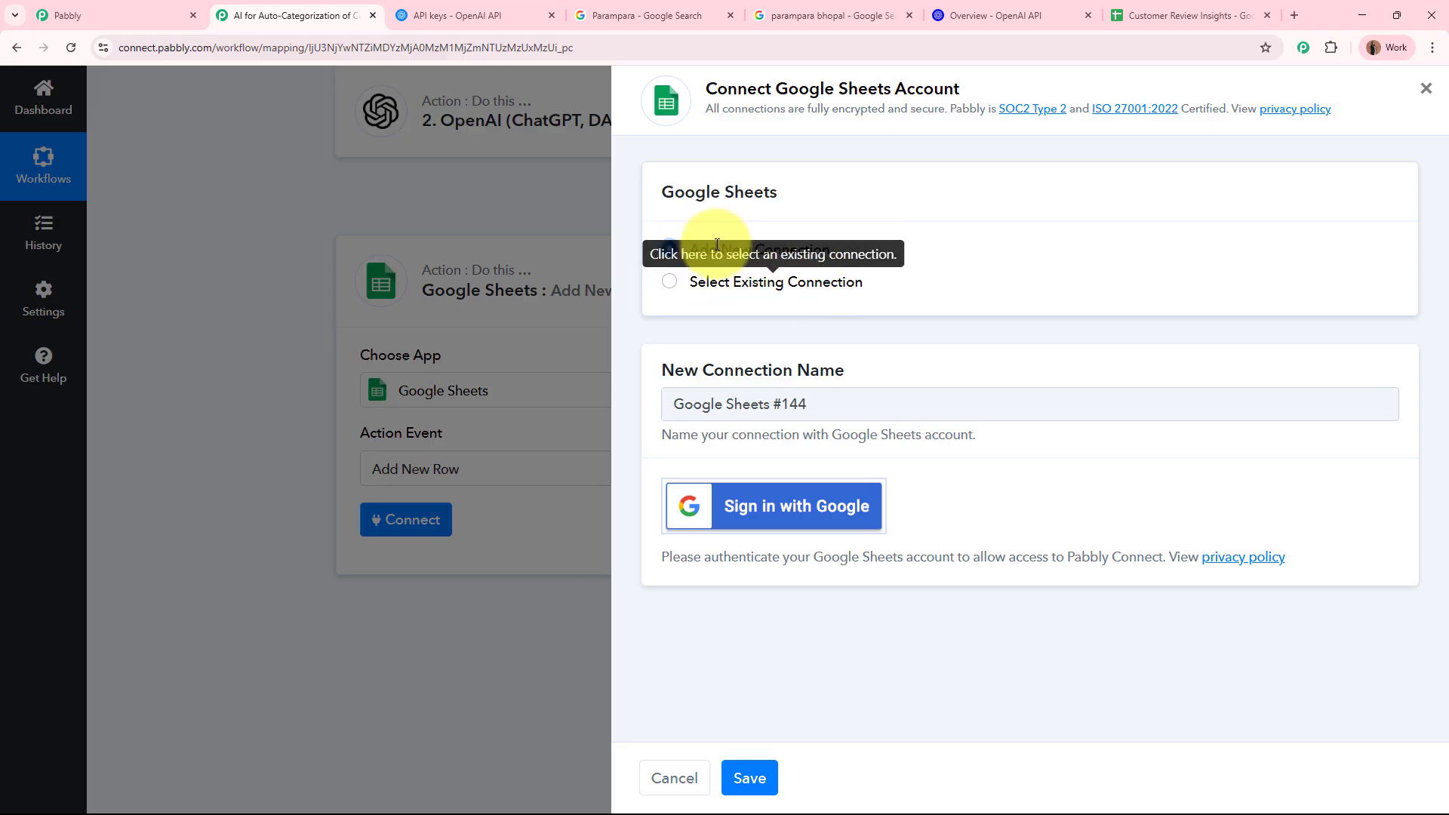
click(670, 283)
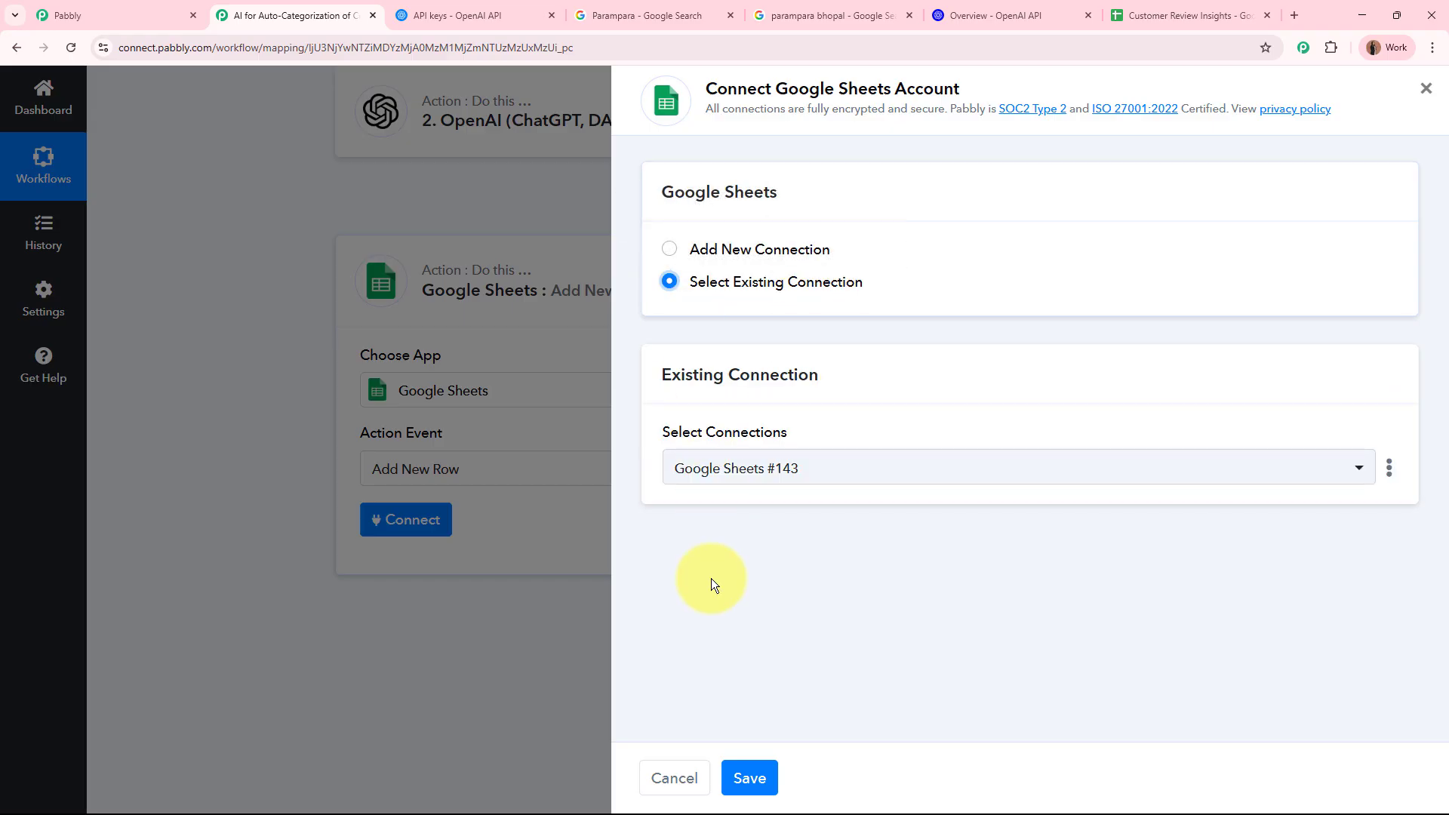
click(747, 764)
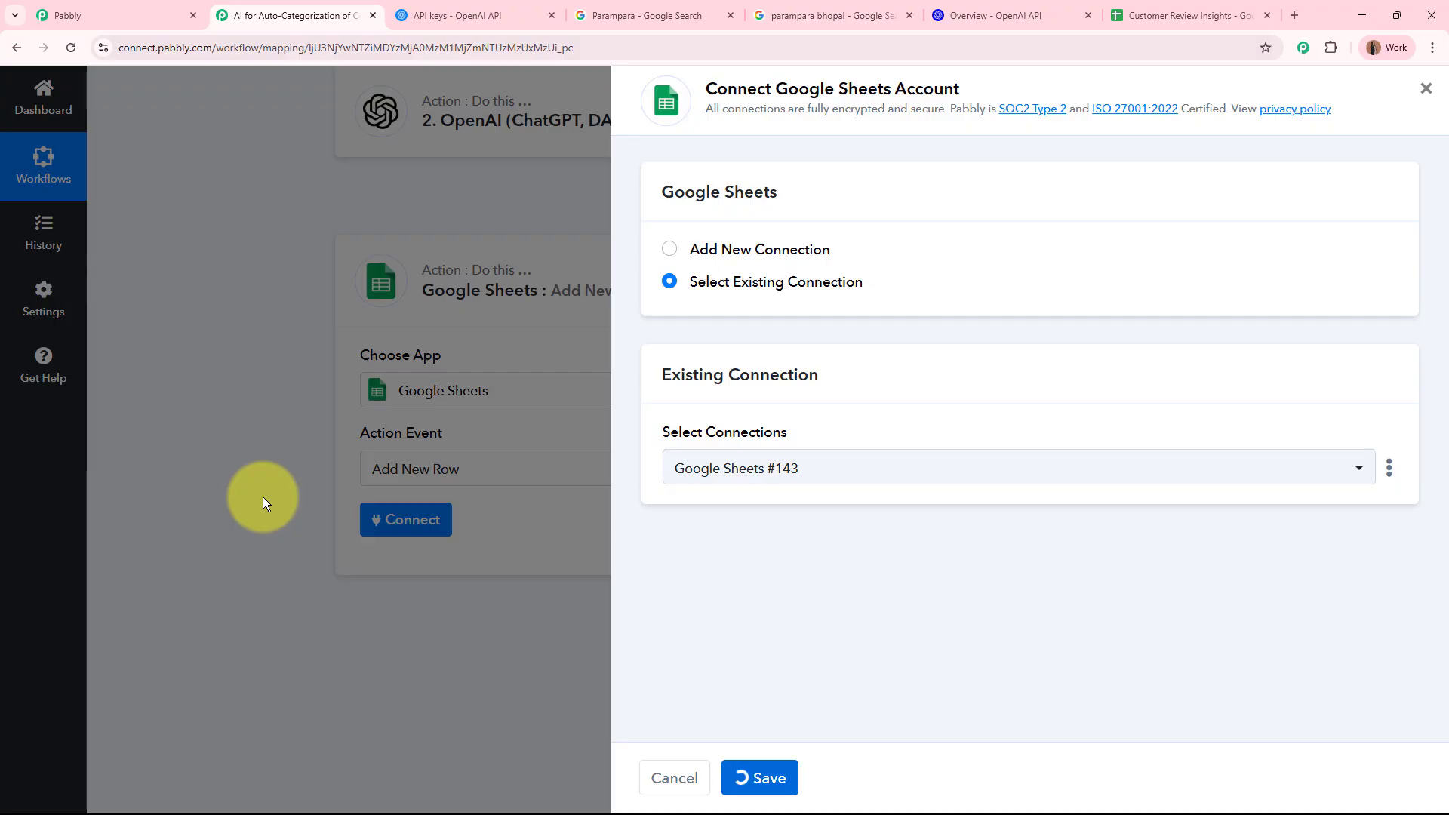
scroll(263, 497, down, 5)
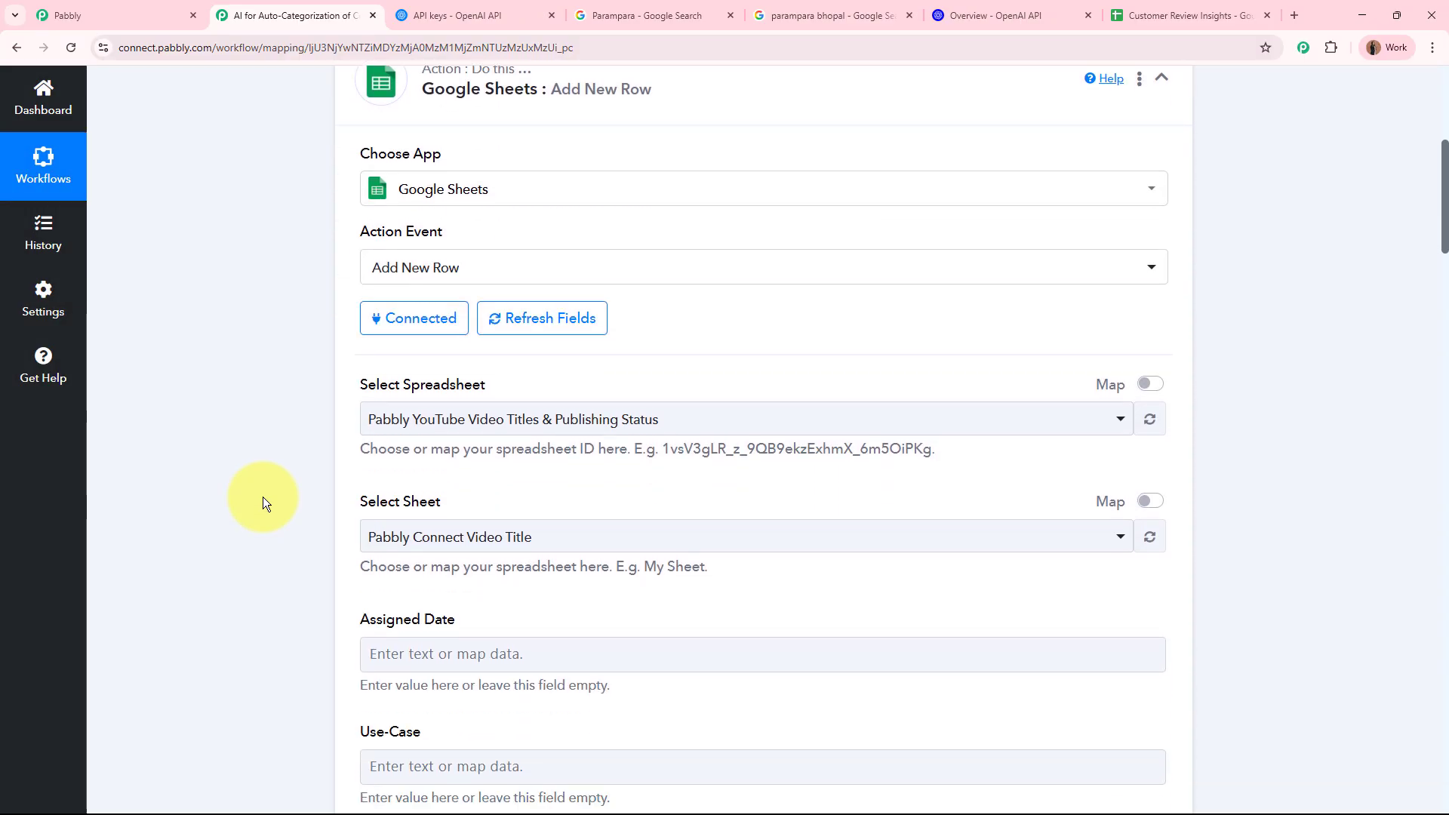
Step: Choose the Customer Review Insights spreadsheet and its Sheet1 as the destination for the new row
click(1163, 15)
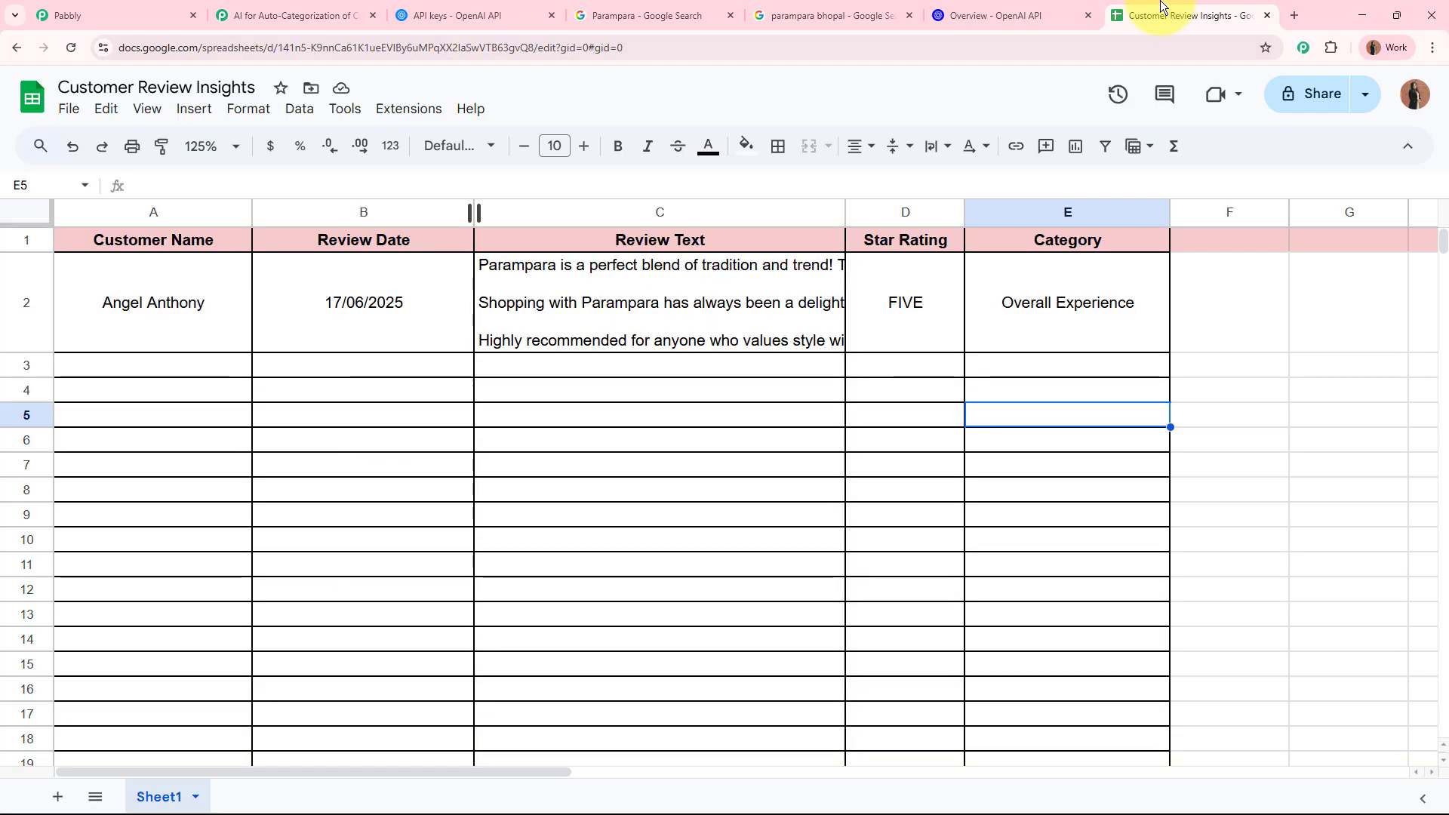
click(275, 8)
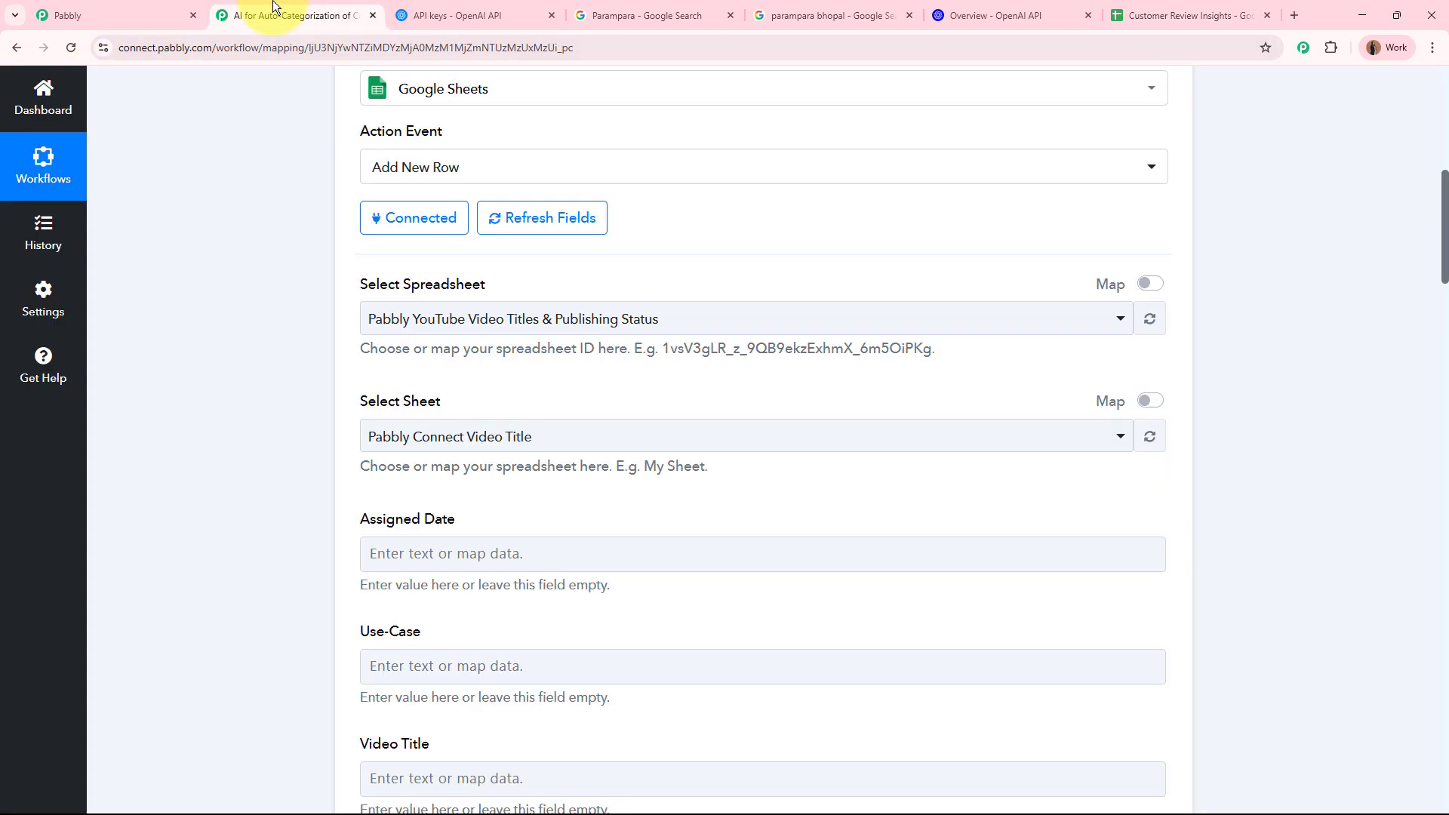
click(402, 332)
click(389, 508)
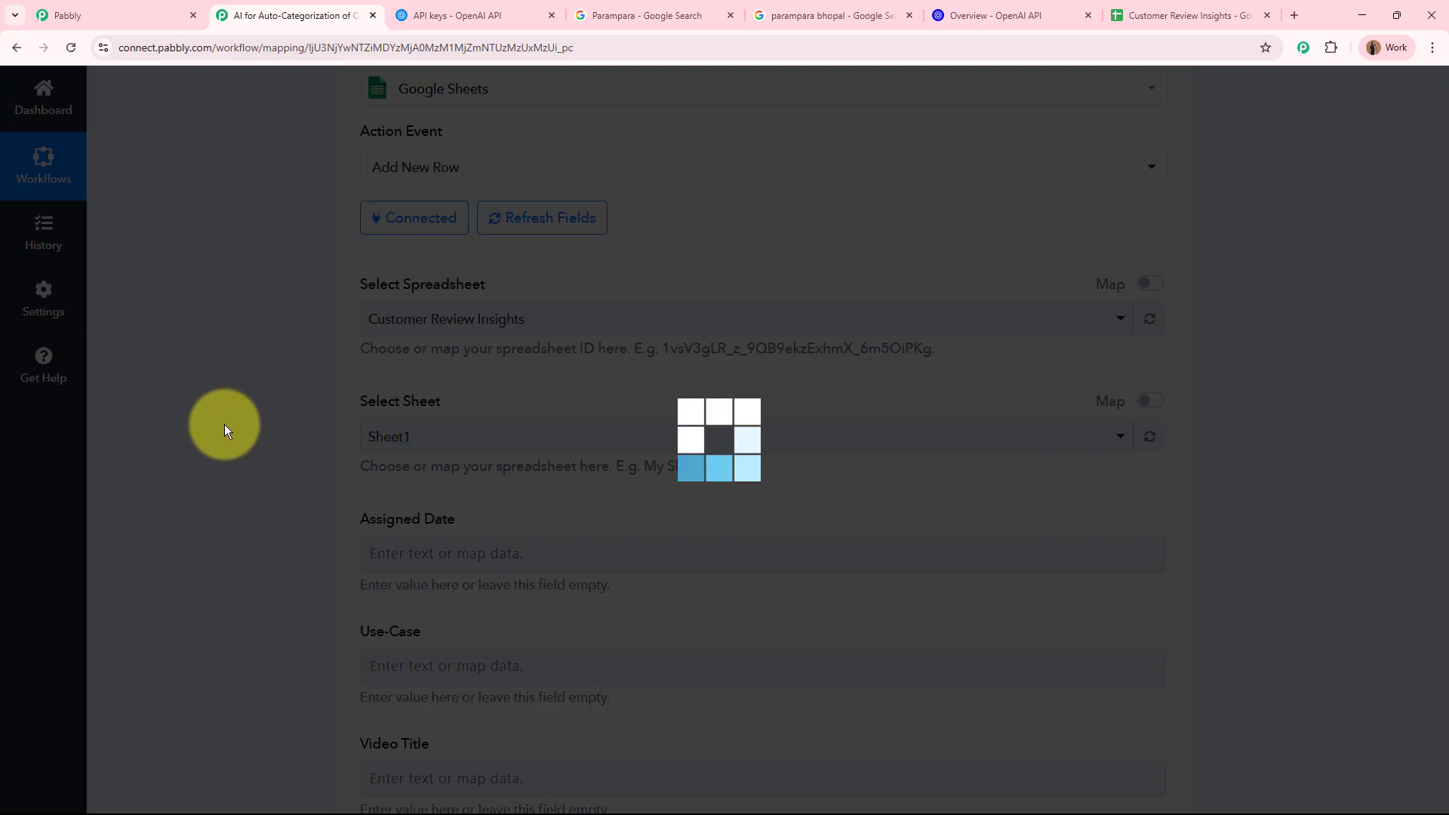
click(1207, 15)
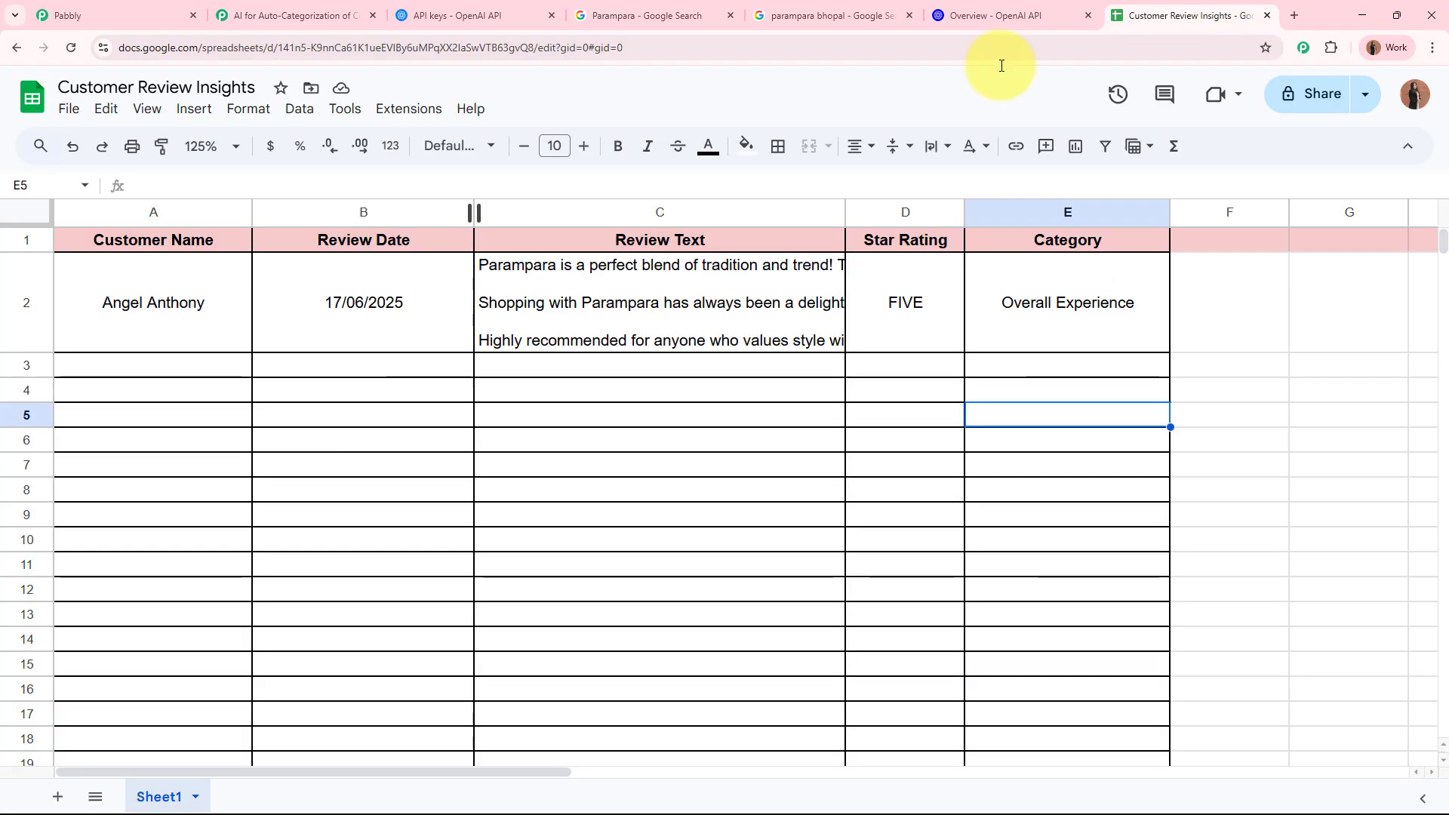
click(348, 15)
click(388, 436)
click(414, 517)
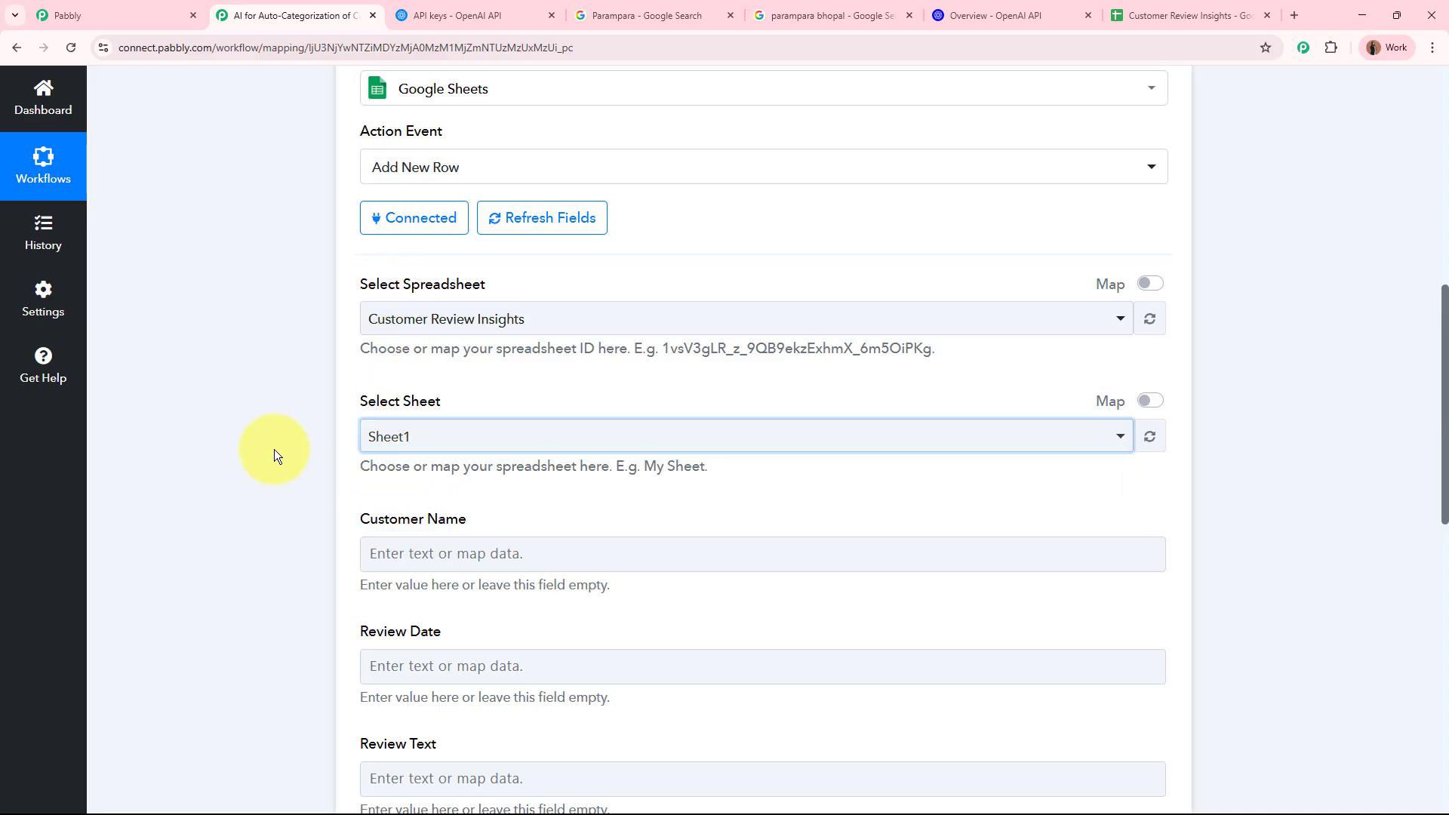
Step: Map the Customer Name field to Reviewer DisplayName from the Google Business Profile review
scroll(273, 448, down, 5)
click(408, 151)
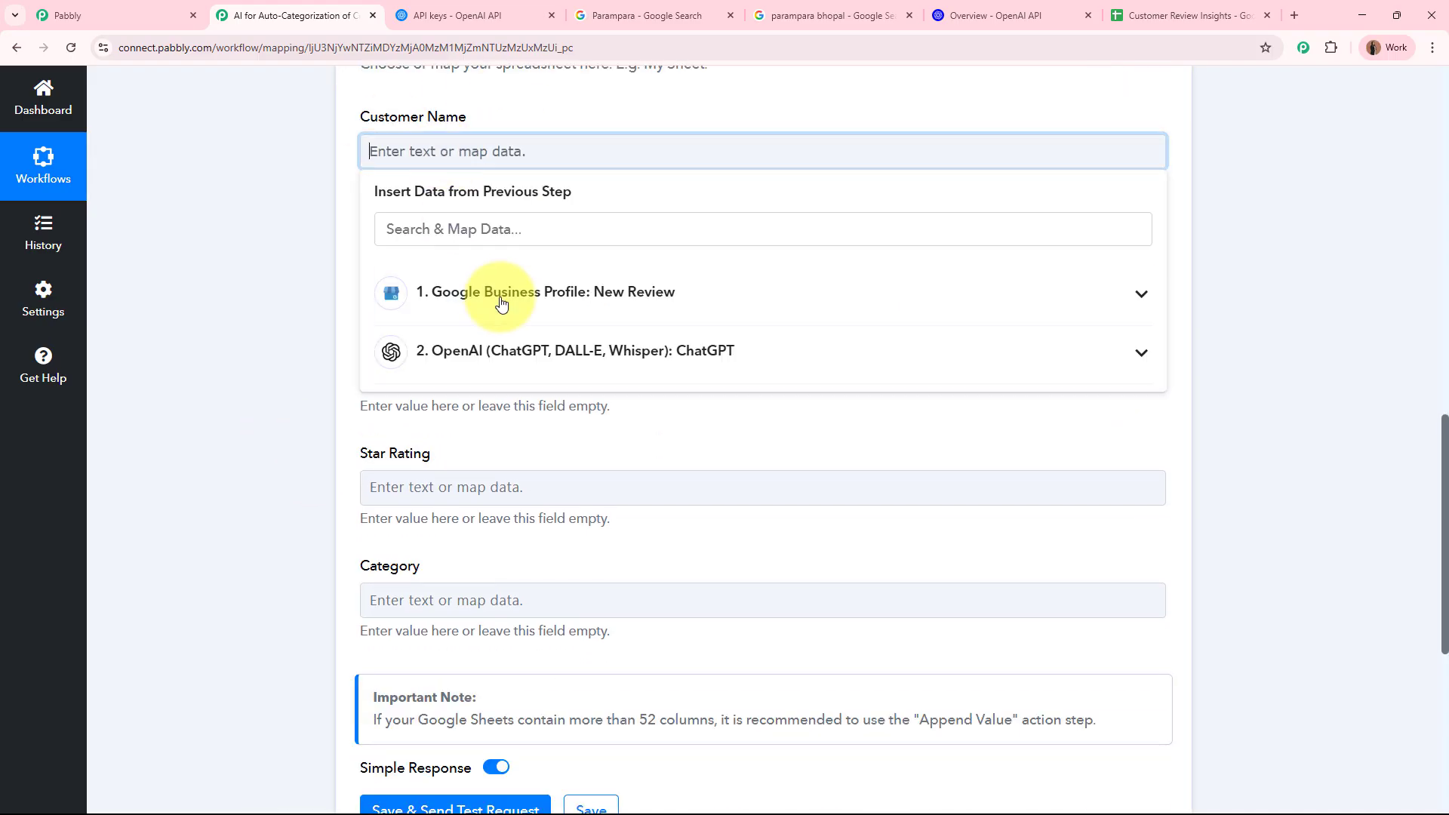
click(505, 298)
click(453, 455)
click(284, 307)
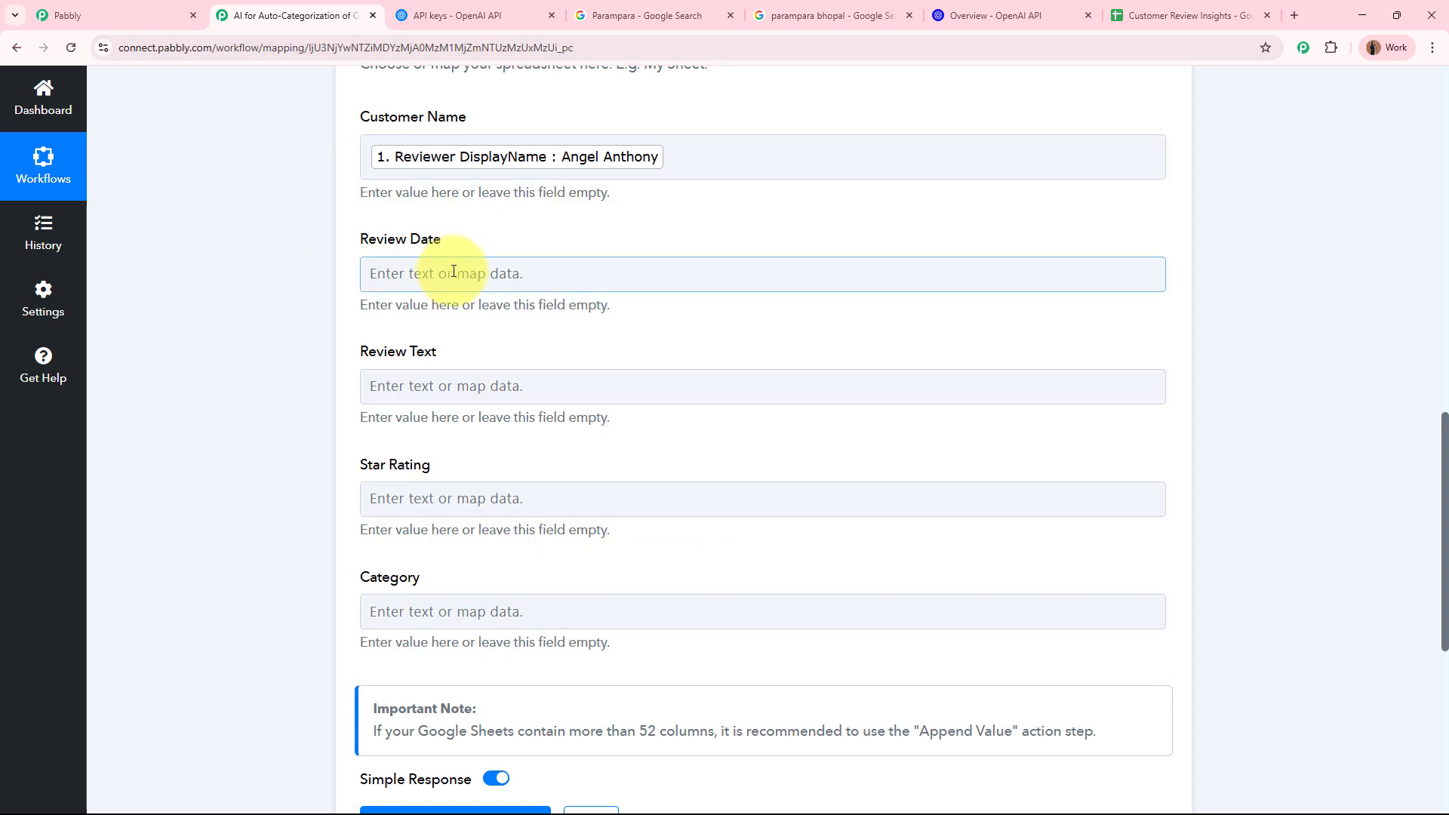
Step: Check the format of the review's CreateTime among the data available for the Review Date field
click(452, 272)
click(518, 413)
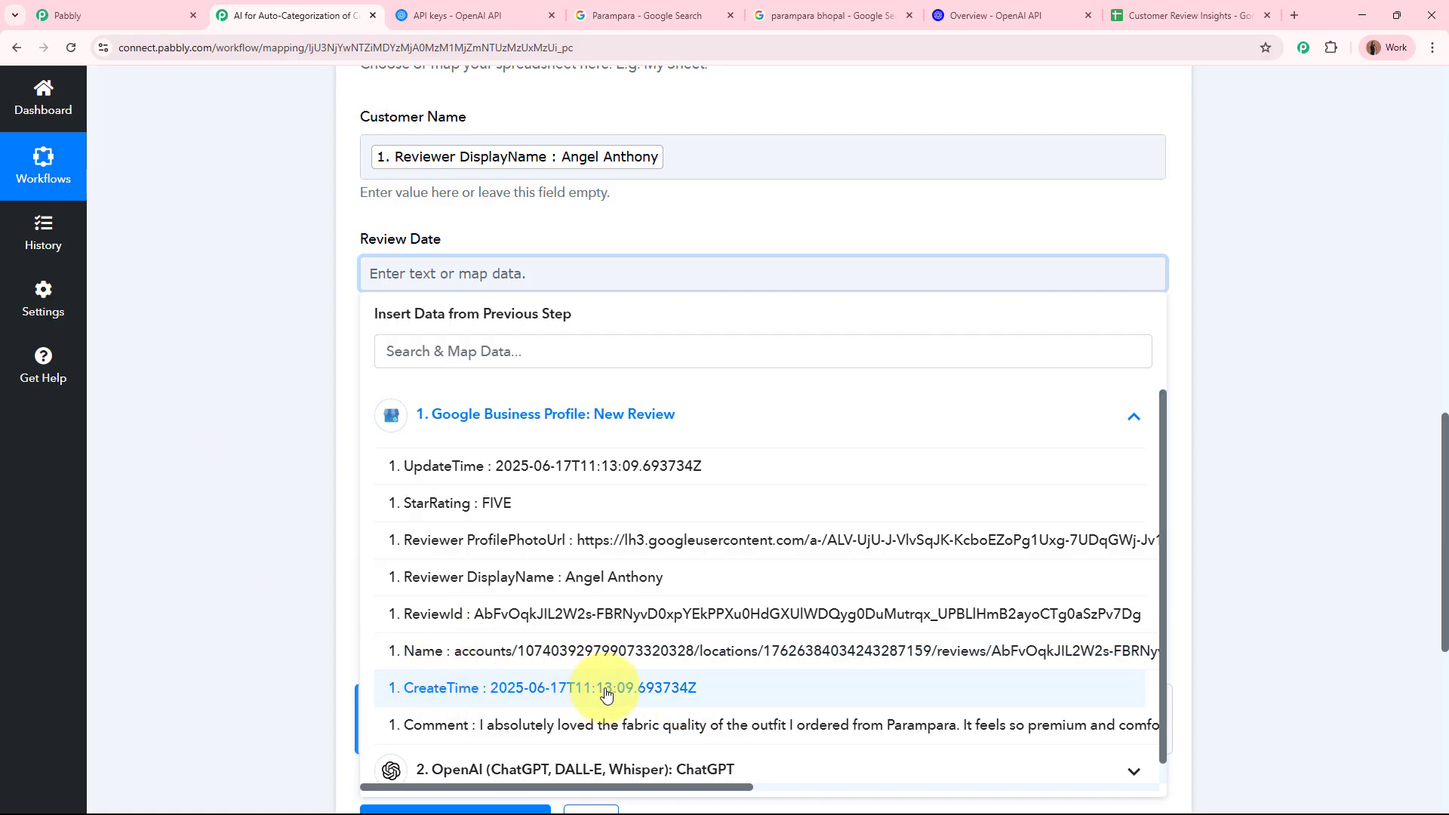
click(276, 492)
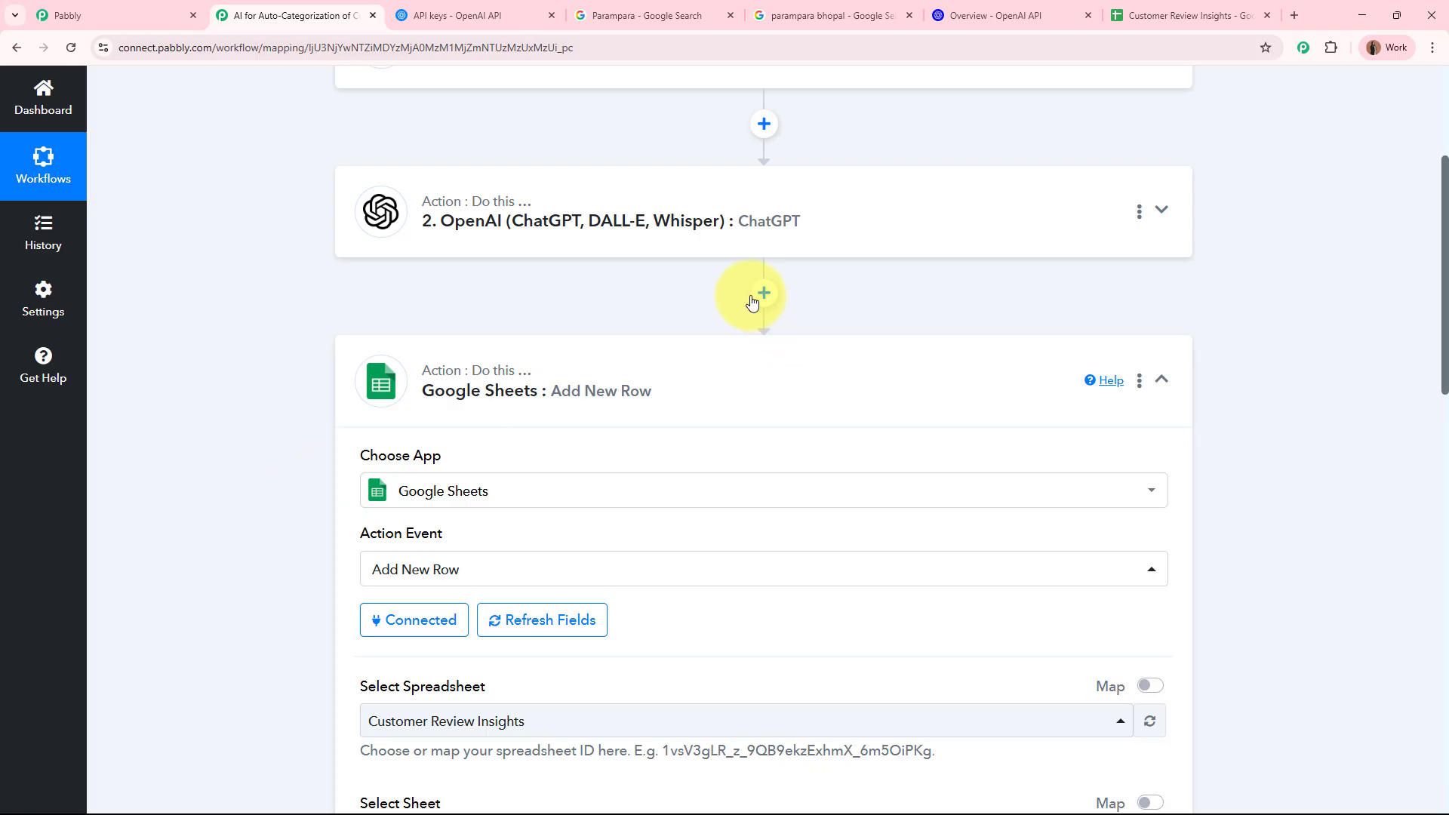
Step: Insert a Date/Time Formatter (Pabbly) action between ChatGPT and Google Sheets with the Format Date with Time Zone event and connect it
click(763, 294)
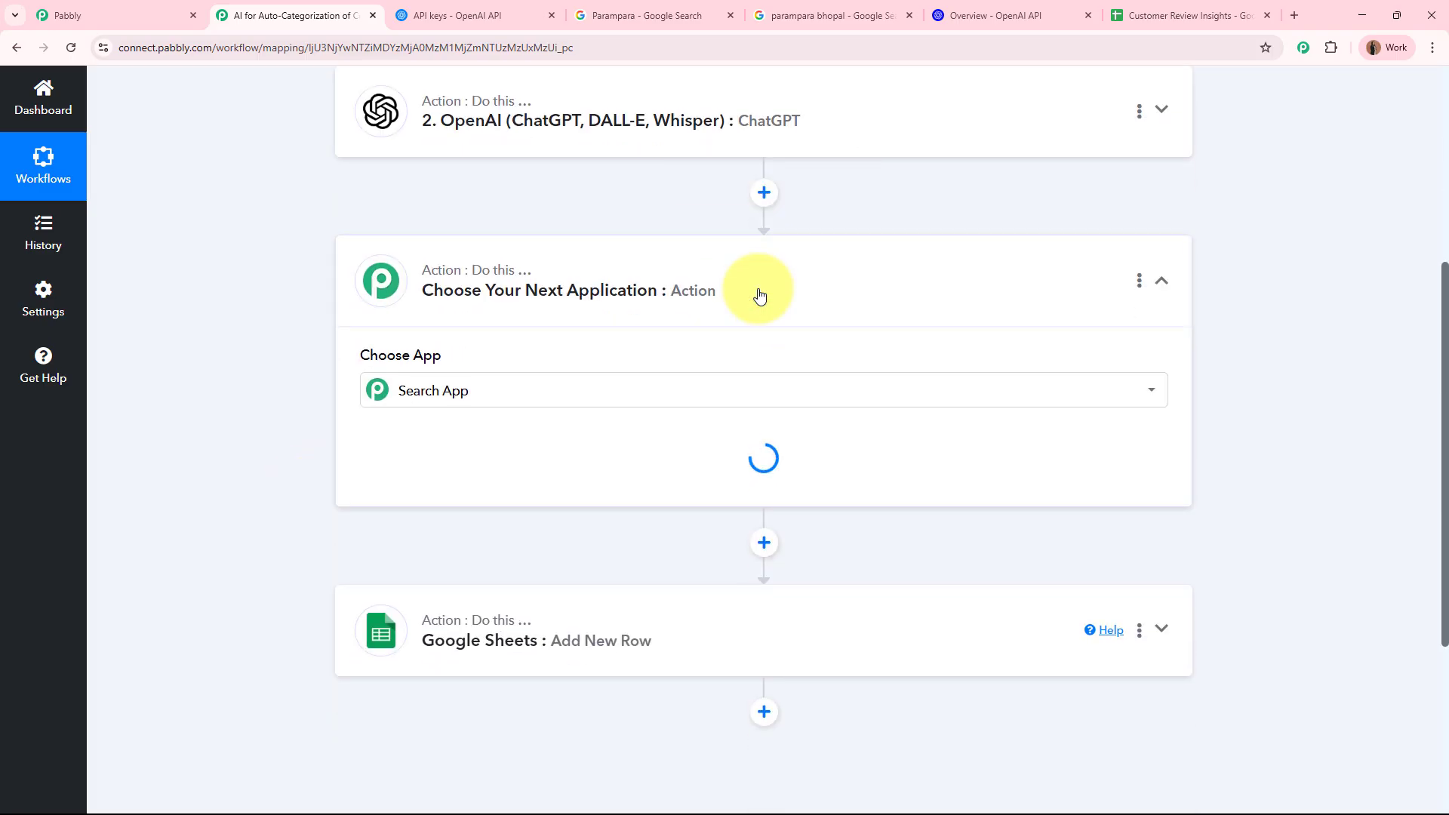
text(ate)
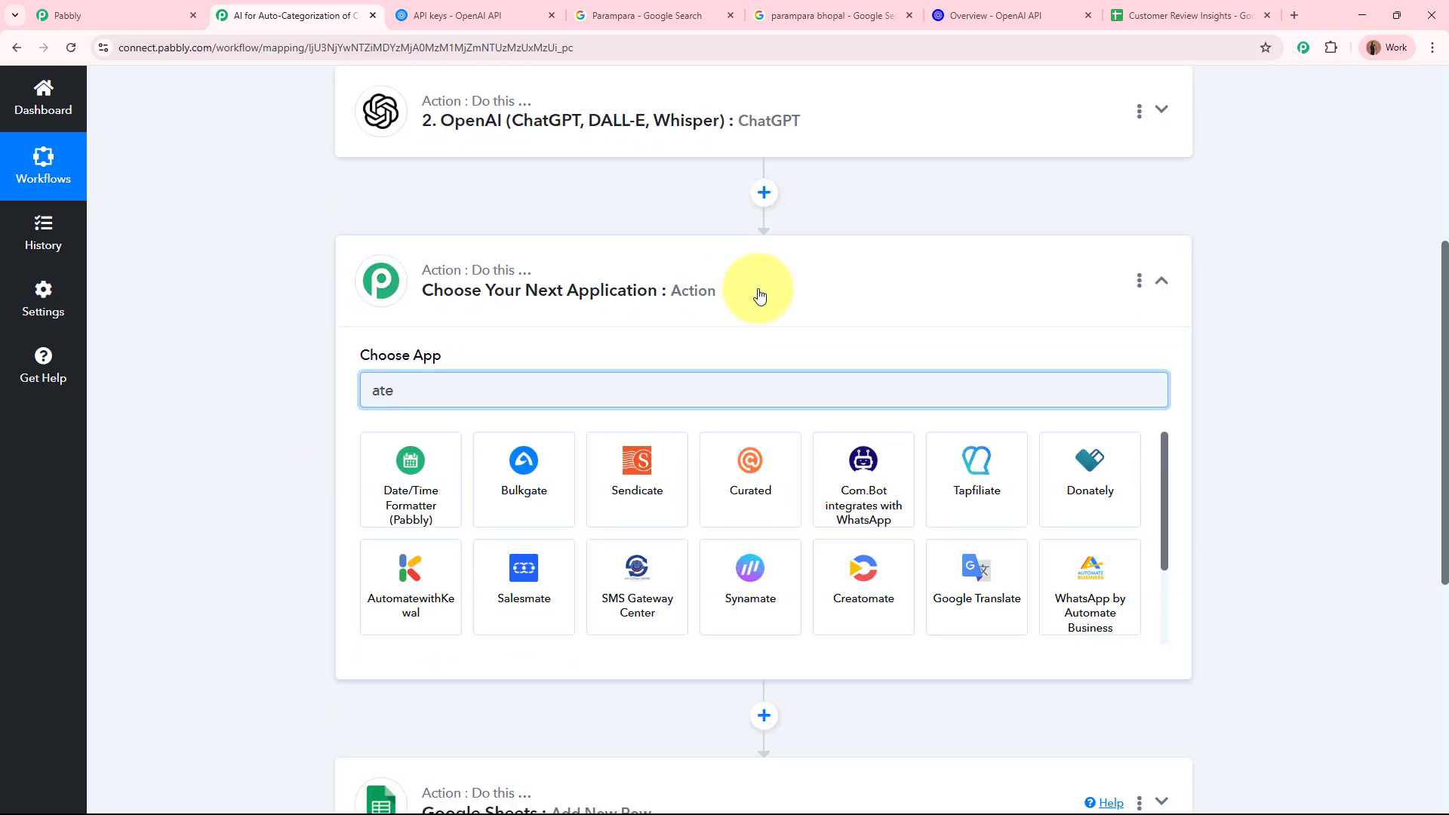
click(375, 493)
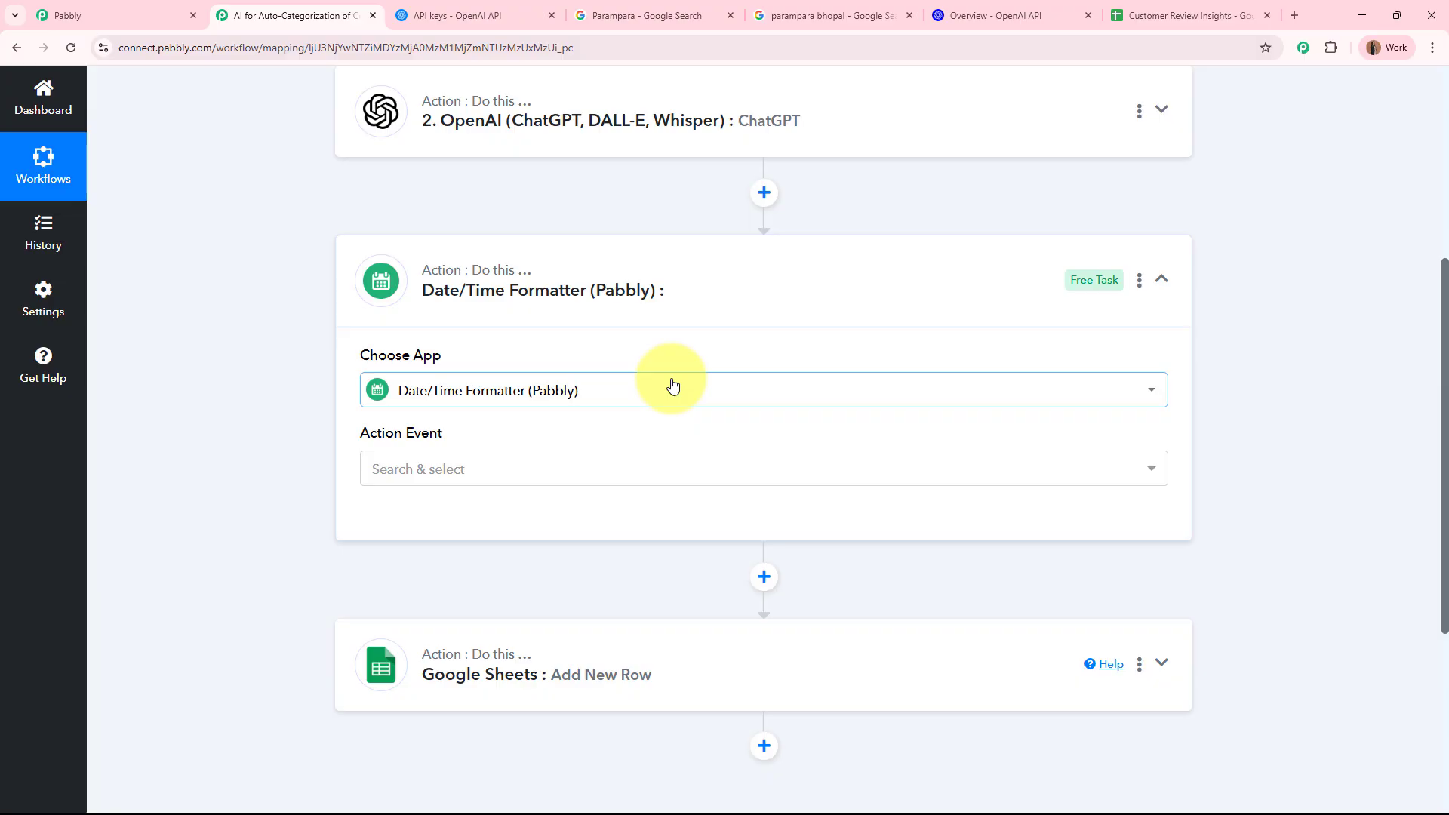
click(453, 471)
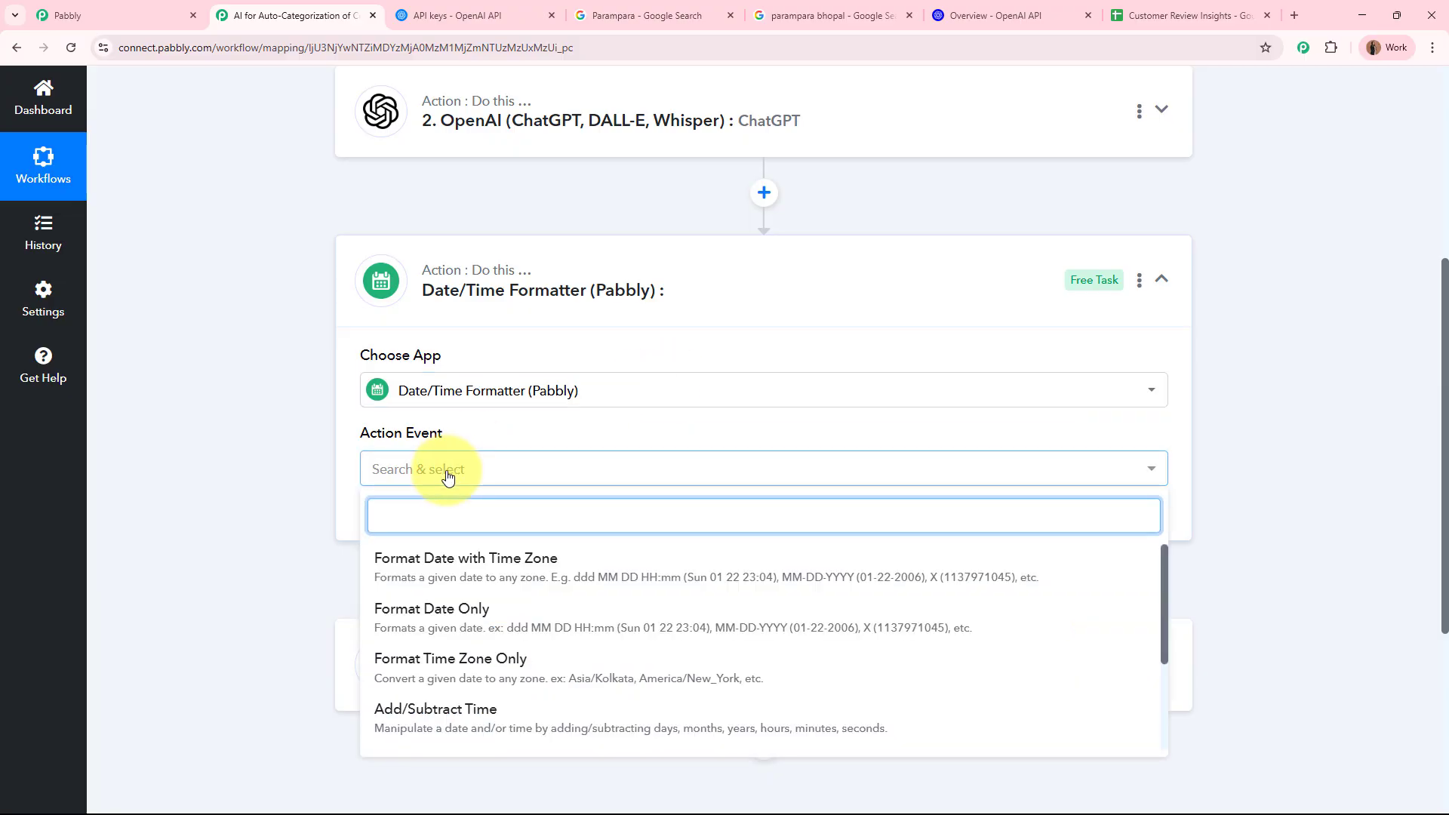
click(419, 562)
click(403, 519)
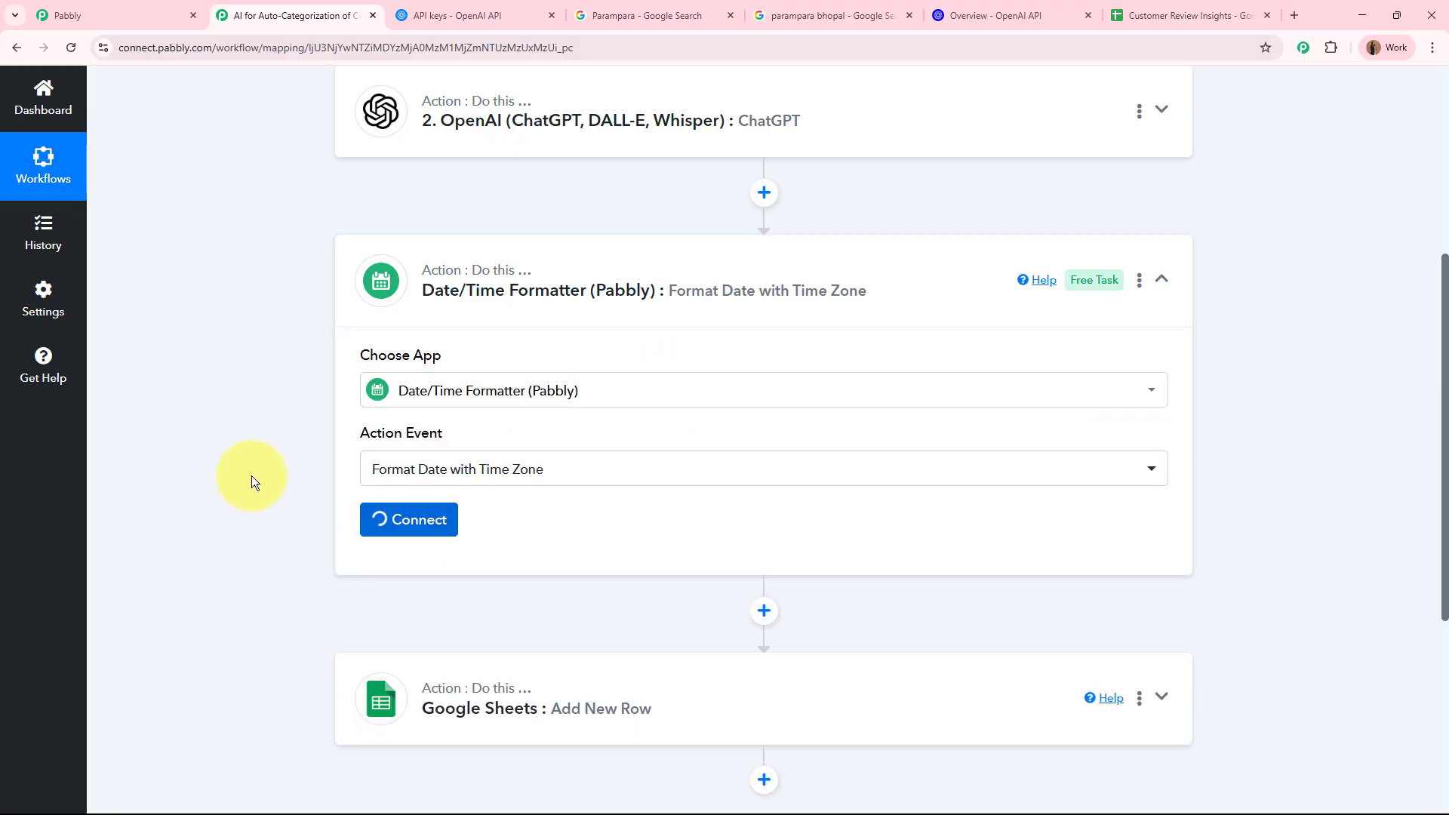
Step: Map the formatter's Date field to CreateTime from the Google Business Profile review
scroll(251, 474, down, 4)
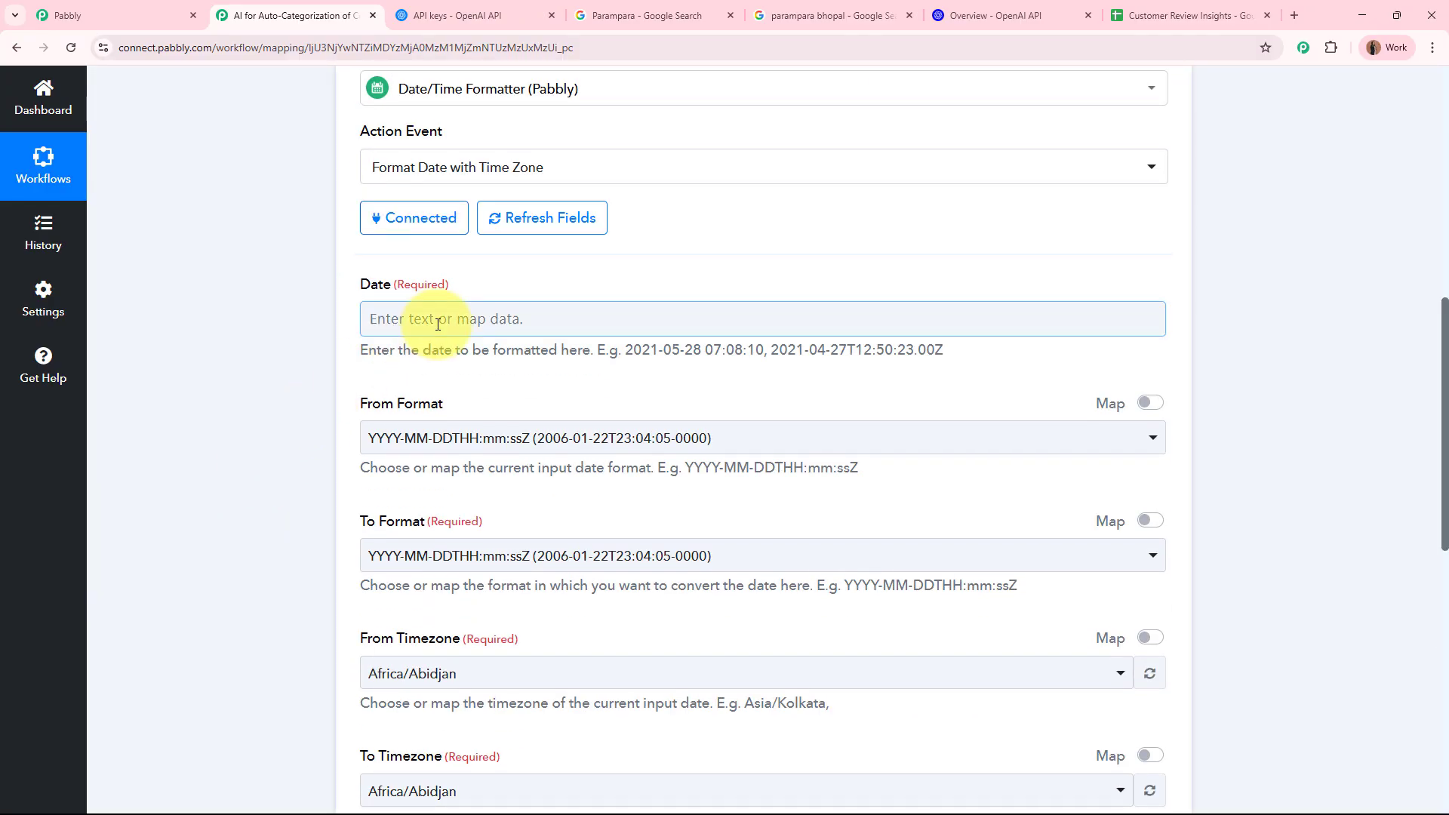
click(434, 323)
click(436, 322)
click(437, 321)
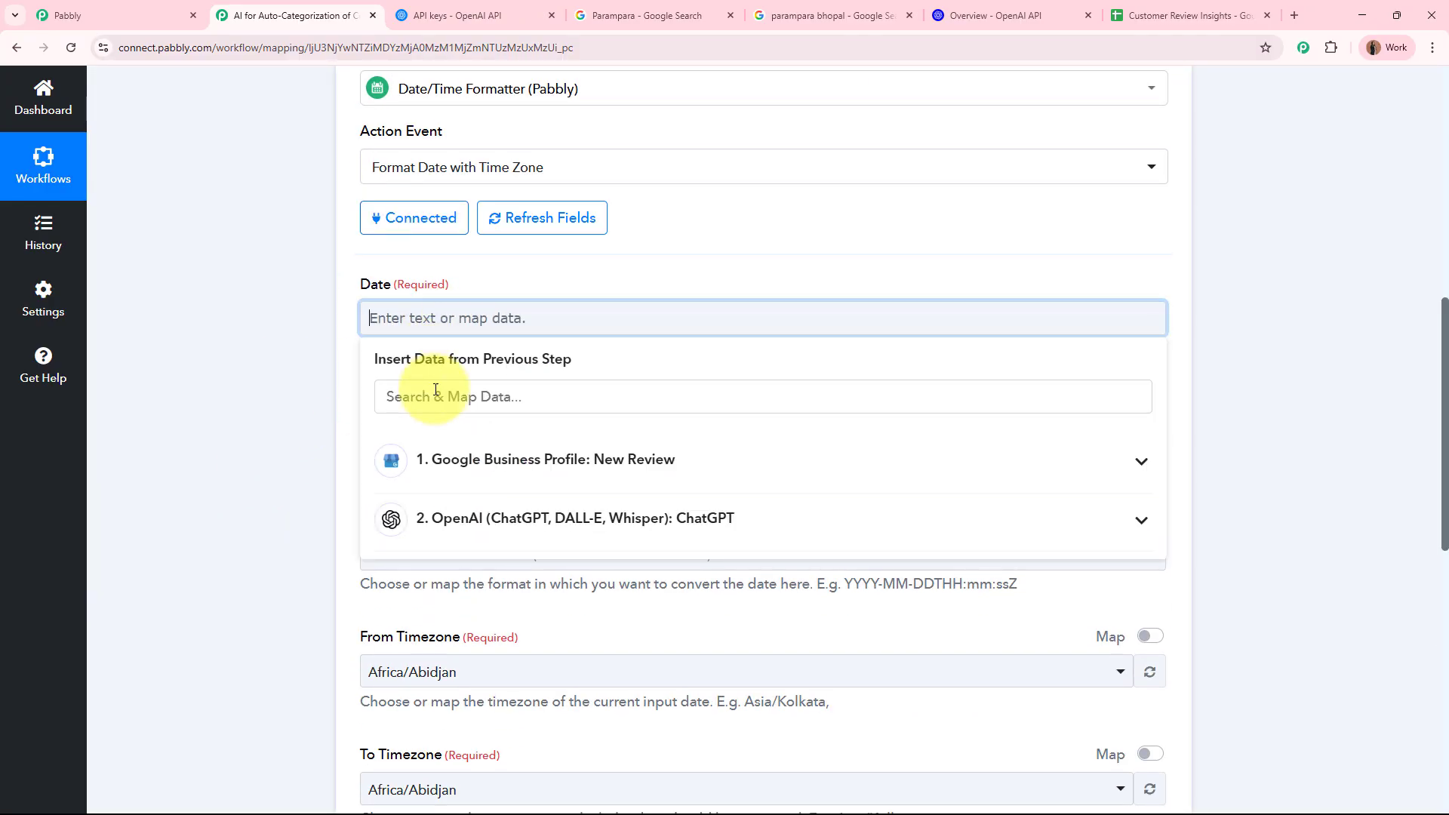
click(499, 471)
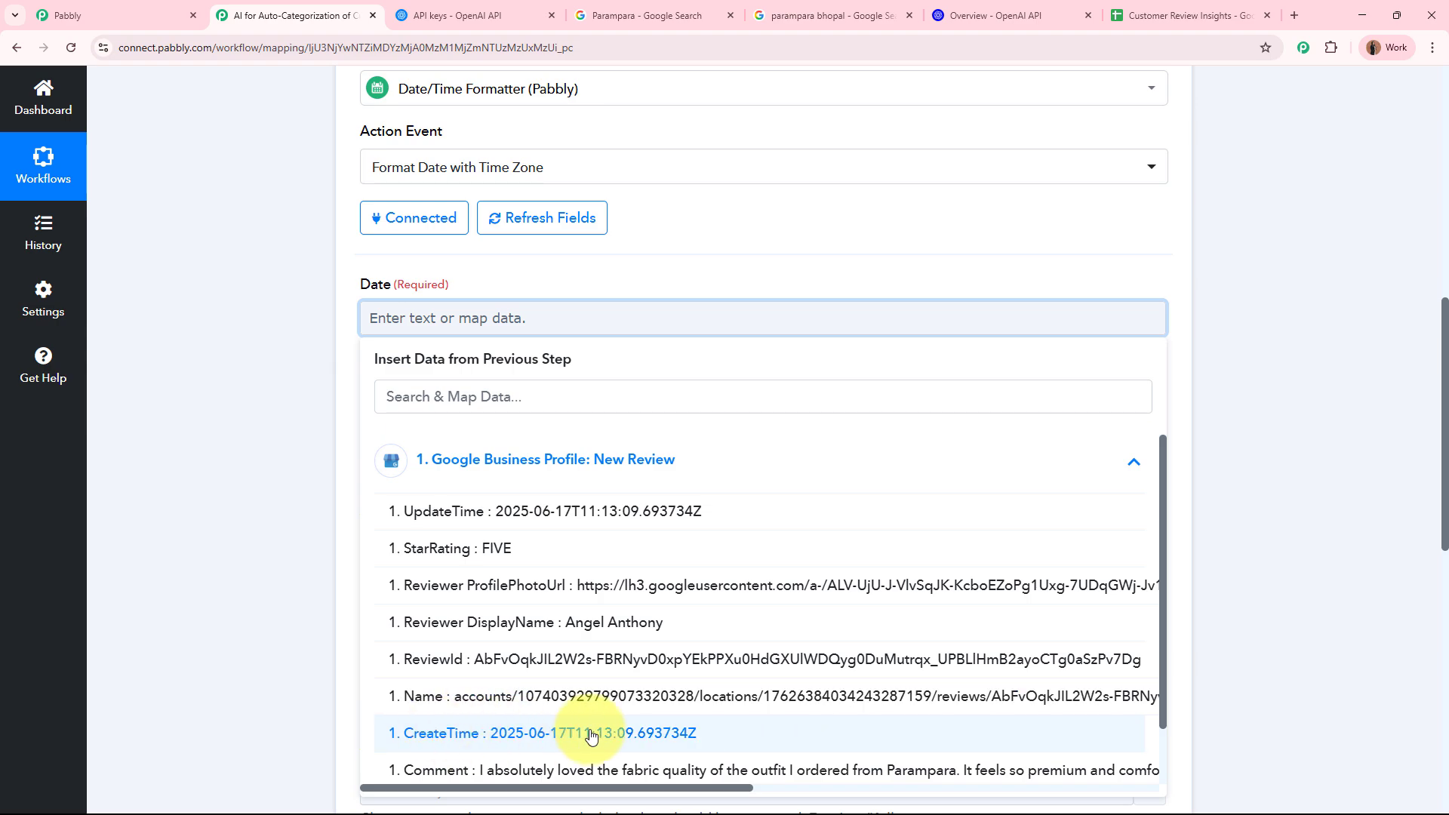
click(485, 733)
click(265, 409)
Step: Set the date conversion from YYYY-MM-DDTHH:mm:ssZ to DD/MM/YYYY
scroll(265, 409, down, 3)
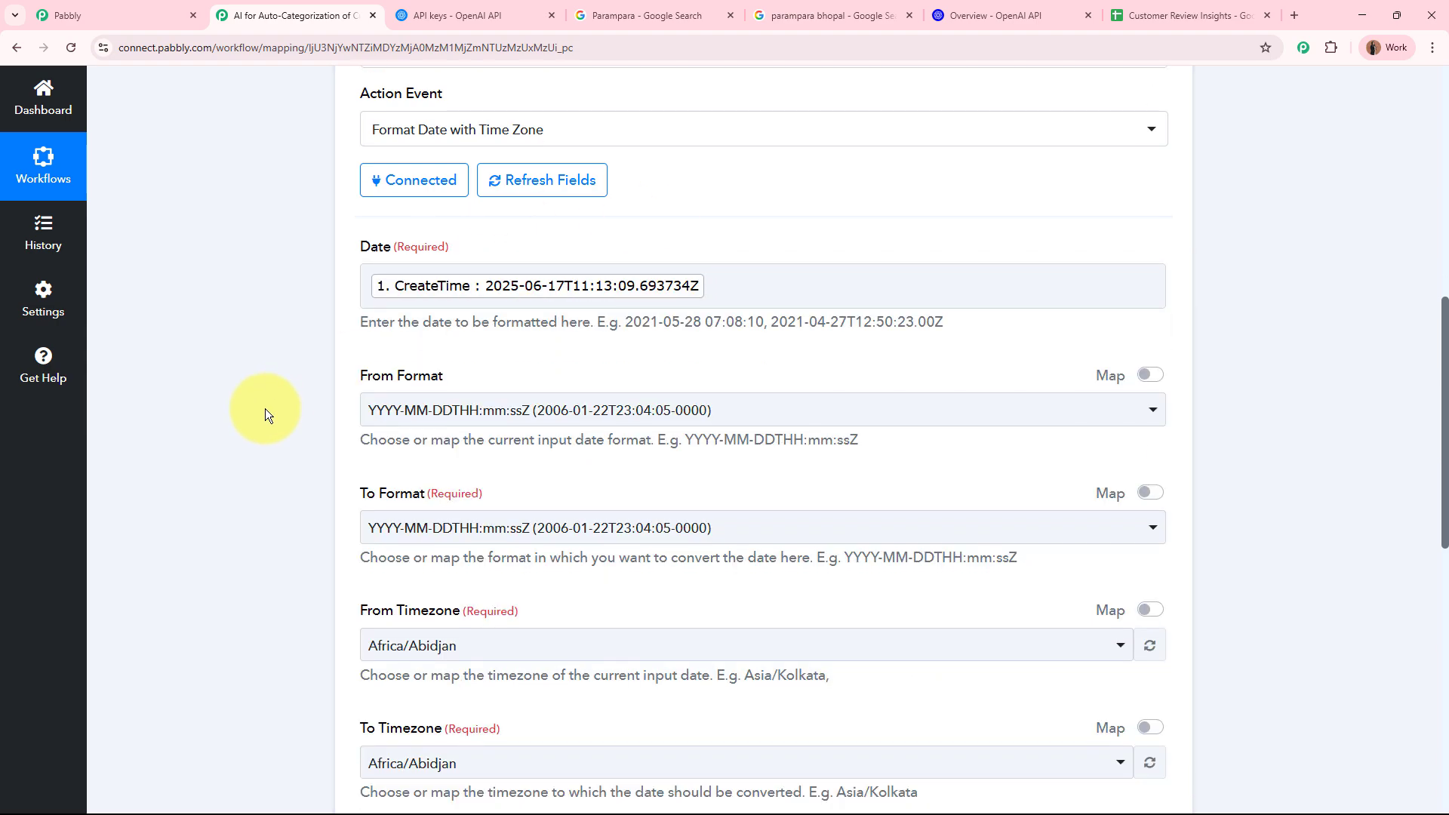
click(594, 255)
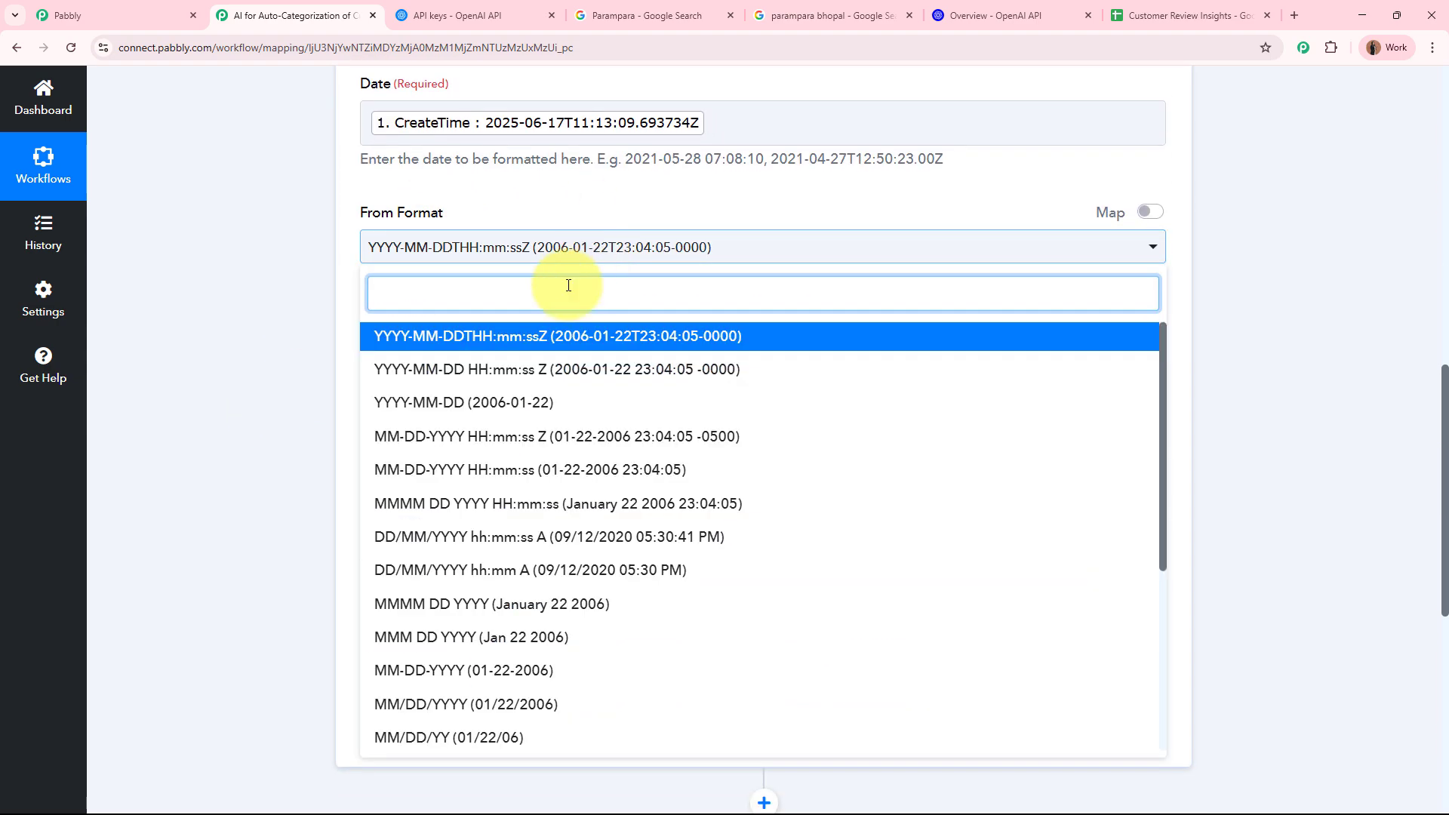
click(410, 336)
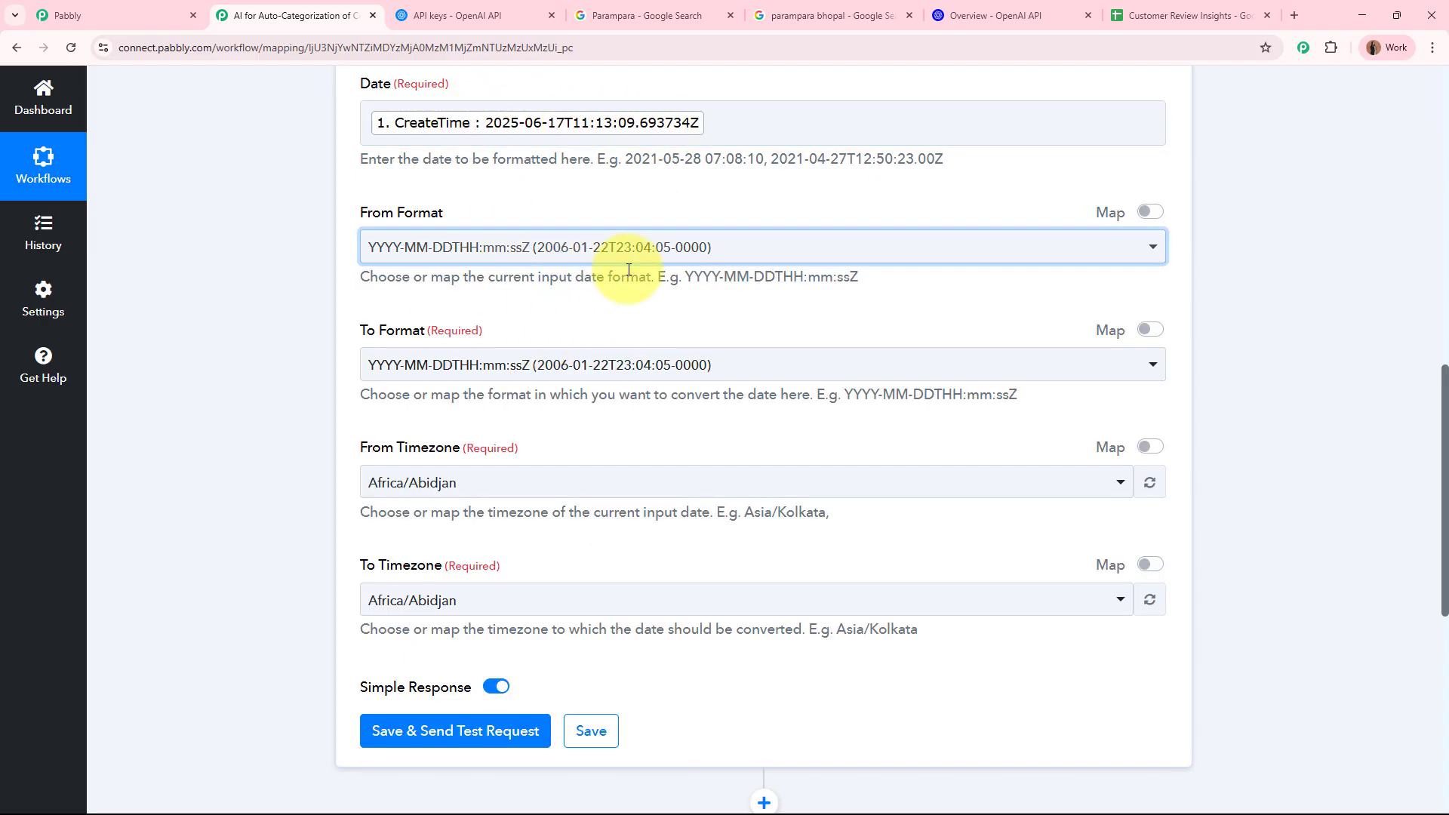
scroll(685, 211, down, 1)
click(592, 263)
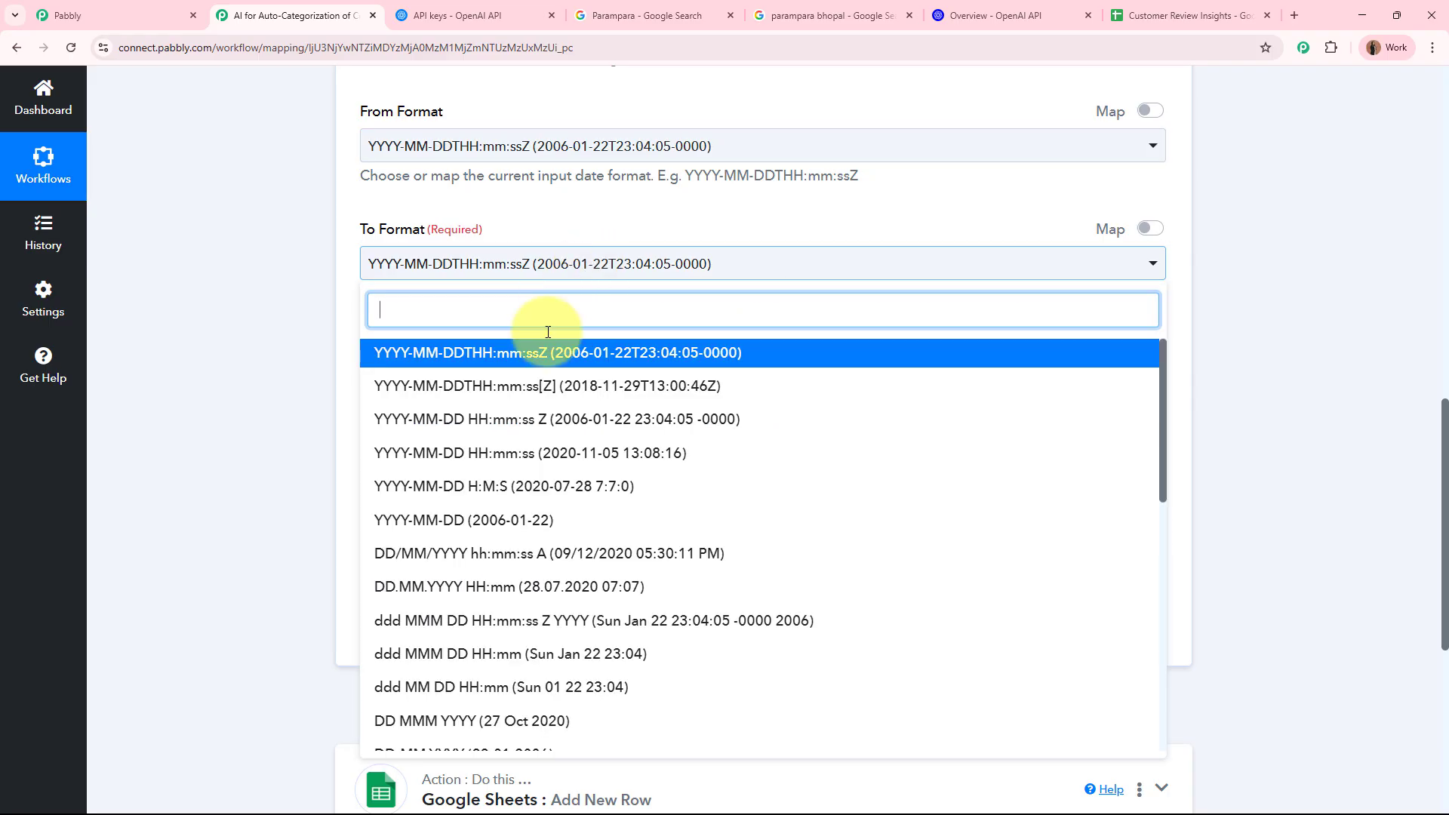
scroll(459, 571, down, 1)
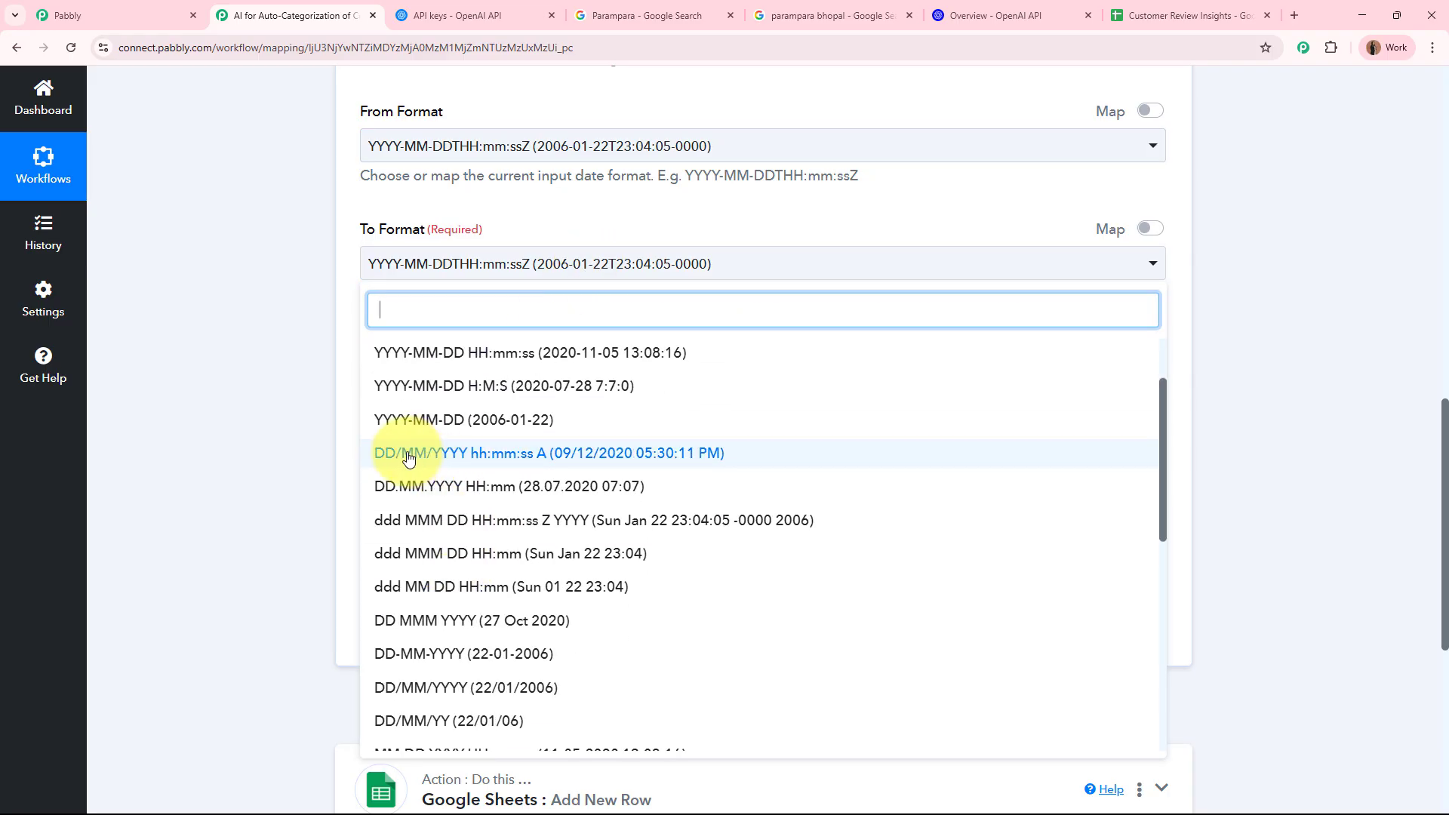
scroll(400, 485, down, 2)
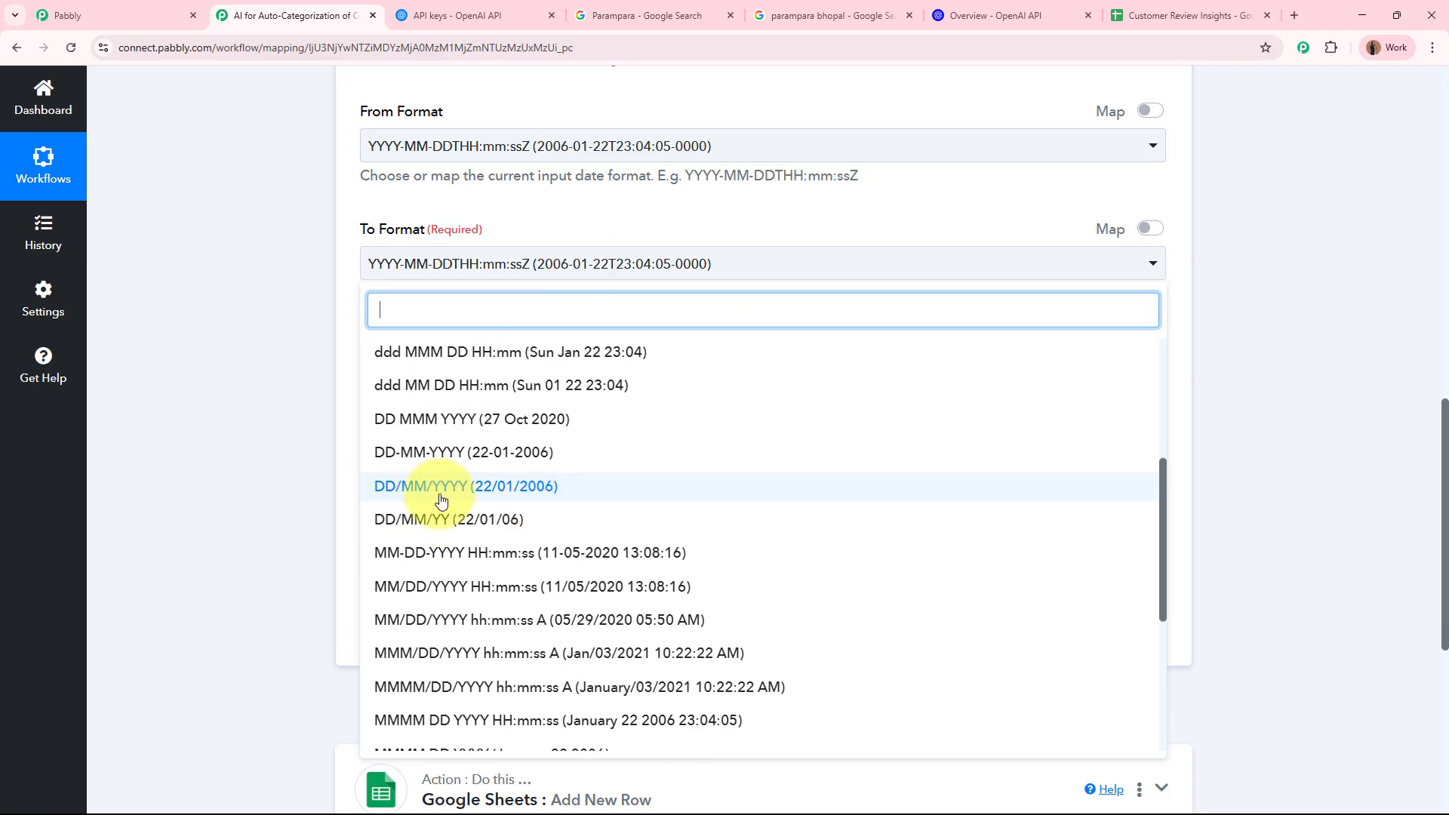
click(577, 491)
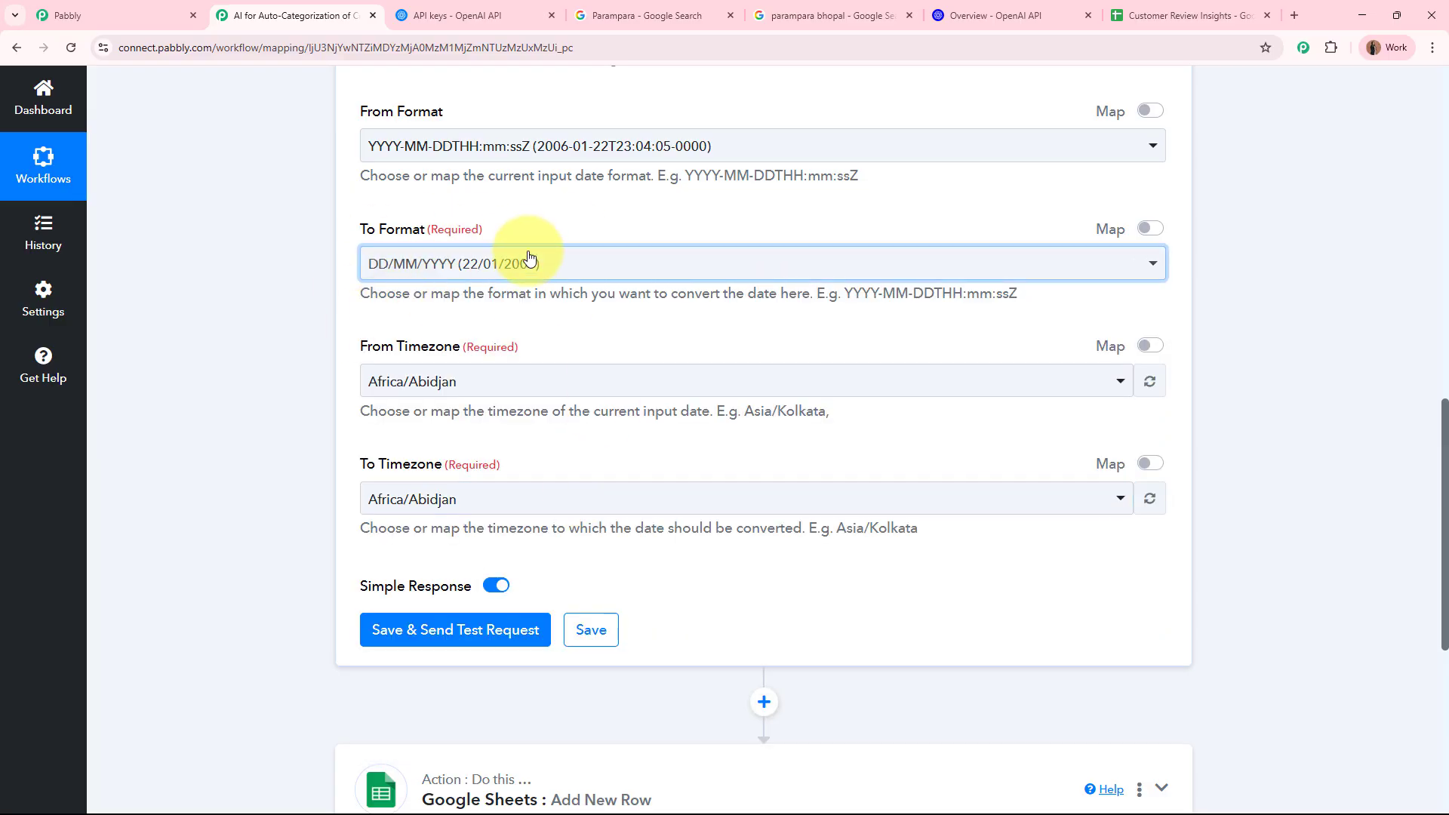
Step: Set the source timezone to Etc/UTC and the target timezone to Asia/Kolkata
click(532, 382)
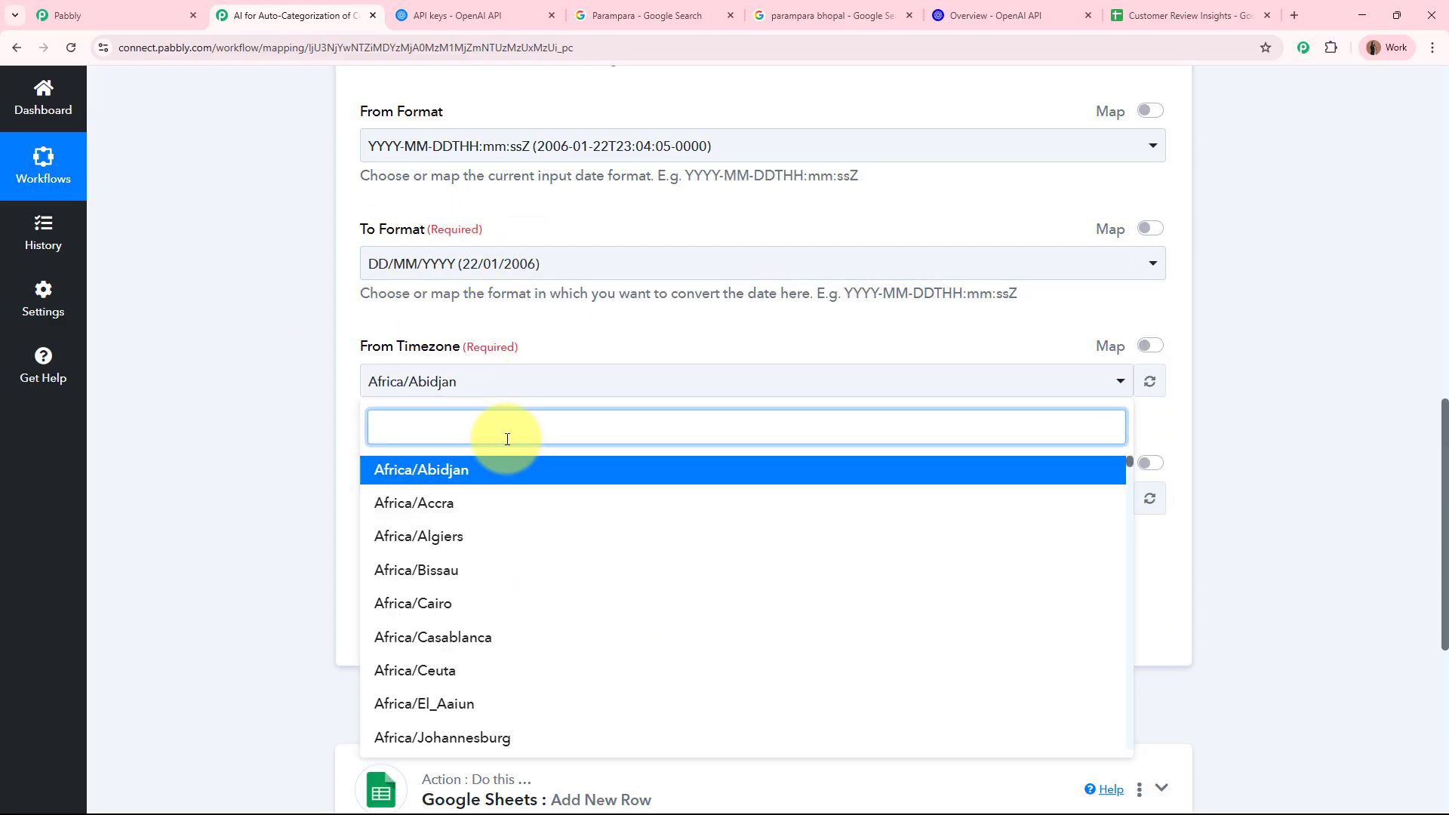
text(utc)
click(501, 471)
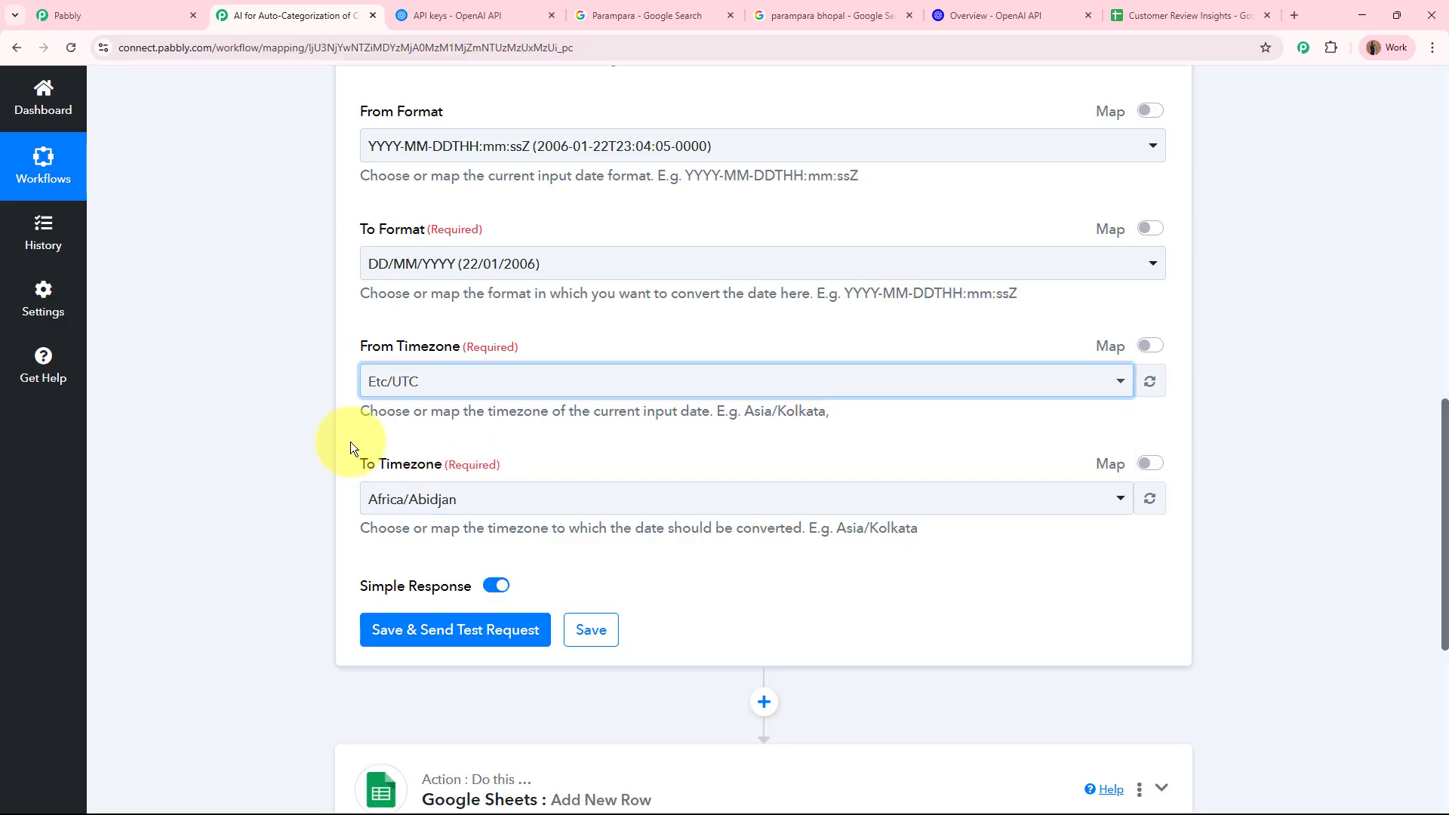
click(308, 462)
click(465, 494)
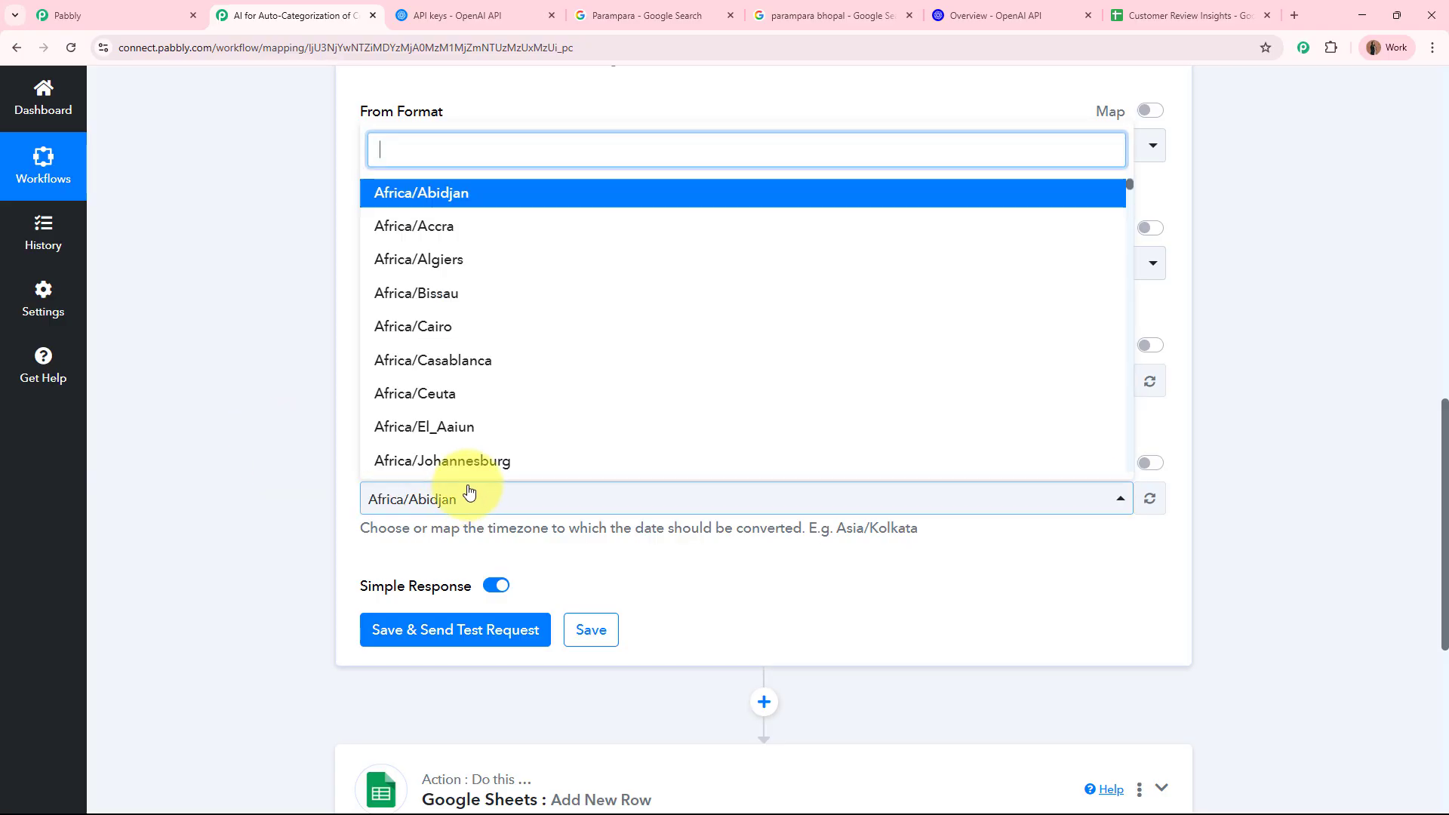
text(kol)
click(485, 417)
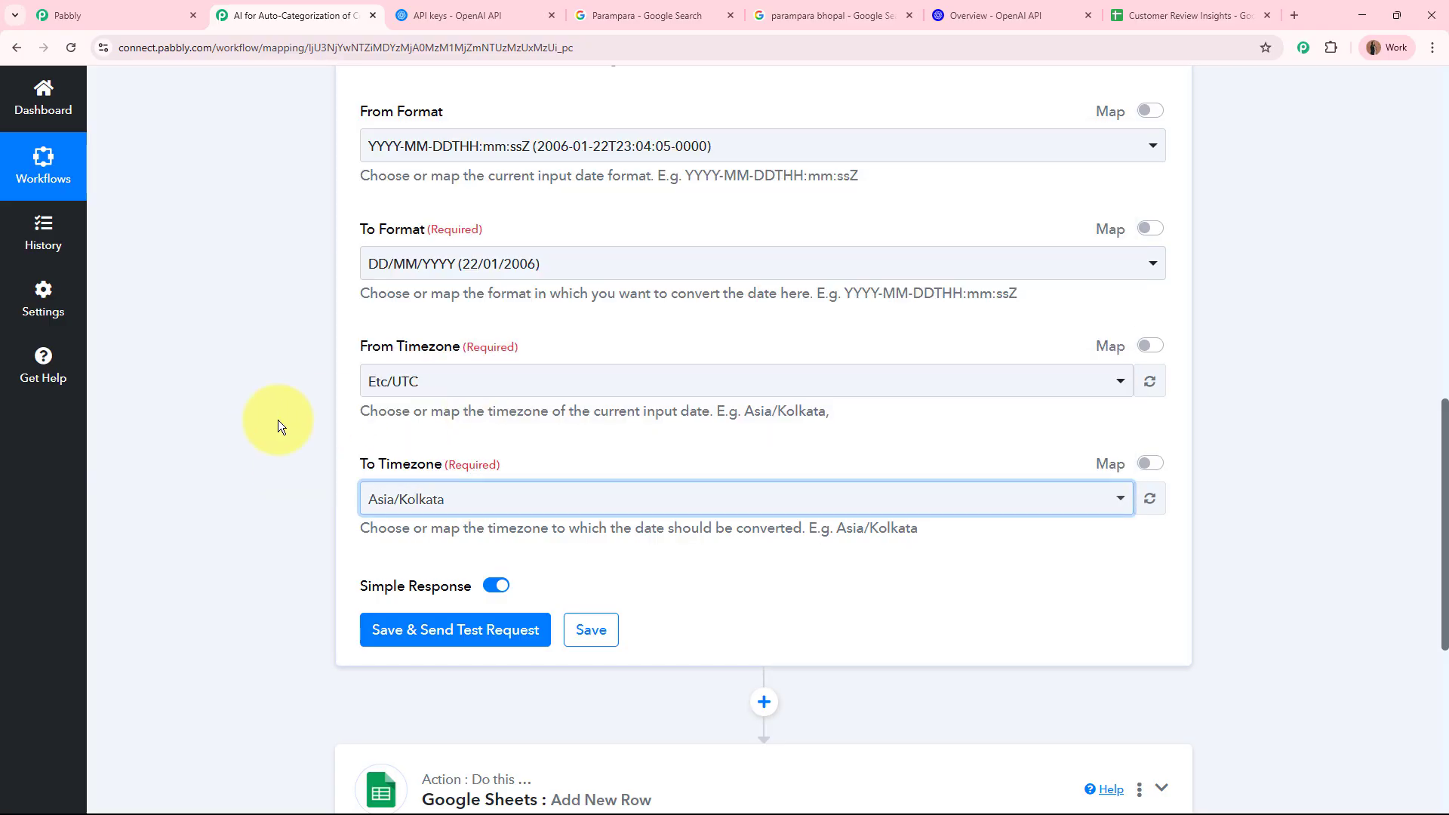
Step: Save the Date/Time Formatter action, send a test request and check the formatted date in the response
scroll(278, 420, down, 3)
click(414, 427)
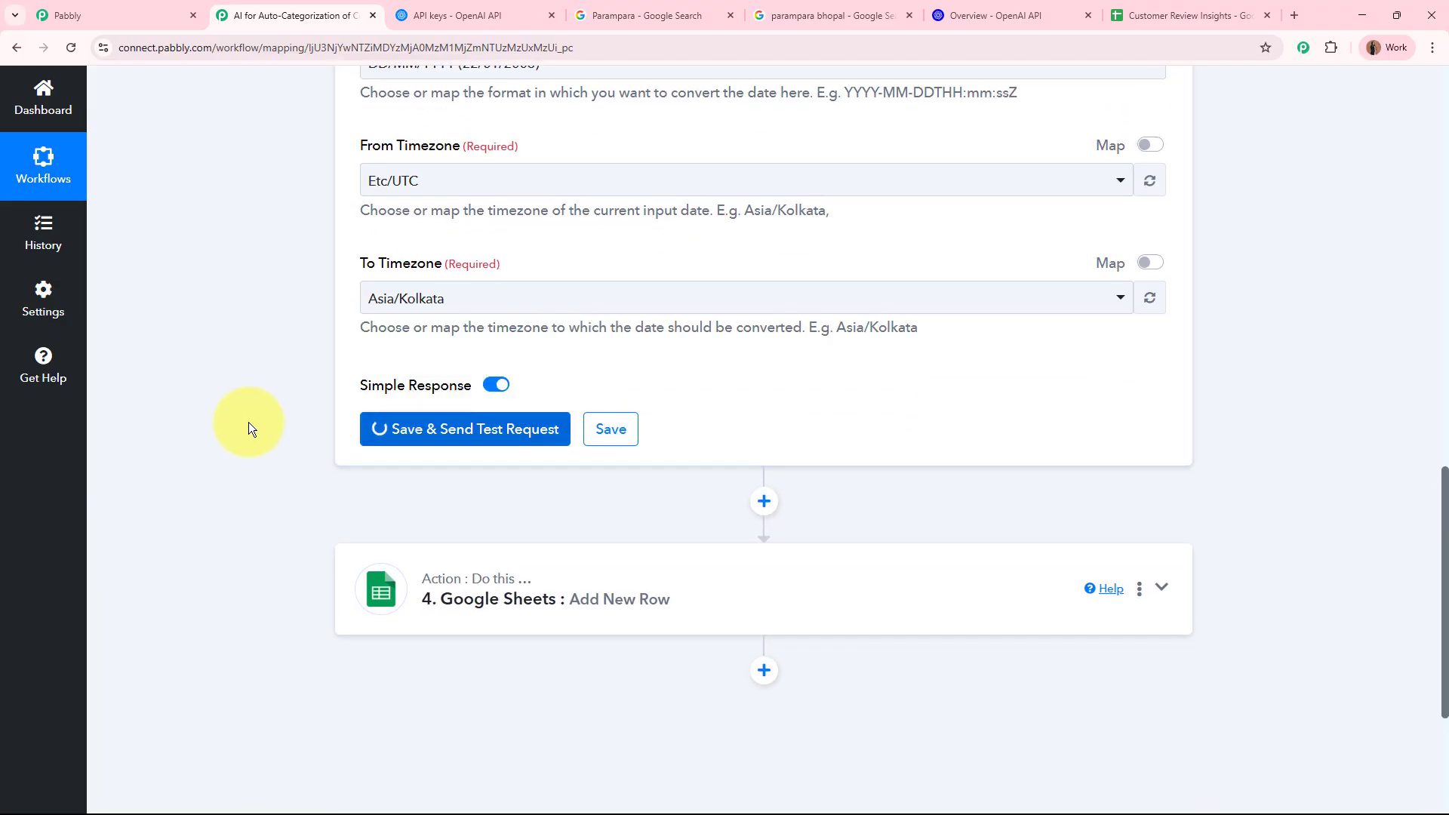
scroll(302, 423, down, 2)
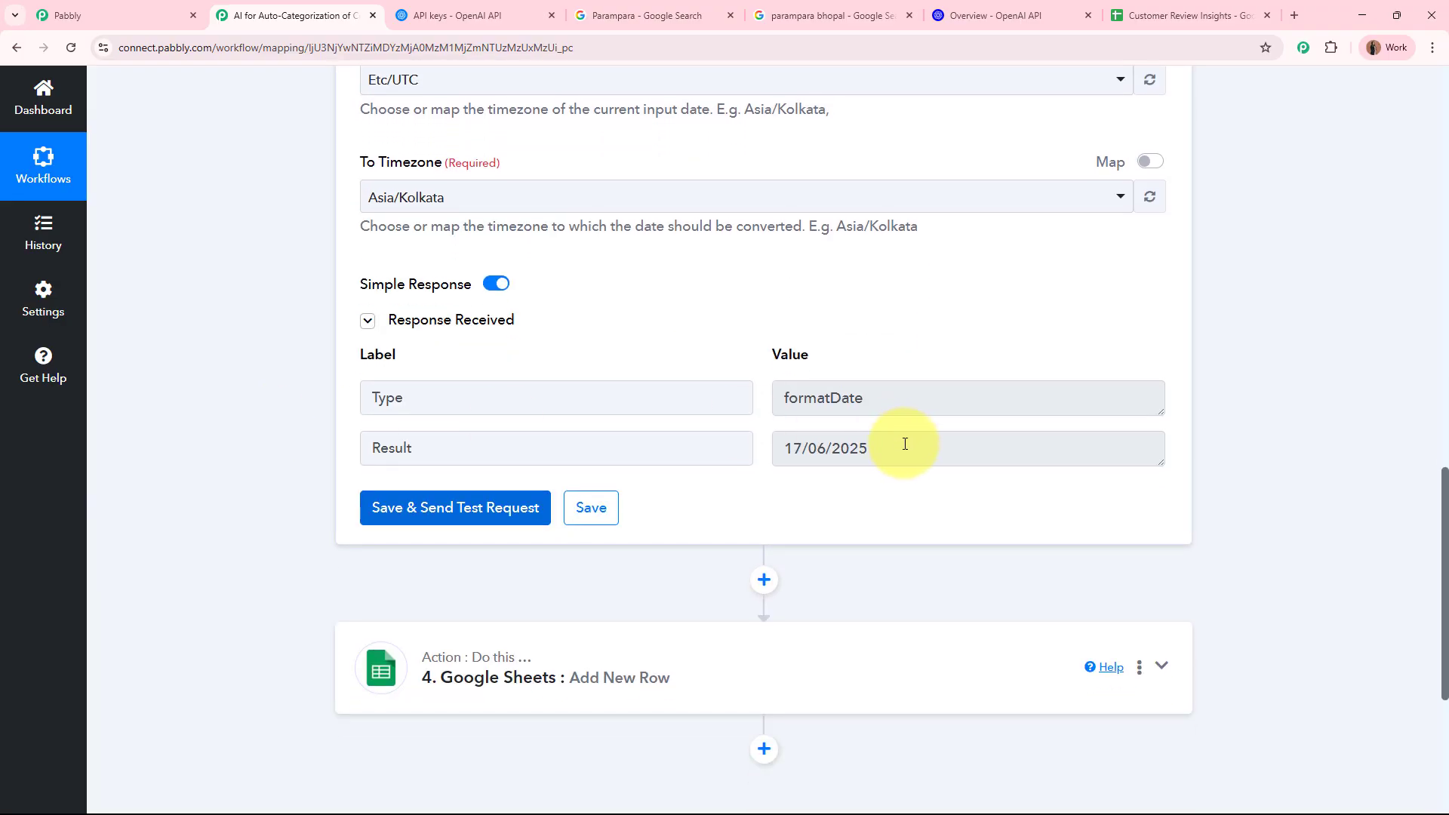
Step: Check the formatted date in the Date/Time Formatter response and collapse that action
drag(906, 443, 710, 444)
click(1285, 418)
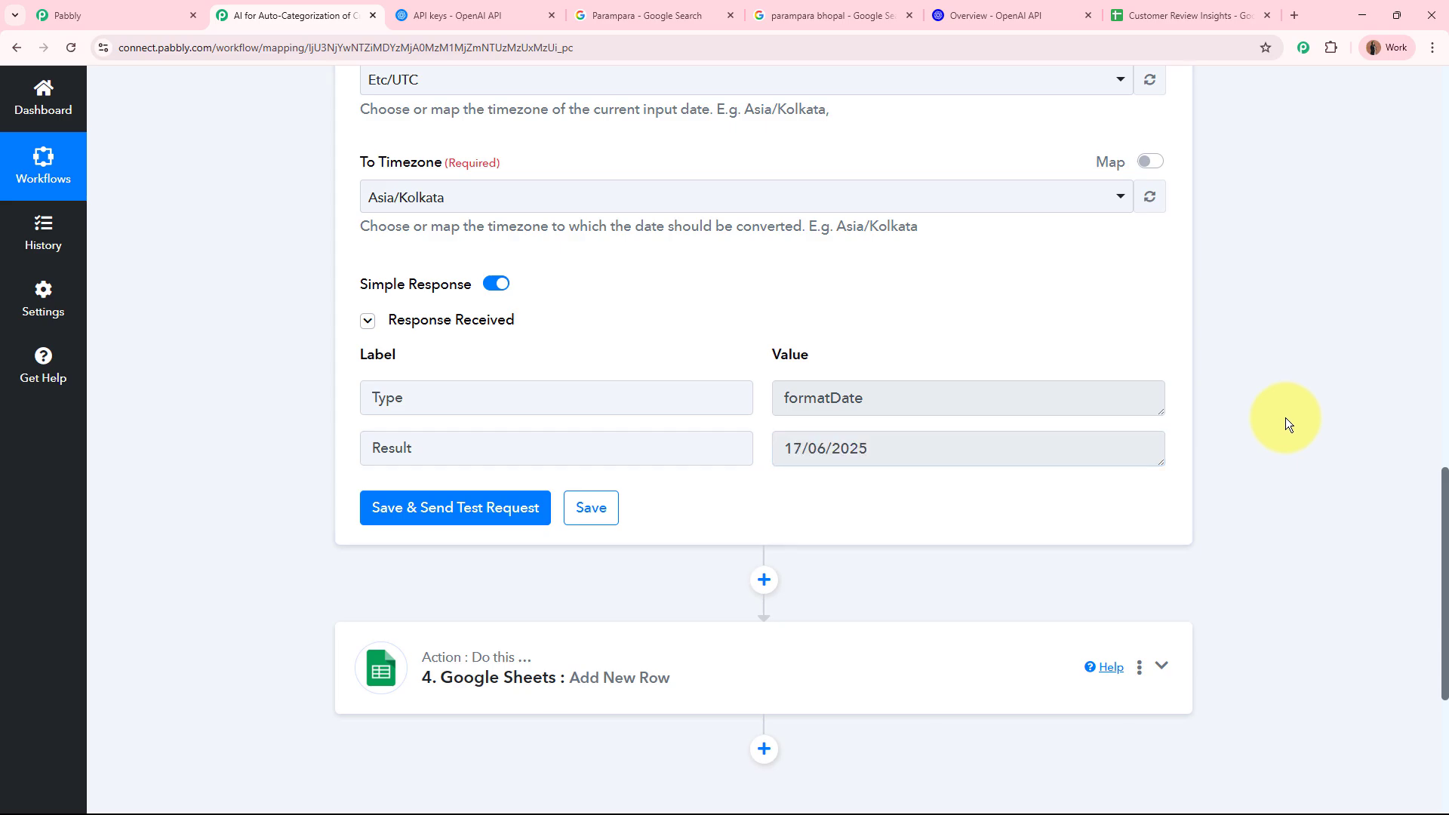
scroll(1275, 403, up, 13)
click(846, 404)
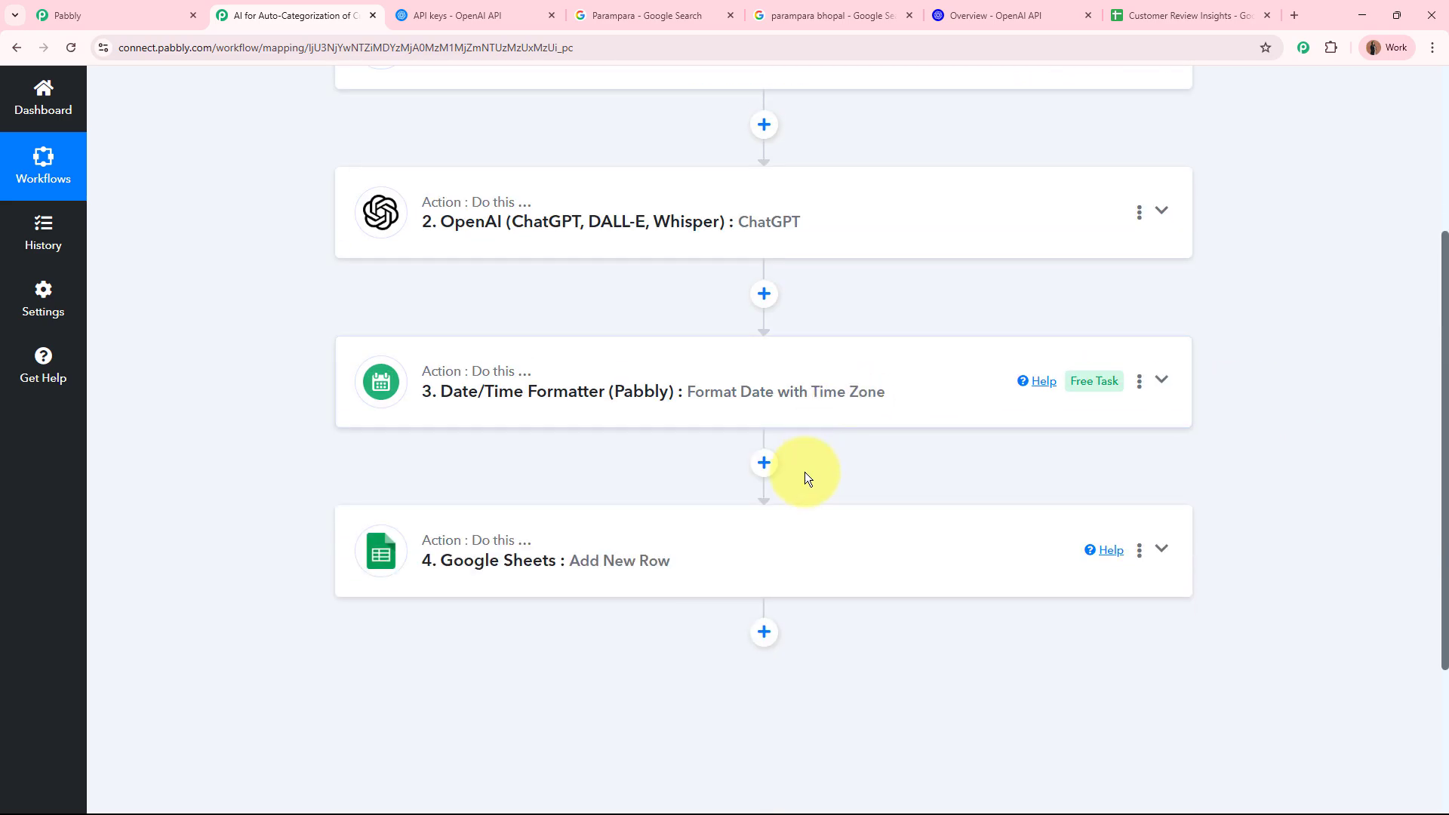
Step: Expand the Google Sheets Add New Row action and map Review Date to the Date/Time Formatter's Result
click(757, 511)
scroll(805, 452, down, 5)
scroll(809, 451, down, 8)
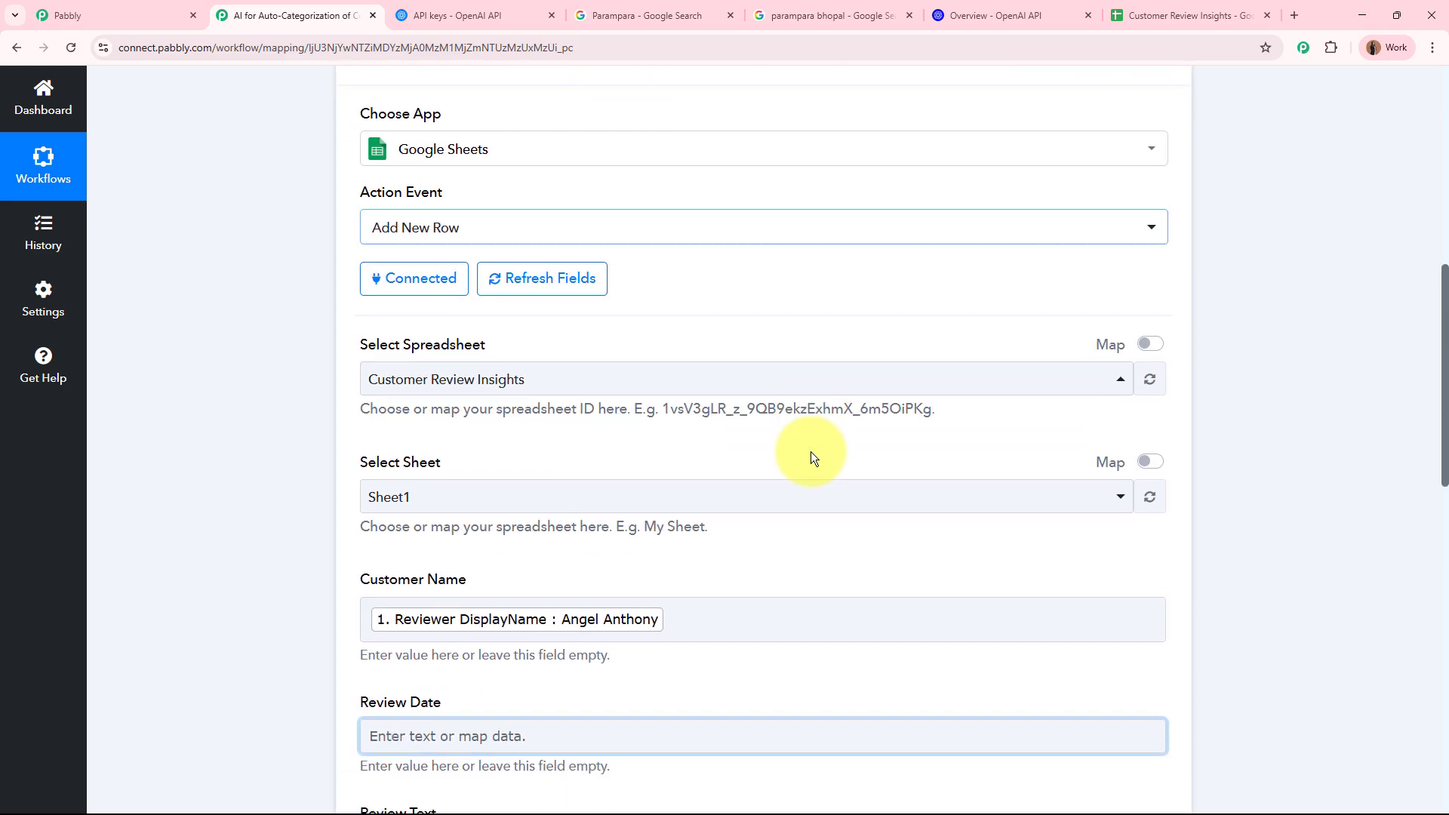
click(490, 272)
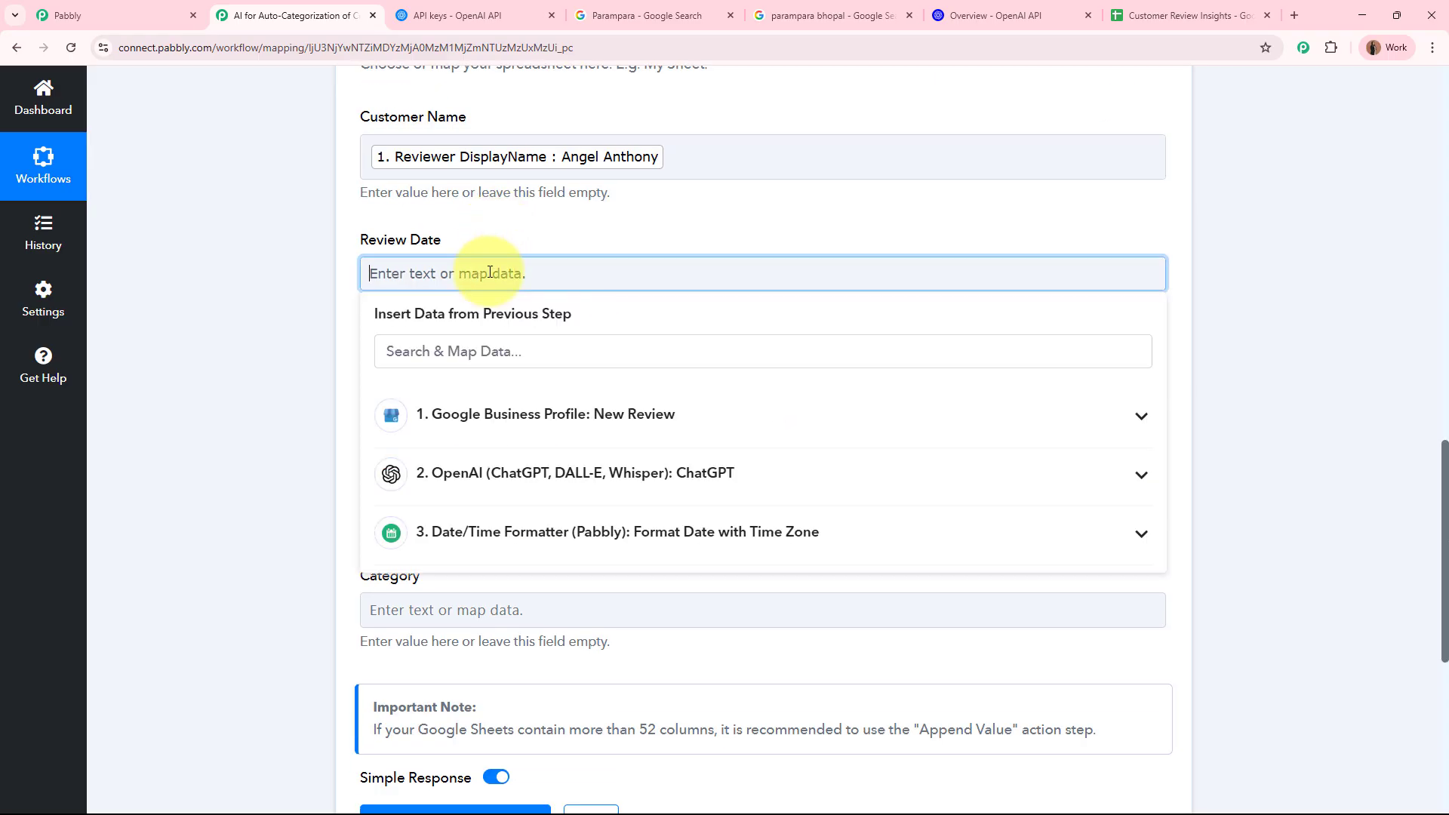
click(518, 532)
click(491, 613)
click(215, 426)
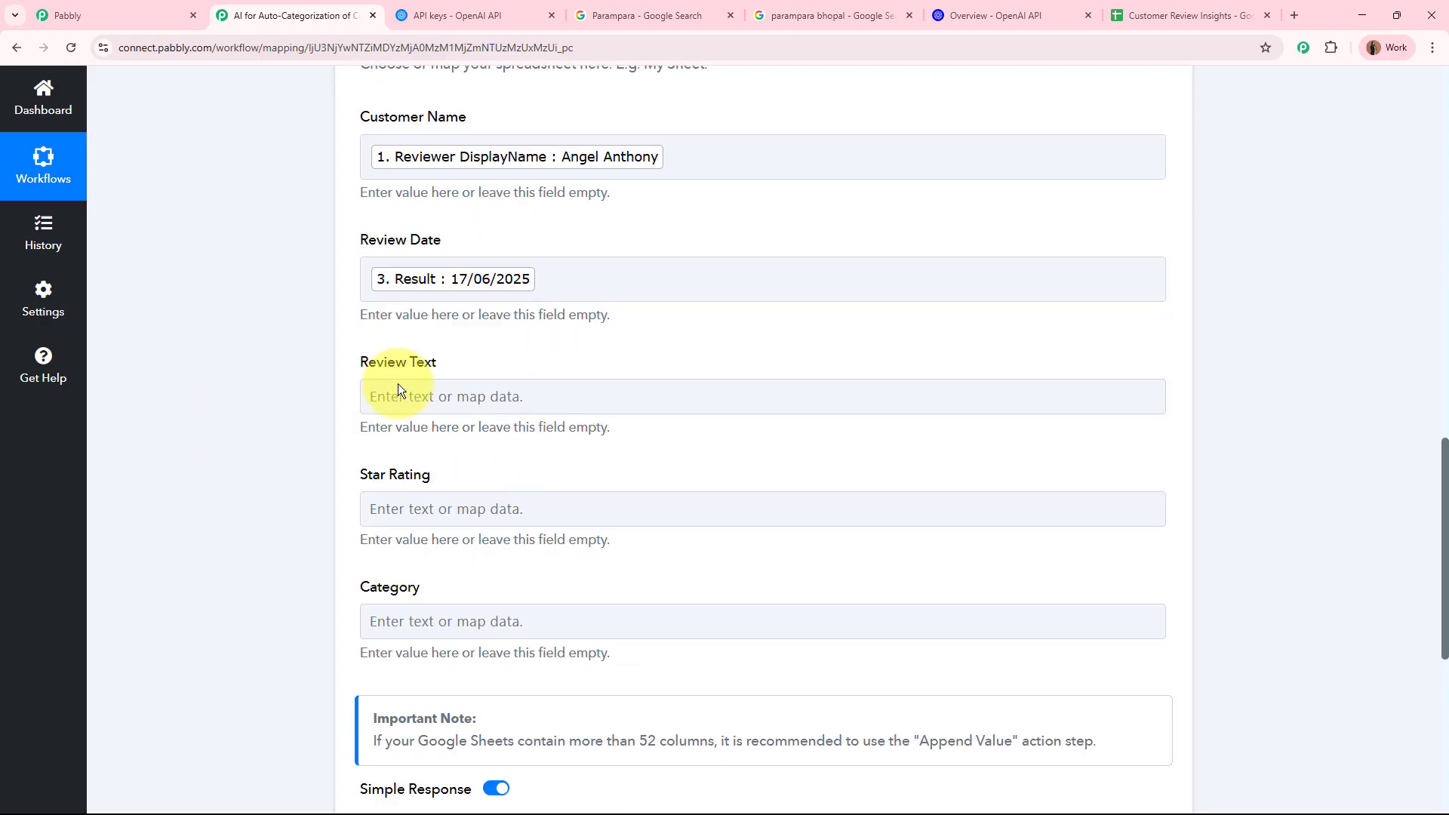
Step: Map the Review Text field to Comment from the Google Business Profile review
click(453, 398)
click(642, 439)
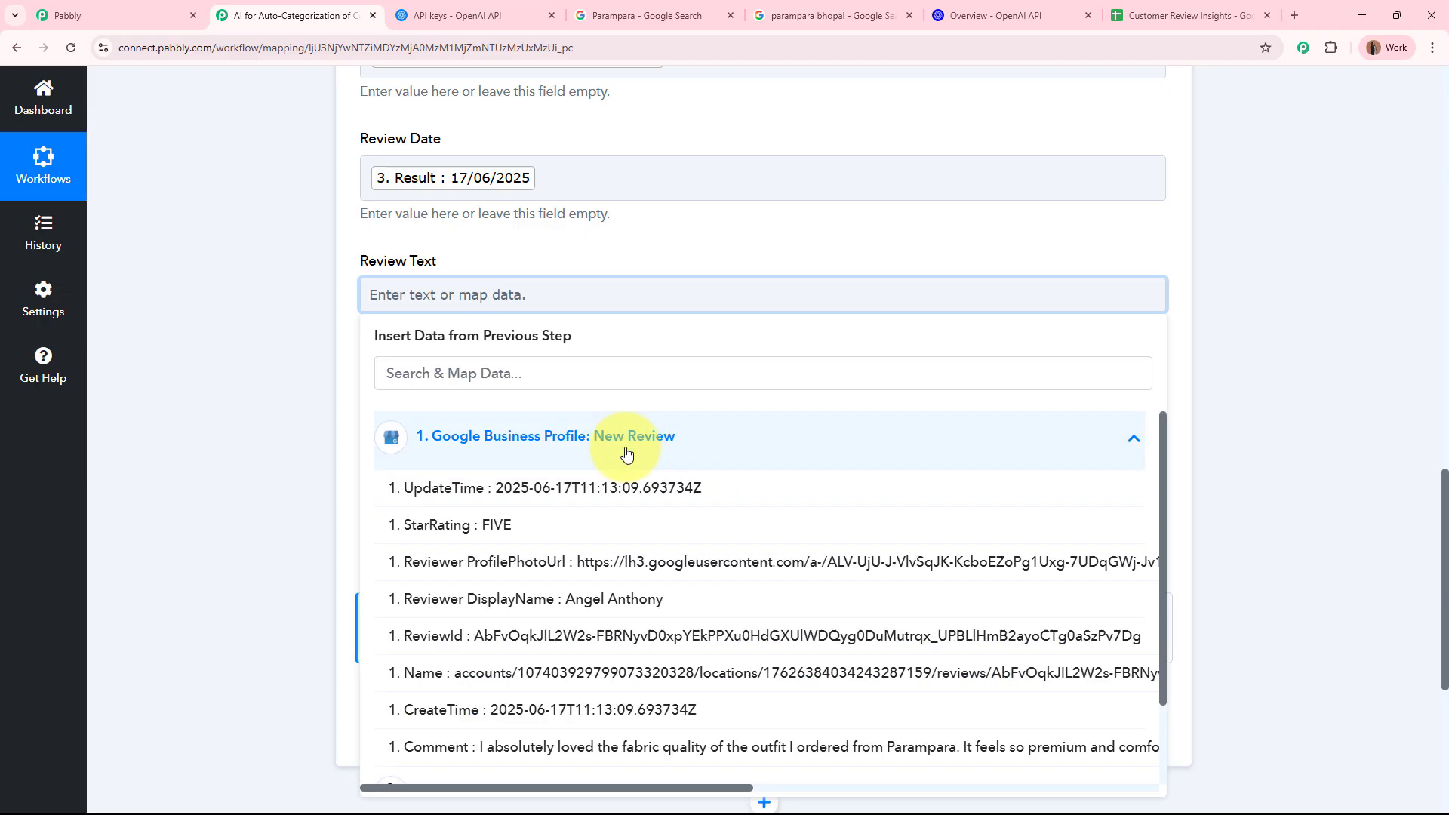
click(642, 780)
click(248, 521)
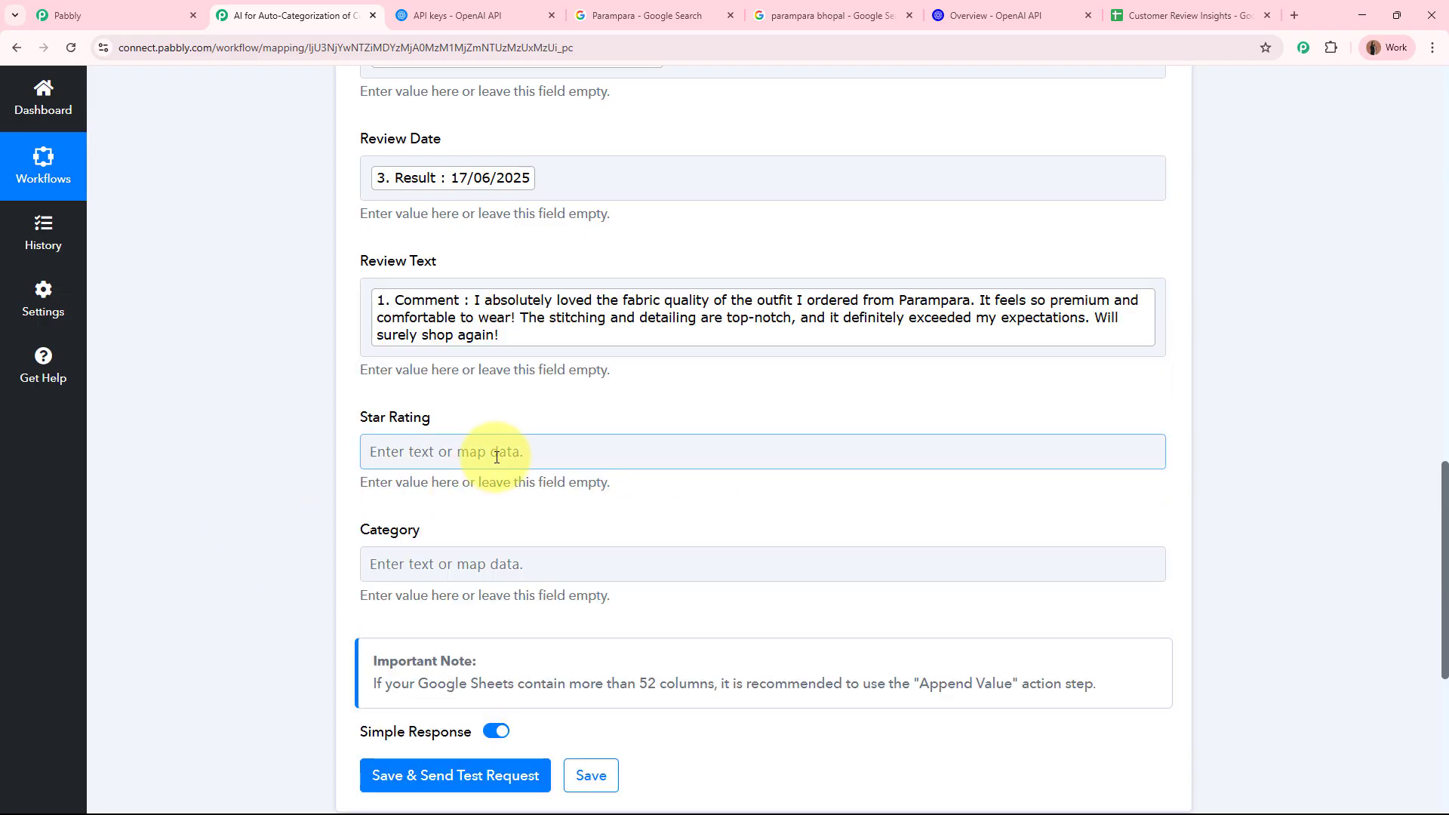
Step: Map the Star Rating field to StarRating from the Google Business Profile review
click(479, 454)
click(543, 590)
click(626, 690)
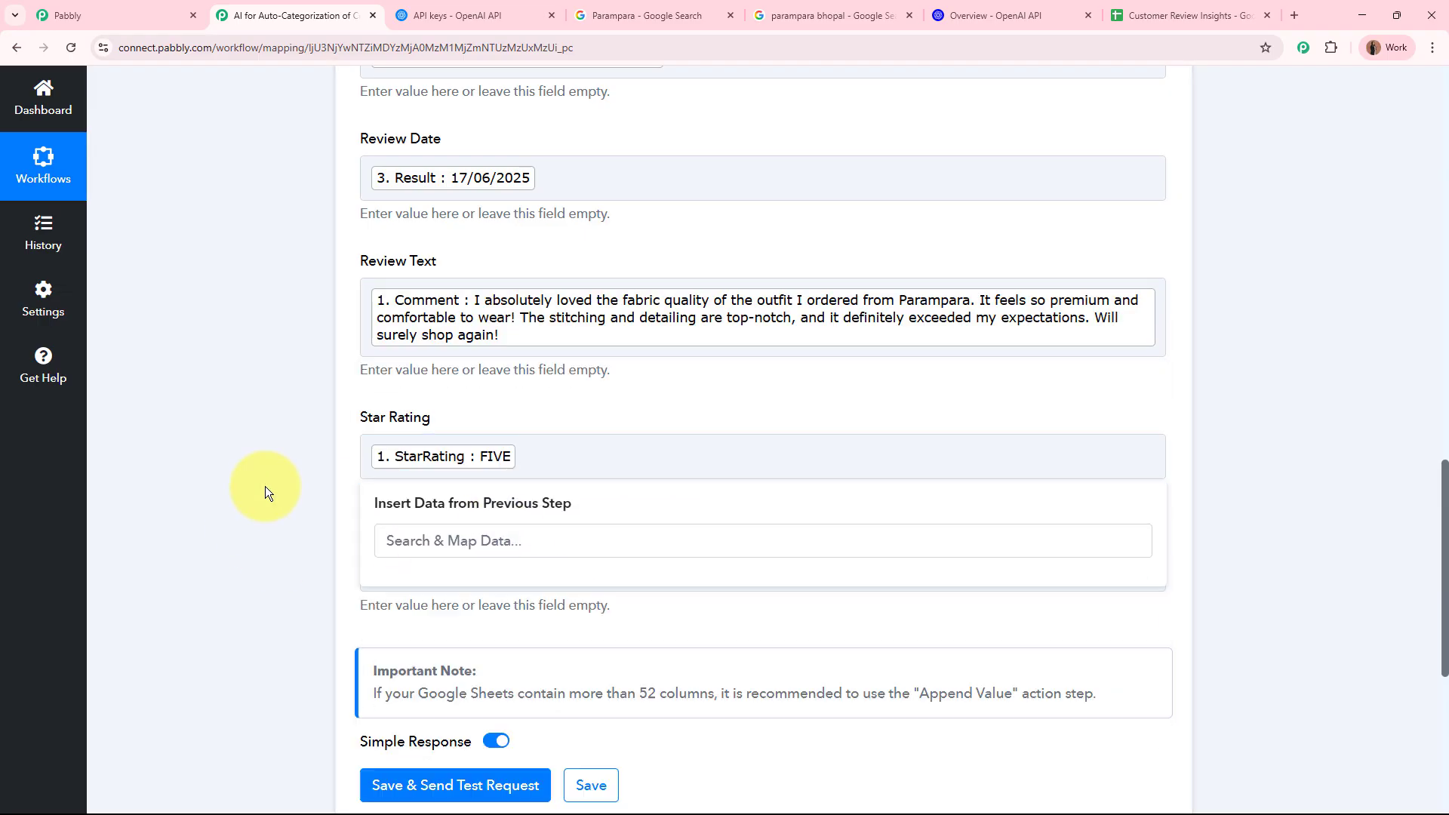
click(265, 486)
Step: Map the Category field to Choices 0 Message Content from the OpenAI ChatGPT step
click(492, 375)
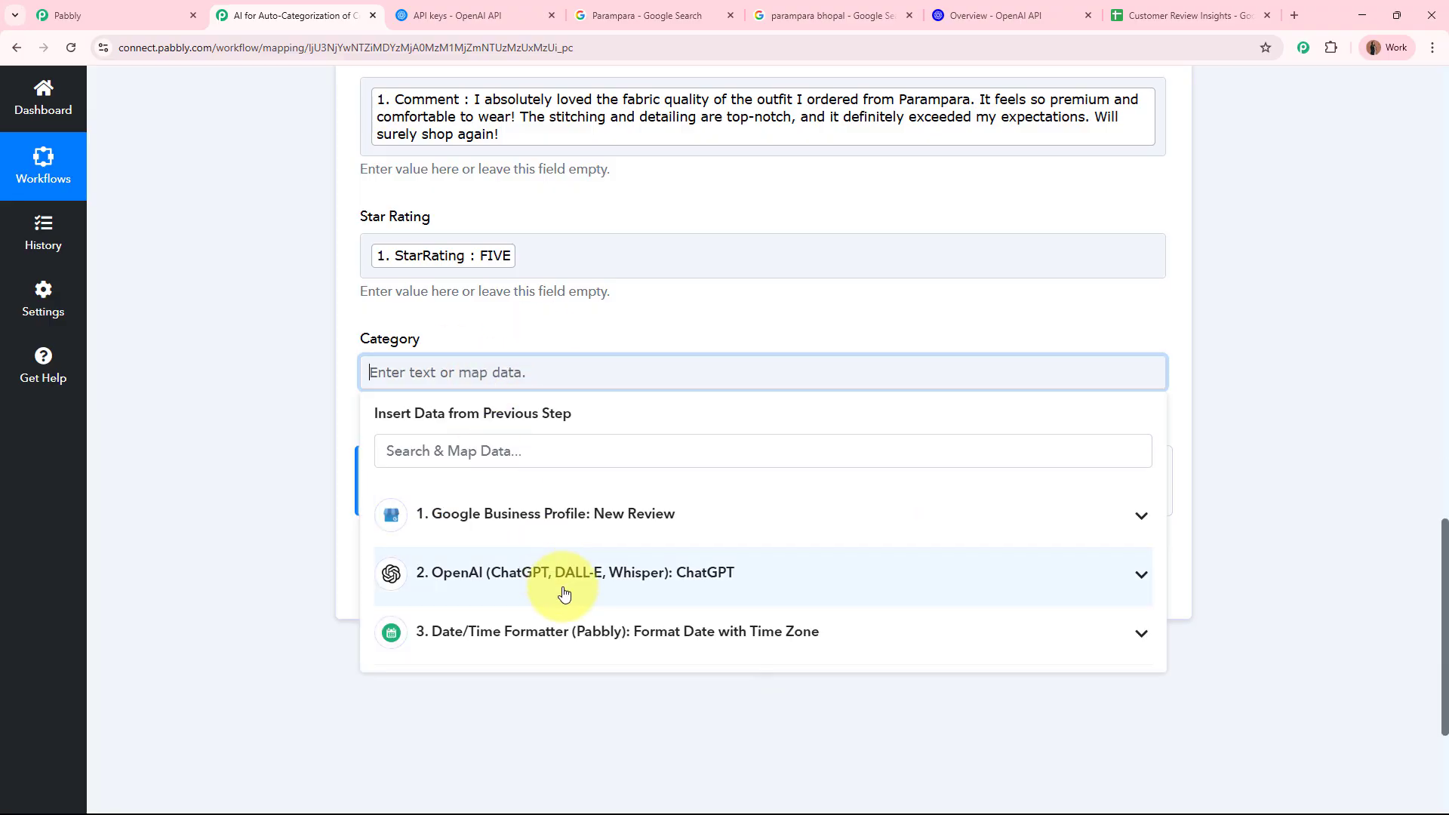
click(592, 573)
scroll(712, 705, down, 5)
click(656, 647)
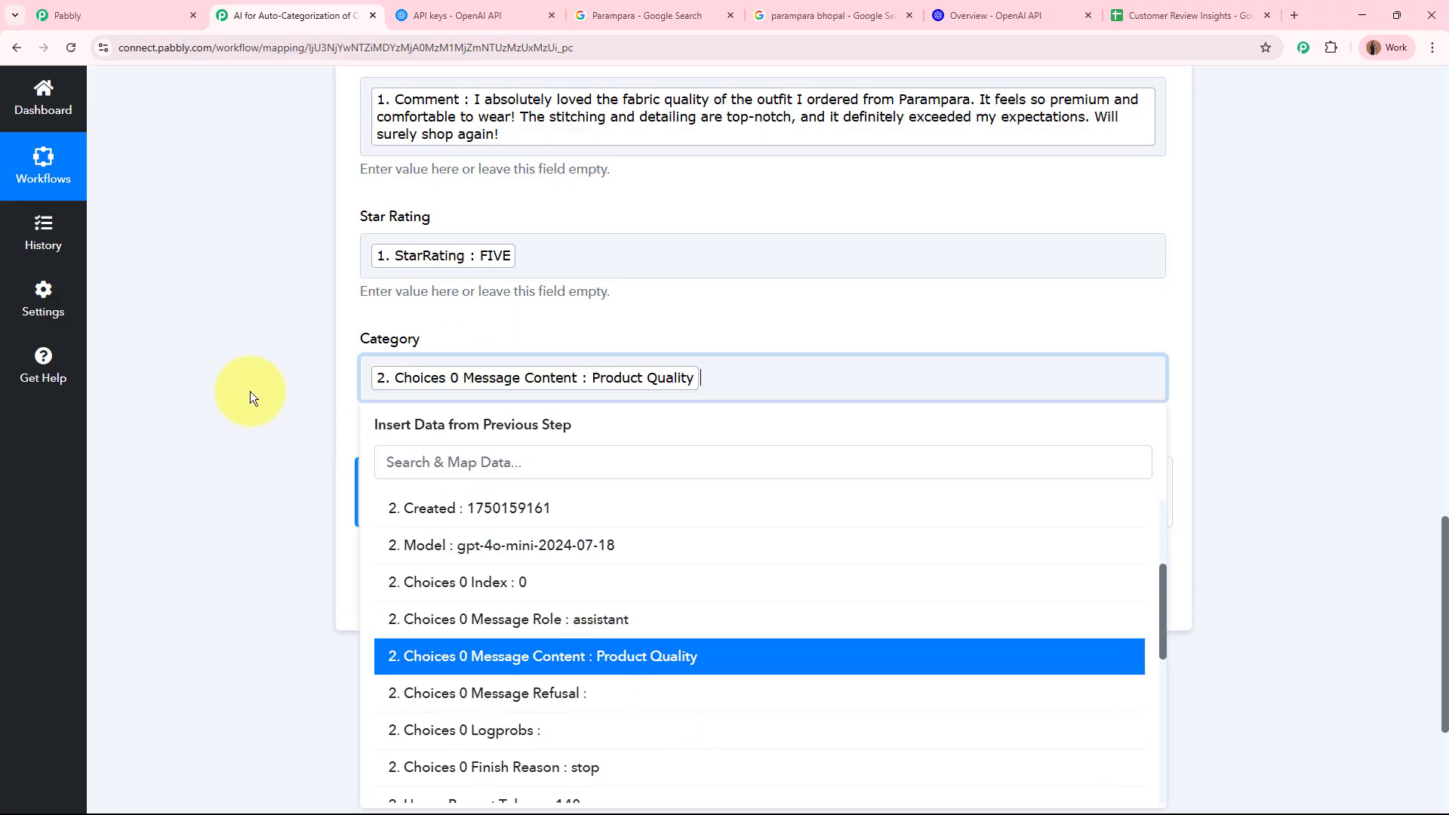
click(249, 391)
Step: Check the mapped Google Sheets fields, then save the action and send a test request
scroll(249, 391, up, 5)
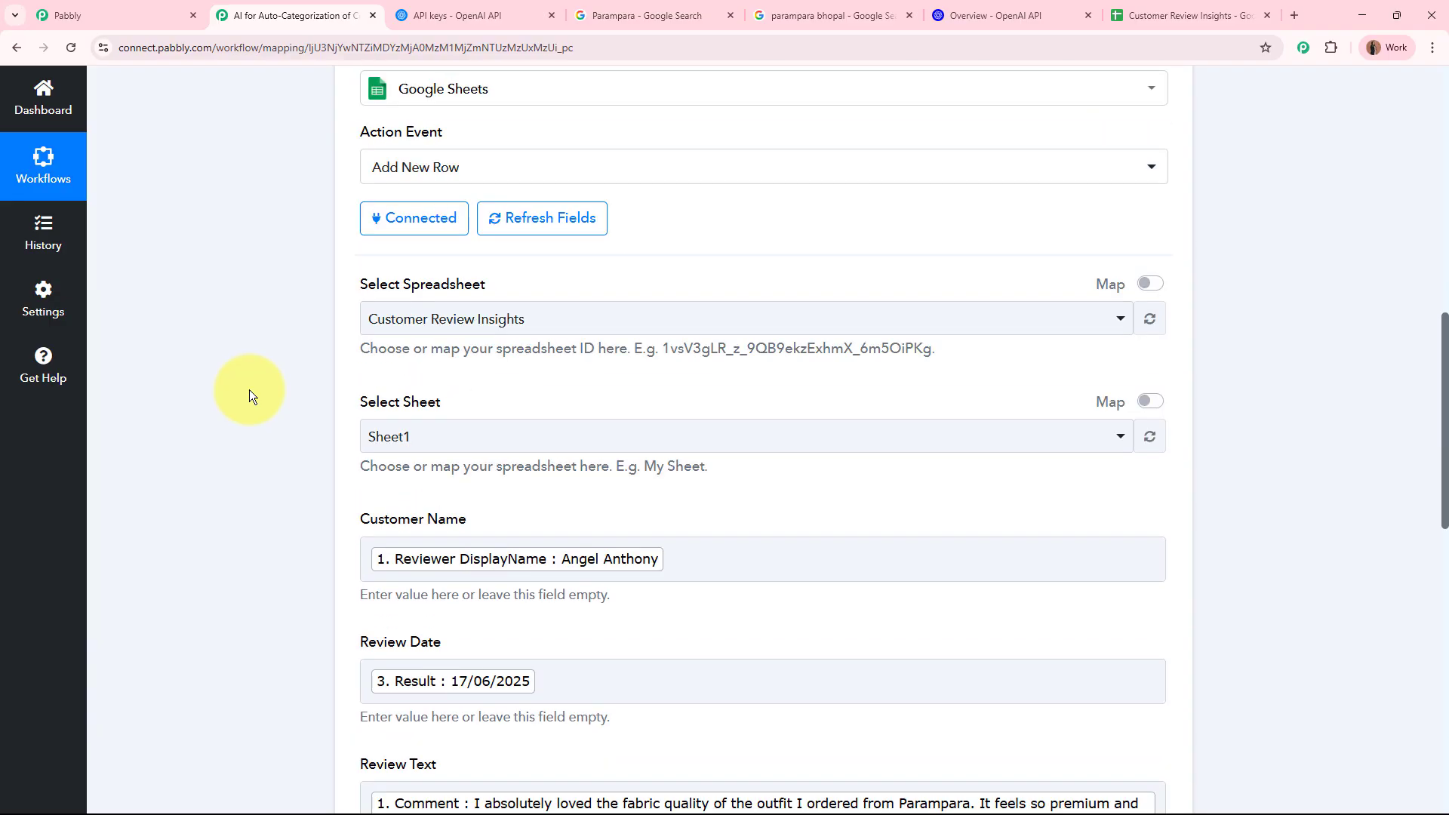
scroll(249, 390, down, 10)
click(452, 323)
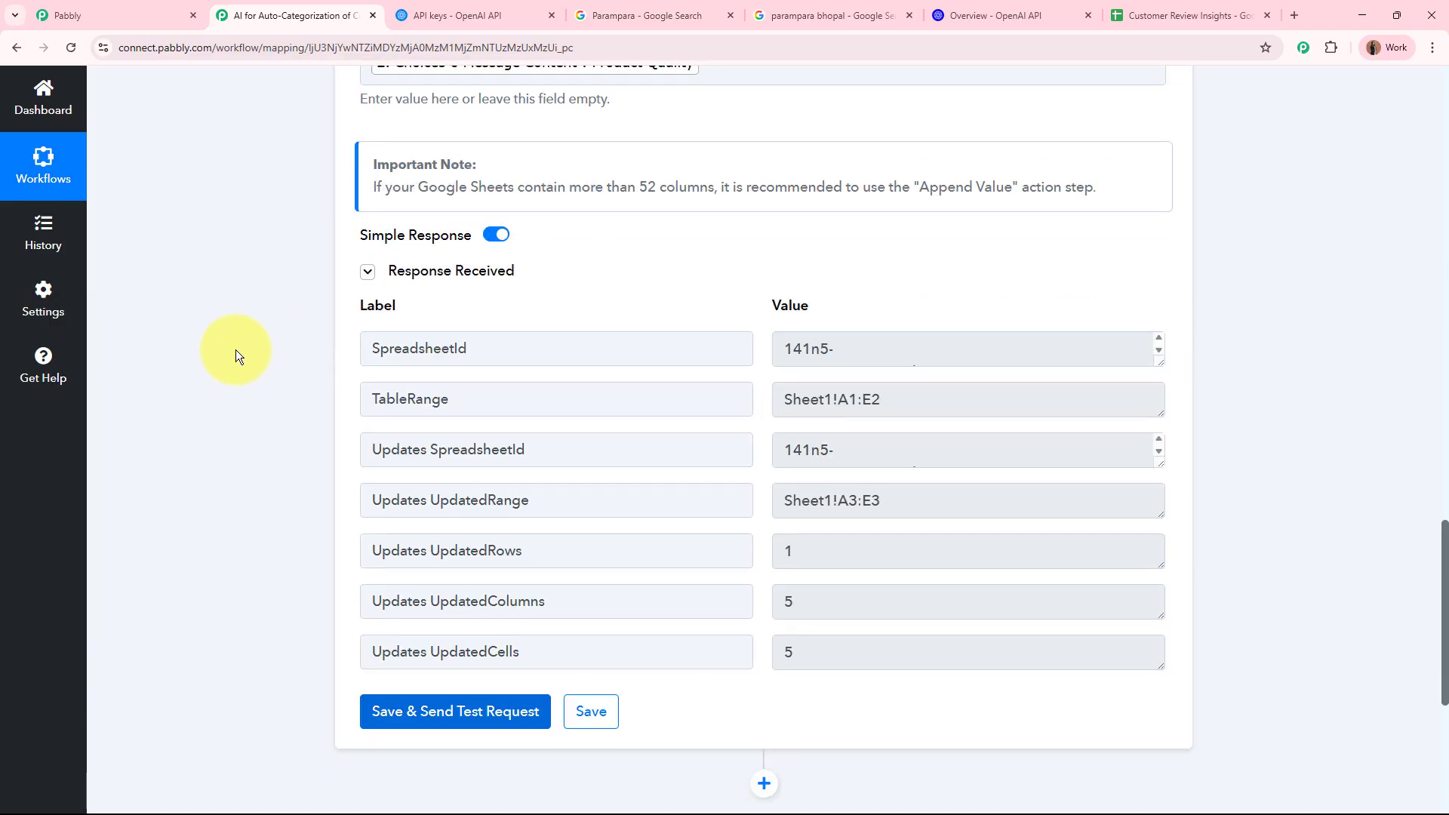
scroll(631, 220, down, 3)
Step: Switch to the Customer Review Insights spreadsheet and examine each cell of row 3, from customer name to category
click(1179, 14)
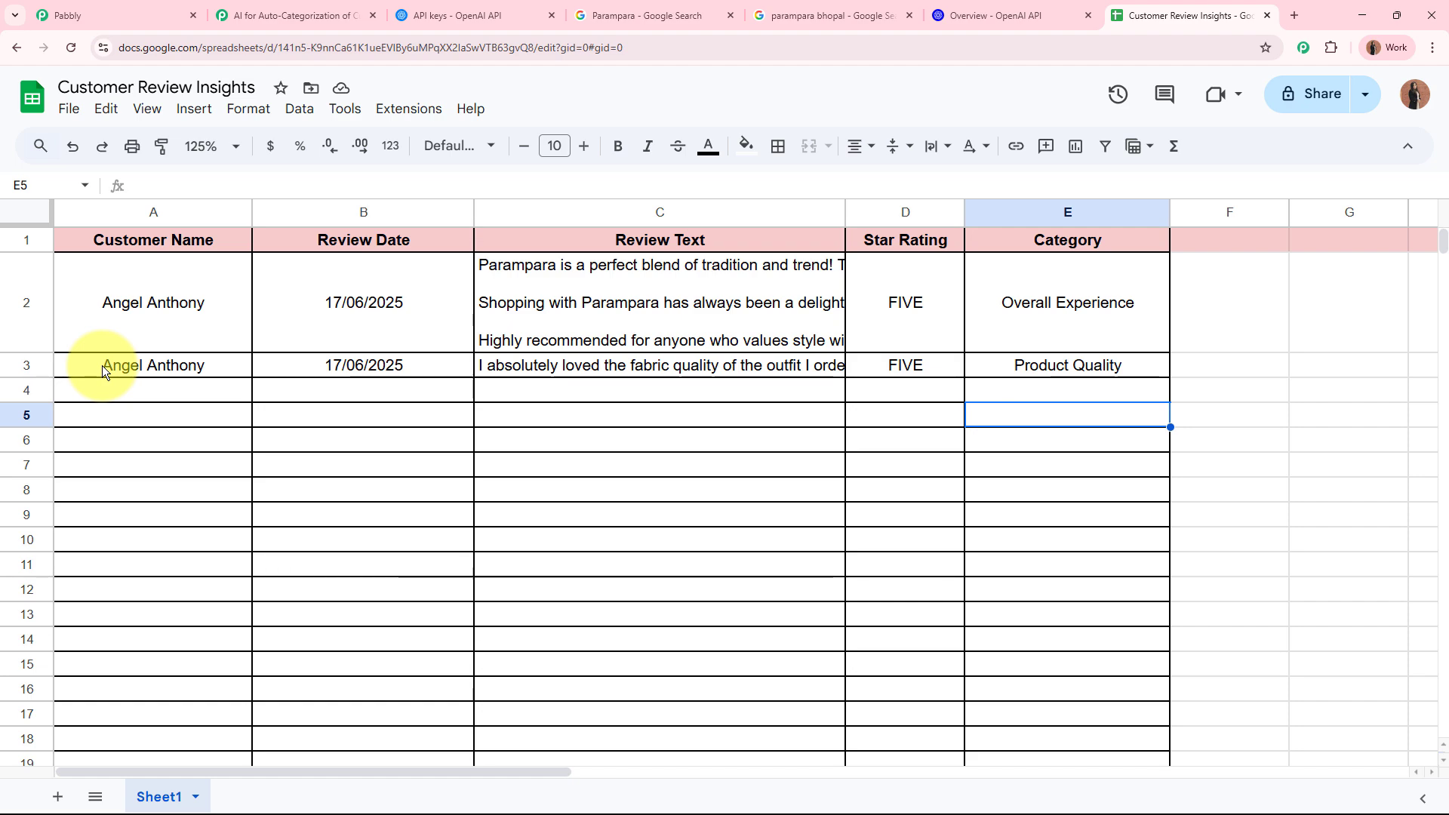
click(188, 368)
click(410, 366)
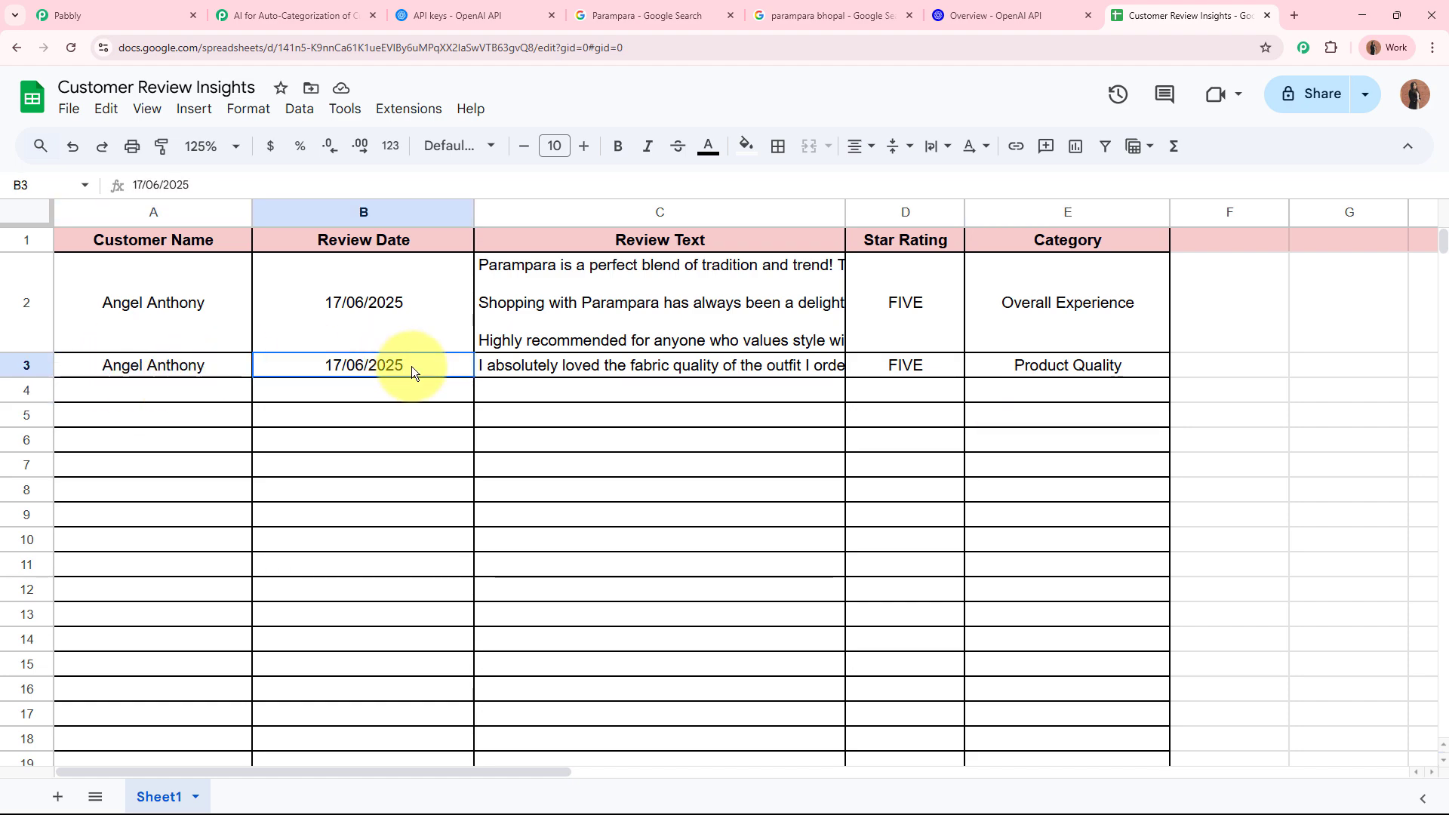
double_click(744, 361)
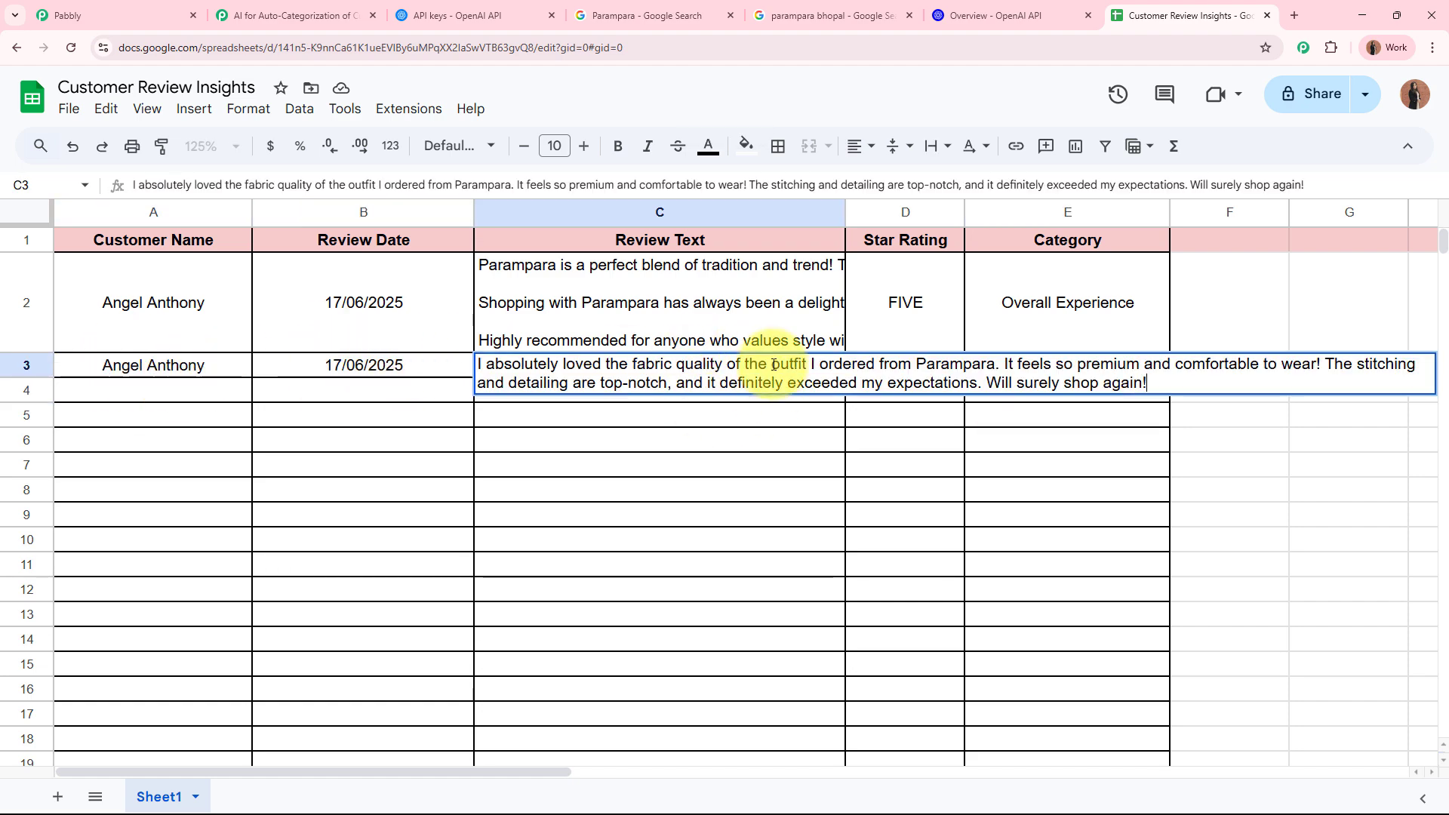
click(940, 365)
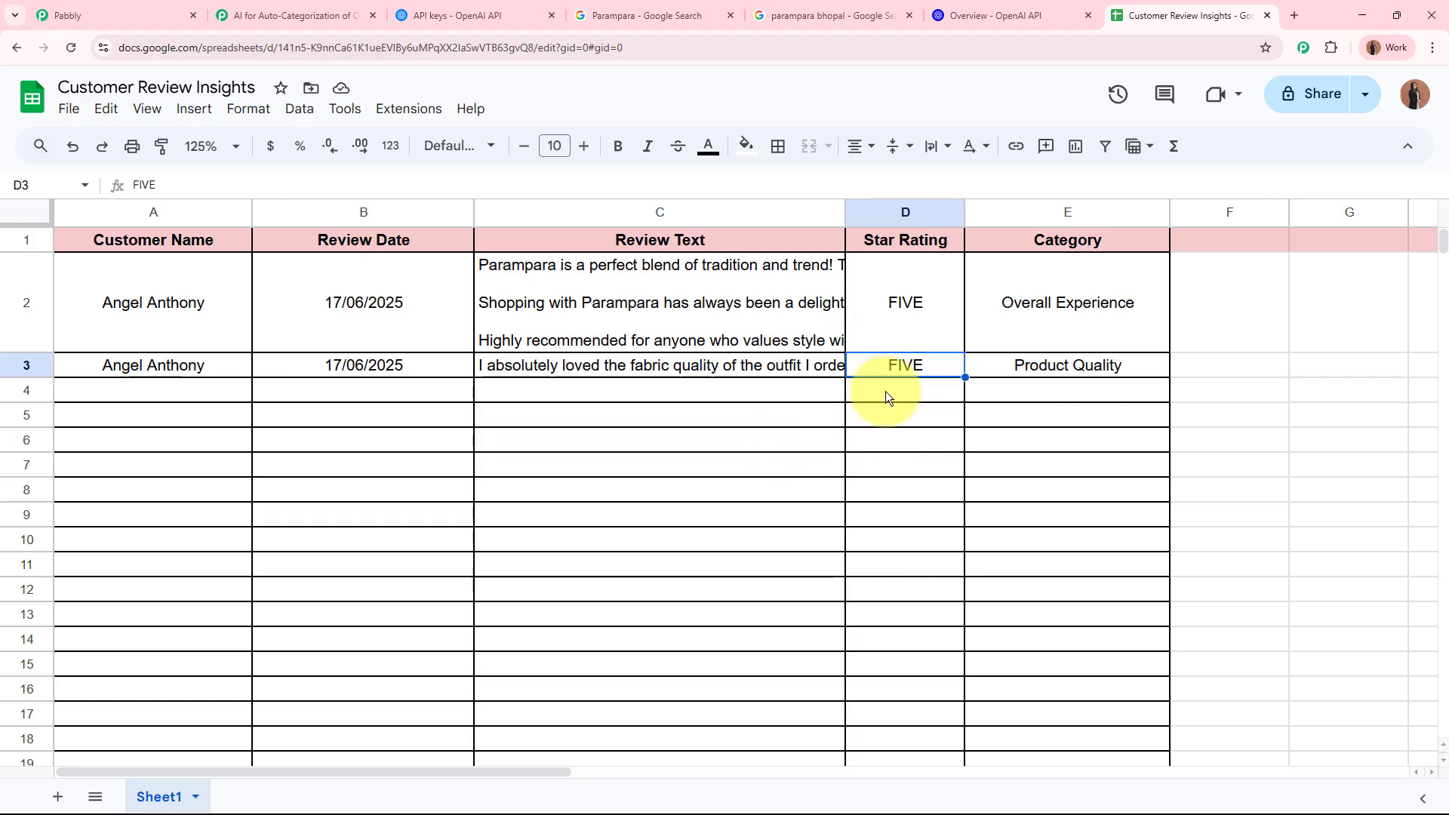
click(1010, 362)
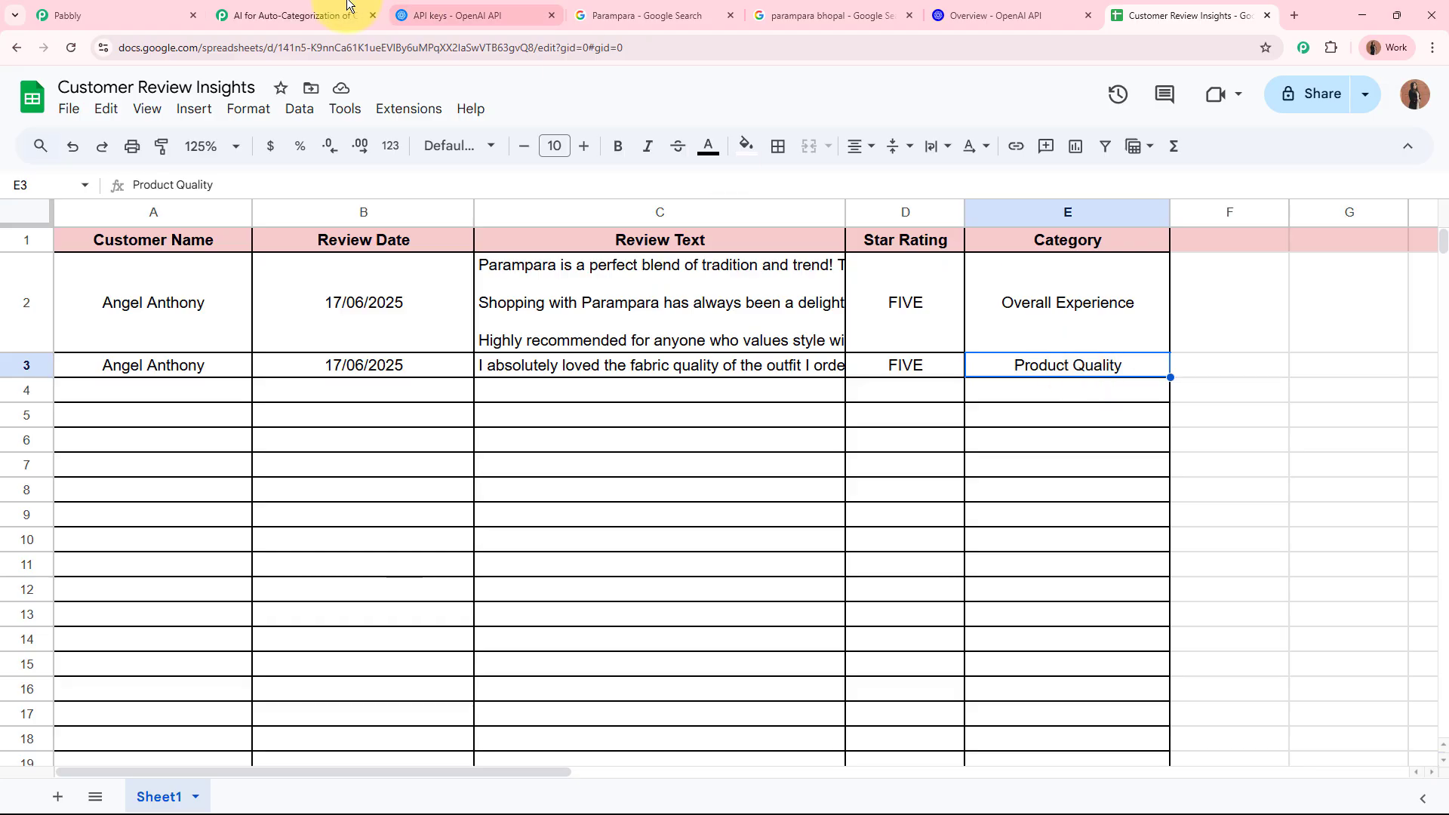
Step: Return to the Pabbly Connect workflow and collapse the Google Sheets action
click(290, 15)
scroll(340, 362, up, 20)
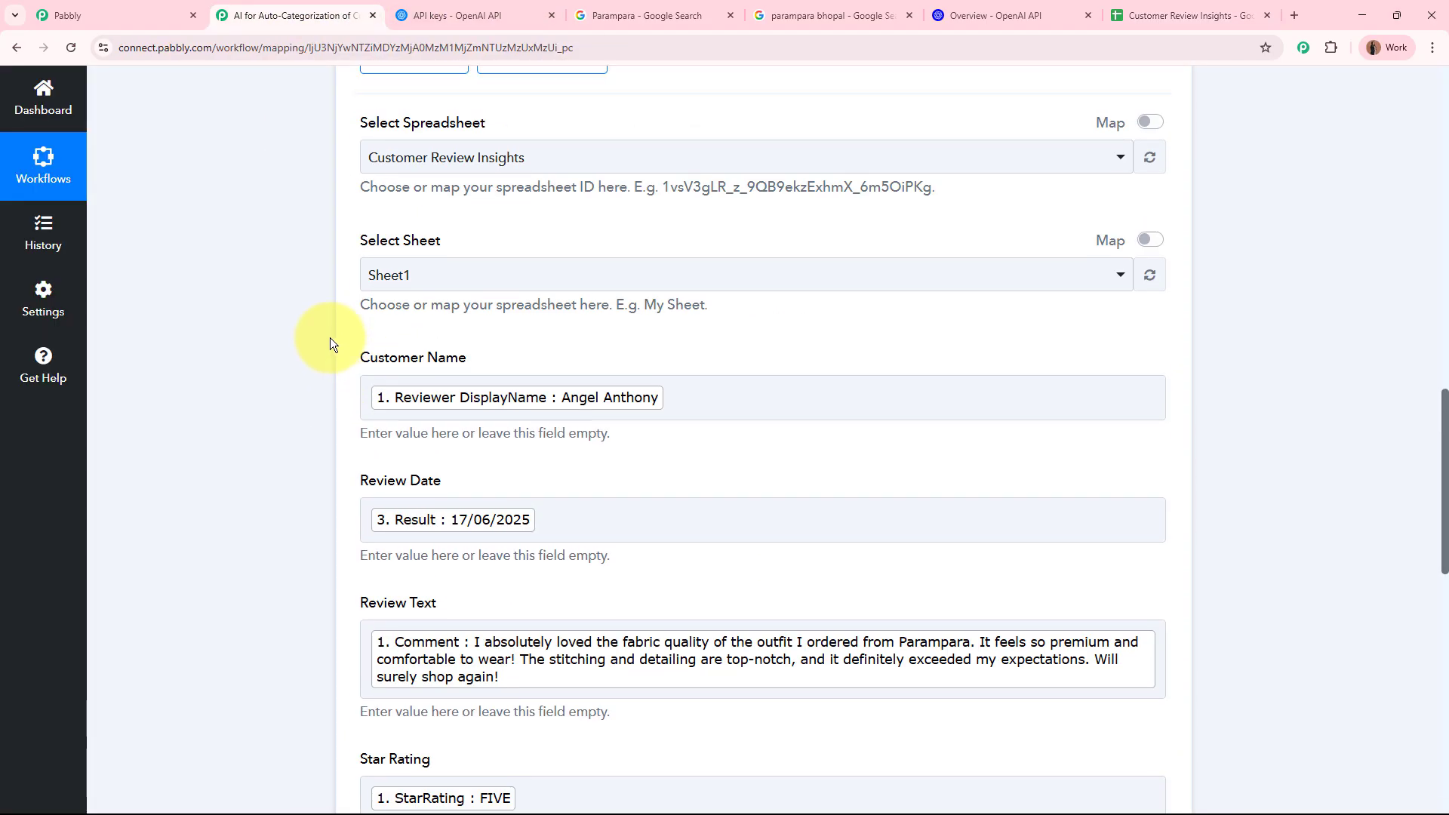
scroll(330, 336, down, 3)
click(843, 293)
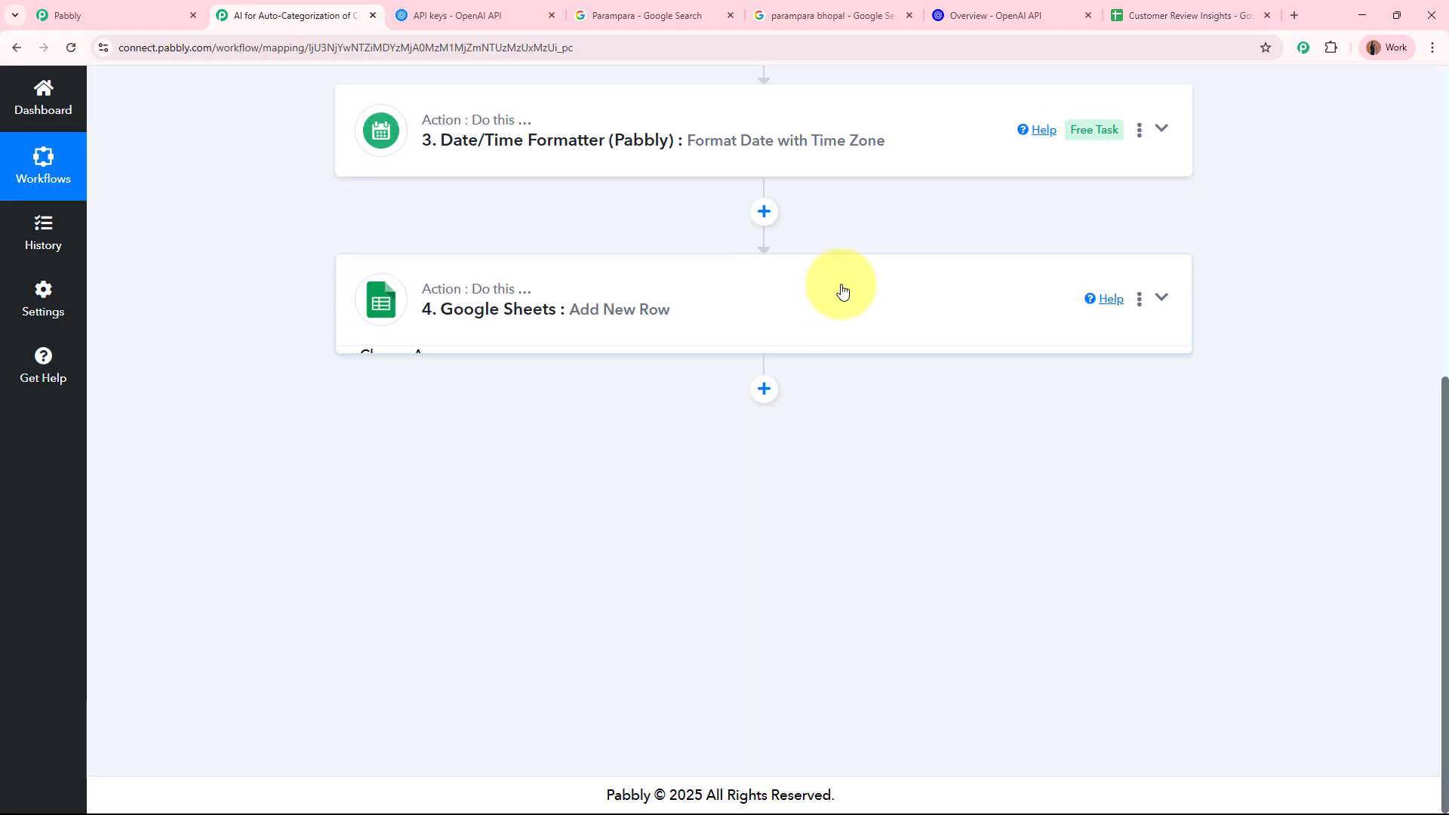
scroll(842, 292, up, 3)
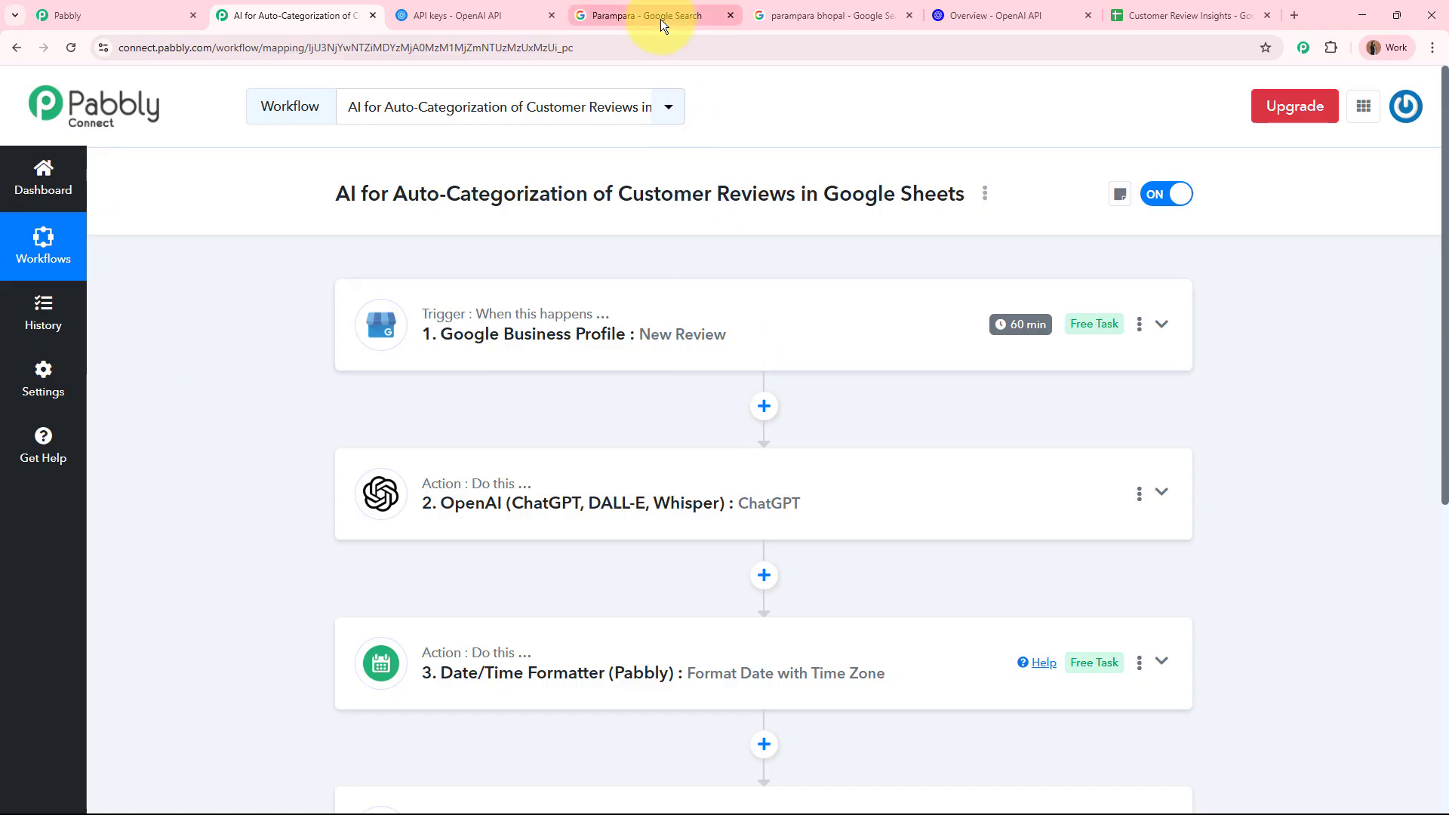
Step: Close the OpenAI API keys page, view the newest Parampara reviews on Google and return to the Pabbly Connect workflow
click(551, 15)
click(494, 7)
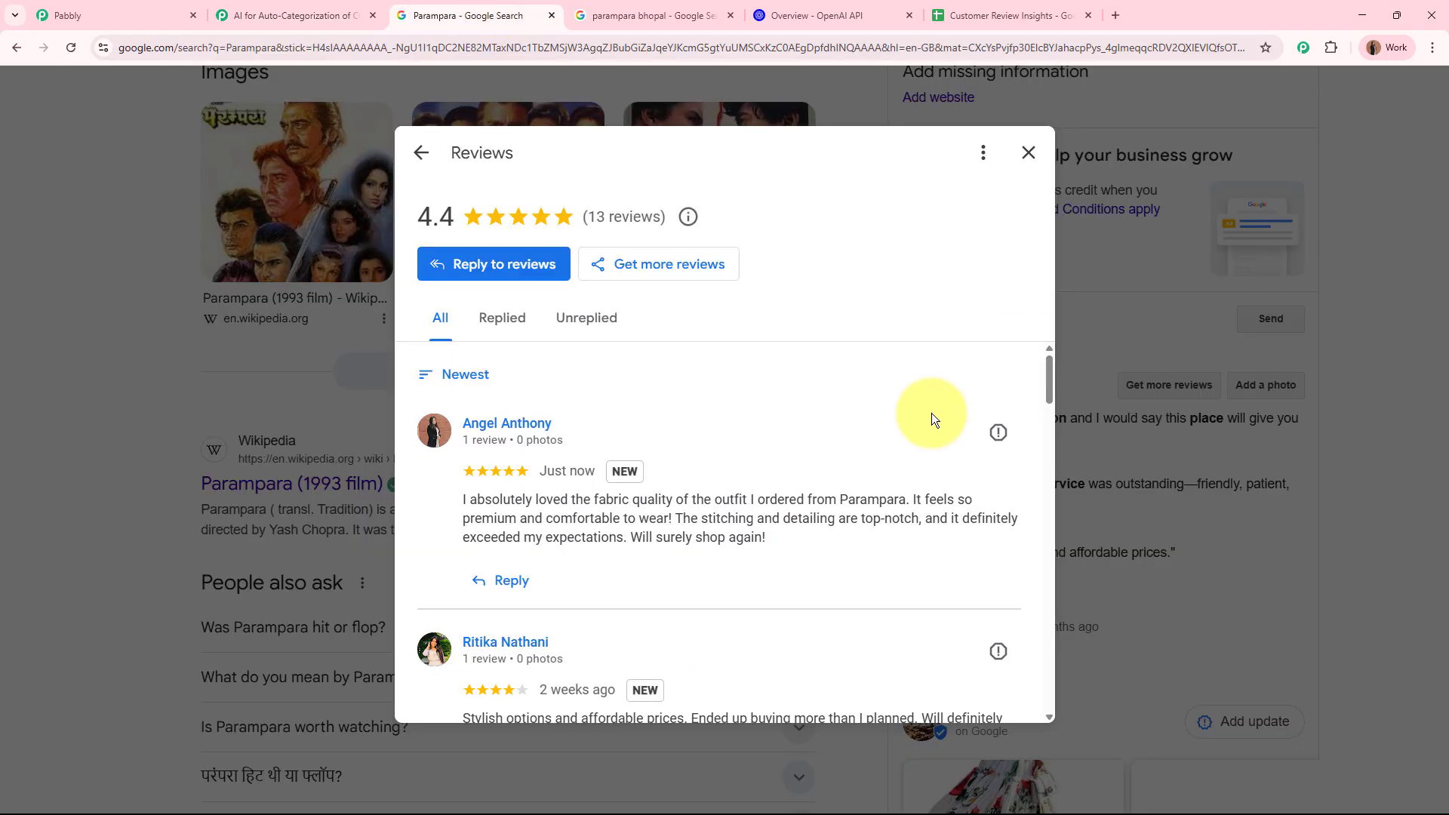
click(294, 15)
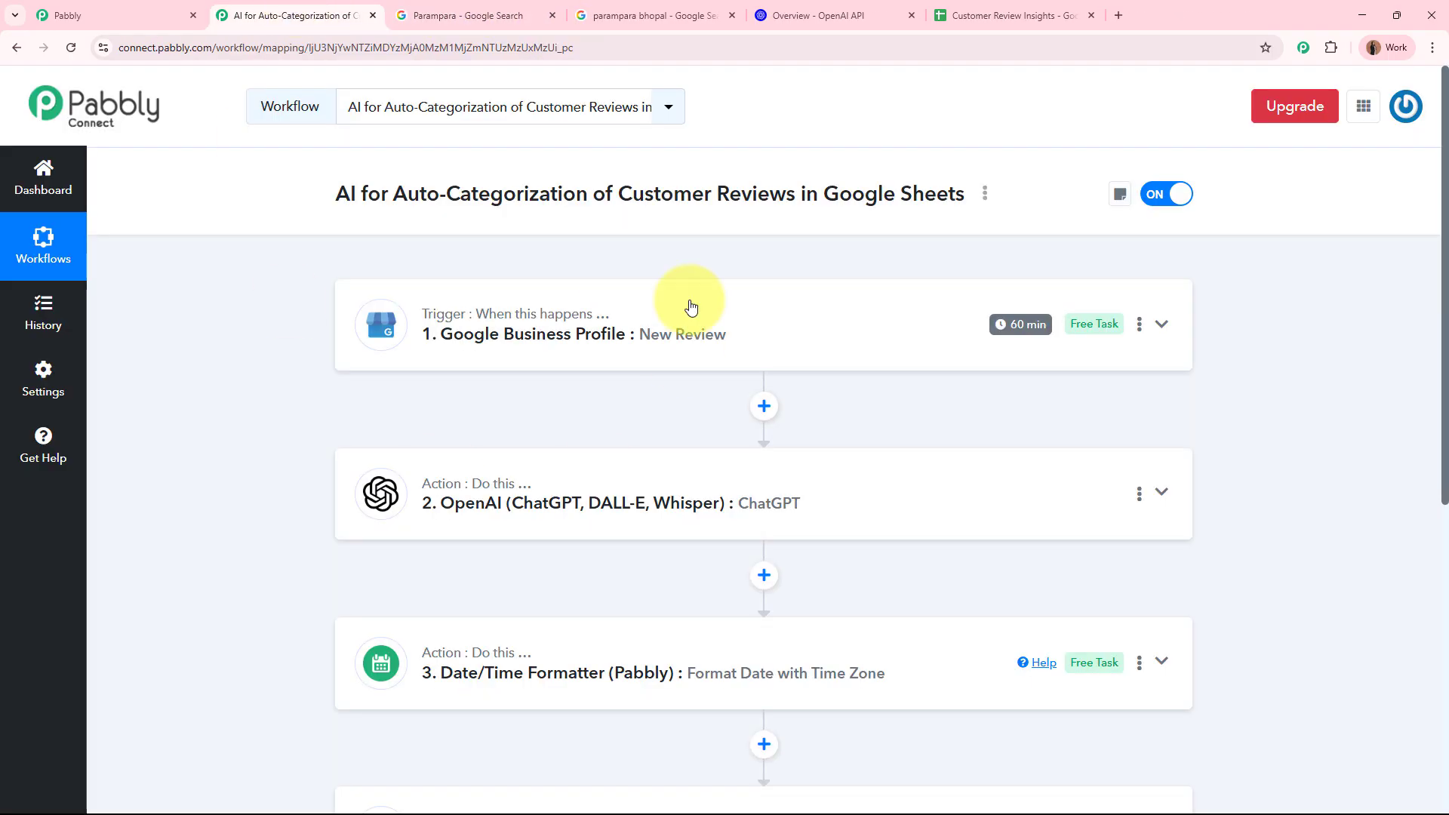
scroll(559, 309, down, 3)
scroll(559, 309, down, 1)
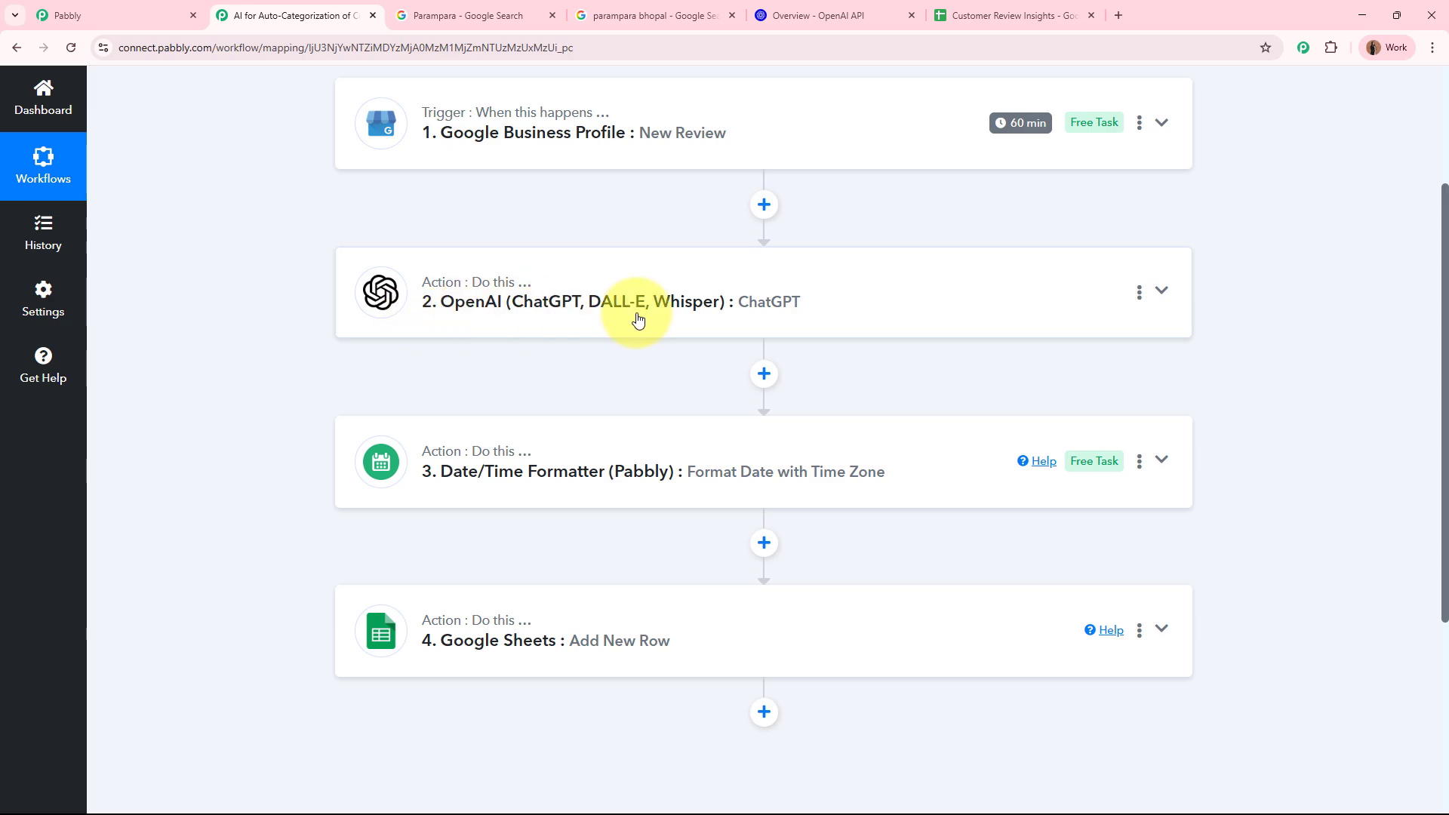
Step: Review the OpenAI developer platform page and the logged row A3:E3 in Customer Review Insights, returning to the Pabbly Connect workflow
click(757, 15)
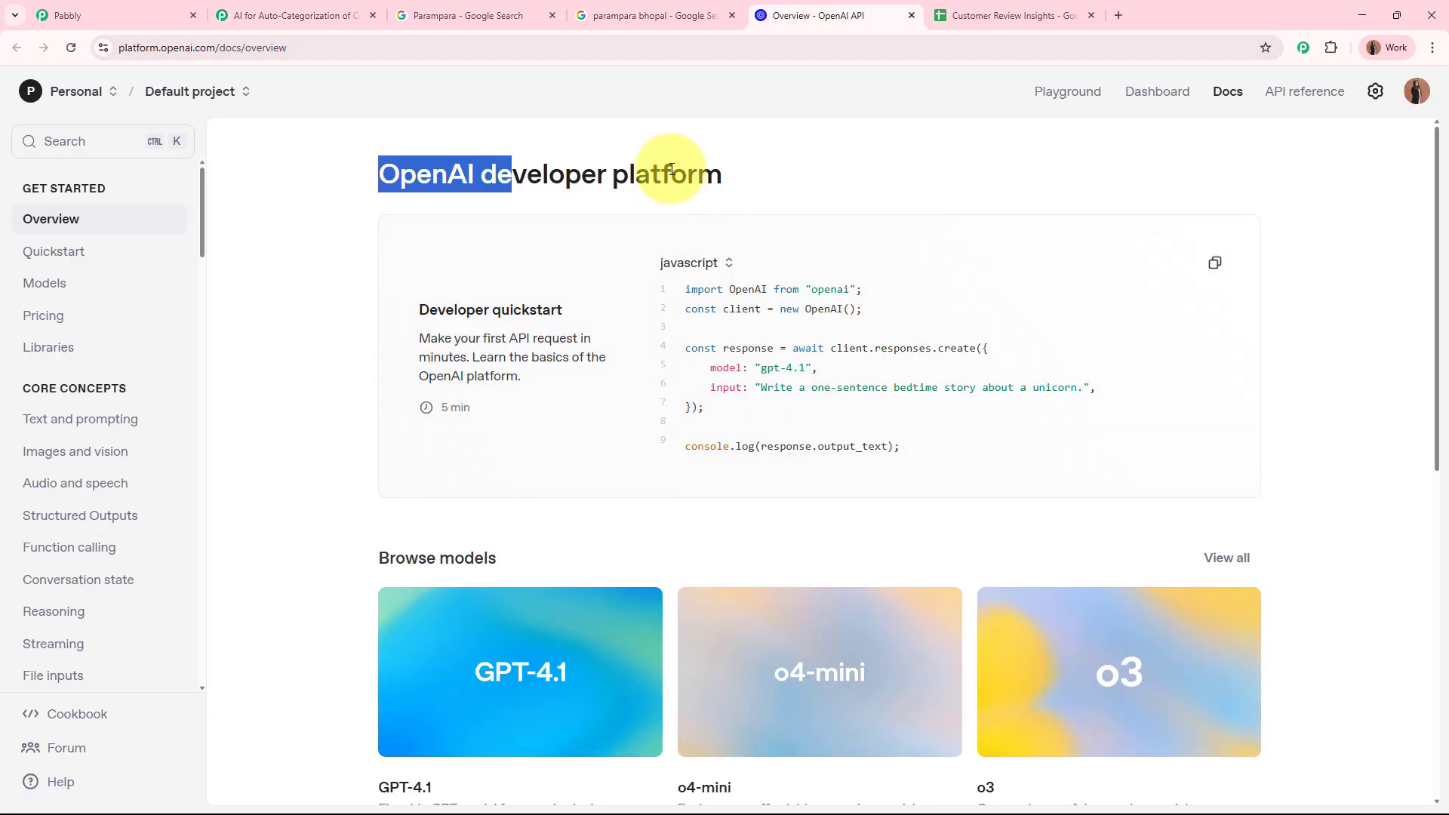
click(866, 168)
click(299, 15)
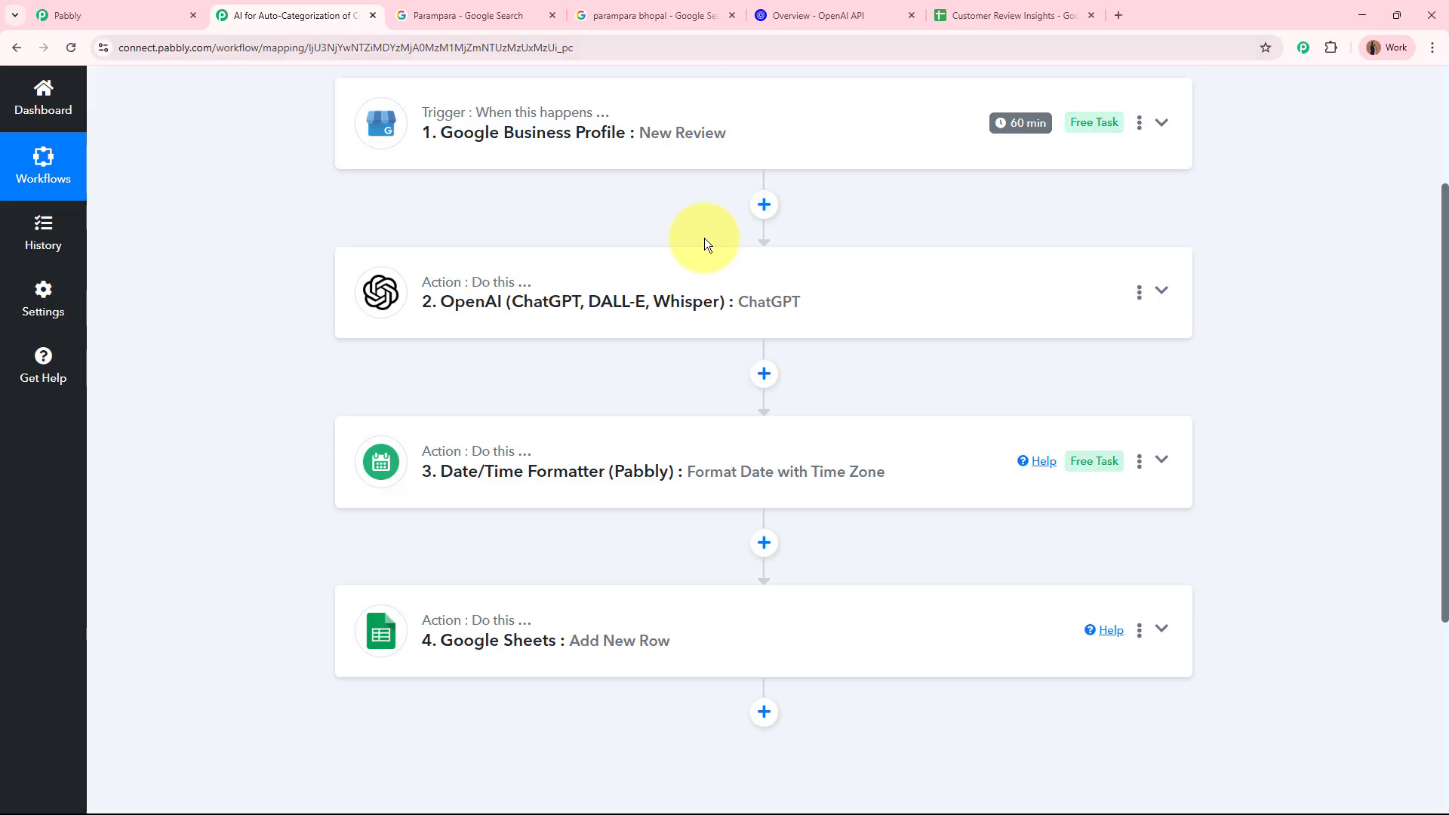
click(963, 18)
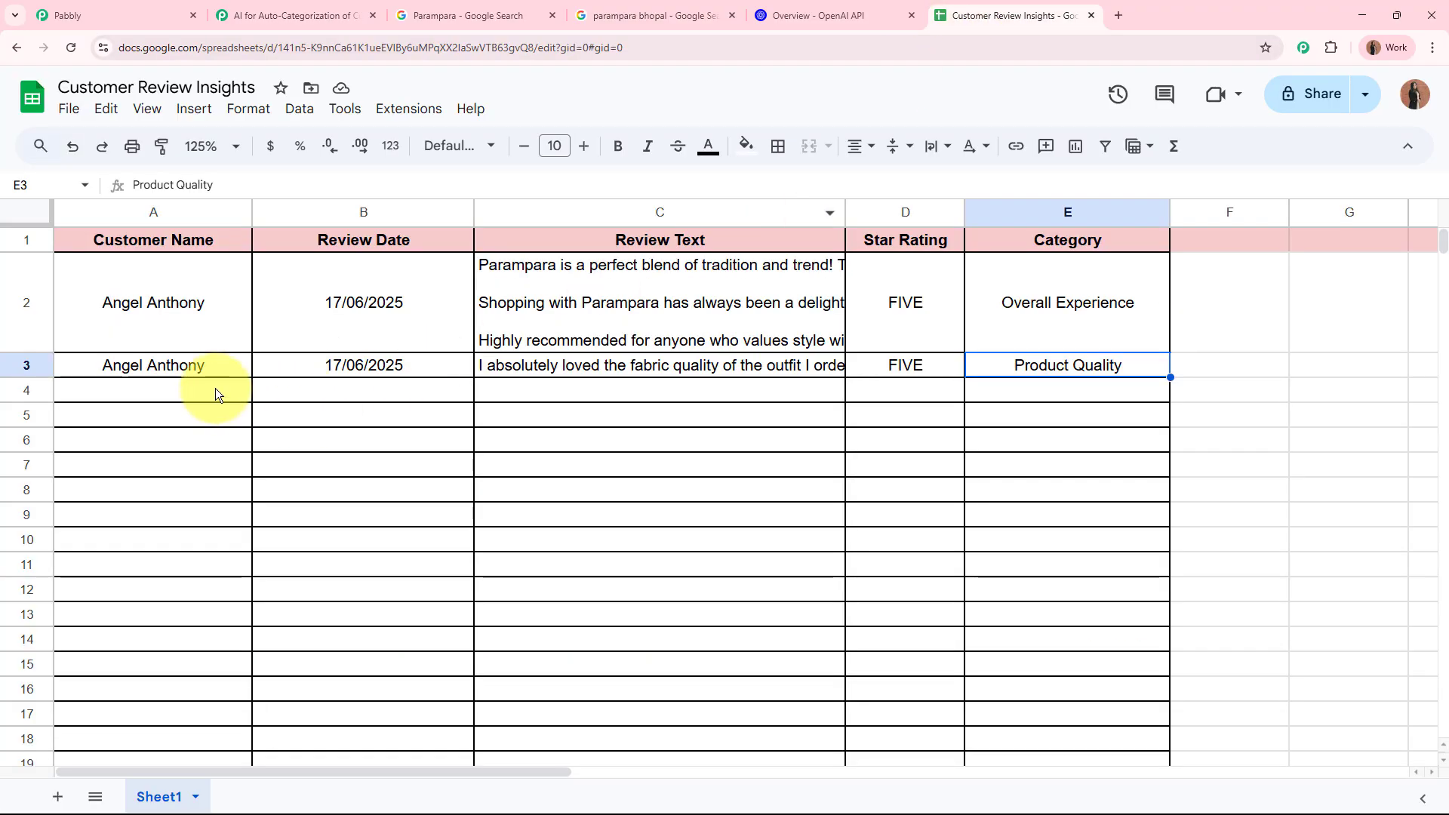
drag(219, 369, 1058, 373)
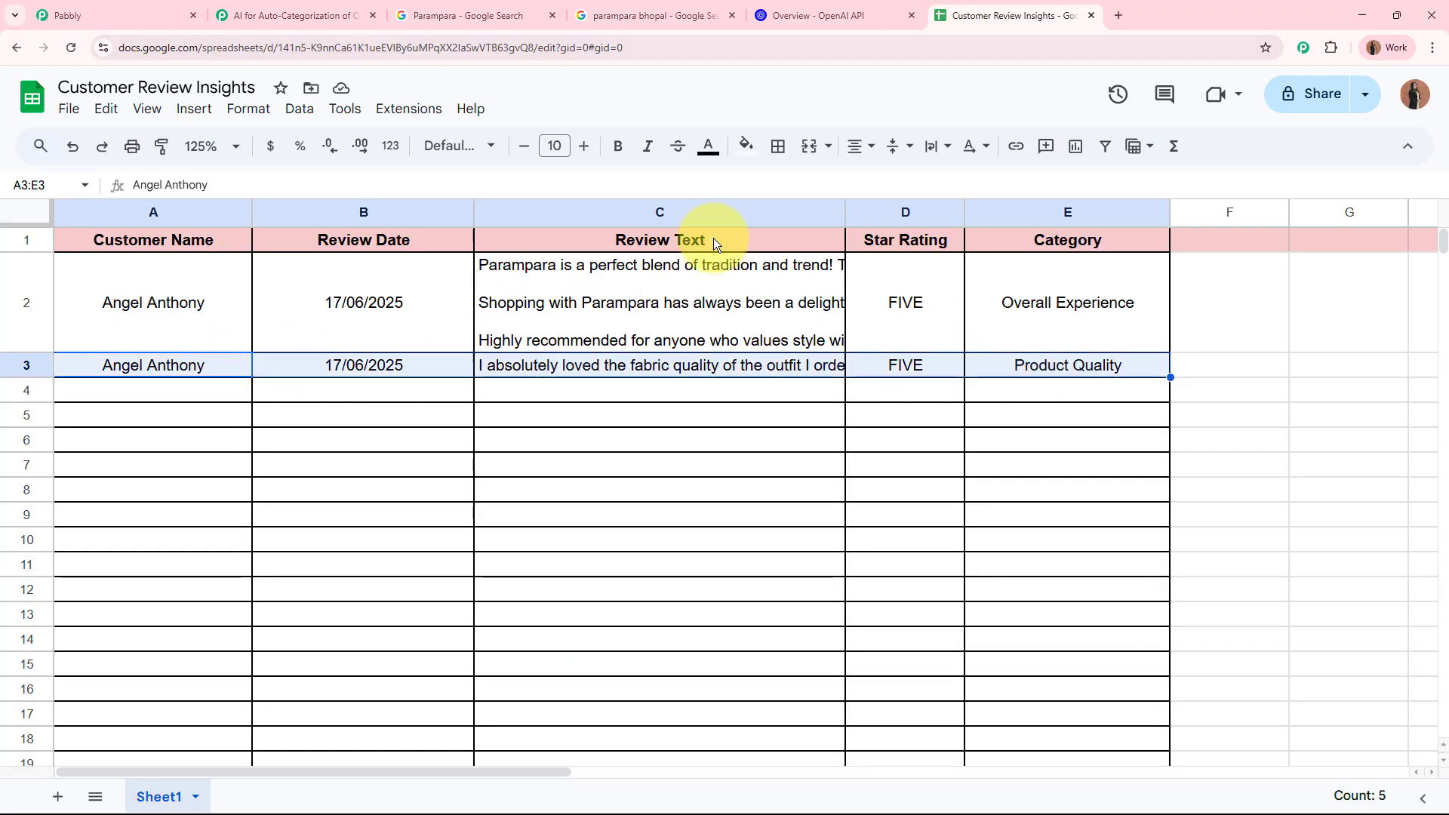
click(256, 10)
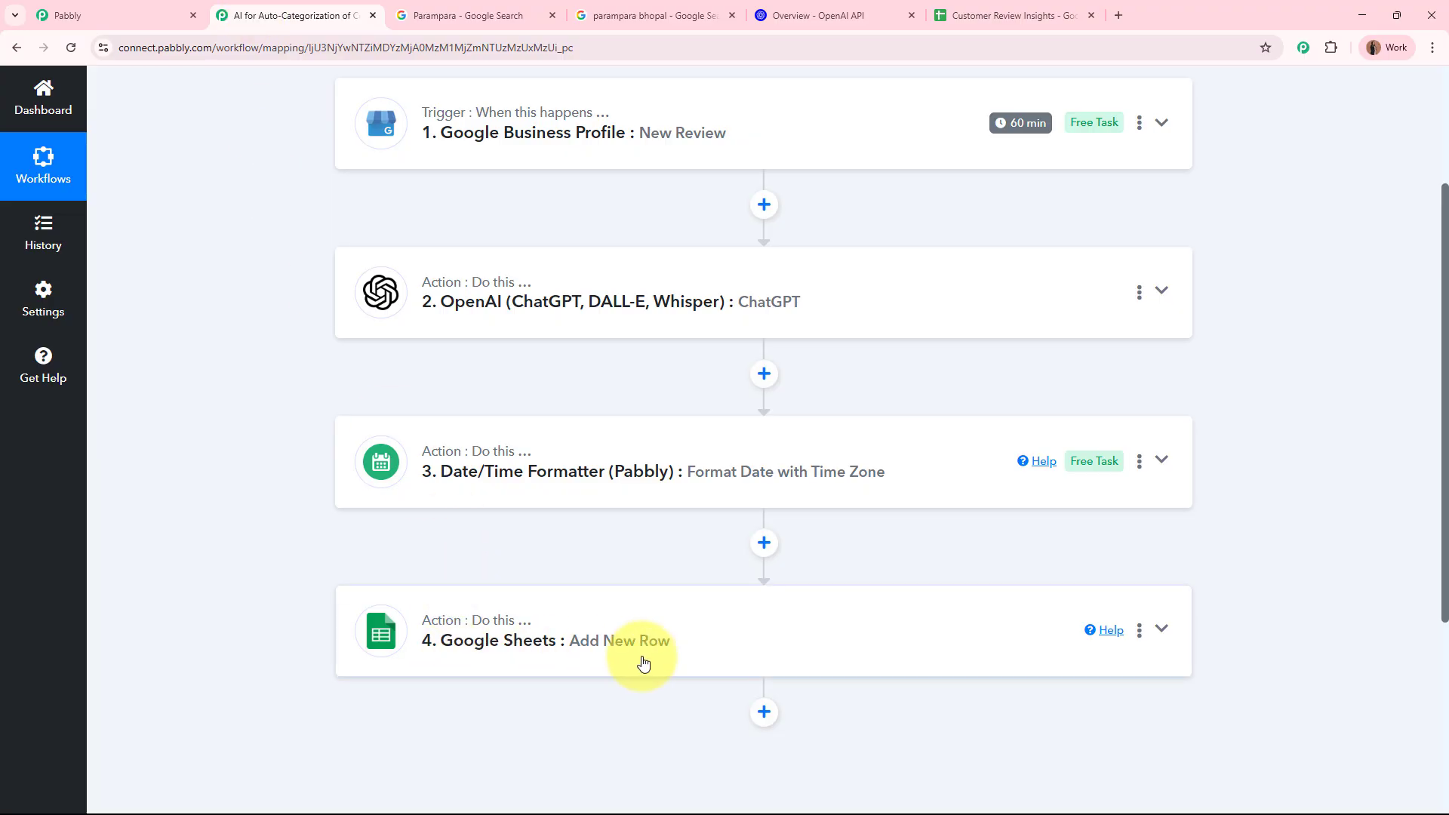
scroll(643, 662, up, 3)
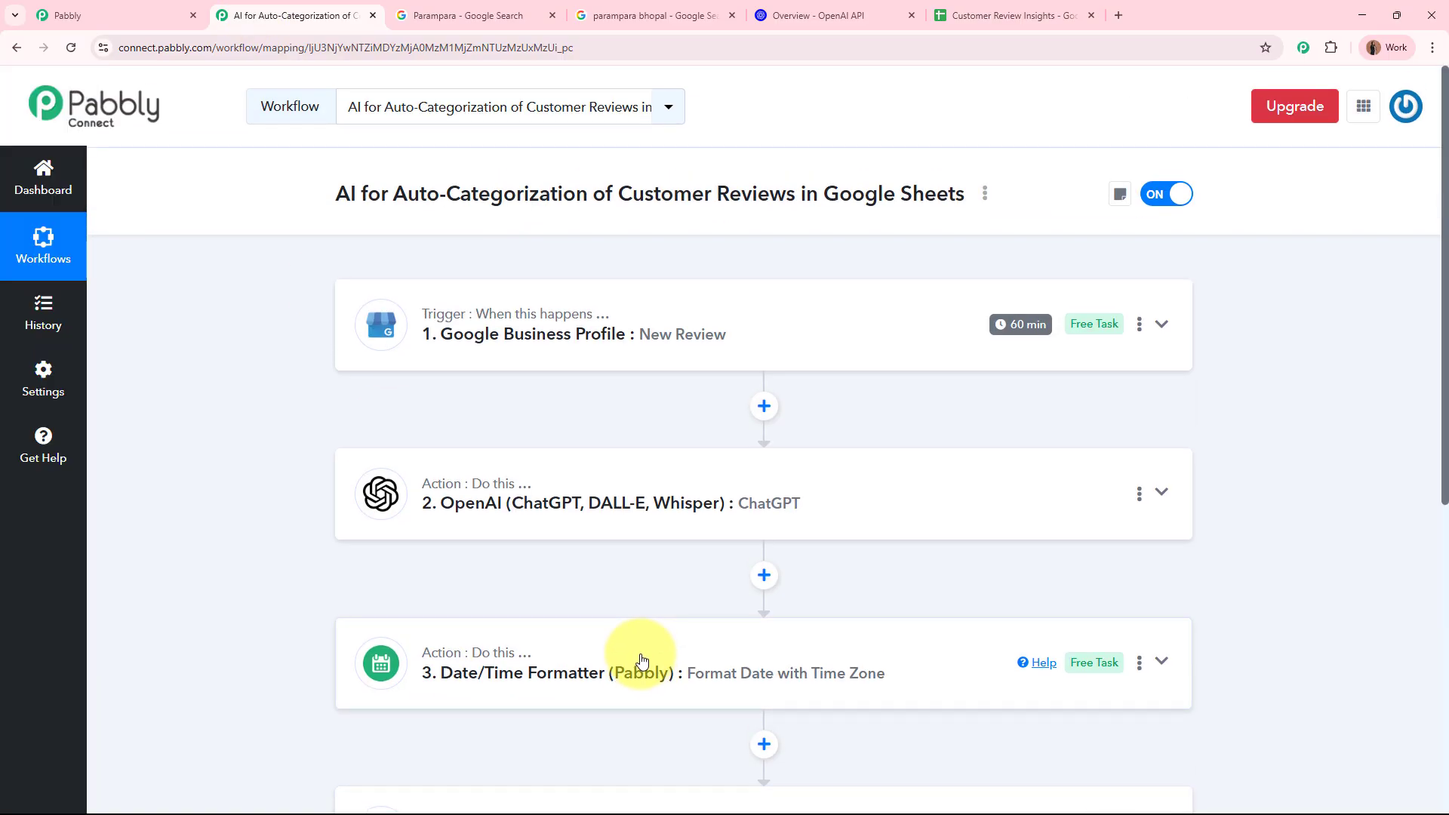